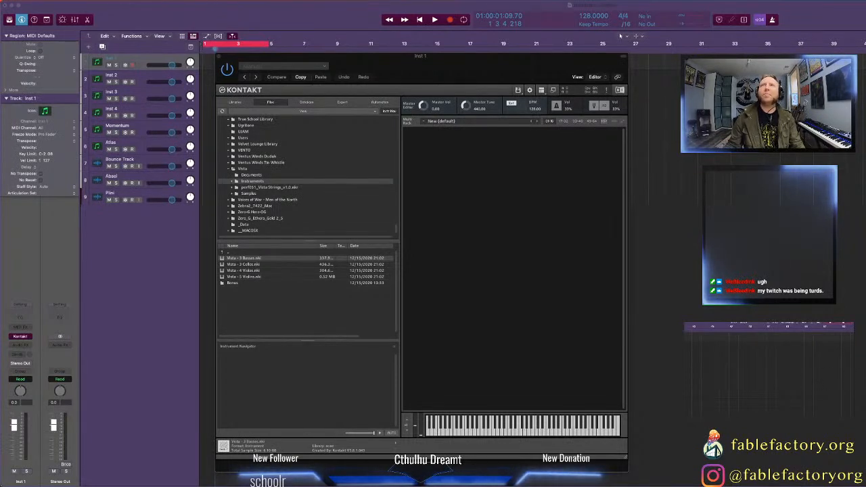
Step: Set the project tempo to 80 BPM
{"action": "left_click_drag", "start_coordinate": [852, 407], "coordinate": [864, 209]}
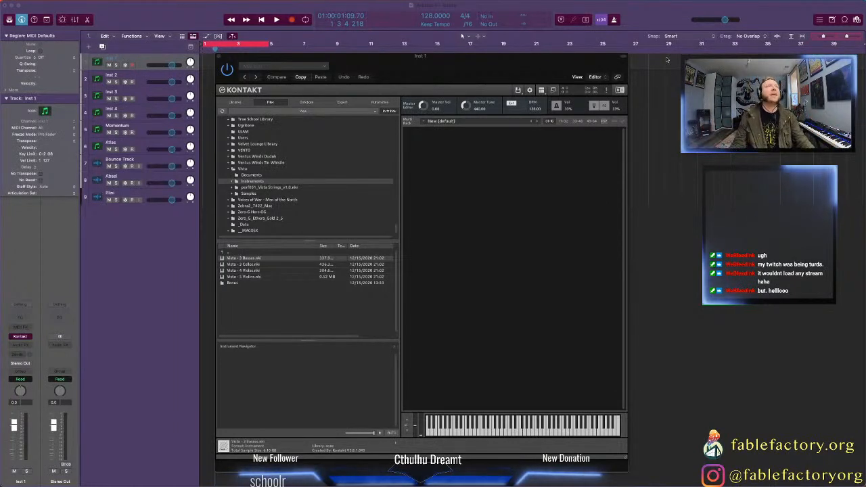
{"action": "left_click_drag", "start_coordinate": [520, 70], "coordinate": [533, 77]}
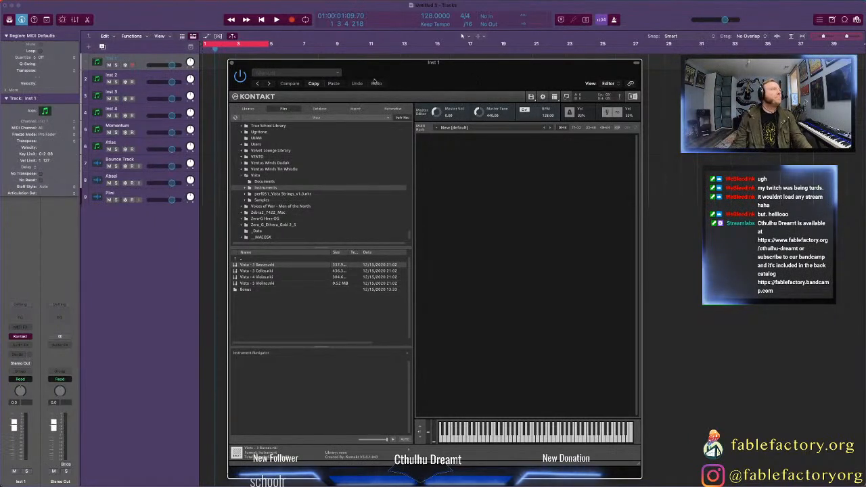
{"action": "left_click", "coordinate": [430, 13]}
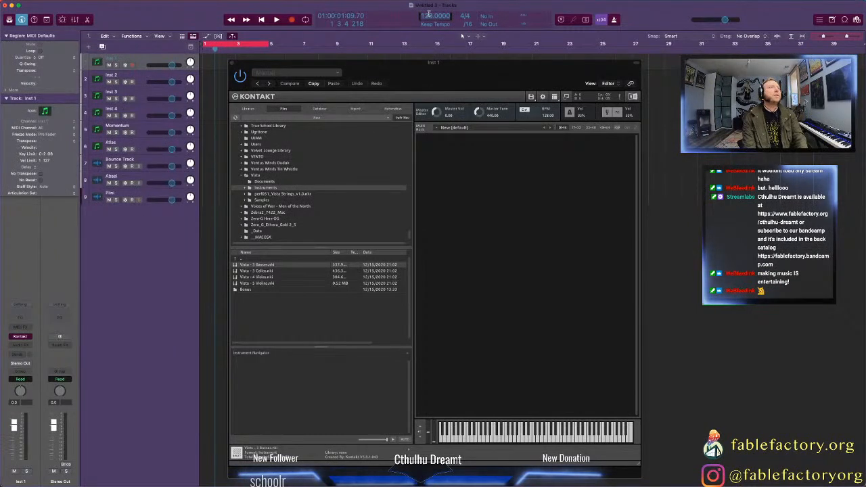
{"action": "type", "text": "80"}
{"action": "key", "text": "Return"}
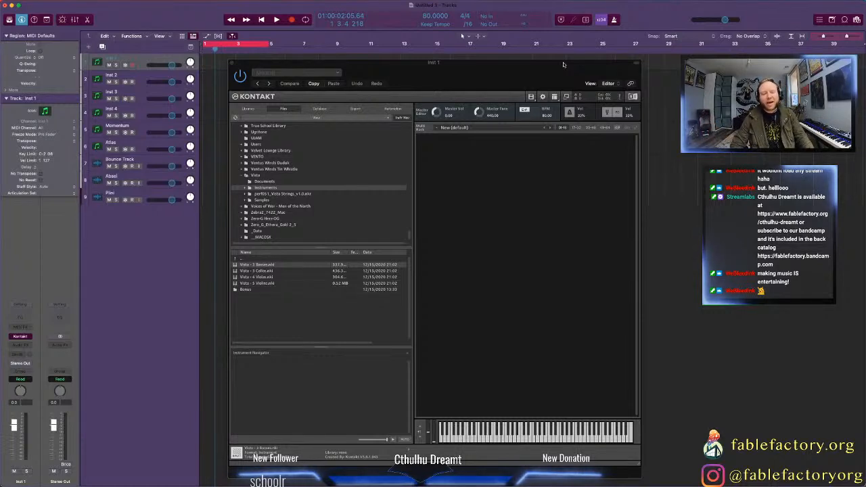
Step: Return the playhead to the project start and replace Kontakt on the Inst 1 track with a stereo Komplete Kontrol instrument
{"action": "mouse_move", "coordinate": [561, 64]}
{"action": "left_mouse_down"}
{"action": "mouse_move", "coordinate": [534, 71]}
{"action": "mouse_move", "coordinate": [562, 70]}
{"action": "left_mouse_up"}
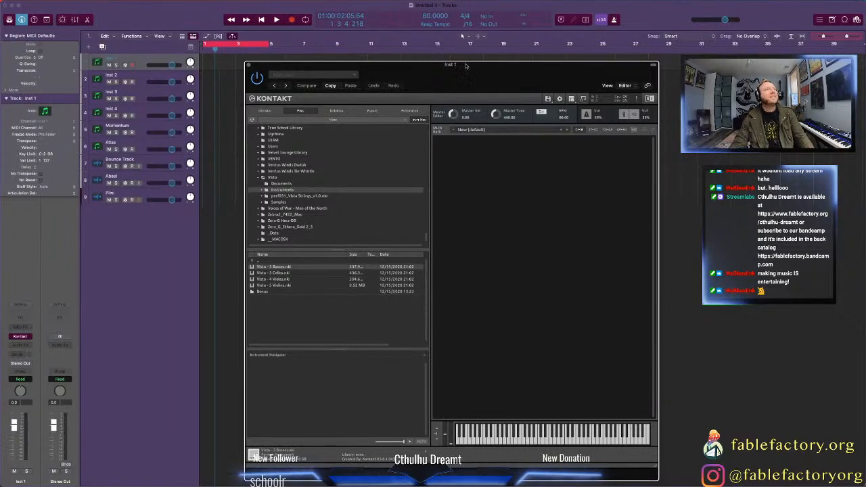
{"action": "left_click_drag", "start_coordinate": [469, 67], "coordinate": [456, 66]}
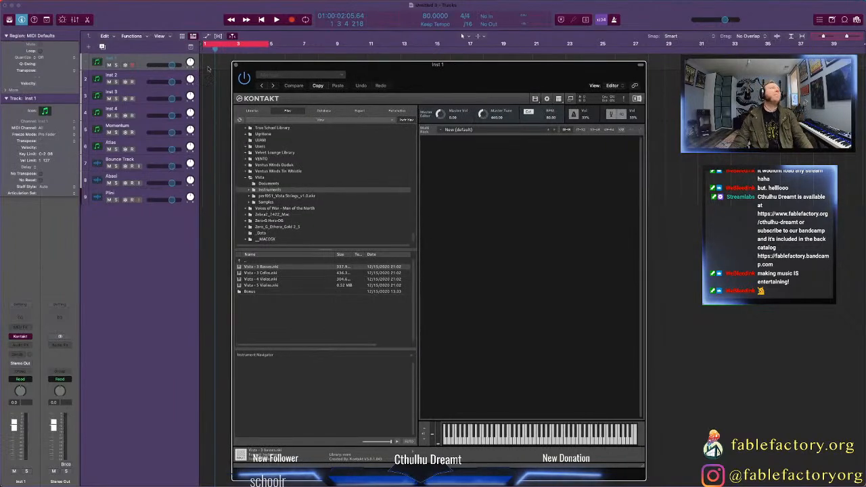
{"action": "left_click", "coordinate": [205, 50]}
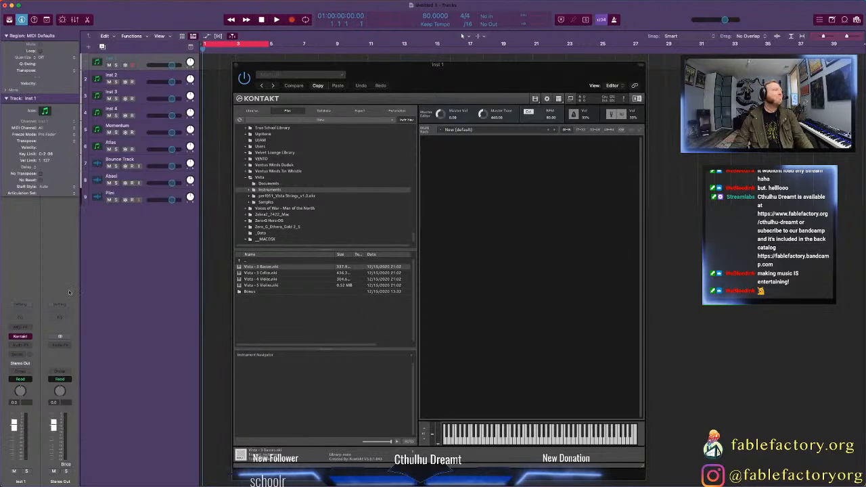
{"action": "left_click", "coordinate": [26, 336]}
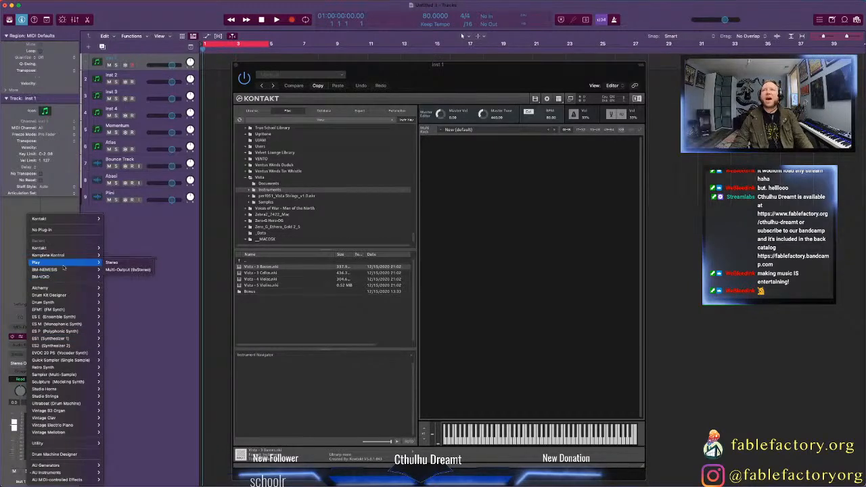
{"action": "mouse_move", "coordinate": [64, 256]}
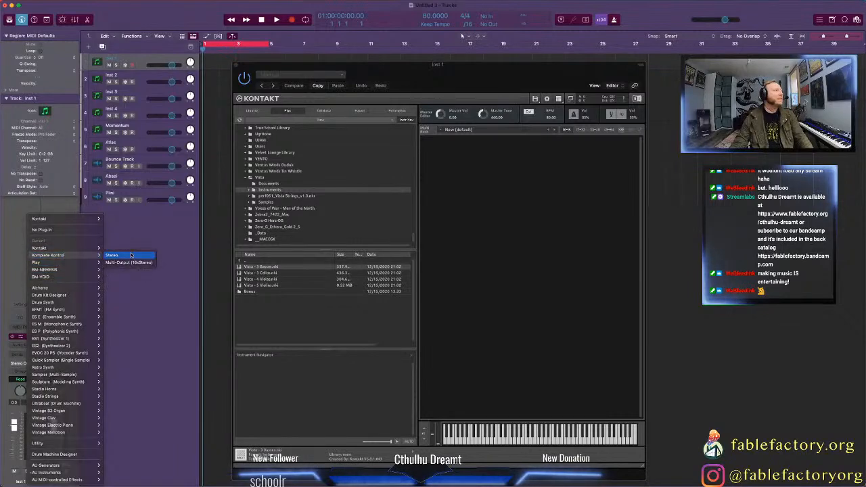
{"action": "left_click", "coordinate": [130, 255]}
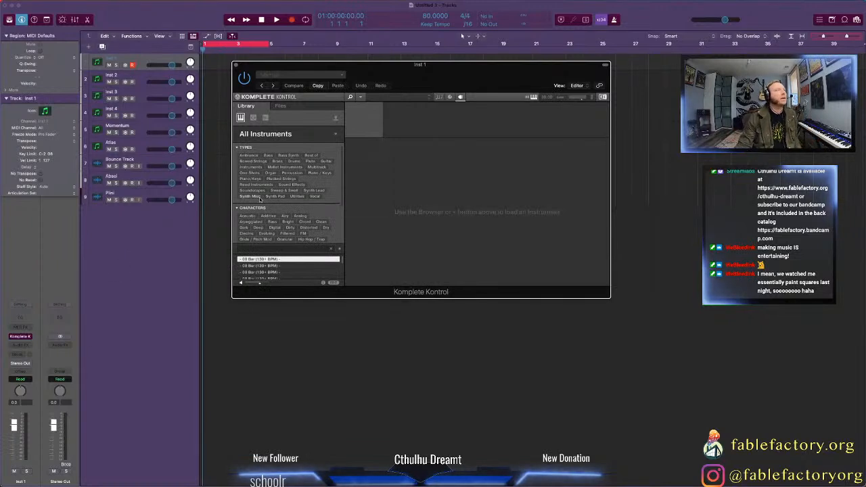
Step: Browse Komplete Kontrol's instrument library by product and open the Vocalise 2 preset collection
{"action": "left_click", "coordinate": [303, 134]}
{"action": "scroll", "coordinate": [312, 224], "scroll_direction": "down", "scroll_amount": 3}
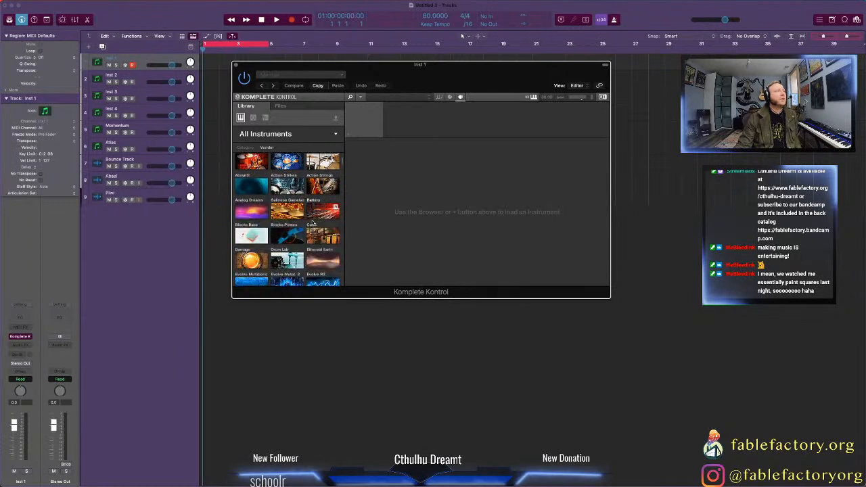
{"action": "scroll", "coordinate": [312, 223], "scroll_direction": "down", "scroll_amount": 2}
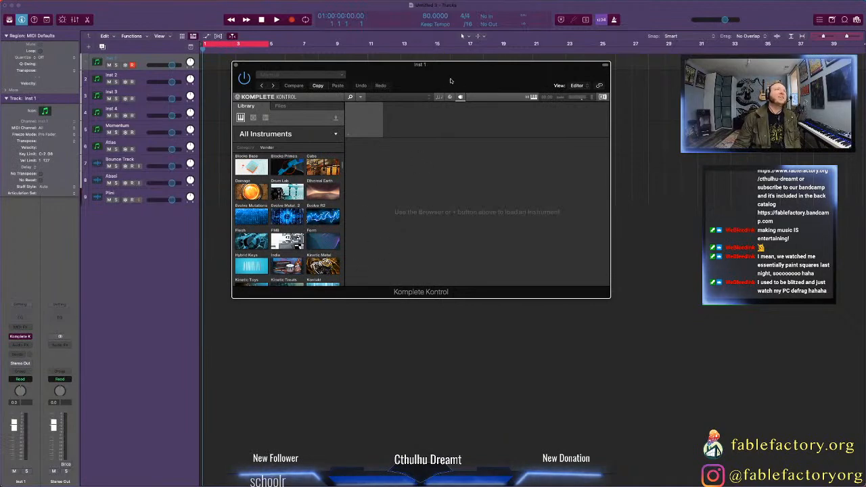
{"action": "left_click", "coordinate": [450, 78]}
{"action": "left_click_drag", "start_coordinate": [416, 79], "coordinate": [400, 246]}
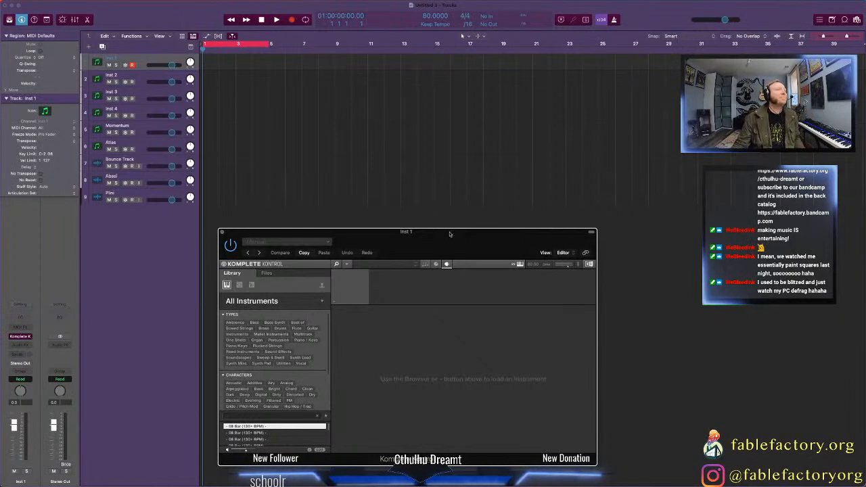
{"action": "left_click", "coordinate": [291, 303]}
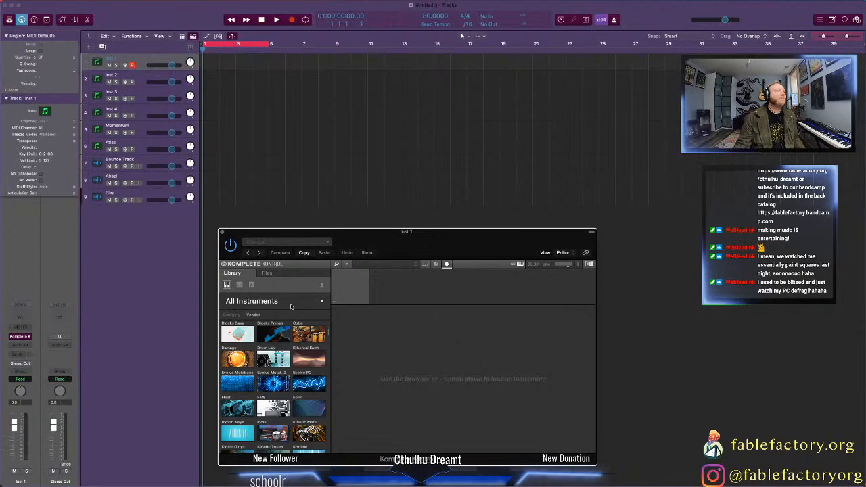
{"action": "scroll", "coordinate": [287, 336], "scroll_direction": "down", "scroll_amount": 3}
{"action": "scroll", "coordinate": [287, 336], "scroll_direction": "down", "scroll_amount": 1}
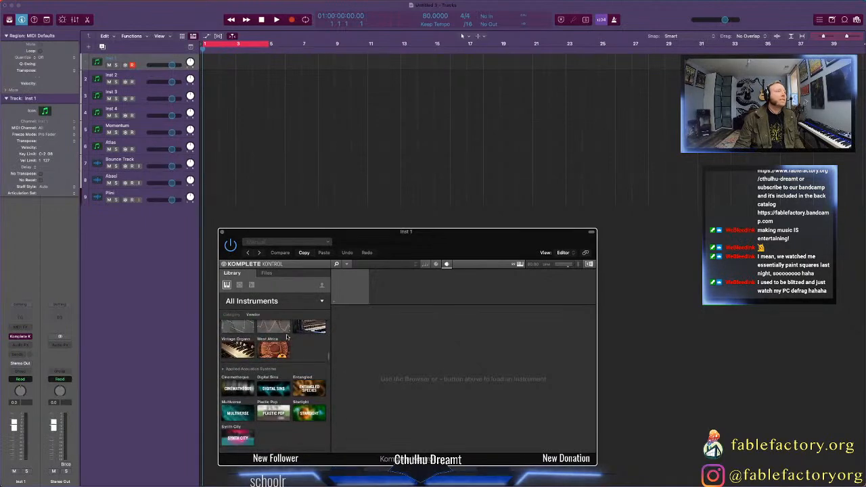
{"action": "scroll", "coordinate": [286, 336], "scroll_direction": "down", "scroll_amount": 8}
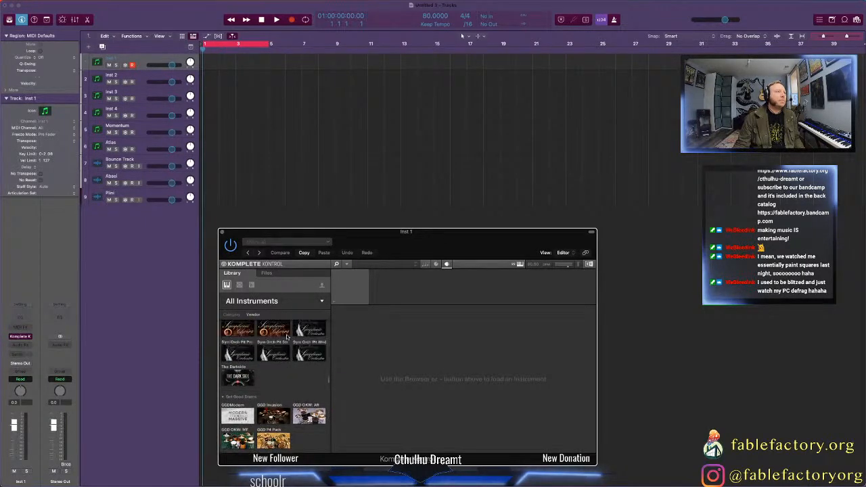
{"action": "scroll", "coordinate": [287, 336], "scroll_direction": "down", "scroll_amount": 5}
{"action": "scroll", "coordinate": [287, 337], "scroll_direction": "up", "scroll_amount": 4}
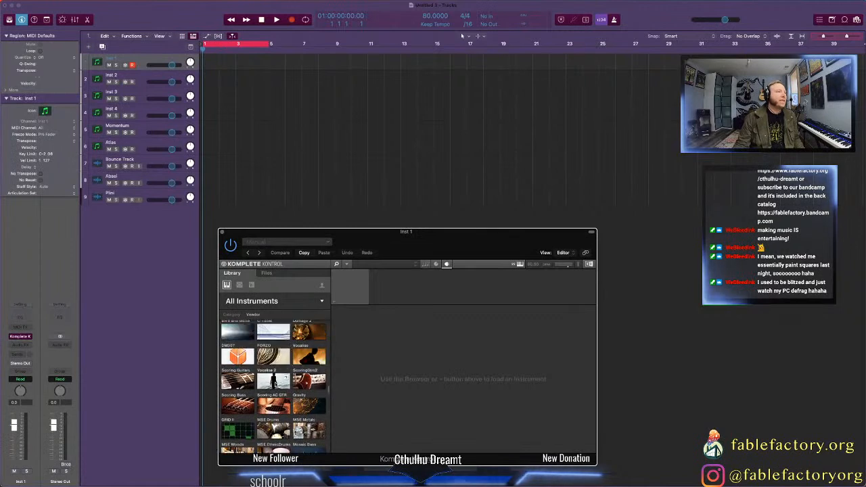
{"action": "left_click", "coordinate": [275, 382]}
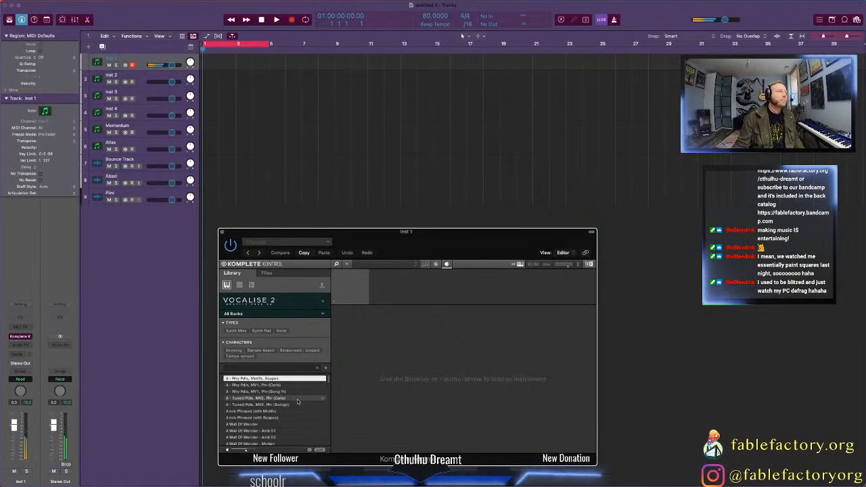
Step: Audition the Vocalise 2 presets A min Phrases (with Motifs) and A min Phrases (with Scapes)
{"action": "left_click", "coordinate": [298, 399]}
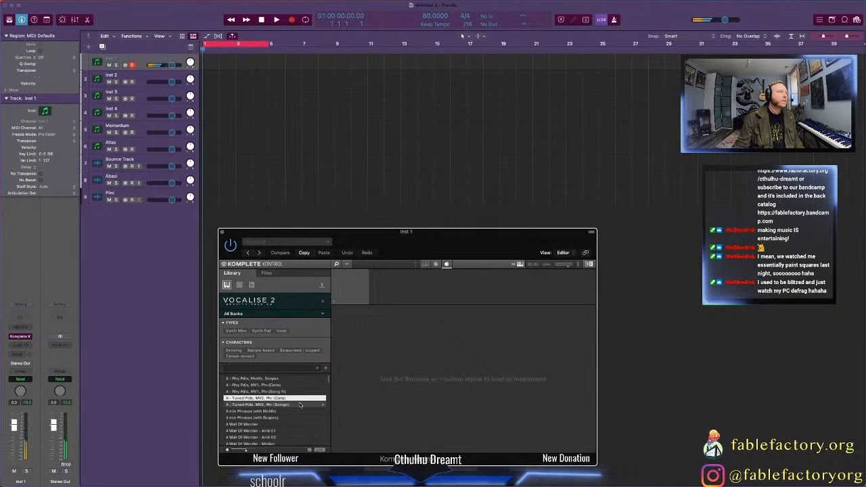
{"action": "left_click", "coordinate": [300, 411]}
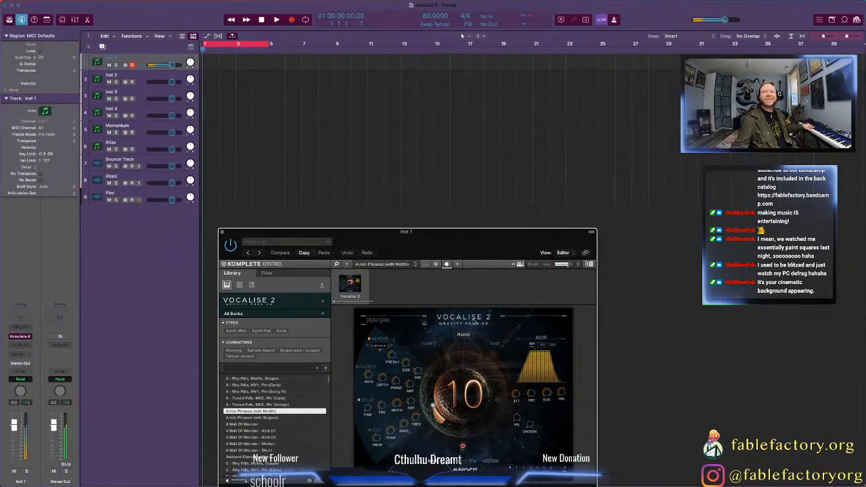
{"action": "left_click_drag", "start_coordinate": [454, 245], "coordinate": [493, 201]}
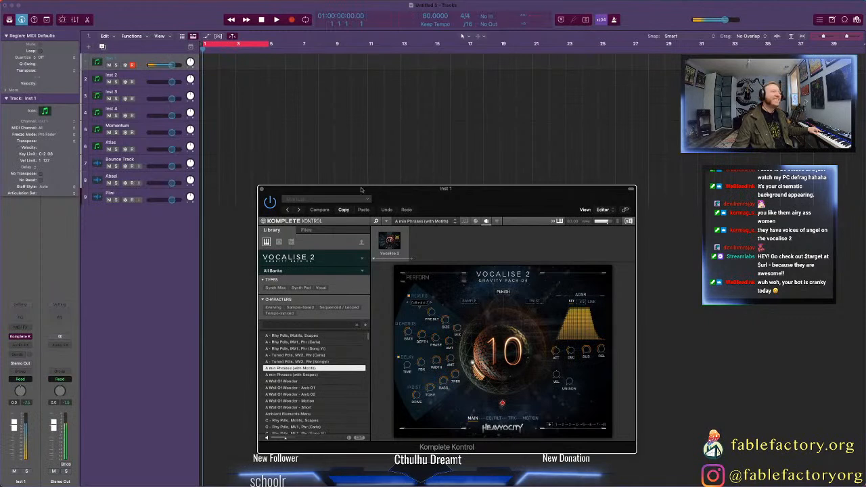
{"action": "left_click", "coordinate": [320, 375]}
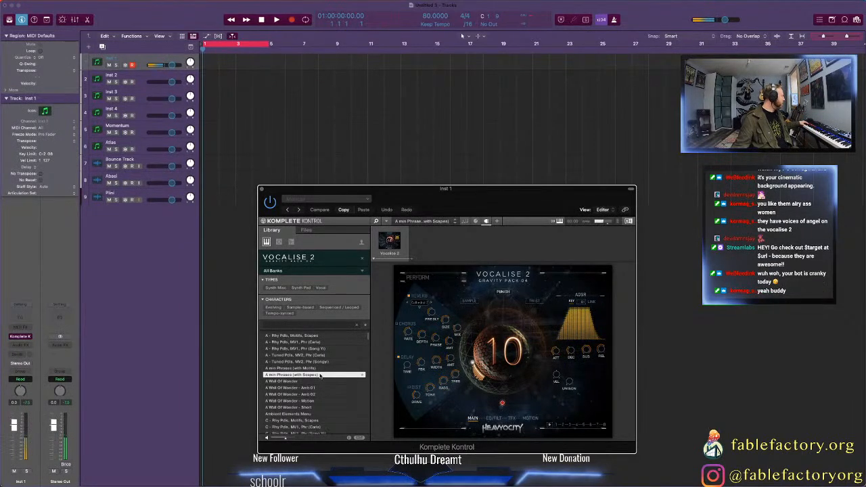
Step: Load the Vocalise 2 preset C - Rhy Pdls, Motifs, Scapes
{"action": "left_click", "coordinate": [317, 421]}
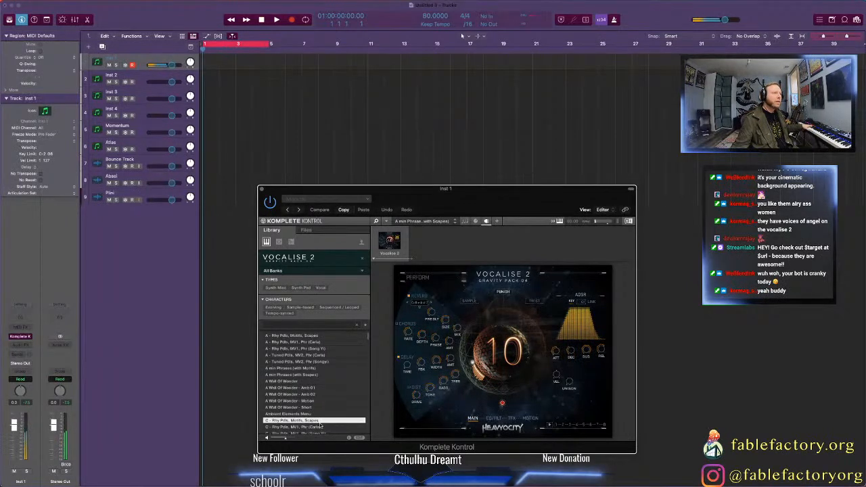
{"action": "scroll", "coordinate": [325, 416], "scroll_direction": "down", "scroll_amount": 3}
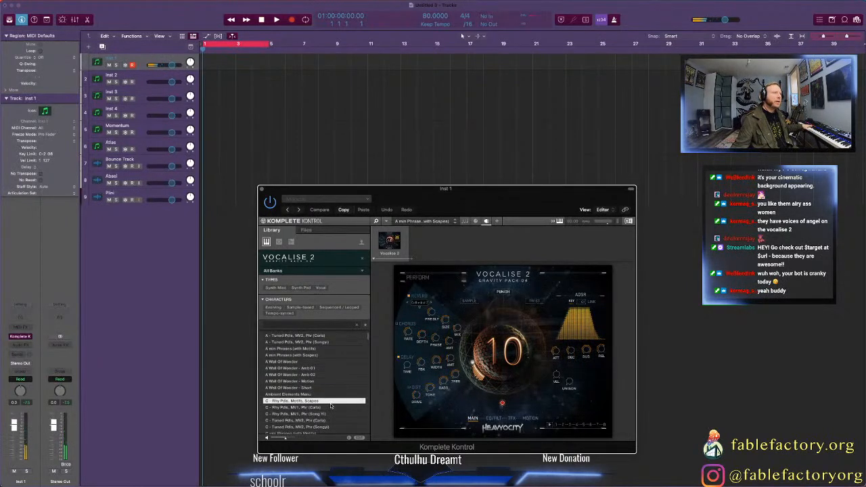
{"action": "double_click", "coordinate": [332, 405]}
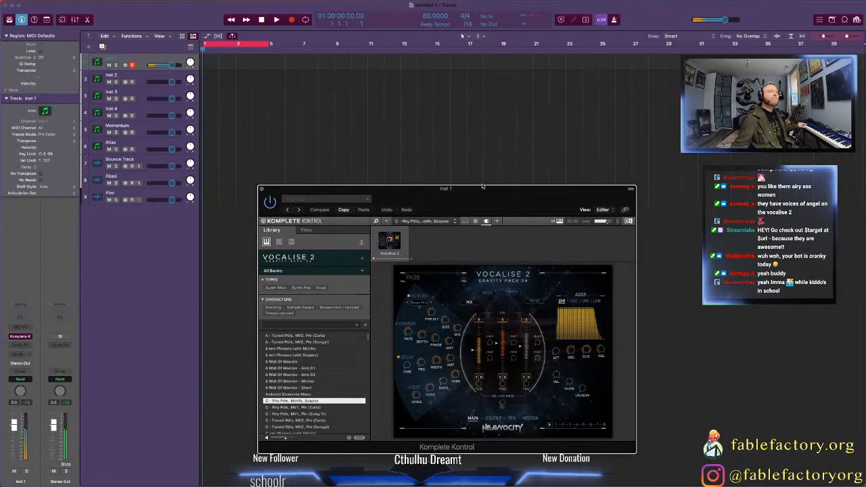
Step: Move the plug-in window clear of the track lanes and record a held note on Inst 1 over the first four bars
{"action": "left_click_drag", "start_coordinate": [482, 200], "coordinate": [633, 169]}
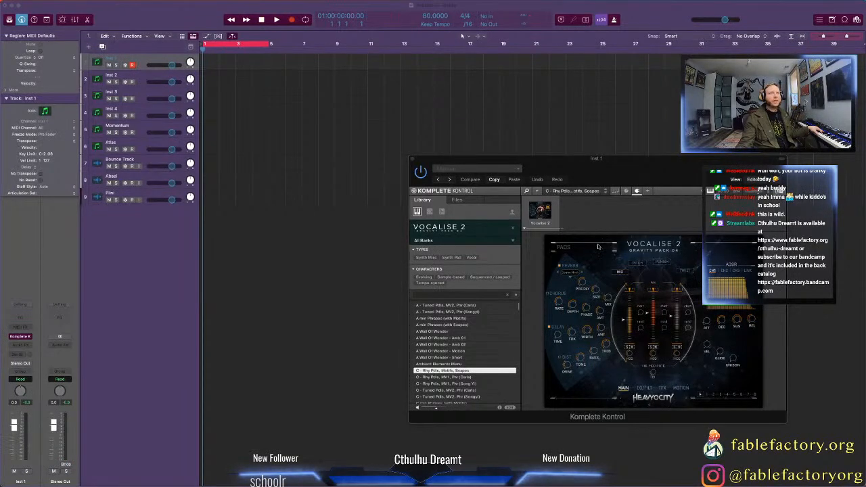
{"action": "left_click_drag", "start_coordinate": [629, 170], "coordinate": [553, 195]}
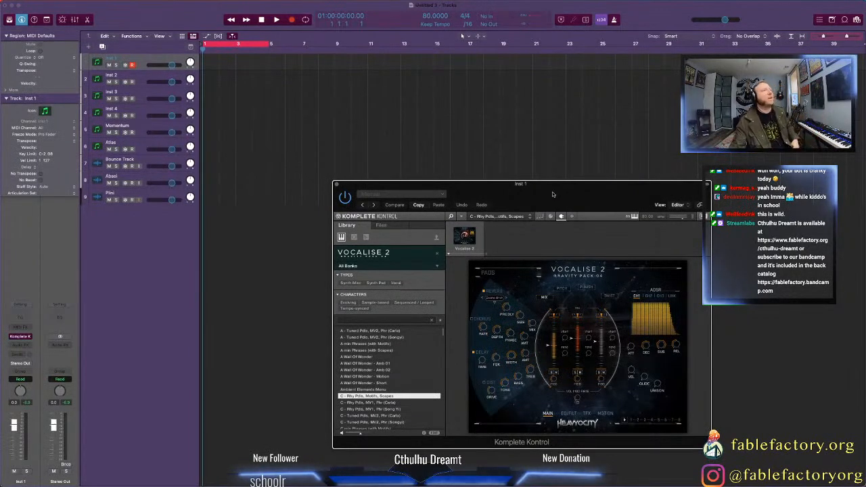
{"action": "left_click_drag", "start_coordinate": [552, 194], "coordinate": [586, 225]}
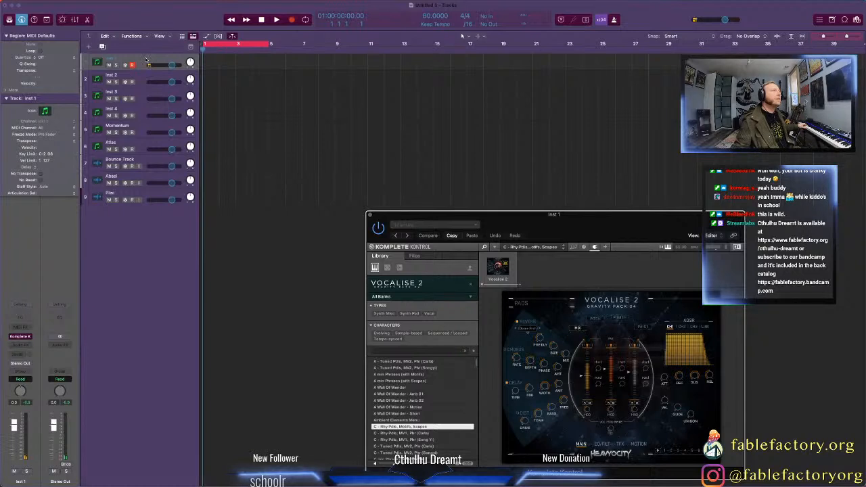
{"action": "key", "text": "r"}
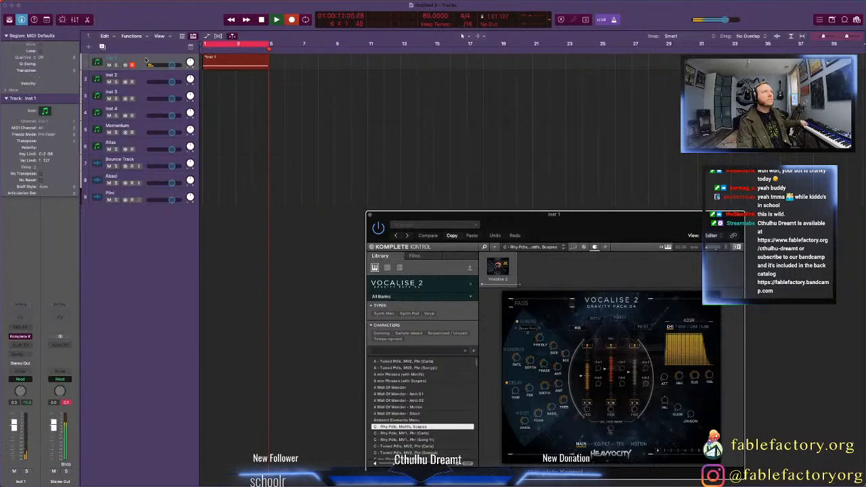
{"action": "key", "text": "space"}
Step: Open the recorded Inst 1 region in the piano roll and duplicate it end to end into eight regions reaching bar 33
{"action": "double_click", "coordinate": [234, 63]}
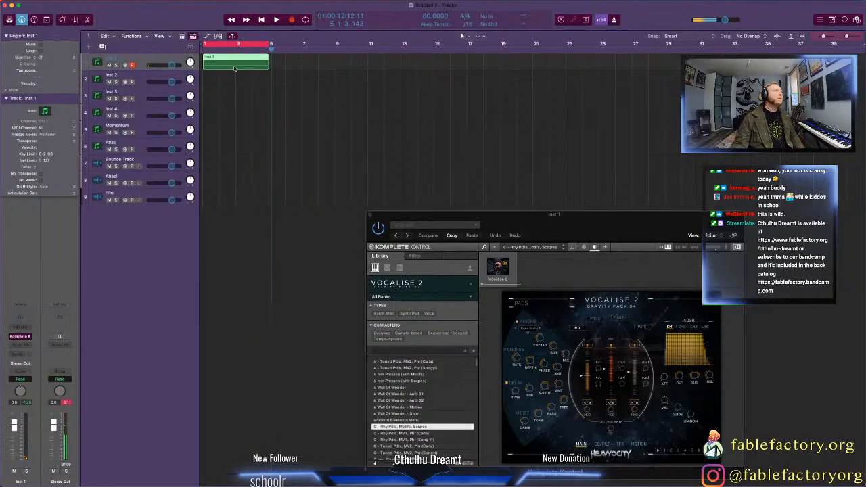
{"action": "left_click", "coordinate": [279, 414]}
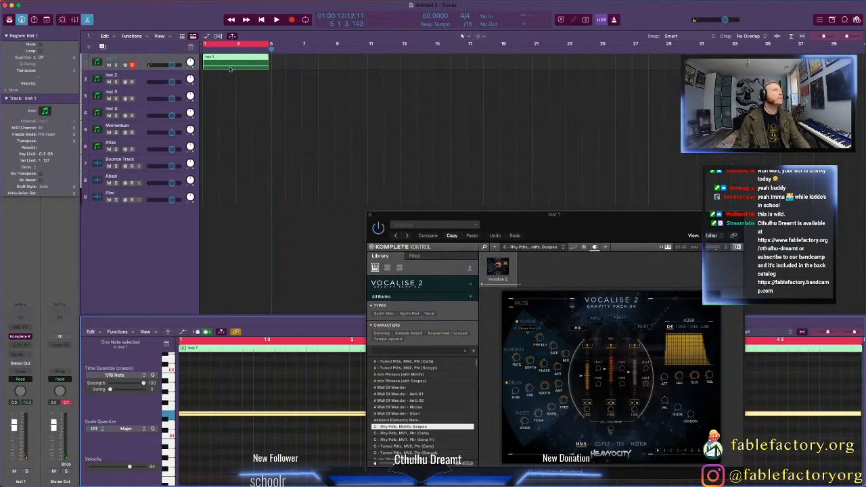
{"action": "left_click_drag", "start_coordinate": [230, 67], "coordinate": [498, 67]}
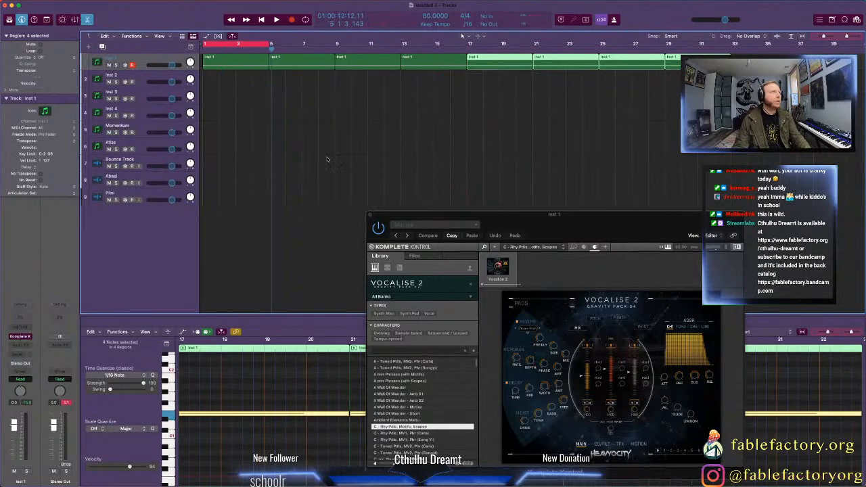
Step: Rename the Inst 1 track as "Voc2 - C - Rhy pdls, Motifs, Scapes"
{"action": "left_click_drag", "start_coordinate": [556, 222], "coordinate": [517, 139]}
{"action": "left_click", "coordinate": [129, 57]}
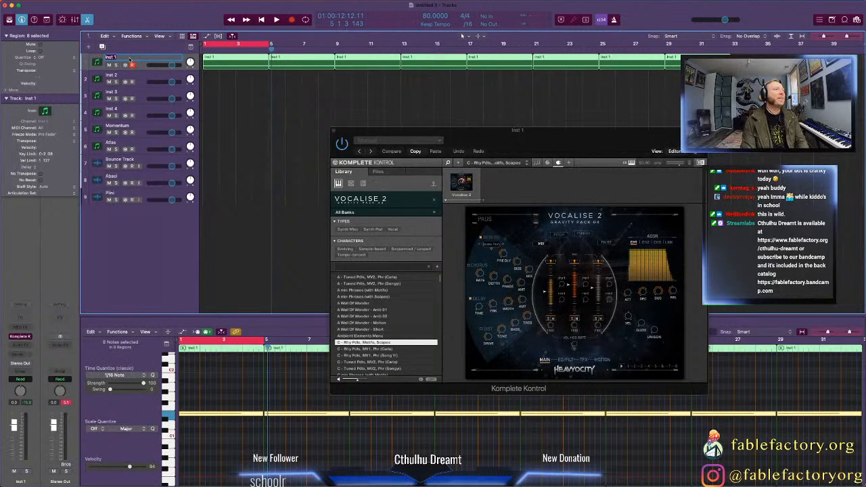
{"action": "type", "text": "Voc2"}
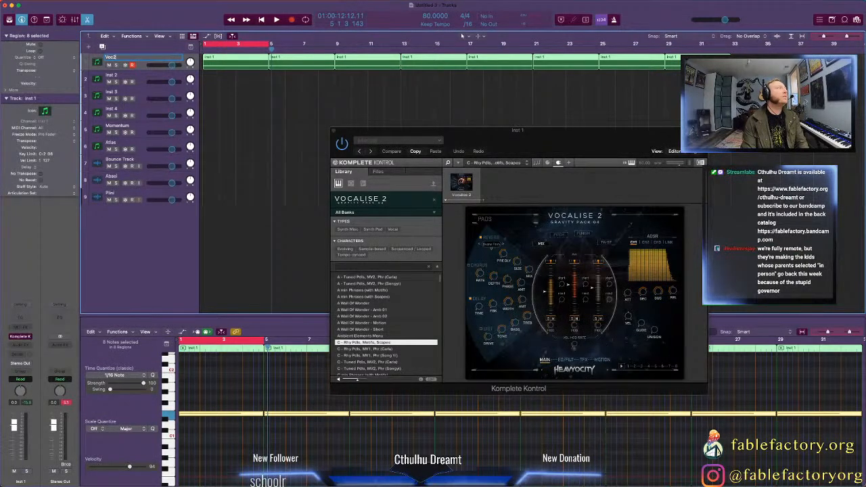
{"action": "type", "text": " - C - Rhy pdls, Motifs, Scapes"}
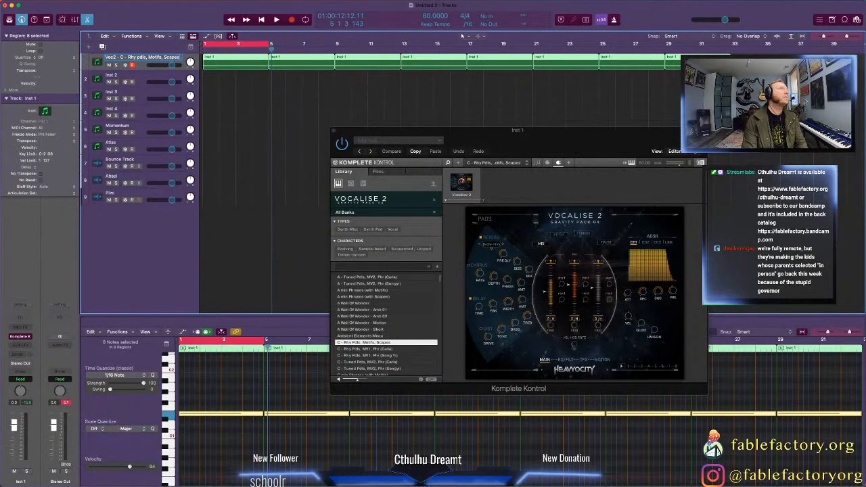
Step: Confirm the track name, record a held note on the Vocalise 2 track from bar 33 to bar 37, and select that note
{"action": "key", "text": "Return"}
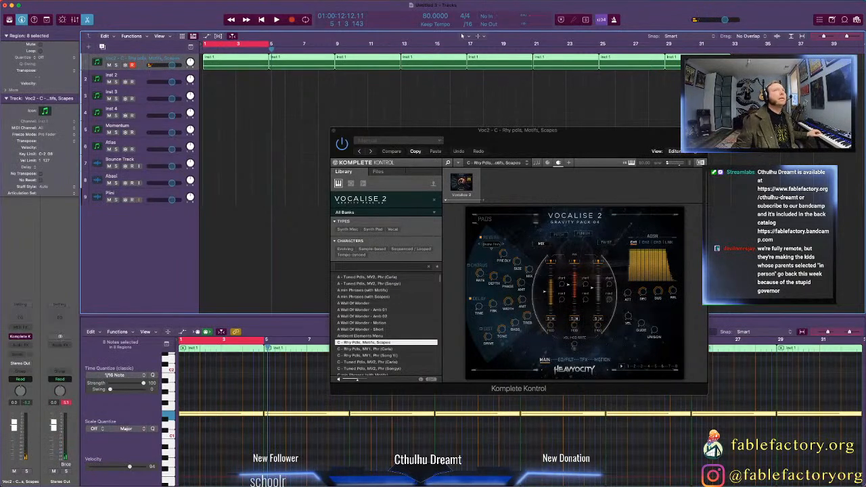
{"action": "left_click", "coordinate": [733, 46]}
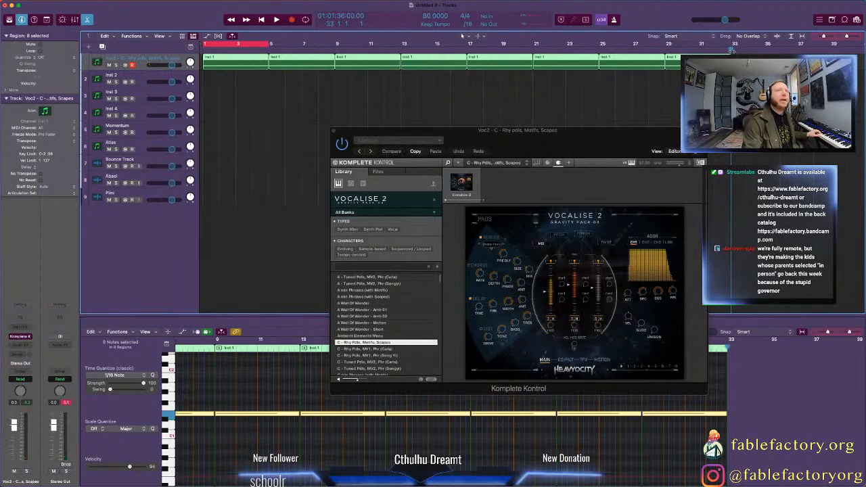
{"action": "key", "text": "r"}
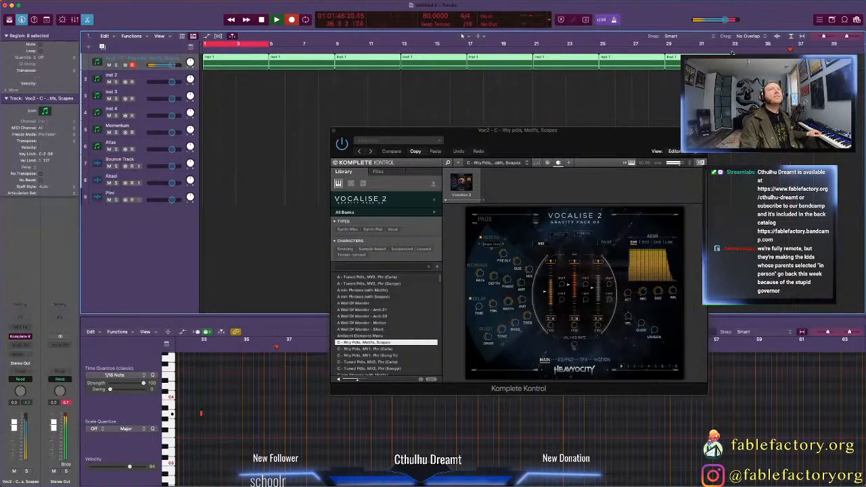
{"action": "key", "text": "space"}
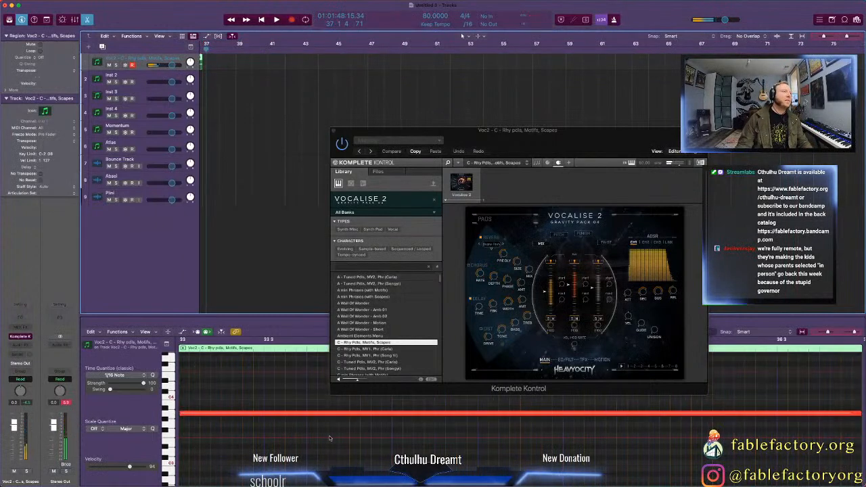
{"action": "left_click", "coordinate": [301, 411]}
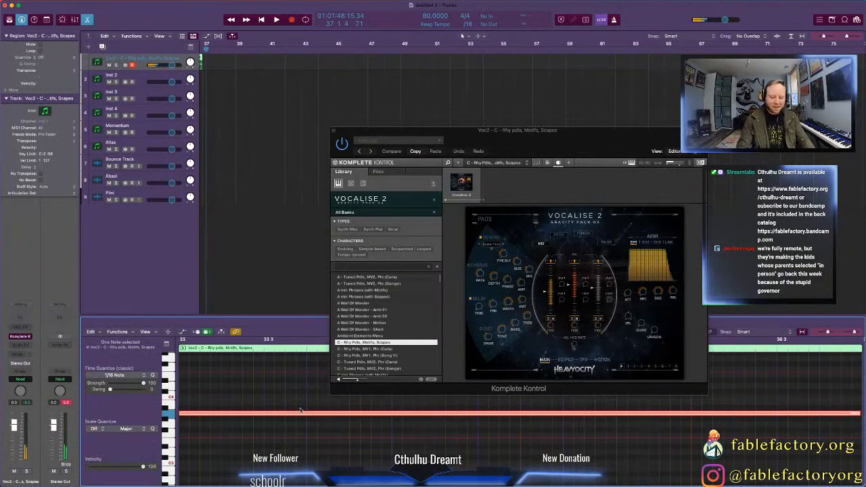
{"action": "scroll", "coordinate": [474, 101], "scroll_direction": "left", "scroll_amount": 15}
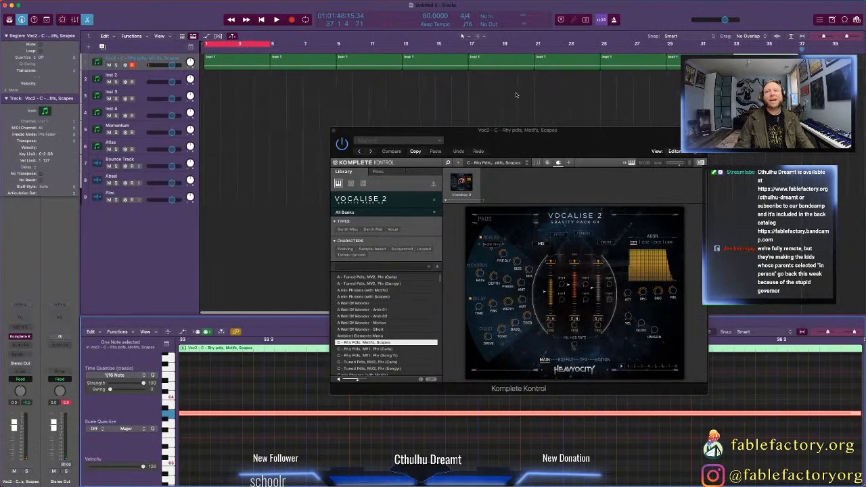
Step: Close the Vocalise 2 plug-in window and open Komplete Kontrol on the Inst 2 track
{"action": "left_click_drag", "start_coordinate": [565, 140], "coordinate": [638, 98]}
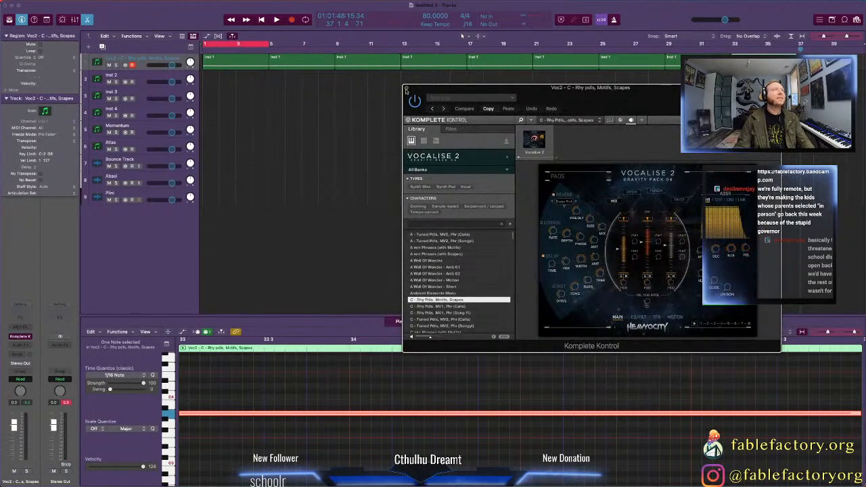
{"action": "left_click", "coordinate": [405, 90]}
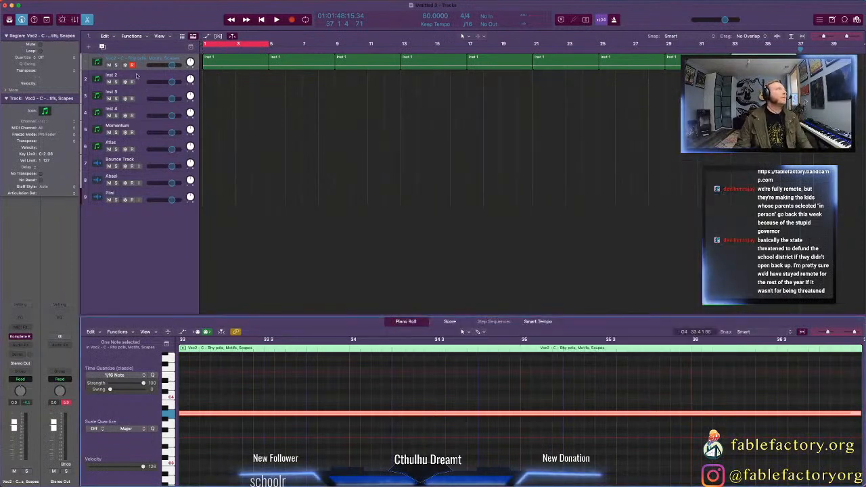
{"action": "left_click", "coordinate": [146, 76]}
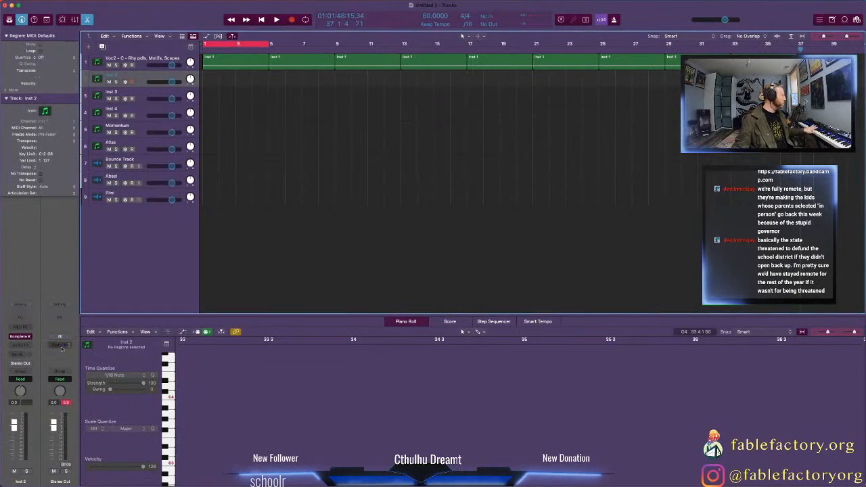
{"action": "left_click", "coordinate": [21, 336]}
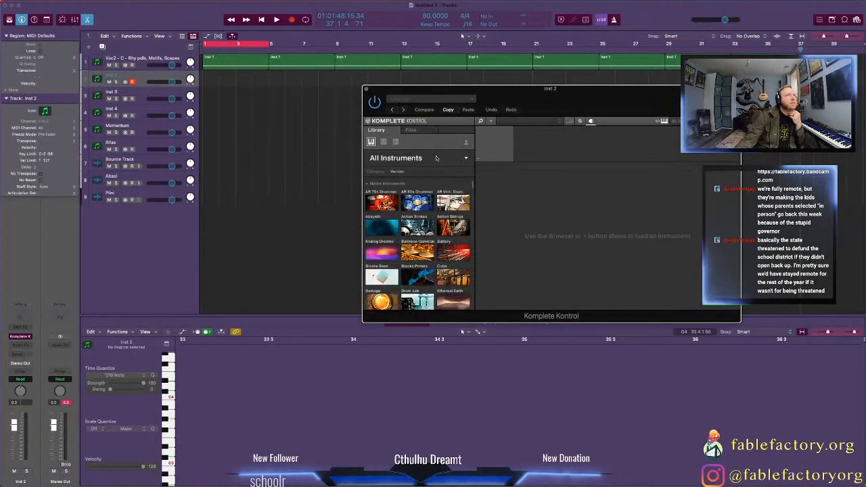
Step: Find the Starlight library among the instruments and load its Arabian Calling preset on Inst 2
{"action": "scroll", "coordinate": [443, 292], "scroll_direction": "down", "scroll_amount": 10}
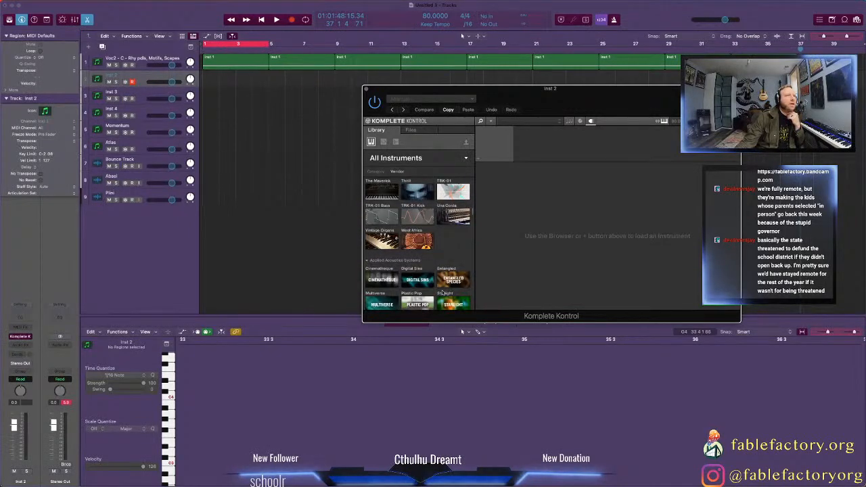
{"action": "scroll", "coordinate": [443, 293], "scroll_direction": "down", "scroll_amount": 4}
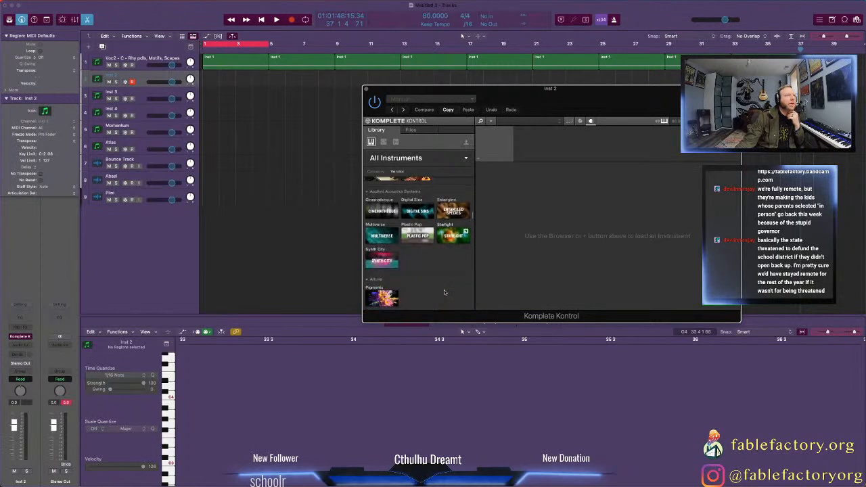
{"action": "left_click", "coordinate": [448, 239]}
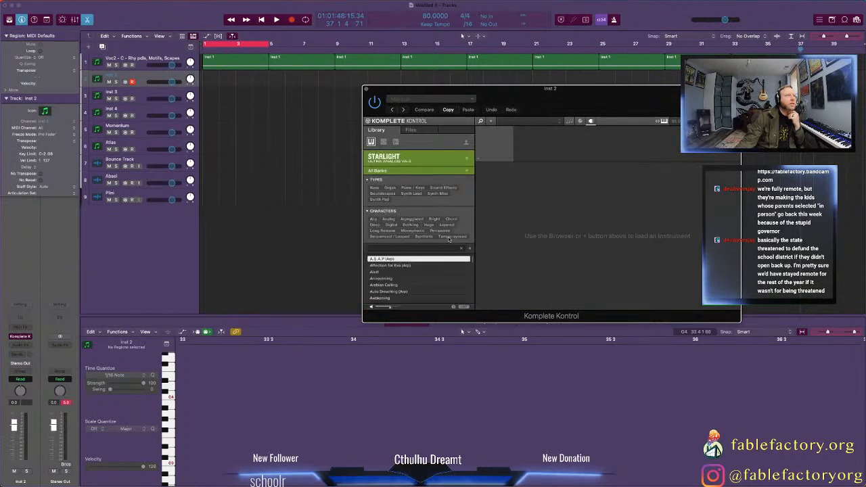
{"action": "left_click", "coordinate": [427, 272]}
{"action": "left_click", "coordinate": [426, 279]}
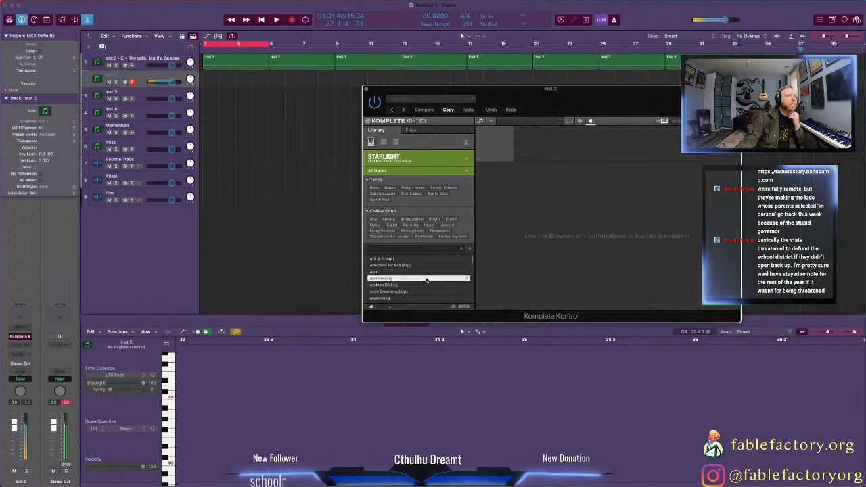
{"action": "left_click", "coordinate": [427, 286]}
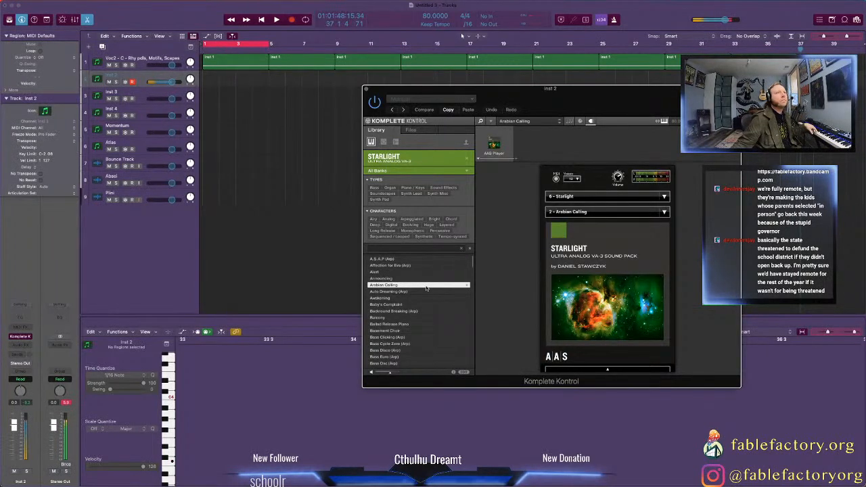
Step: Preview the Starlight presets one by one from Auto Dreaming (Arp) through Black to Grey
{"action": "left_click", "coordinate": [425, 291]}
{"action": "left_click", "coordinate": [424, 299]}
{"action": "left_click", "coordinate": [423, 305]}
{"action": "left_click", "coordinate": [425, 311]}
{"action": "left_click", "coordinate": [425, 317]}
{"action": "left_click", "coordinate": [426, 325]}
{"action": "left_click", "coordinate": [426, 331]}
{"action": "left_click", "coordinate": [428, 337]}
{"action": "left_click", "coordinate": [429, 344]}
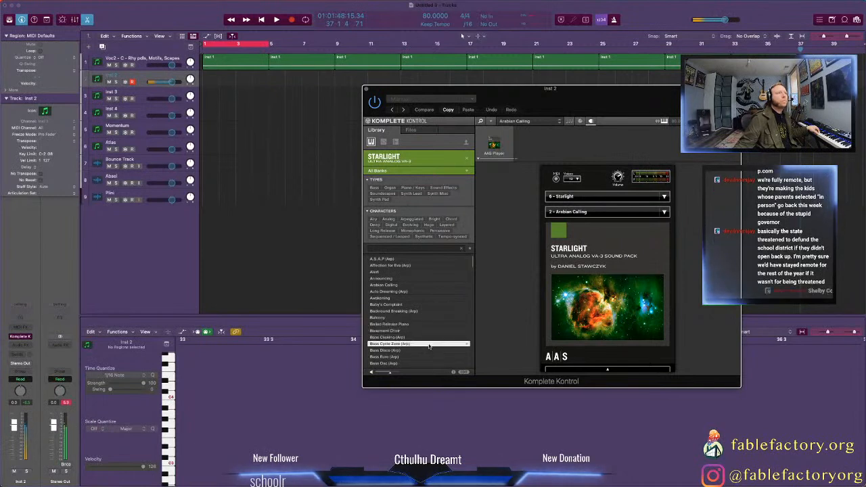
{"action": "left_click", "coordinate": [429, 351]}
{"action": "left_click", "coordinate": [431, 357]}
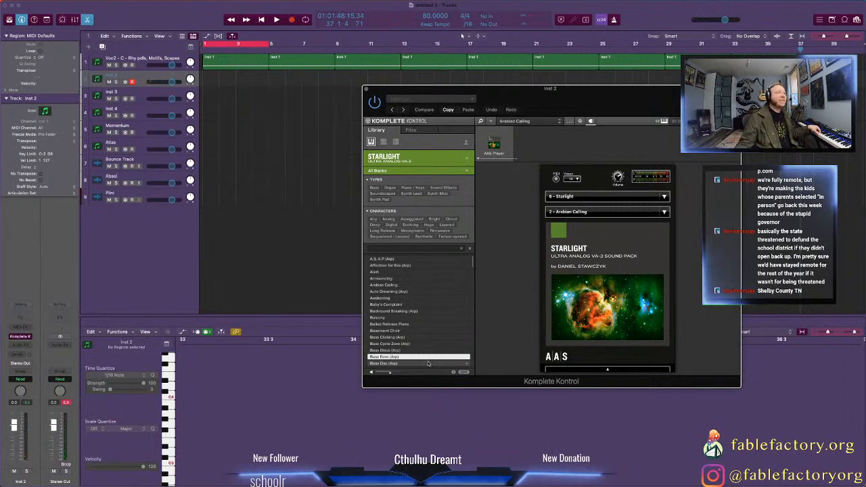
{"action": "left_click", "coordinate": [428, 364]}
{"action": "scroll", "coordinate": [425, 356], "scroll_direction": "down", "scroll_amount": 3}
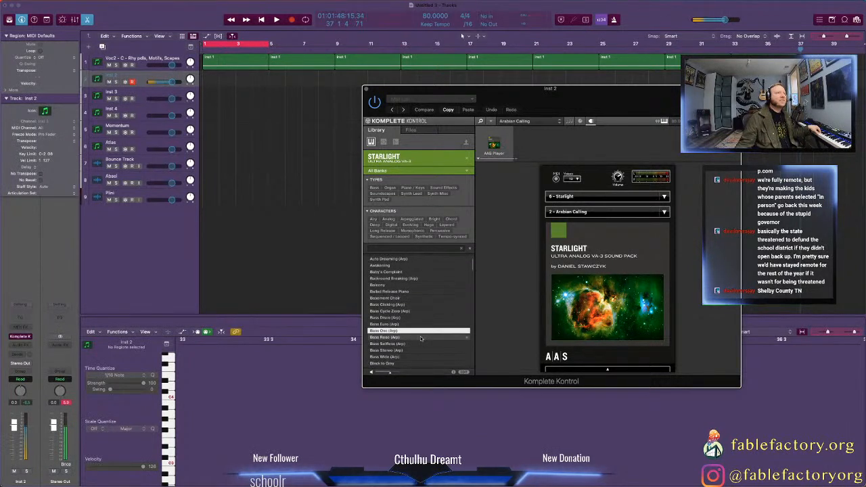
{"action": "left_click", "coordinate": [421, 339]}
{"action": "left_click", "coordinate": [417, 350]}
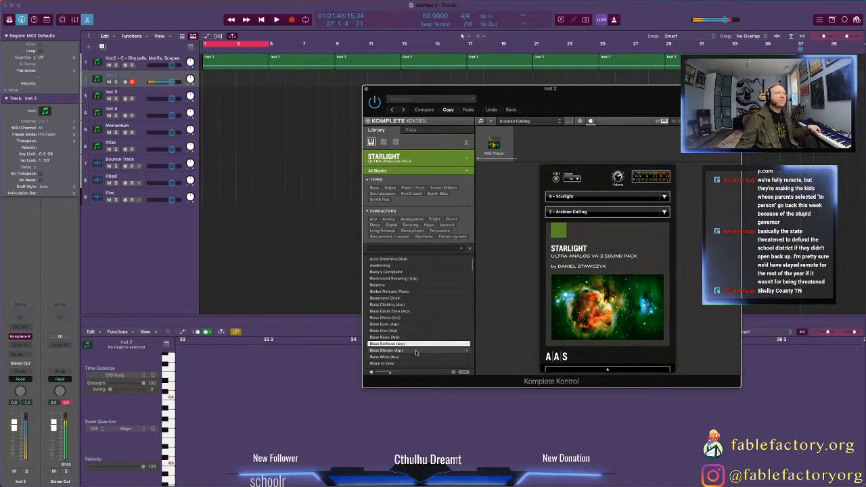
{"action": "left_click", "coordinate": [416, 357]}
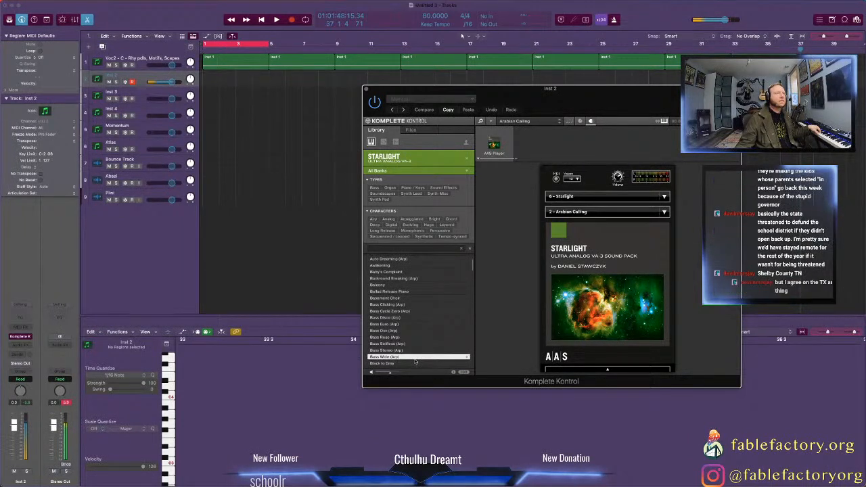
{"action": "left_click", "coordinate": [415, 364]}
{"action": "scroll", "coordinate": [415, 365], "scroll_direction": "down", "scroll_amount": 2}
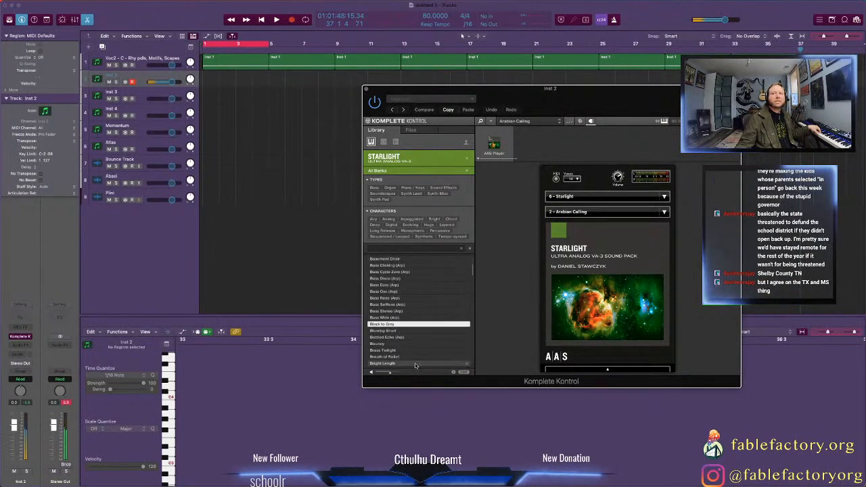
Step: Preview the Starlight presets from Blowing Short to Bright Length and load Breath of Relief on Inst 2
{"action": "left_click", "coordinate": [405, 331]}
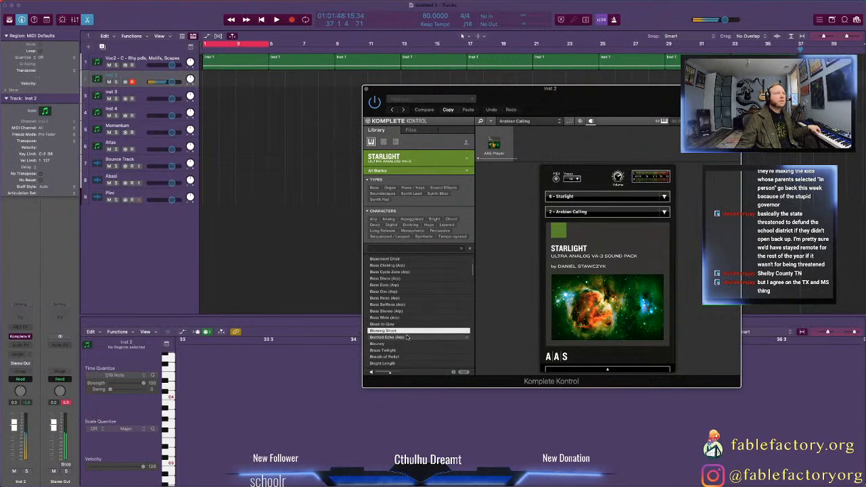
{"action": "left_click", "coordinate": [411, 337]}
{"action": "left_click", "coordinate": [413, 344]}
{"action": "left_click", "coordinate": [413, 350]}
{"action": "left_click", "coordinate": [413, 357]}
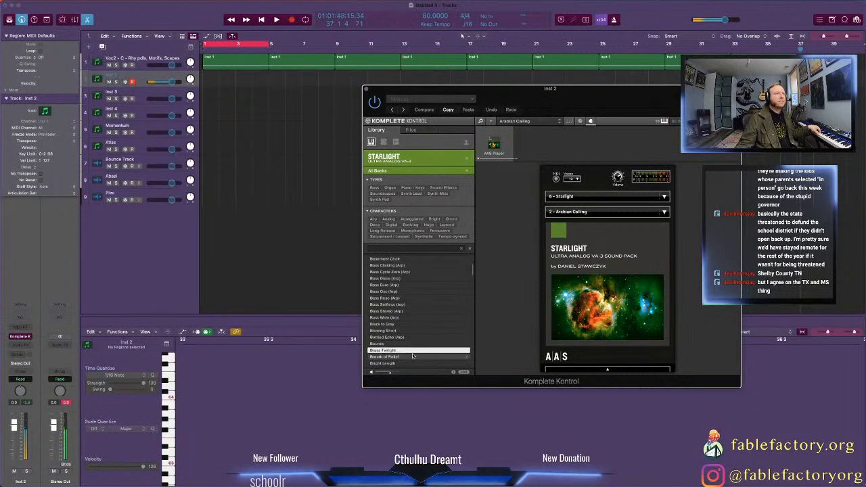
{"action": "left_click", "coordinate": [412, 364]}
{"action": "left_click", "coordinate": [412, 358]}
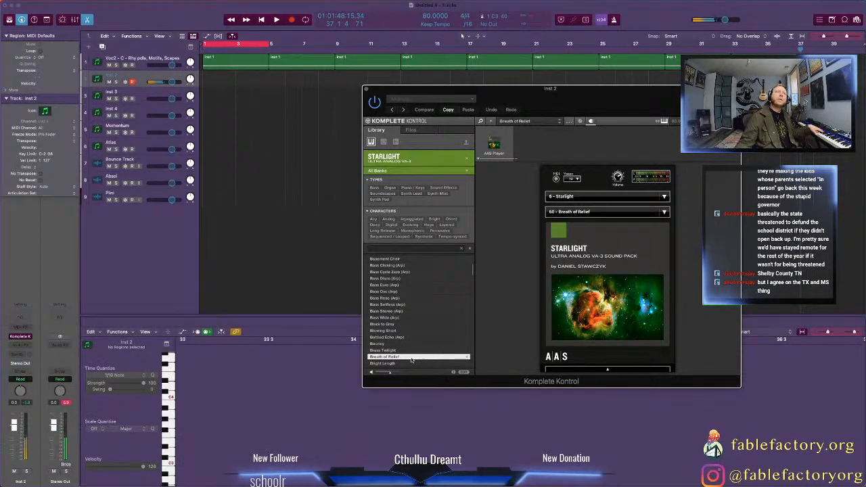
Step: Preview the Starlight presets between Bright Length and Calm Echoes
{"action": "scroll", "coordinate": [411, 360], "scroll_direction": "down", "scroll_amount": 4}
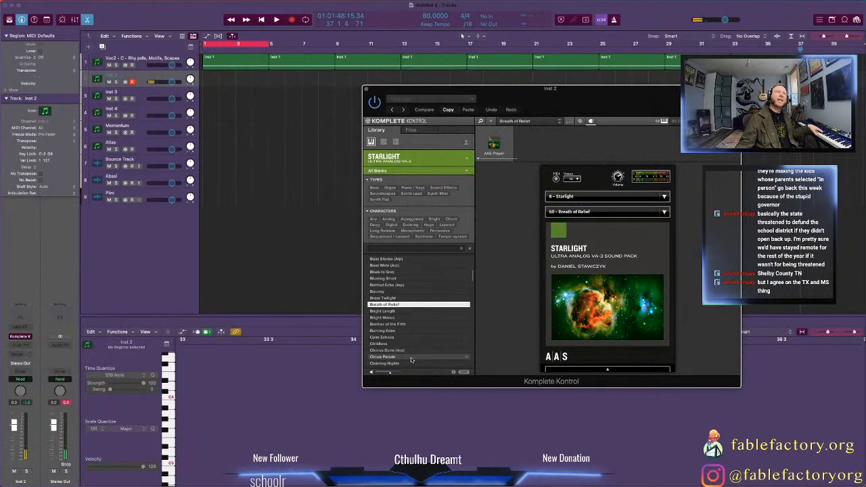
{"action": "left_click", "coordinate": [407, 338]}
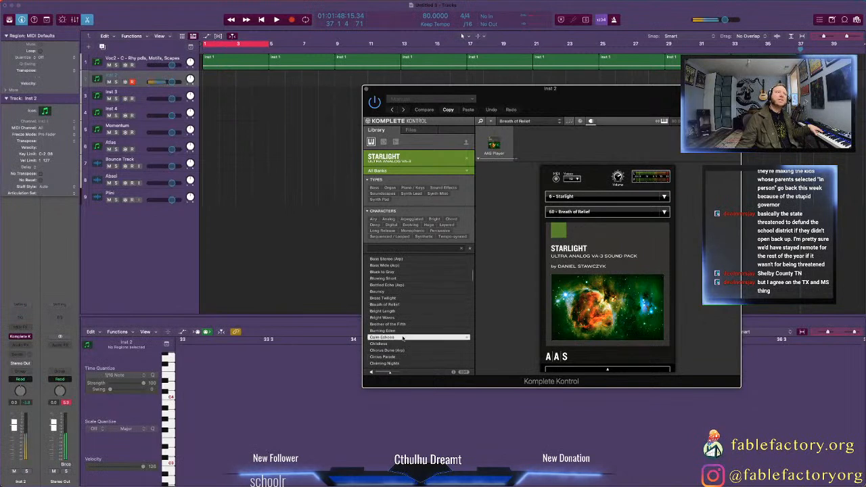
{"action": "left_click", "coordinate": [406, 330]}
{"action": "left_click", "coordinate": [406, 325]}
{"action": "left_click", "coordinate": [406, 318]}
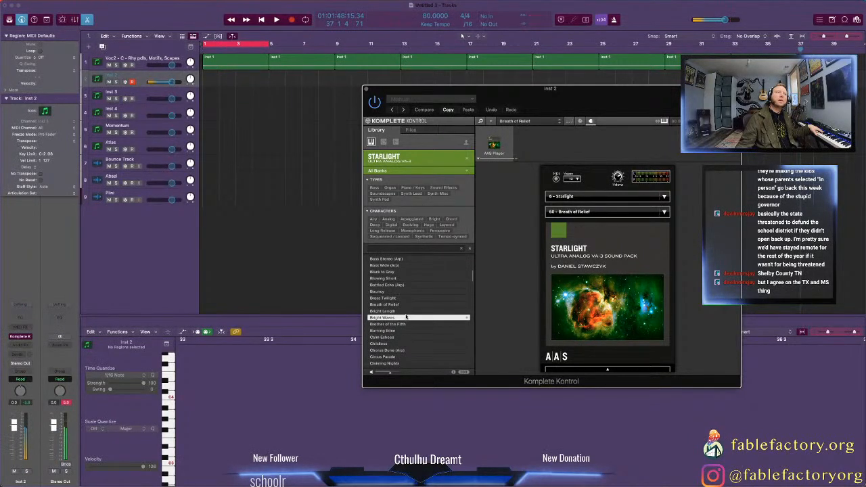
{"action": "left_click", "coordinate": [406, 310]}
{"action": "left_click", "coordinate": [410, 337]}
Step: Preview the Starlight presets in order from Childless to the entry after Equal Rights
{"action": "key", "text": "Down"}
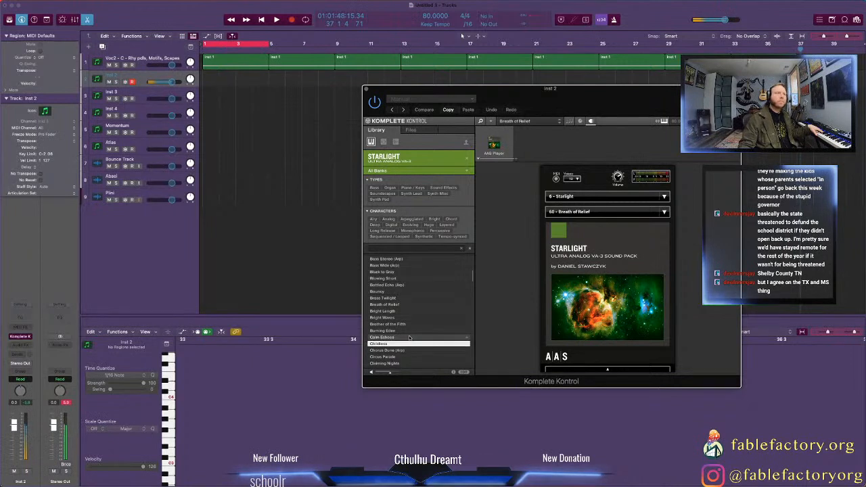
{"action": "key", "text": "Down"}
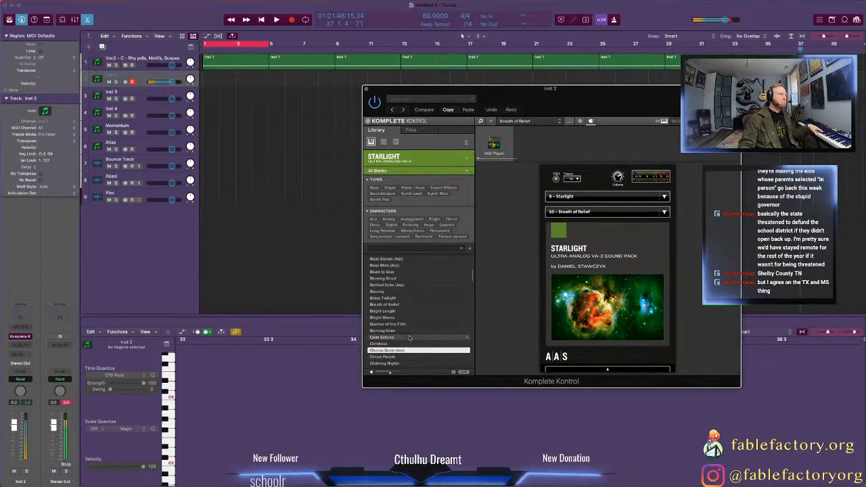
{"action": "key", "text": "Down"}
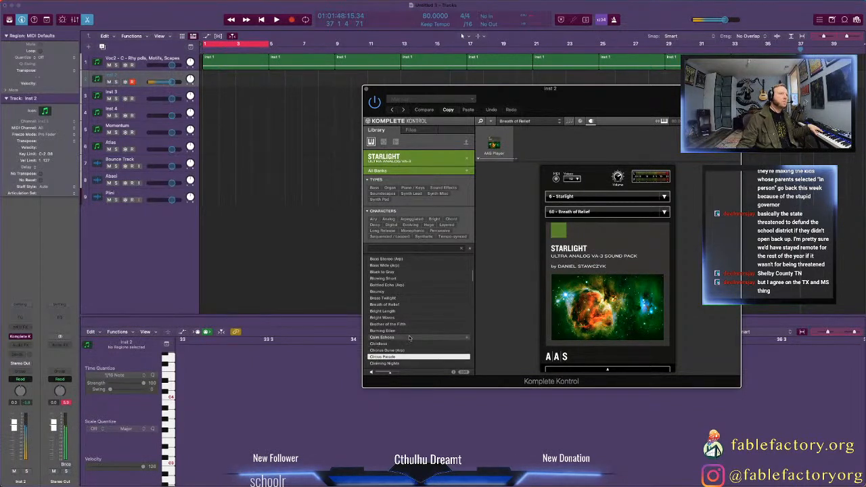
{"action": "key", "text": "Down"}
{"action": "key", "text": "Down"}
{"action": "key", "text": "Down"}
{"action": "key", "text": "Down"}
{"action": "key", "text": "Down"}
{"action": "key", "text": "Down"}
{"action": "key", "text": "Down"}
{"action": "key", "text": "Down"}
{"action": "key", "text": "Down"}
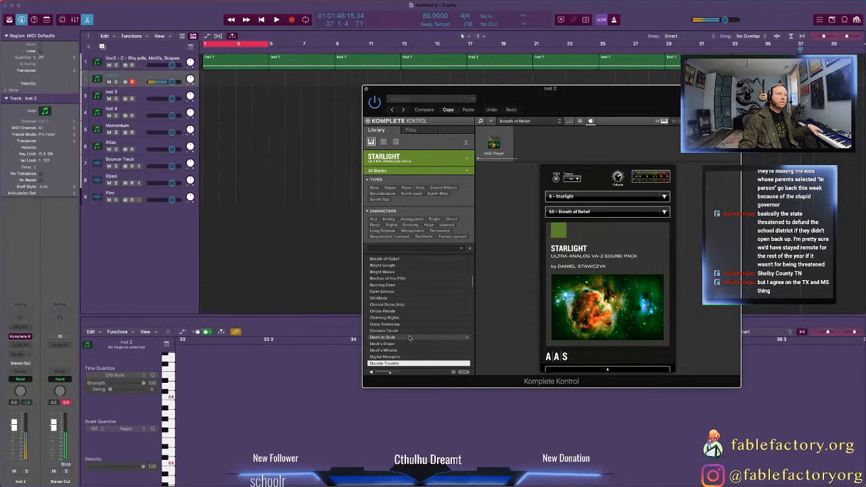
{"action": "key", "text": "Down"}
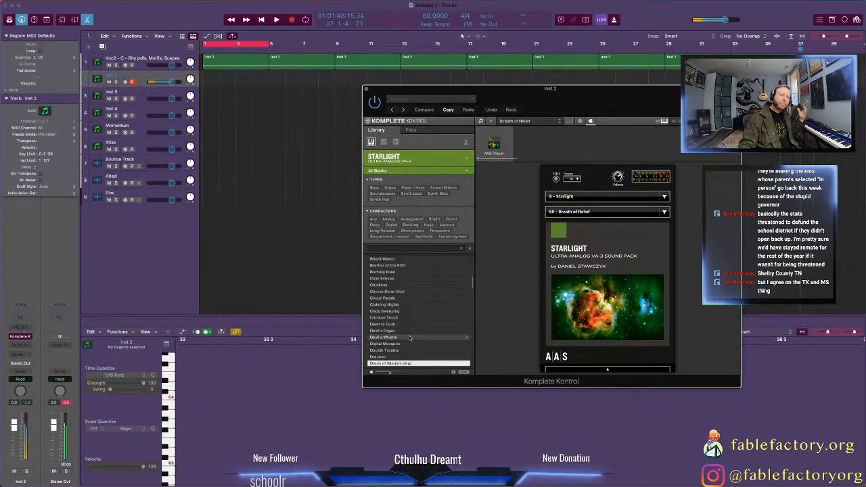
{"action": "key", "text": "Down"}
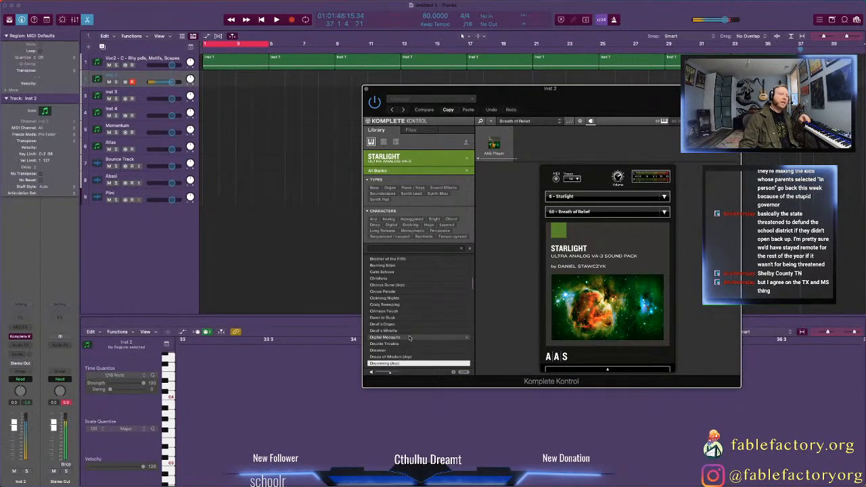
{"action": "key", "text": "Down"}
{"action": "key", "text": "Down"}
{"action": "key", "text": "Down"}
{"action": "key", "text": "Down"}
{"action": "key", "text": "Down"}
{"action": "key", "text": "Down"}
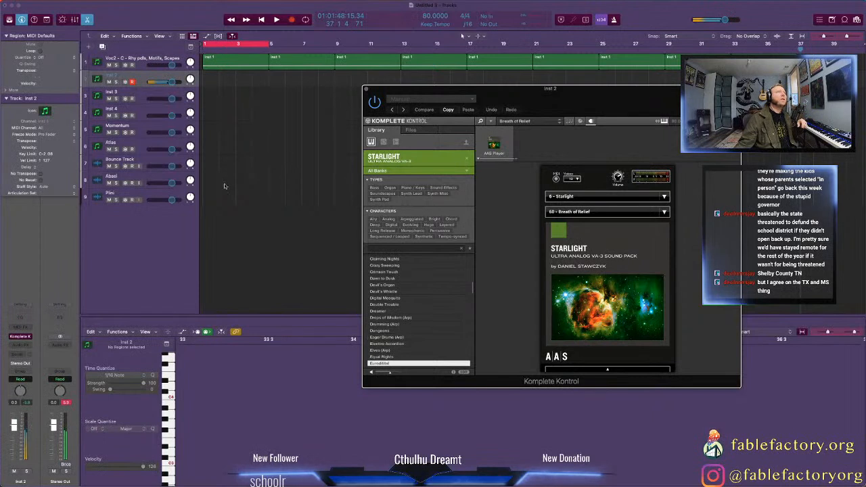
Step: Replace the instrument on Inst 2 with the stereo version of Spectrasonics Omnisphere and dismiss its library notice
{"action": "left_click", "coordinate": [28, 338]}
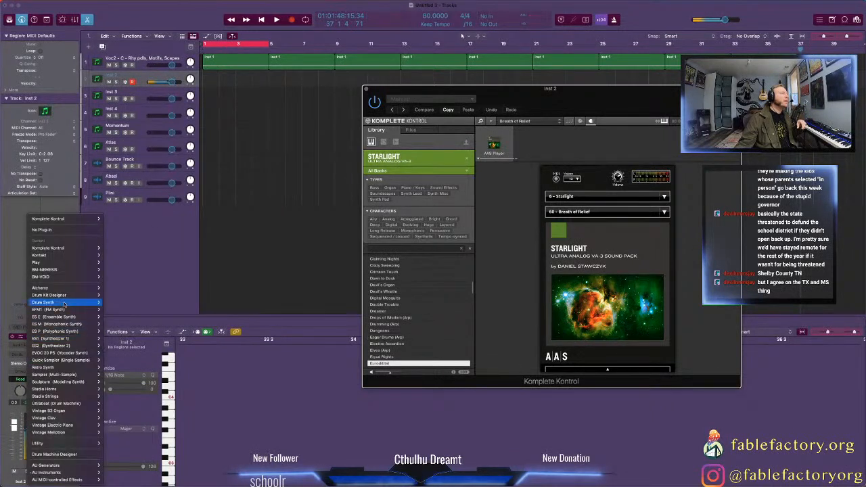
{"action": "mouse_move", "coordinate": [68, 470]}
{"action": "mouse_move", "coordinate": [129, 466]}
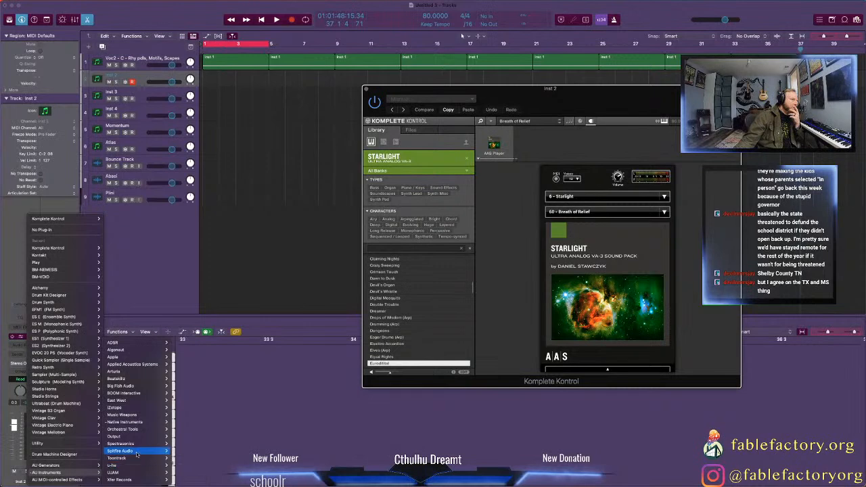
{"action": "mouse_move", "coordinate": [158, 444]}
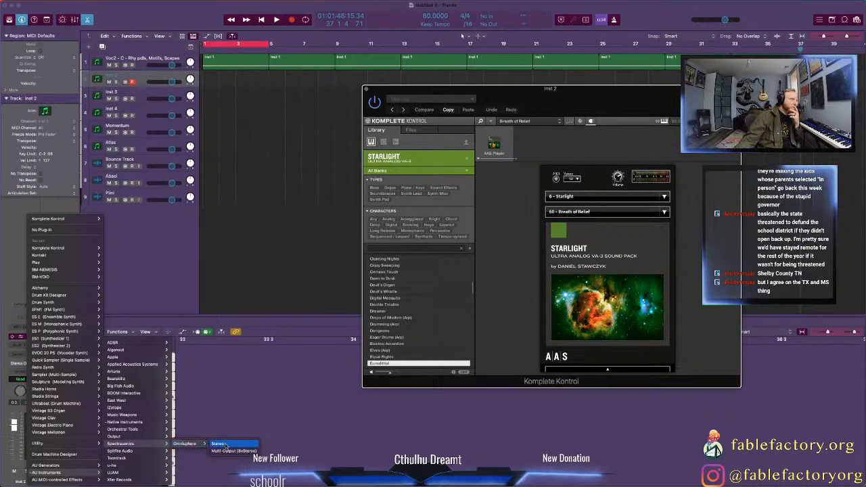
{"action": "left_click", "coordinate": [193, 444]}
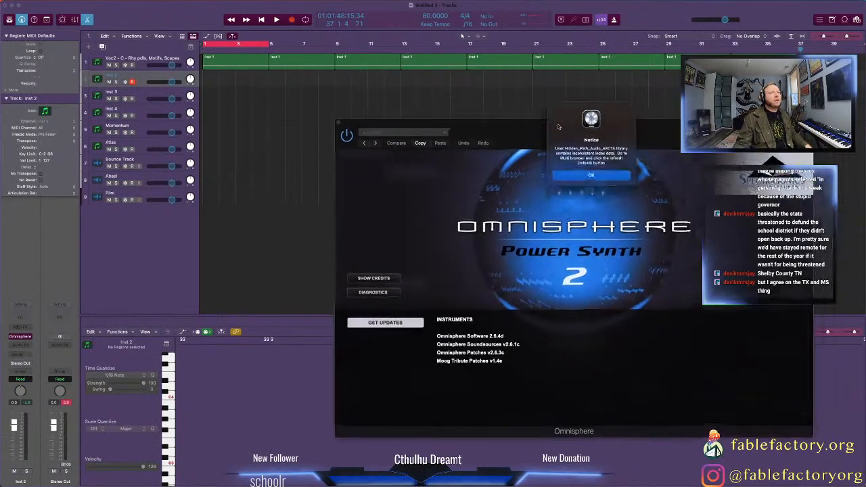
{"action": "left_click", "coordinate": [592, 175]}
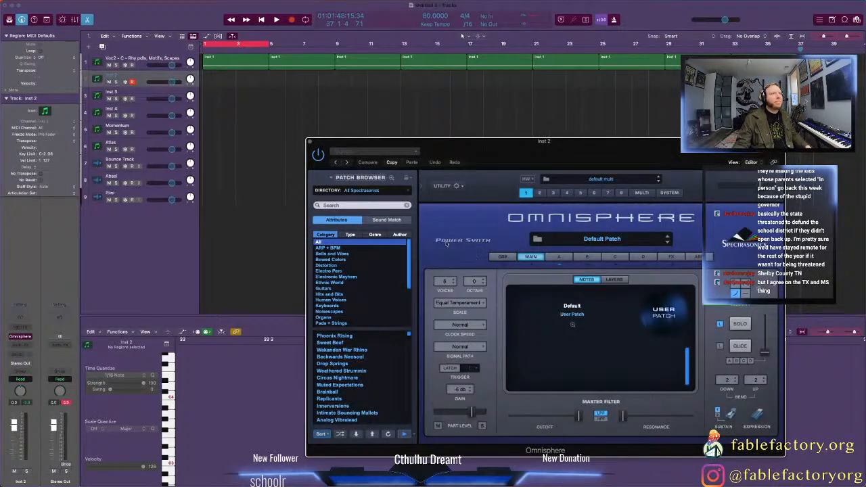
{"action": "left_click_drag", "start_coordinate": [498, 150], "coordinate": [463, 157]}
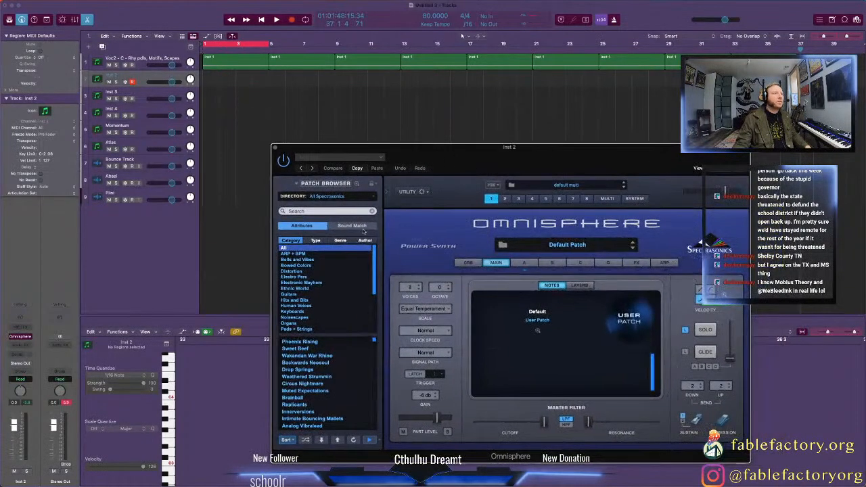
Step: Set the patch directory to The Unfinished Omnisphere Cyberia and preview its patches from Achilles to Aleksei
{"action": "left_click", "coordinate": [372, 197]}
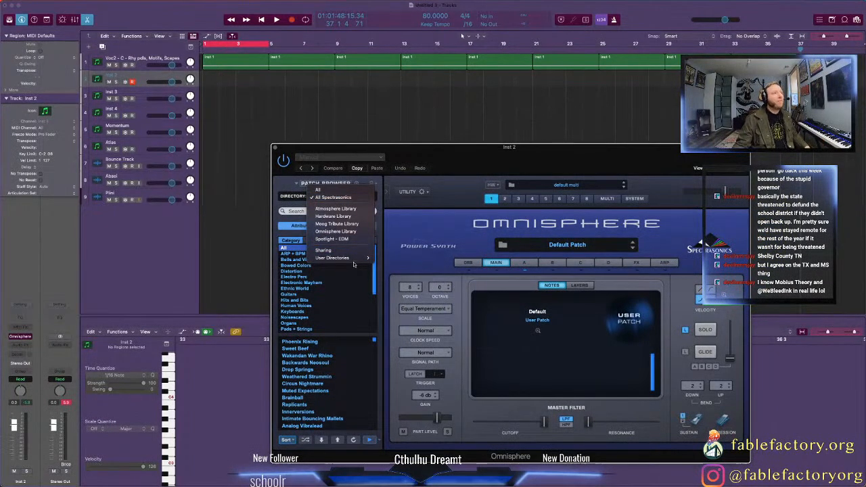
{"action": "mouse_move", "coordinate": [353, 263]}
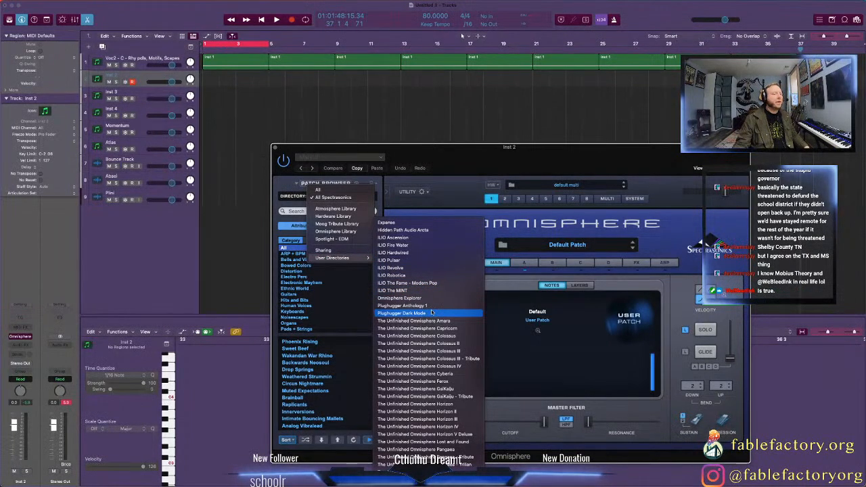
{"action": "left_click", "coordinate": [455, 377]}
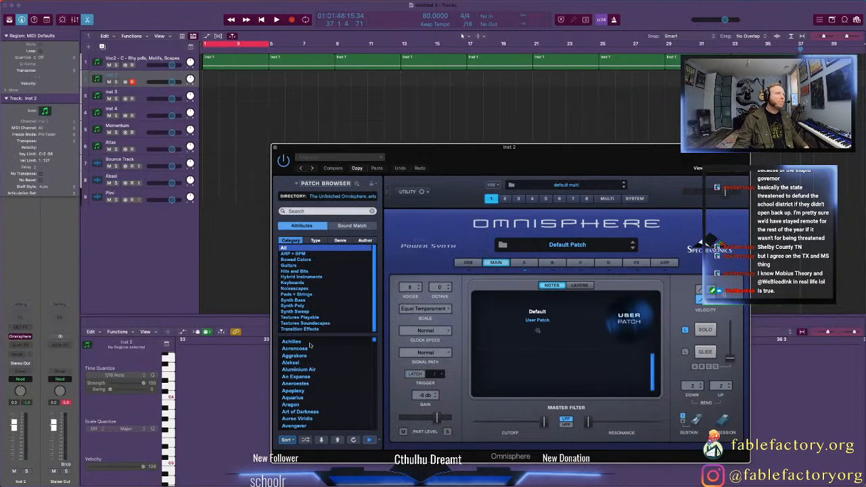
{"action": "left_click", "coordinate": [309, 342]}
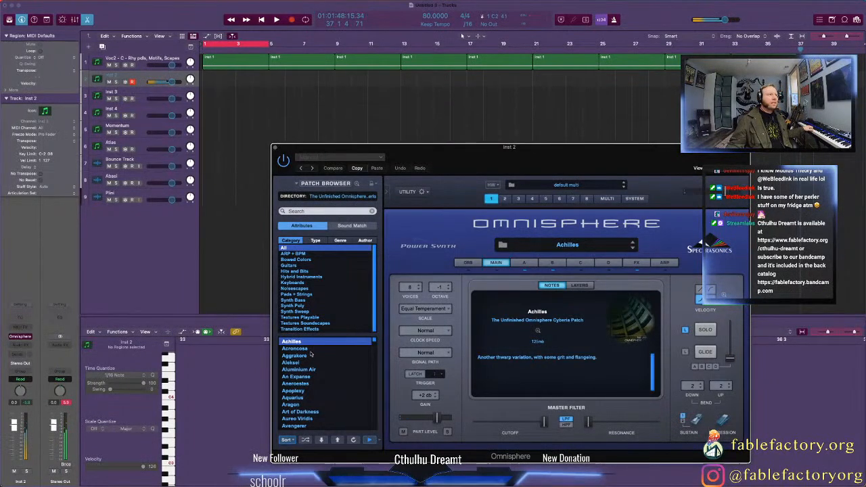
{"action": "left_click", "coordinate": [311, 350]}
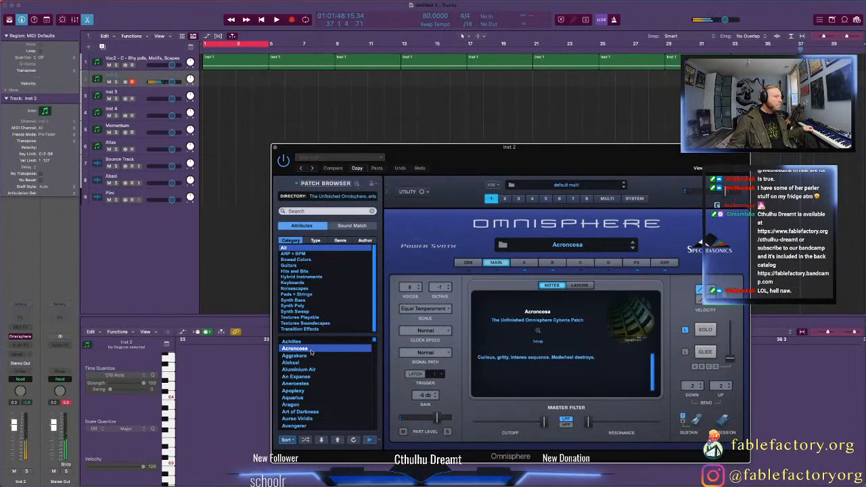
{"action": "left_click", "coordinate": [317, 356]}
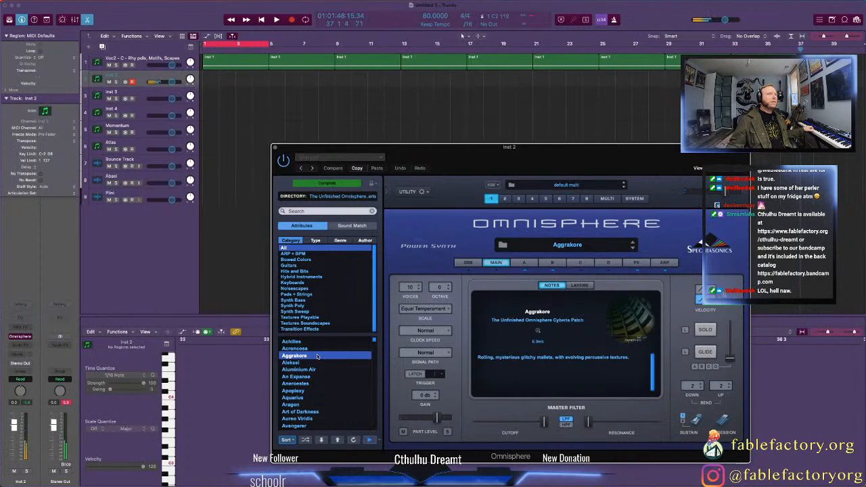
{"action": "left_click", "coordinate": [320, 365]}
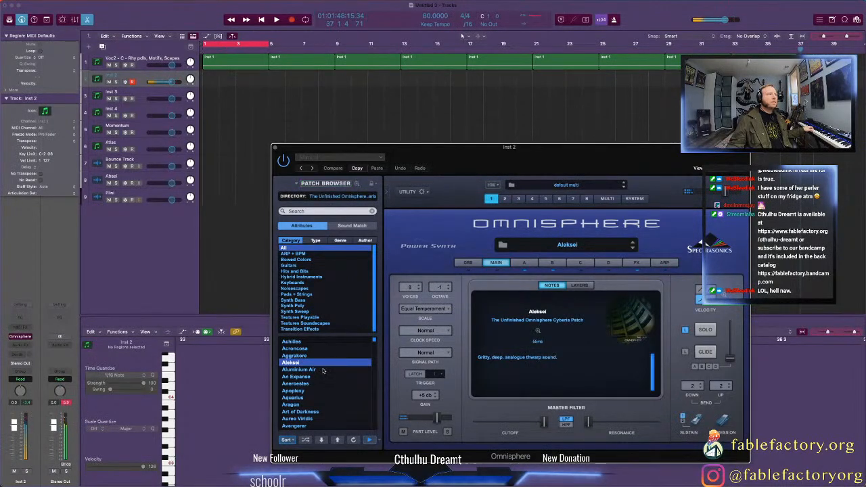
Step: Load the Aluminium Air patch and record an Inst 2 part from bar 5 to about bar 25
{"action": "left_click", "coordinate": [323, 370]}
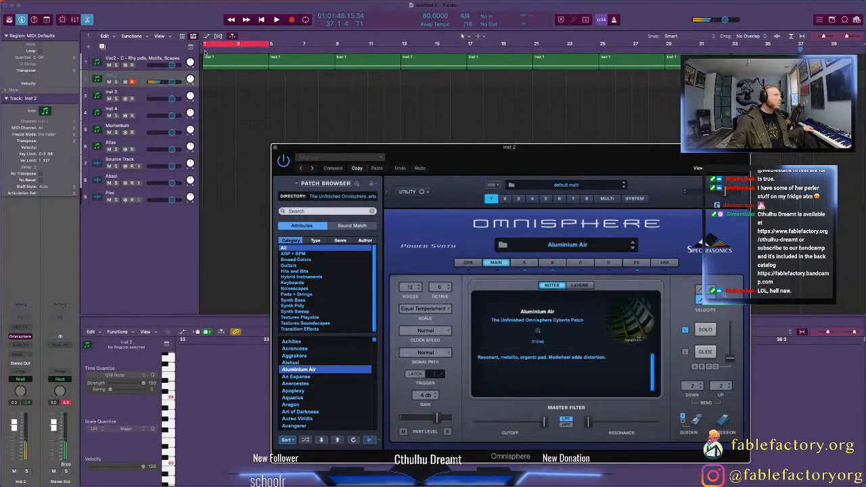
{"action": "key", "text": "r"}
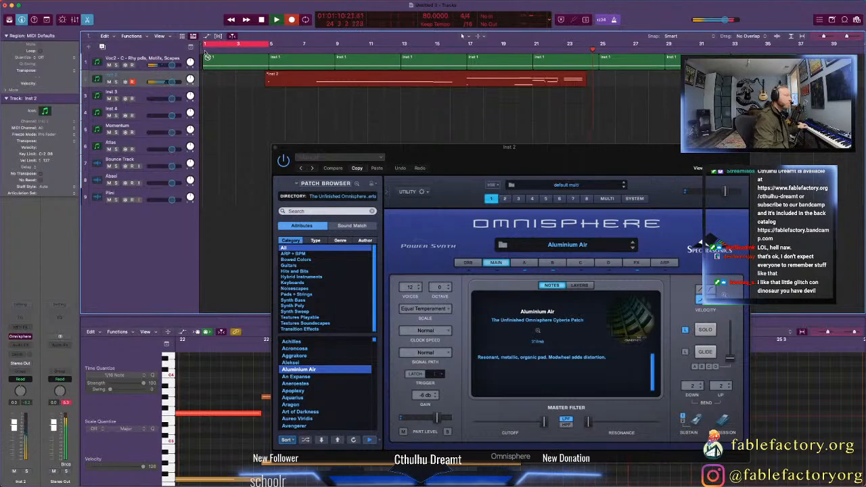
{"action": "key", "text": "space"}
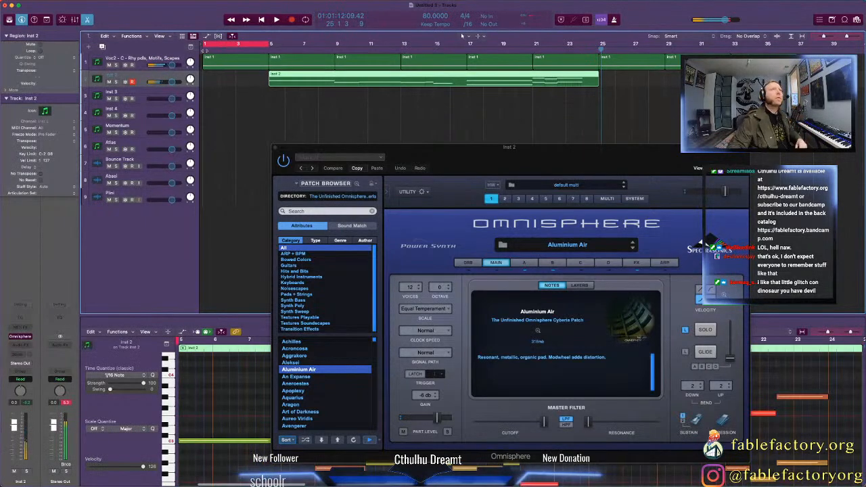
Step: Insert the stereo version of Komplete Kontrol as the instrument on Inst 3
{"action": "left_click", "coordinate": [144, 93]}
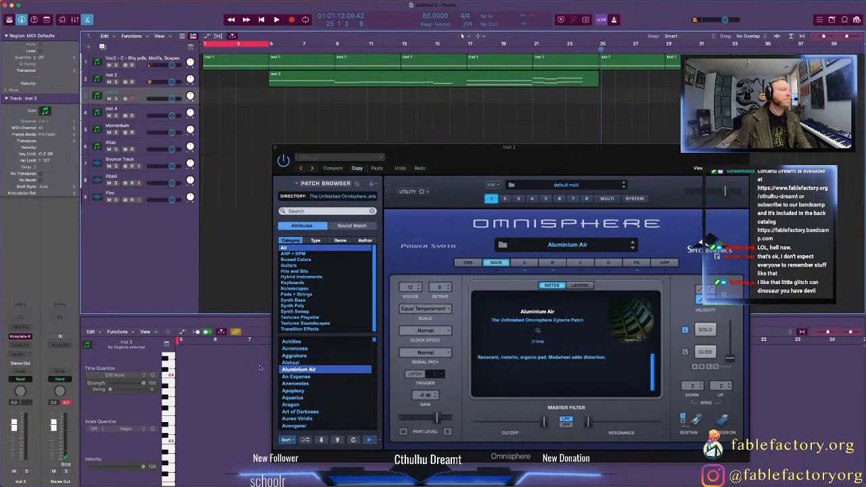
{"action": "left_click", "coordinate": [28, 337]}
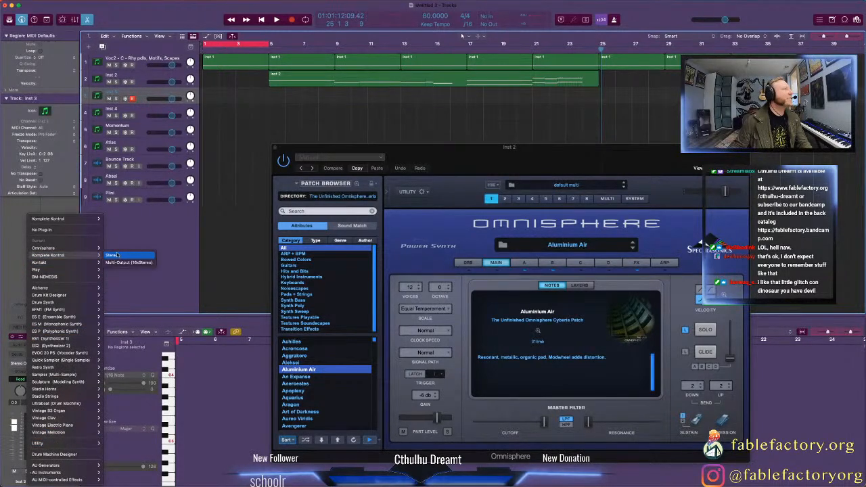
{"action": "left_click", "coordinate": [21, 338]}
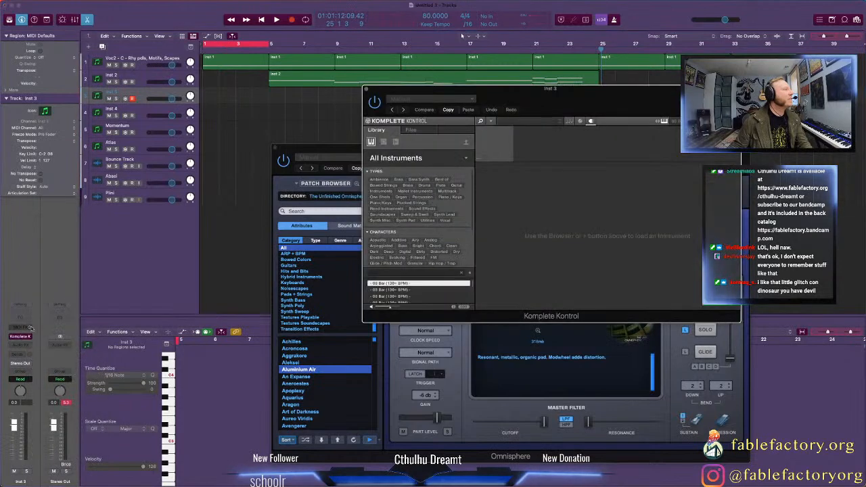
Step: Find ZebraHZ by u-he in the instrument library and load its 3rd Plodder preset on Inst 3
{"action": "scroll", "coordinate": [429, 203], "scroll_direction": "down", "scroll_amount": 10}
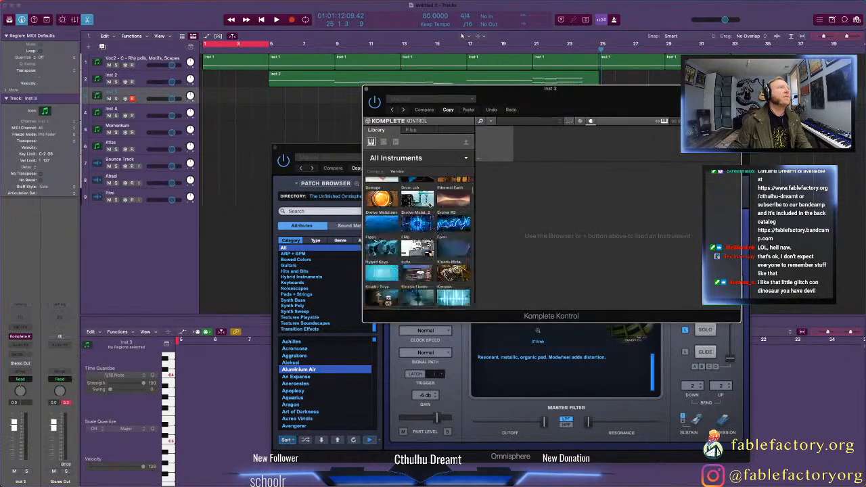
{"action": "scroll", "coordinate": [429, 204], "scroll_direction": "down", "scroll_amount": 3}
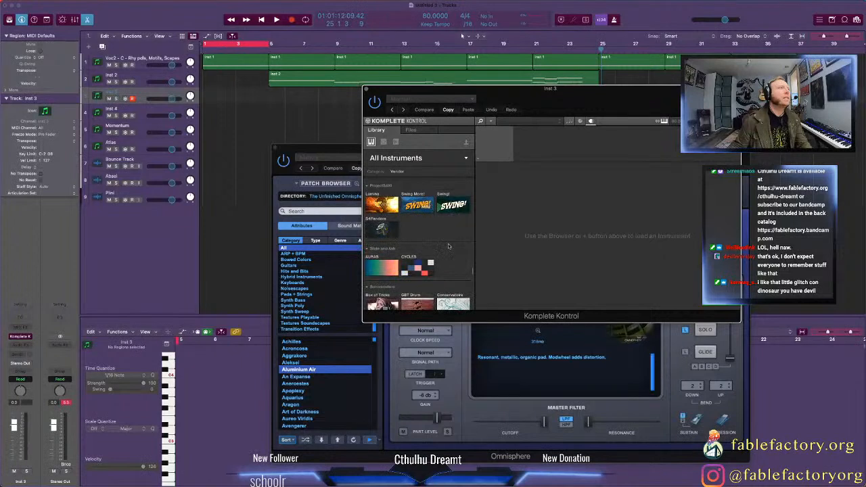
{"action": "scroll", "coordinate": [447, 245], "scroll_direction": "down", "scroll_amount": 10}
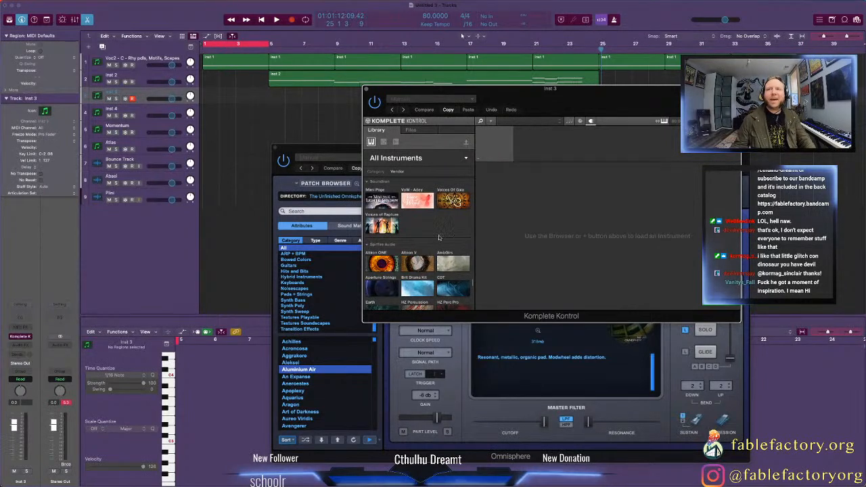
{"action": "scroll", "coordinate": [459, 264], "scroll_direction": "down", "scroll_amount": 10}
{"action": "scroll", "coordinate": [459, 264], "scroll_direction": "down", "scroll_amount": 8}
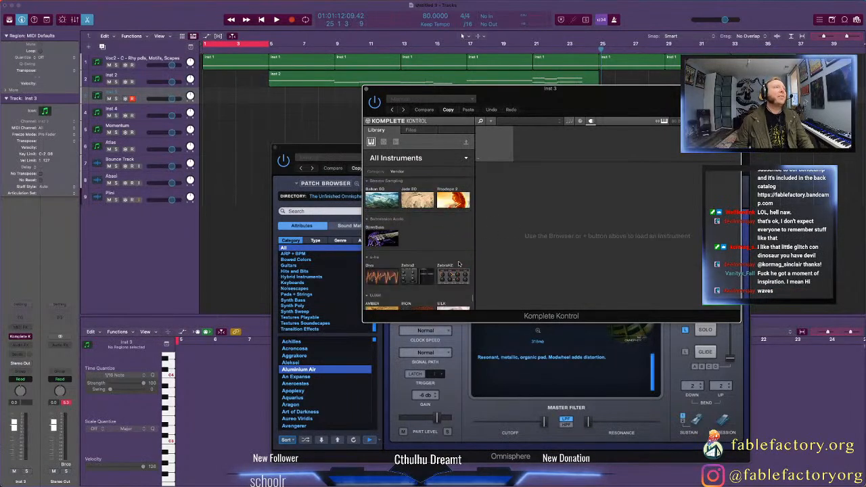
{"action": "left_click", "coordinate": [449, 226]}
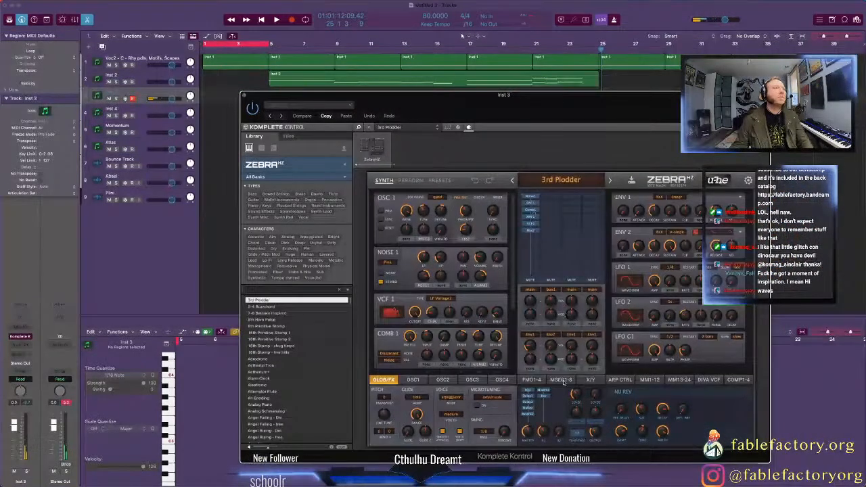
Step: Recall the BL search in ZebraHZ's preset browser and preview the presets from BL Bones to BL Boring HZ
{"action": "left_click", "coordinate": [443, 180]}
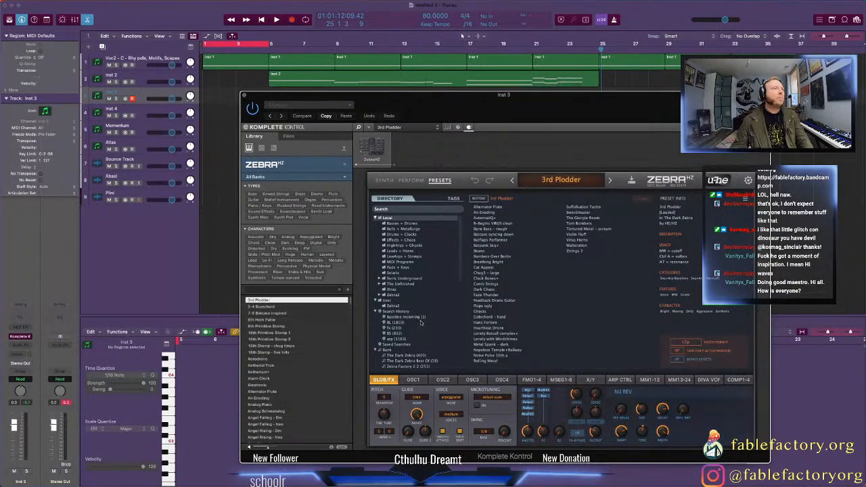
{"action": "left_click", "coordinate": [421, 323]}
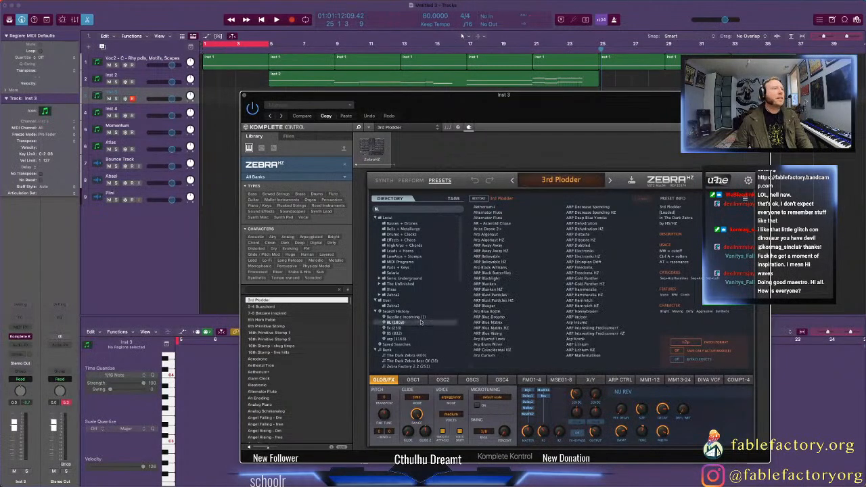
{"action": "left_click", "coordinate": [596, 225]}
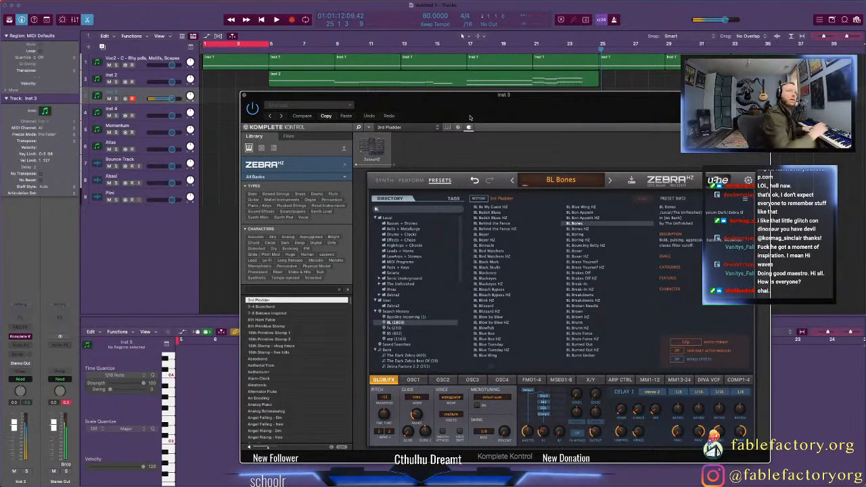
{"action": "left_click", "coordinate": [604, 230]}
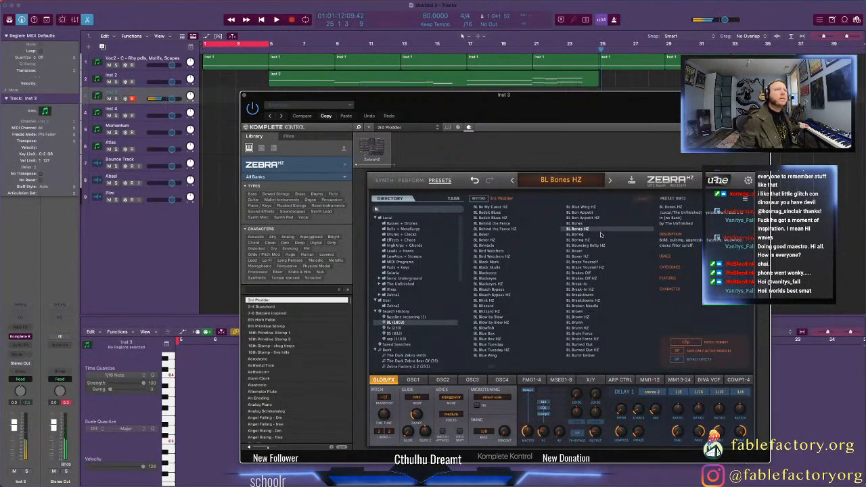
{"action": "left_click", "coordinate": [600, 235]}
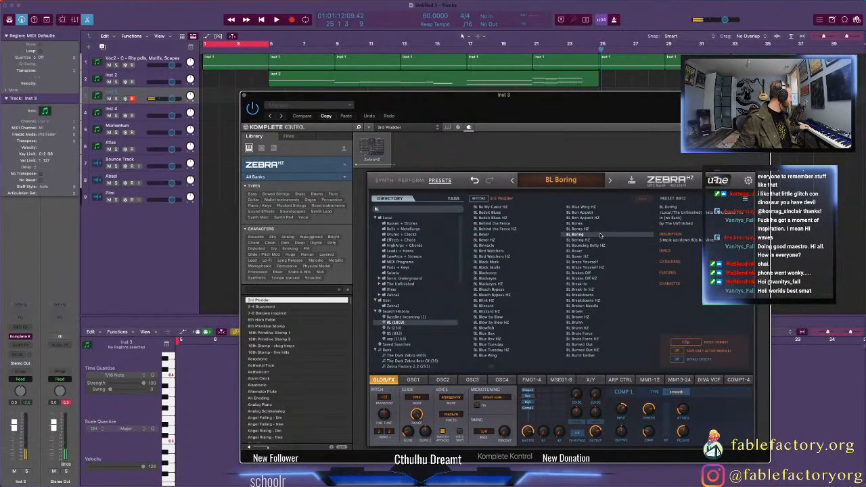
{"action": "left_click", "coordinate": [600, 240]}
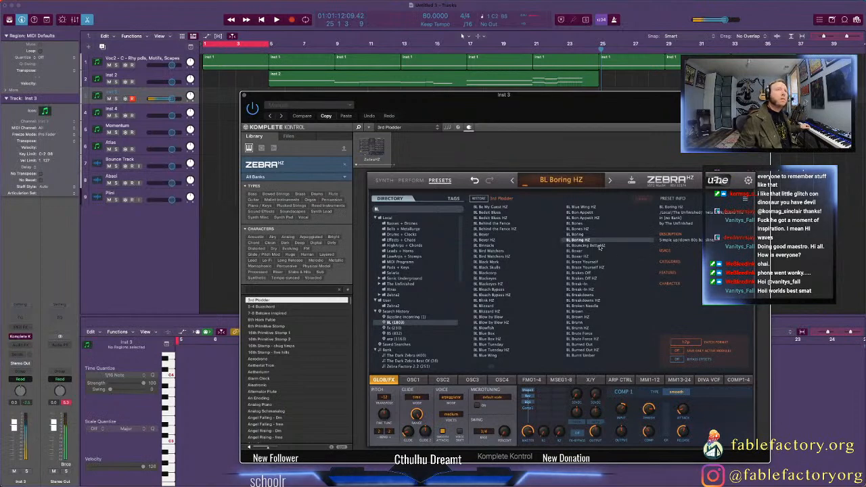
Step: Preview the BL presets from BL Bouncing Betty HZ through BL Brace Yourself HZ to BL Break-In HZ on Inst 3
{"action": "left_click", "coordinate": [600, 246]}
{"action": "left_click", "coordinate": [597, 257]}
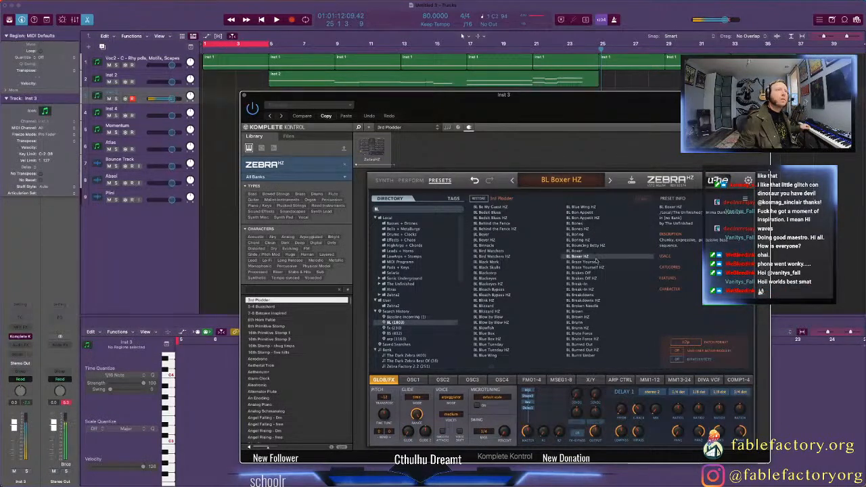
{"action": "left_click", "coordinate": [597, 263]}
{"action": "left_click", "coordinate": [598, 268]}
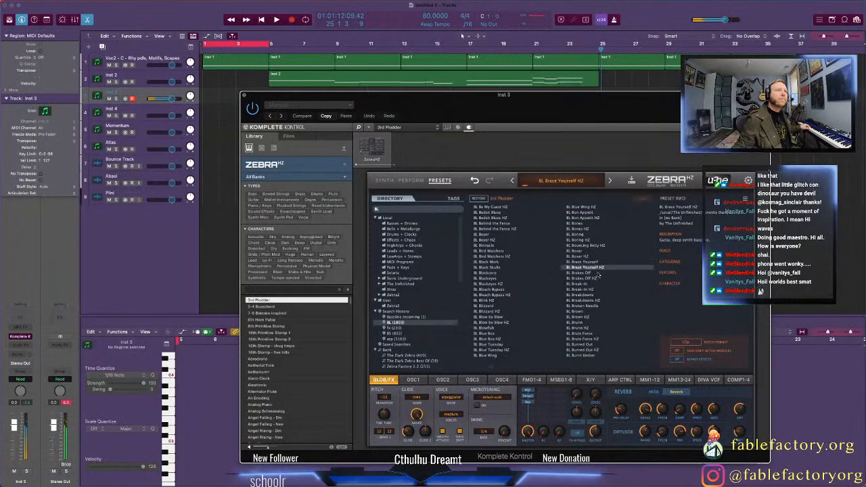
{"action": "left_click", "coordinate": [599, 272]}
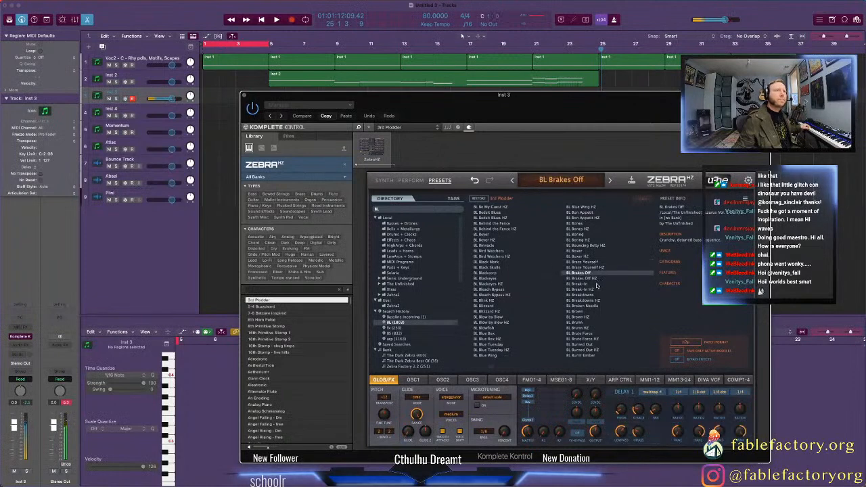
{"action": "left_click", "coordinate": [597, 284]}
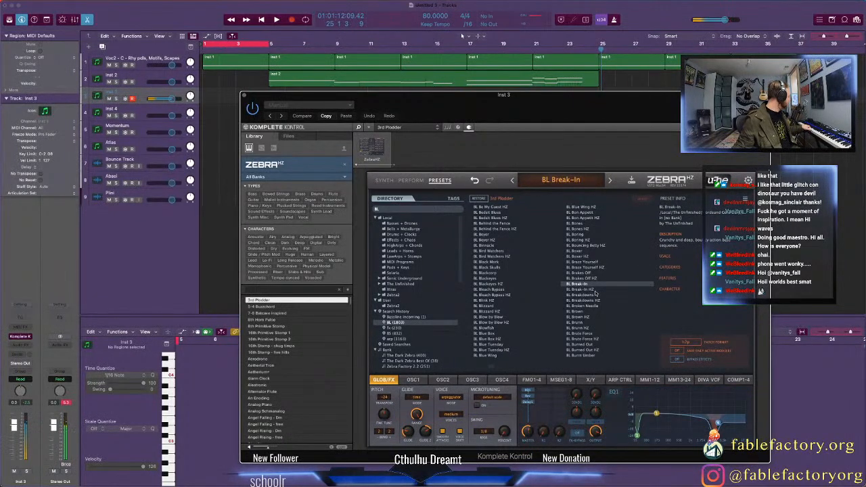
{"action": "left_click", "coordinate": [595, 289]}
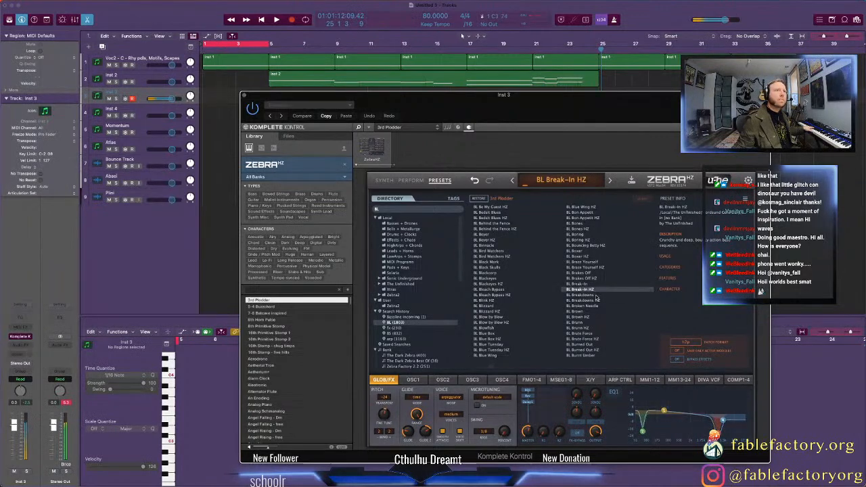
Step: Preview the BL presets from BL Breakdowns through BL Broken Needle and BL Brunn HZ to BL Burned Out HZ on Inst 3
{"action": "left_click", "coordinate": [596, 295]}
{"action": "left_click", "coordinate": [597, 306]}
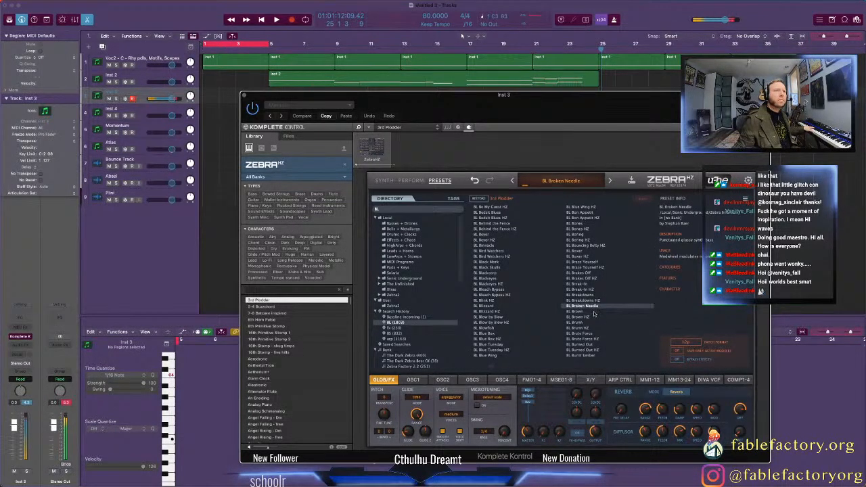
{"action": "left_click", "coordinate": [595, 312]}
{"action": "left_click", "coordinate": [595, 316]}
{"action": "left_click", "coordinate": [595, 327]}
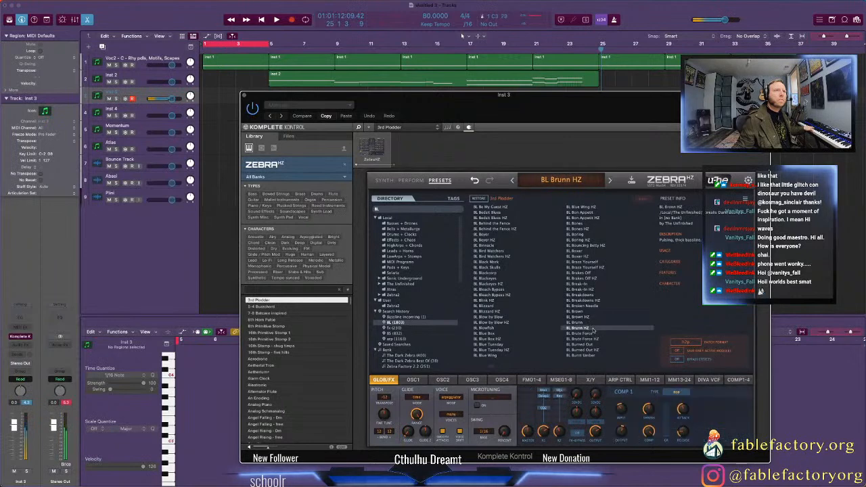
{"action": "left_click", "coordinate": [593, 333]}
{"action": "left_click", "coordinate": [594, 344]}
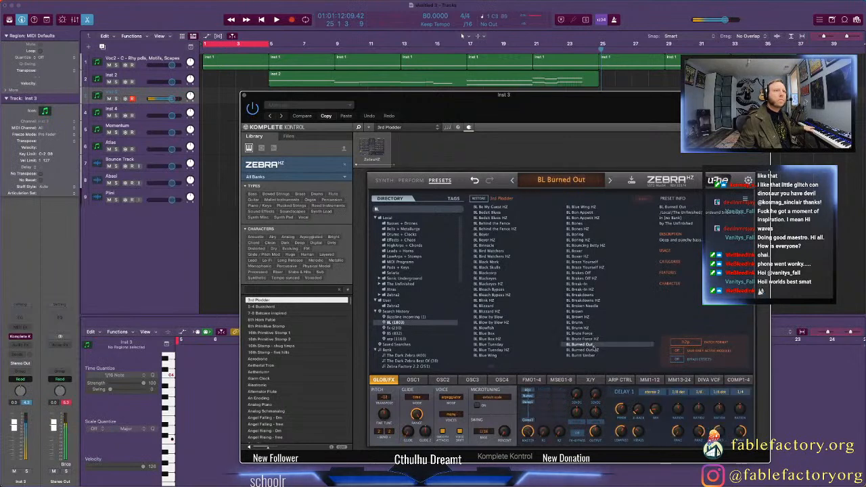
{"action": "left_click", "coordinate": [595, 350]}
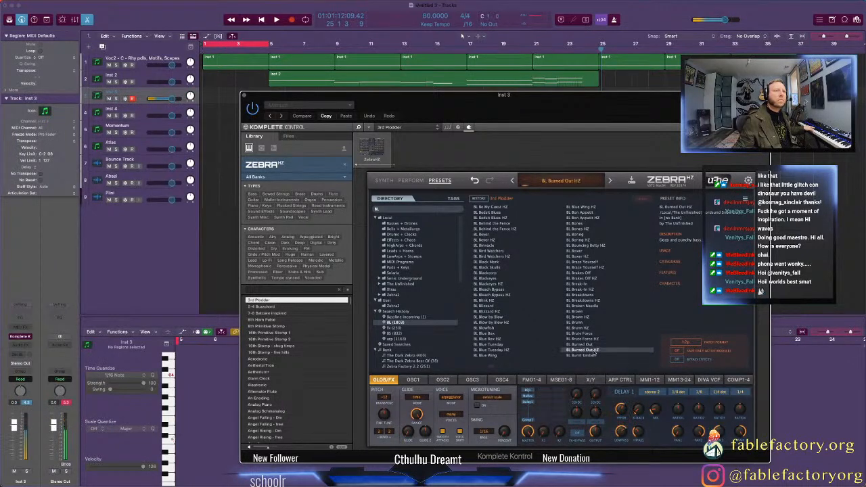
Step: Compare BL Bones with BL Bones HZ, keep BL Bones HZ on Inst 3 and close its plug-in window
{"action": "left_click", "coordinate": [587, 225]}
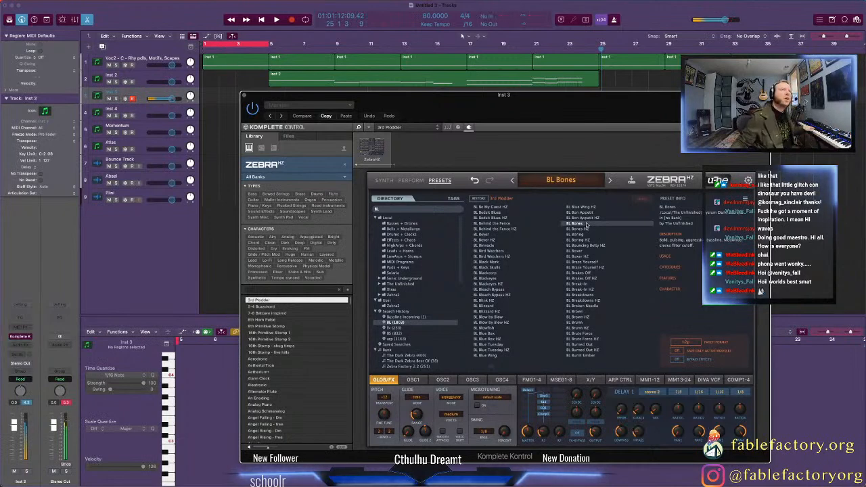
{"action": "left_click", "coordinate": [587, 230]}
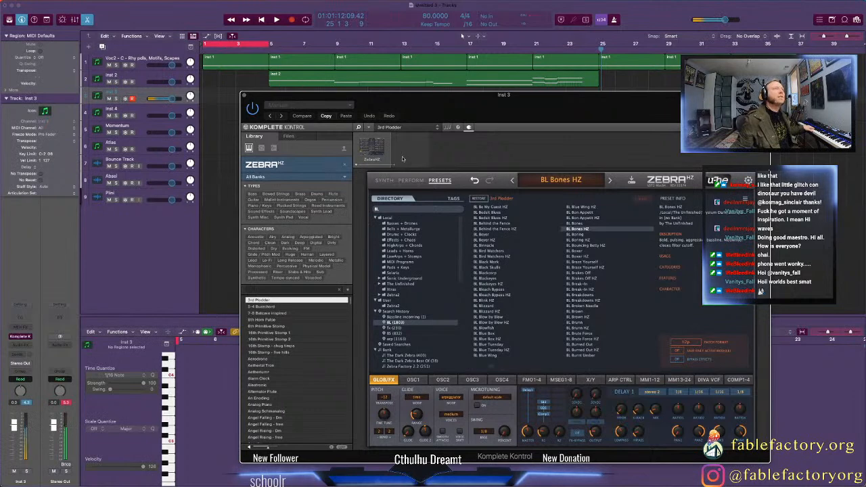
{"action": "left_click", "coordinate": [243, 96]}
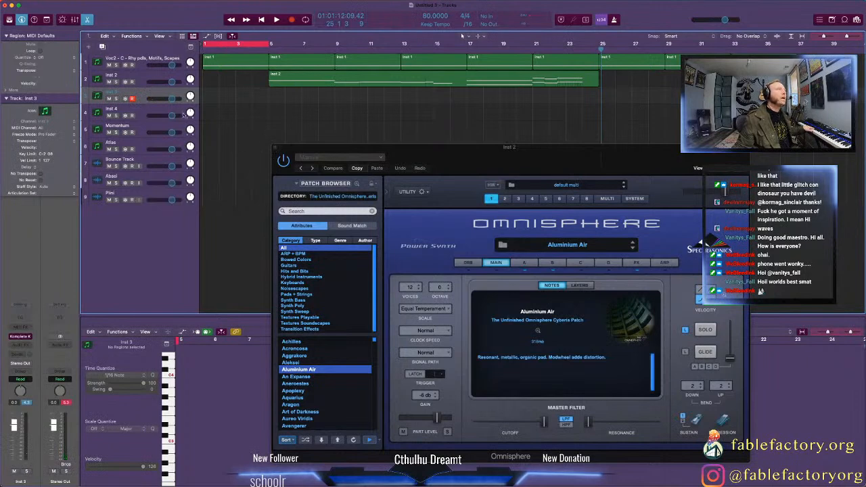
Step: Rename the Inst 3 track as ZHZ - BonesHZ
{"action": "double_click", "coordinate": [141, 93]}
{"action": "type", "text": "ZHZ - Bones4"}
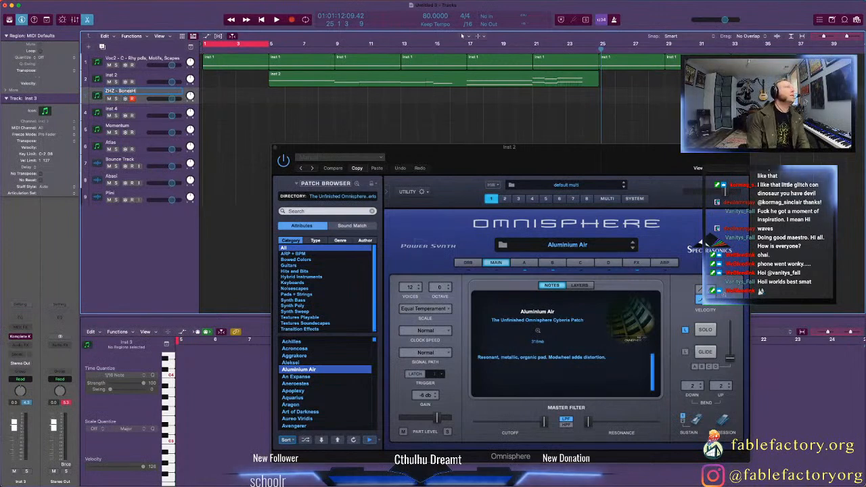
{"action": "type", "text": "Z"}
{"action": "key", "text": "Return"}
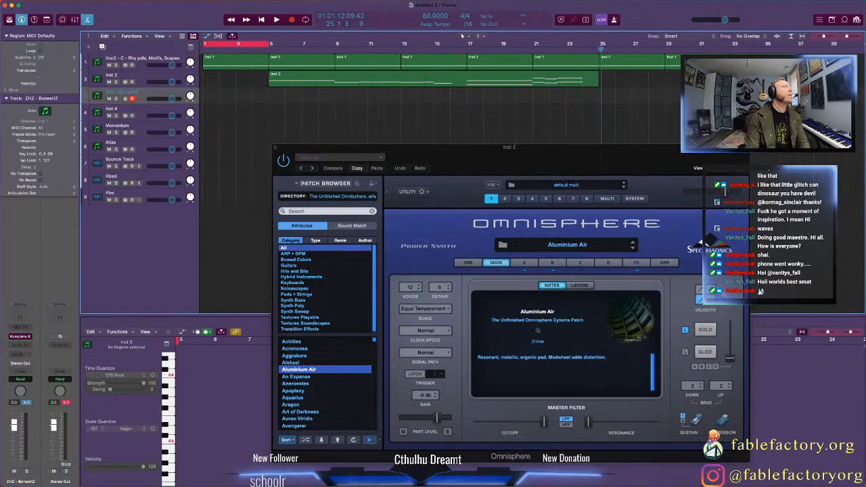
Step: Move the Omnisphere window clear of the icon chooser and give the ZHZ - BonesHZ track a dark round custom icon
{"action": "left_click", "coordinate": [45, 111]}
{"action": "left_click", "coordinate": [85, 162]}
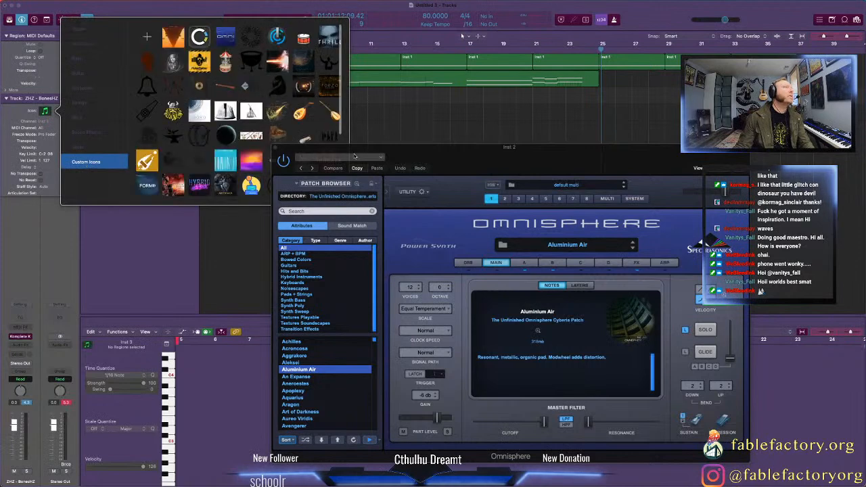
{"action": "left_click_drag", "start_coordinate": [350, 157], "coordinate": [392, 158]}
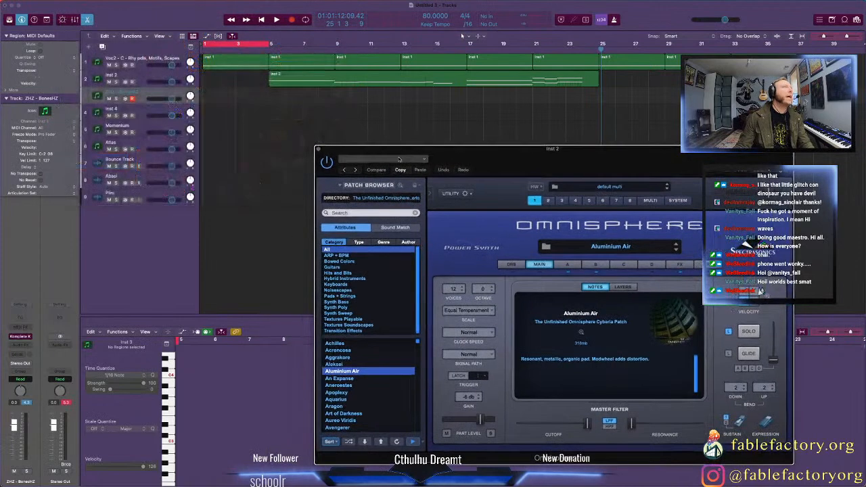
{"action": "left_click", "coordinate": [43, 111]}
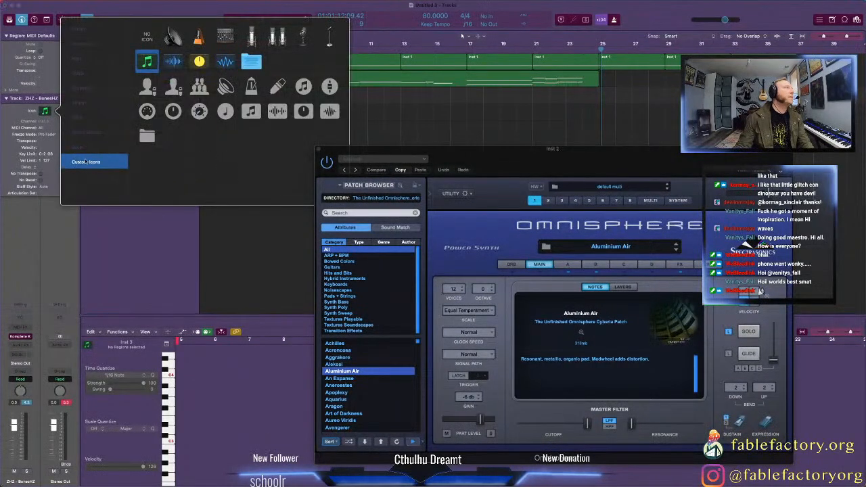
{"action": "left_click", "coordinate": [86, 161]}
{"action": "left_click", "coordinate": [199, 110]}
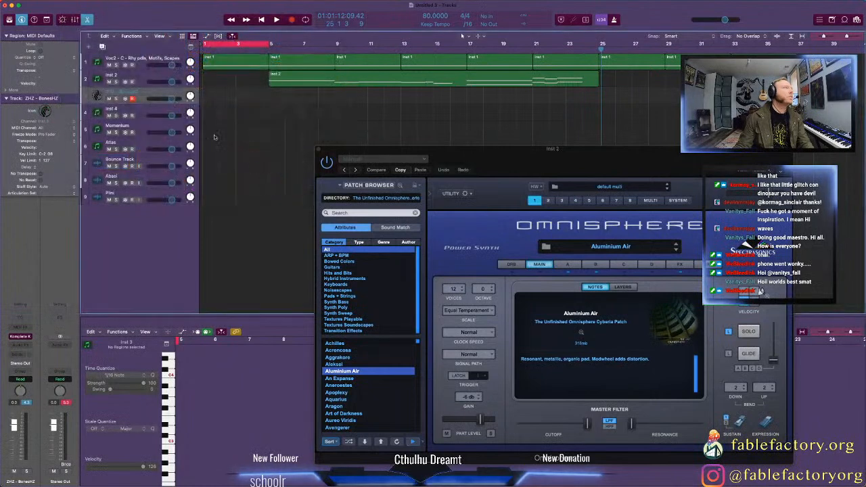
Step: Rename the Inst 2 track as Cyberia - Aluminium Air and give it the blue Omnisphere custom icon
{"action": "left_click", "coordinate": [141, 74]}
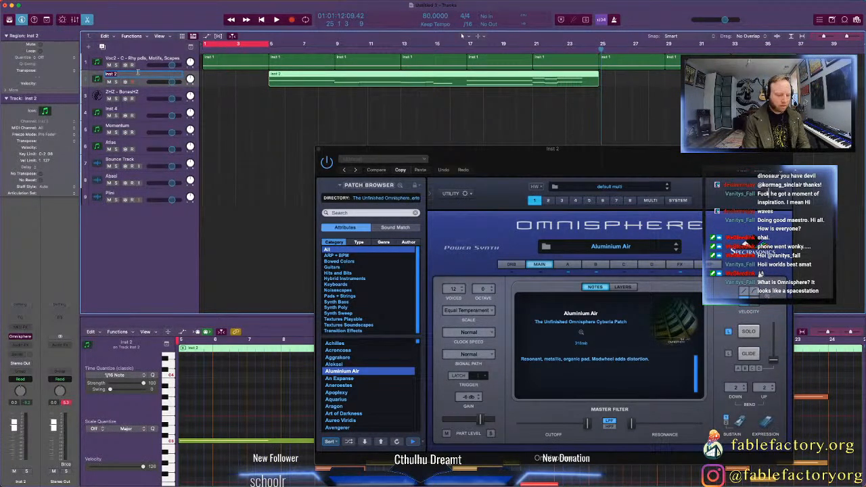
{"action": "type", "text": "Cyberia"}
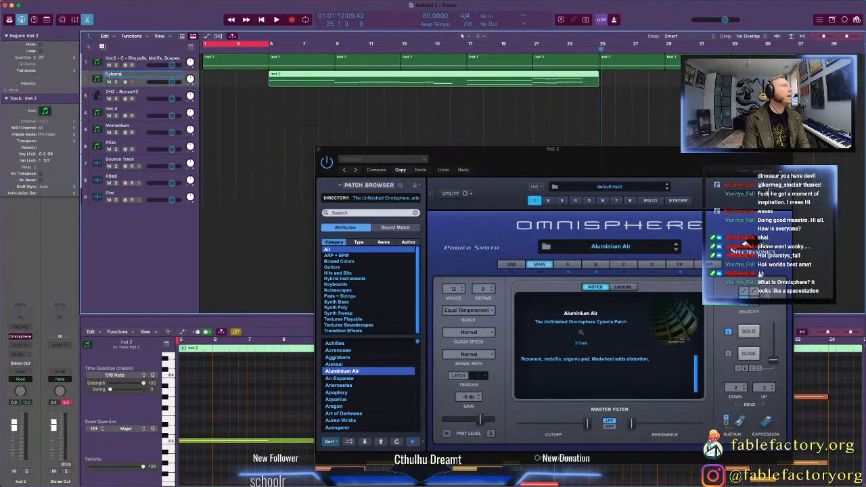
{"action": "type", "text": " - Aluminium Air"}
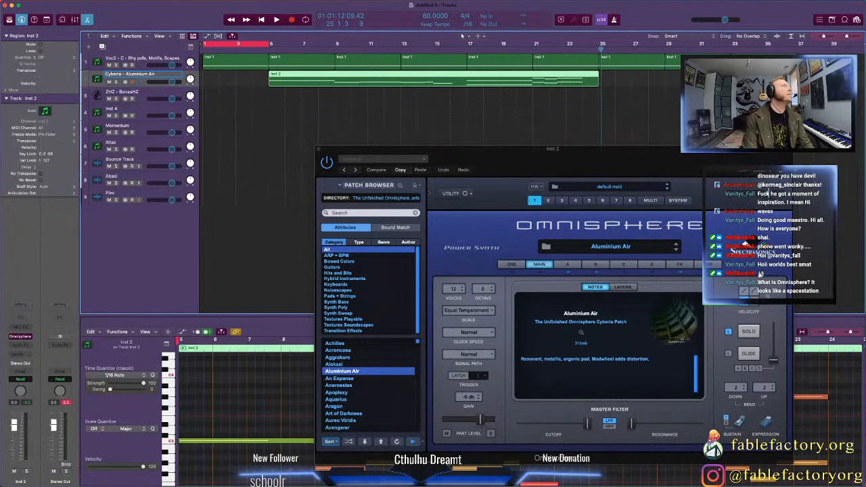
{"action": "key", "text": "Return"}
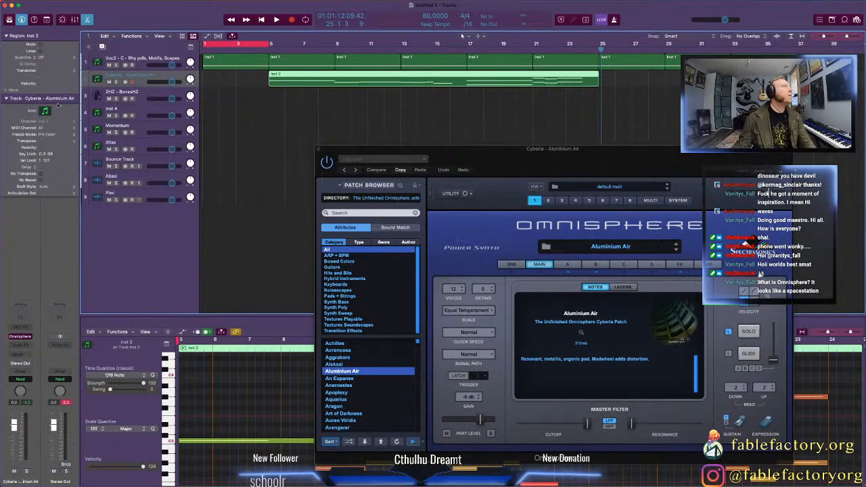
{"action": "left_click", "coordinate": [46, 111]}
{"action": "left_click", "coordinate": [86, 161]}
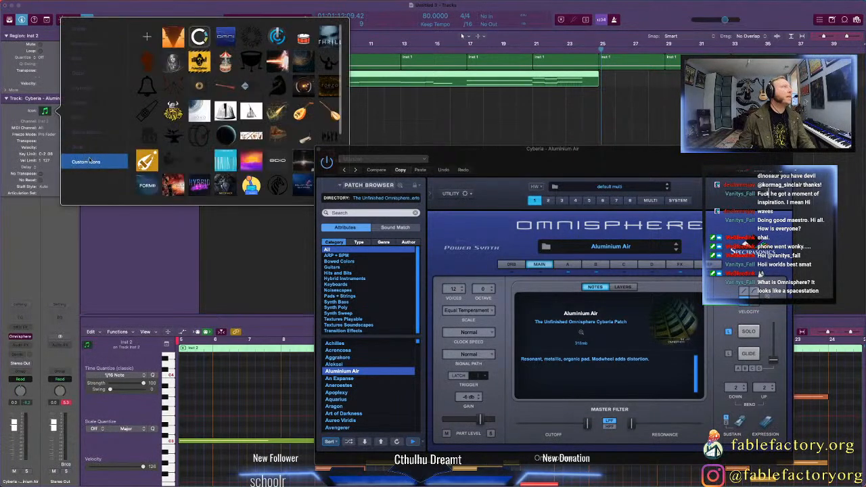
{"action": "left_click", "coordinate": [225, 36]}
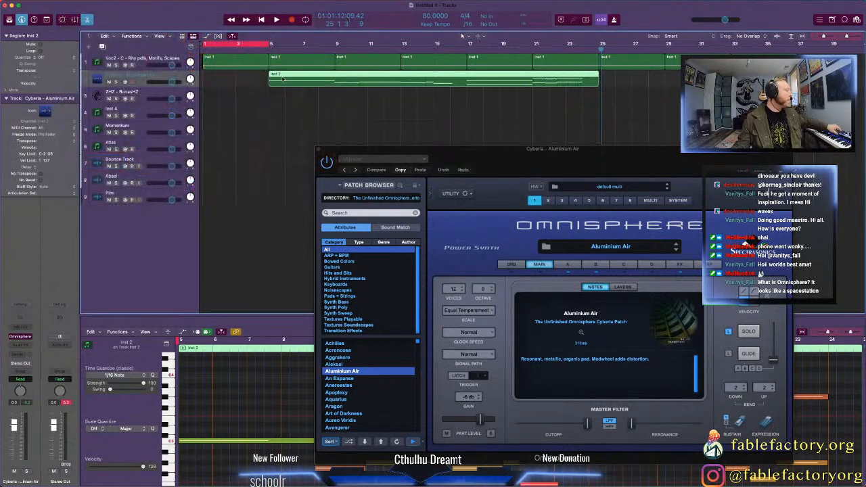
Step: Save the project as Koda in the Ramel folder inside the Logic folder on the Aerosmith drive
{"action": "key", "text": "super+s"}
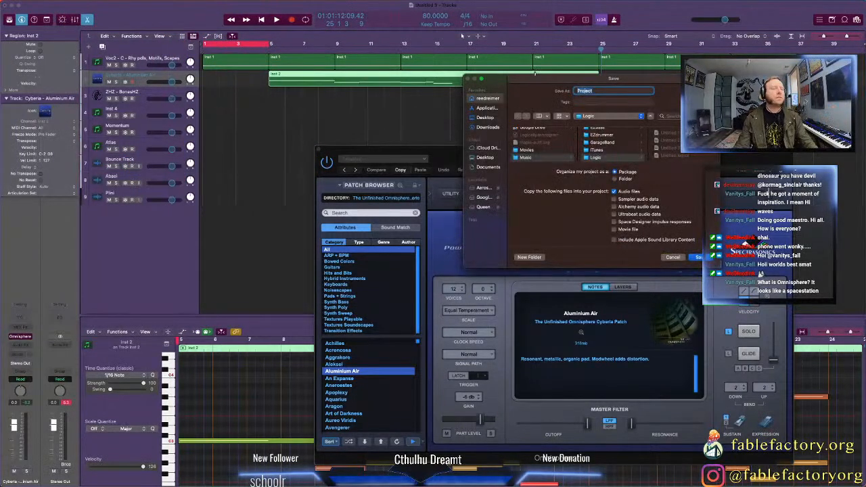
{"action": "left_click", "coordinate": [484, 189]}
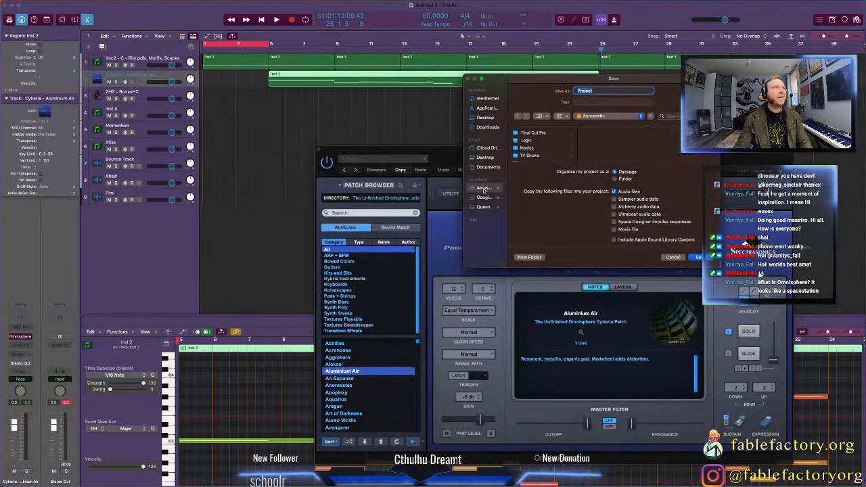
{"action": "left_click", "coordinate": [547, 140]}
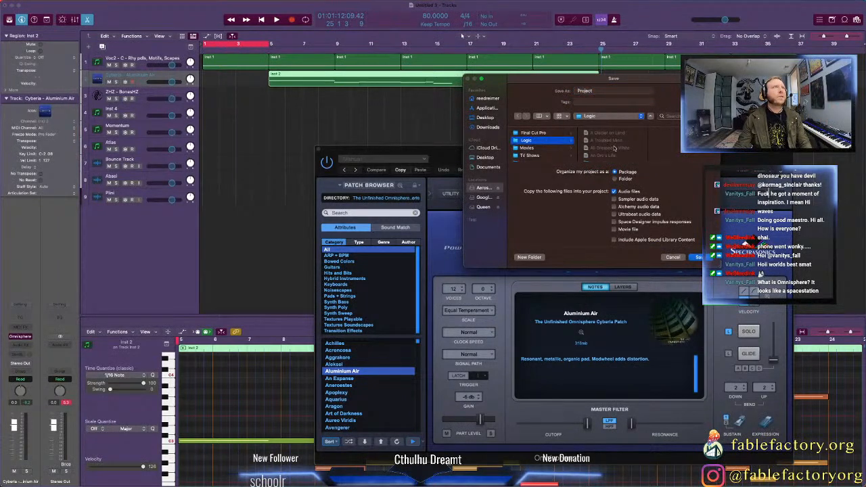
{"action": "scroll", "coordinate": [613, 148], "scroll_direction": "down", "scroll_amount": 3}
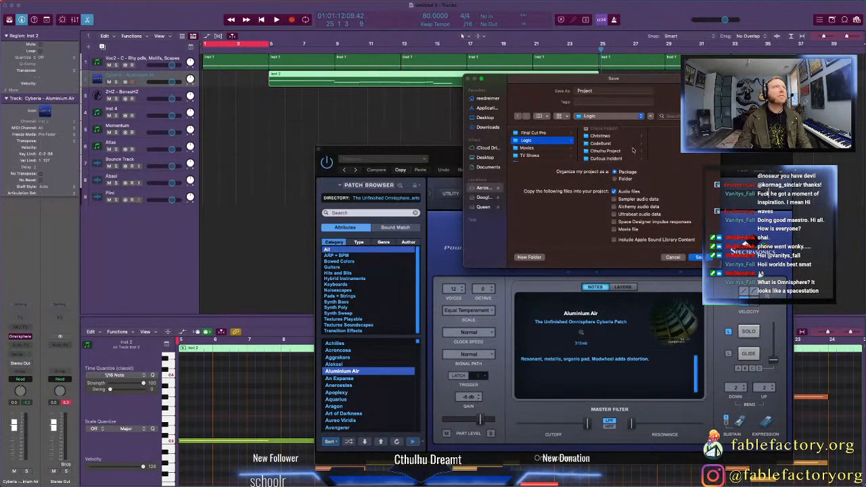
{"action": "scroll", "coordinate": [633, 150], "scroll_direction": "down", "scroll_amount": 10}
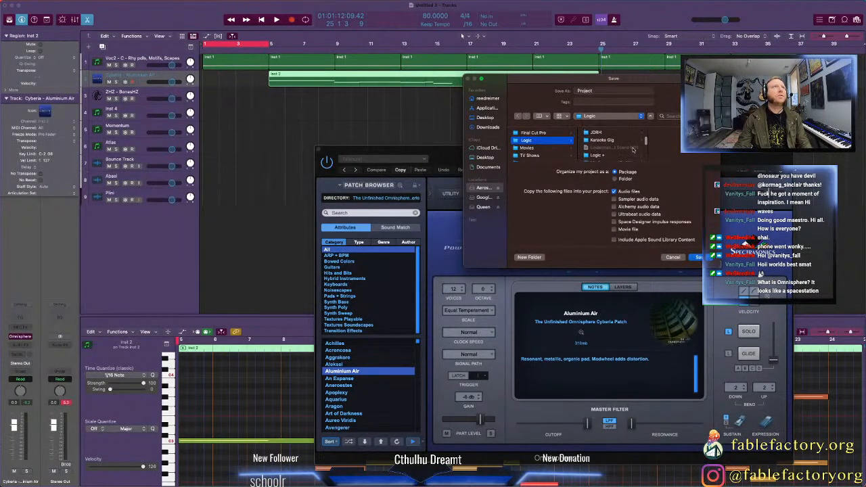
{"action": "scroll", "coordinate": [632, 150], "scroll_direction": "down", "scroll_amount": 5}
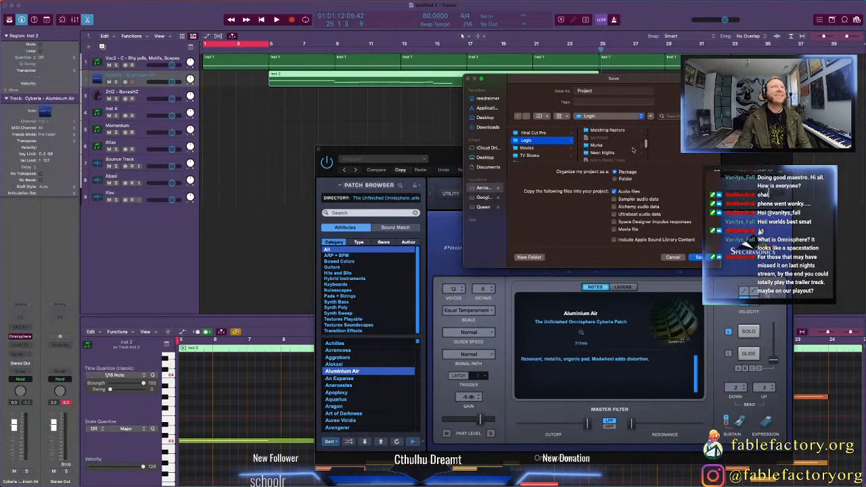
{"action": "scroll", "coordinate": [628, 151], "scroll_direction": "down", "scroll_amount": 5}
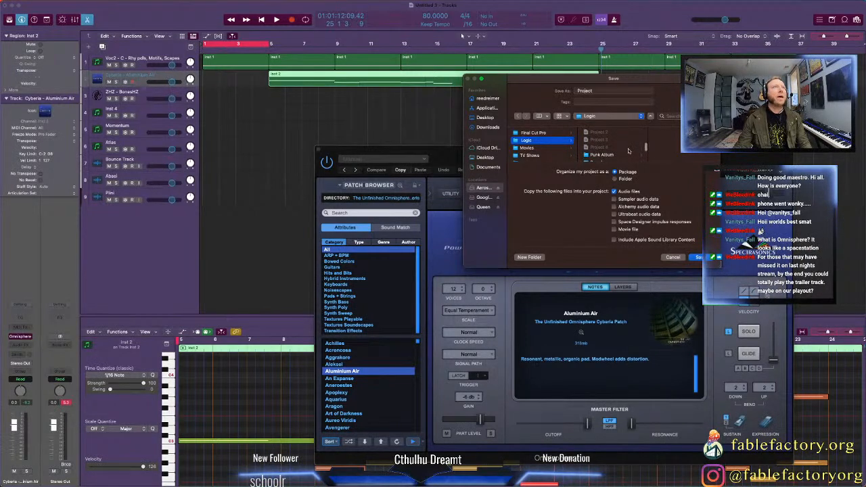
{"action": "scroll", "coordinate": [628, 150], "scroll_direction": "down", "scroll_amount": 2}
{"action": "left_click", "coordinate": [622, 141]}
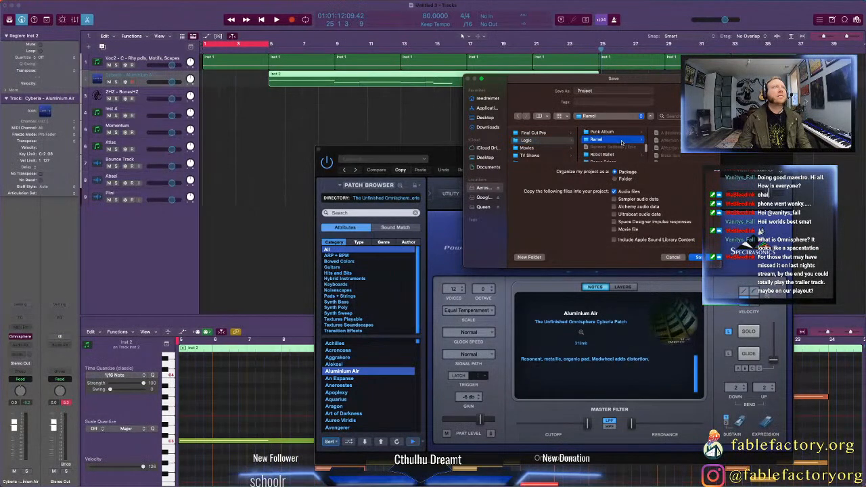
{"action": "double_click", "coordinate": [606, 92]}
{"action": "type", "text": "Koda"}
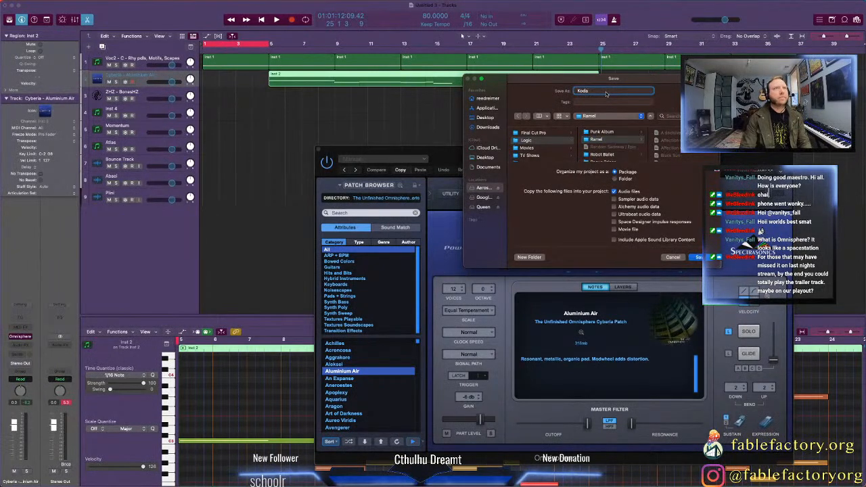
{"action": "left_click", "coordinate": [698, 257]}
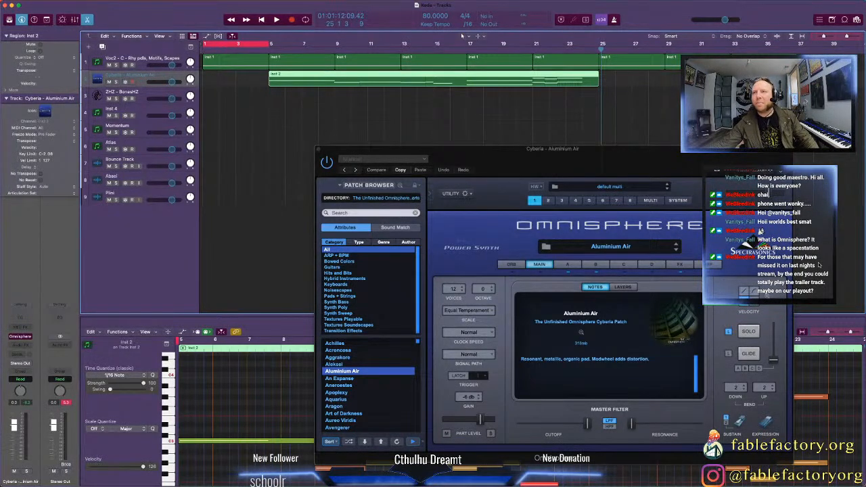
Step: Move the Cyberia - Aluminium Air Omnisphere window aside and close it
{"action": "left_click_drag", "start_coordinate": [691, 172], "coordinate": [664, 158]}
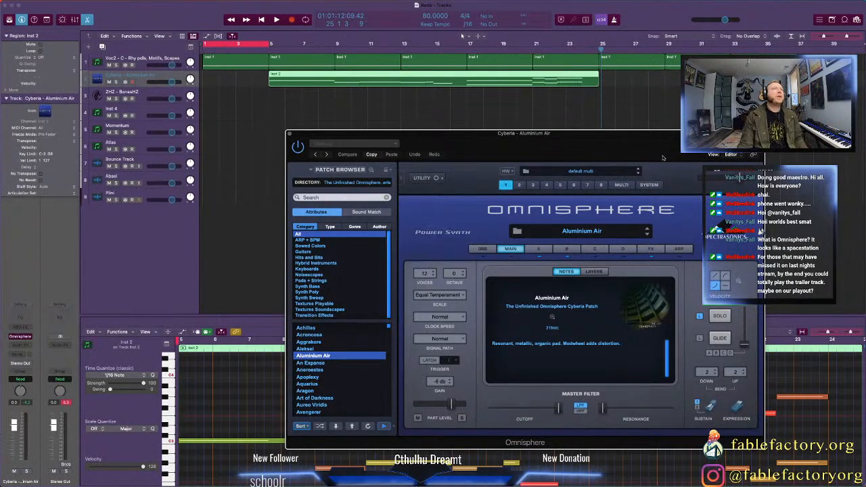
{"action": "left_click_drag", "start_coordinate": [655, 155], "coordinate": [617, 158]}
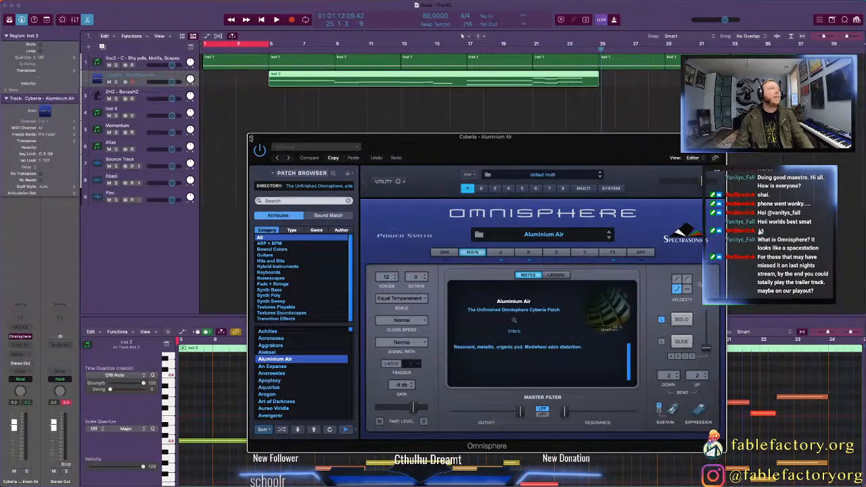
{"action": "left_click", "coordinate": [251, 139]}
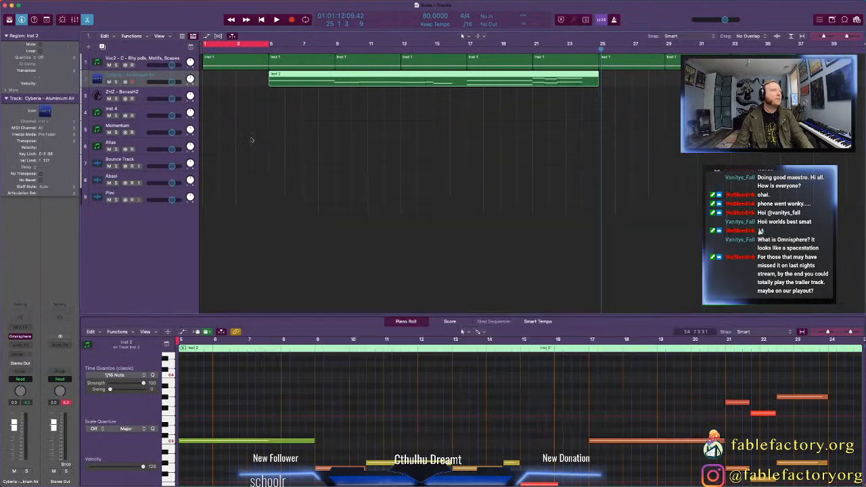
Step: Record one sustained low note on the ZHZ - BonesHZ track starting at bar 25
{"action": "left_click", "coordinate": [599, 50]}
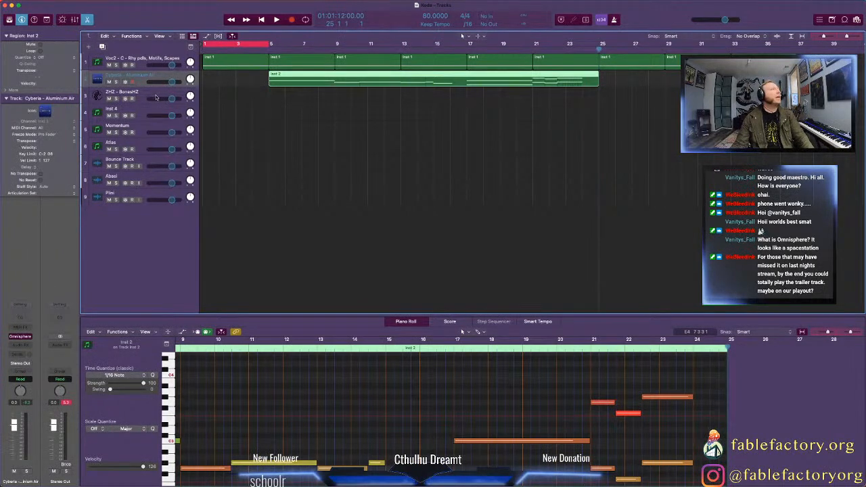
{"action": "left_click", "coordinate": [150, 91]}
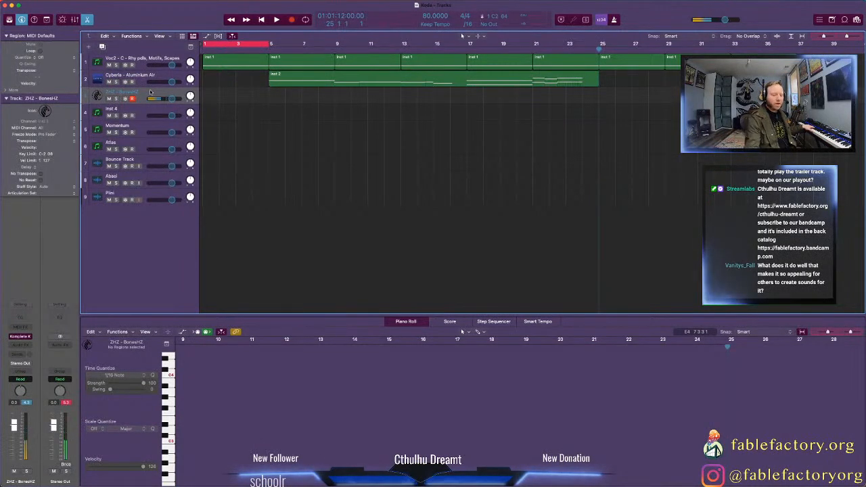
{"action": "key", "text": "r"}
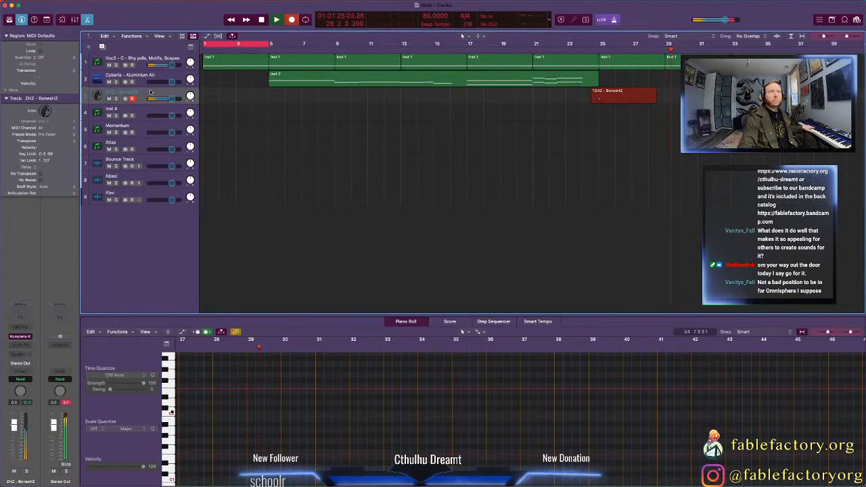
{"action": "key", "text": "space"}
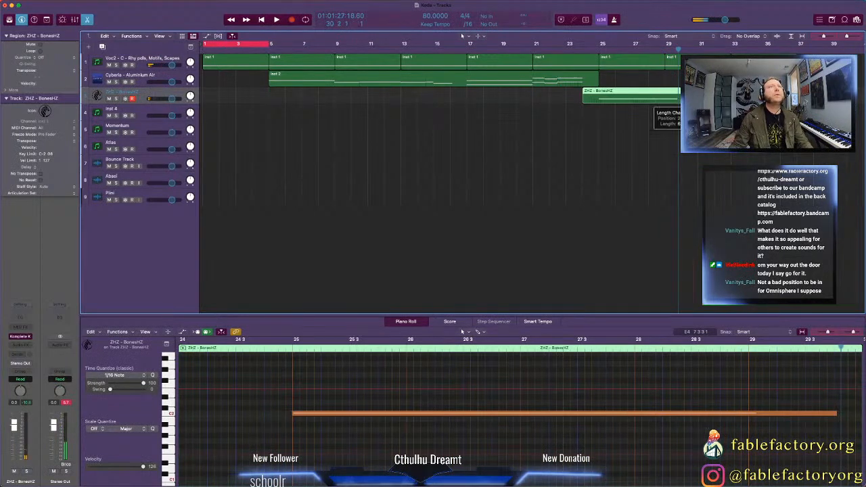
Step: Lengthen the ZHZ - BonesHZ region to bar 33 and extend its sustained note to the region's end
{"action": "left_click_drag", "start_coordinate": [682, 100], "coordinate": [732, 100]}
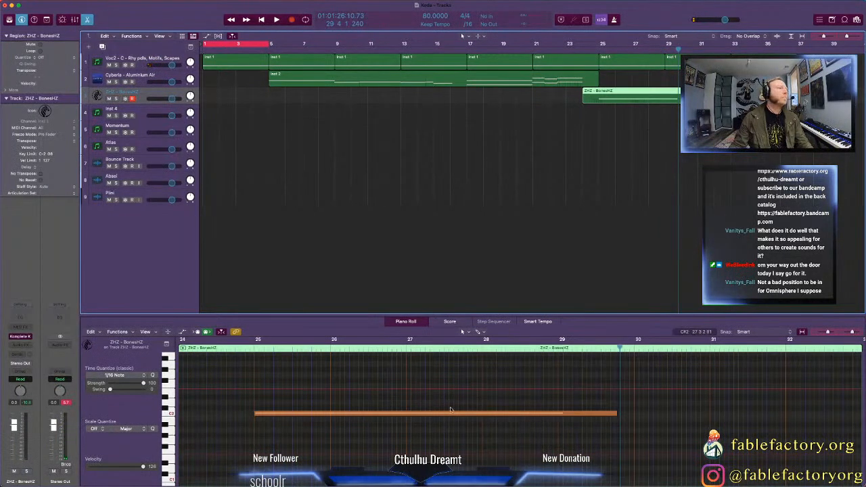
{"action": "left_click", "coordinate": [471, 414]}
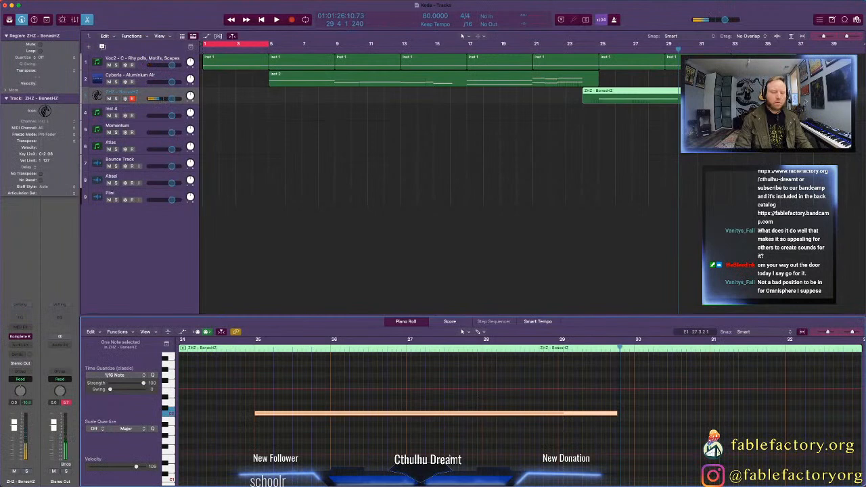
{"action": "key", "text": "shift+backslash"}
{"action": "scroll", "coordinate": [536, 431], "scroll_direction": "right", "scroll_amount": 4}
{"action": "scroll", "coordinate": [536, 431], "scroll_direction": "left", "scroll_amount": 4}
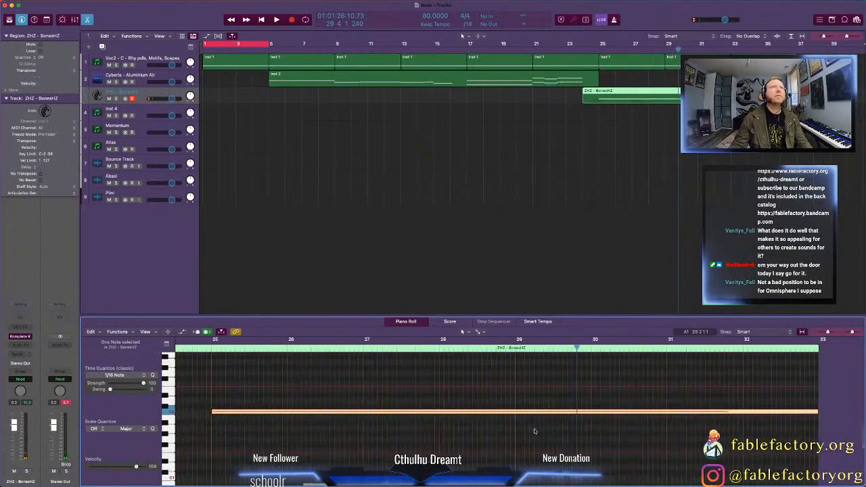
Step: Open Komplete Kontrol on the Inst 4 track and list the presets of the Heavyocity instrument Damage 2
{"action": "left_click", "coordinate": [141, 109]}
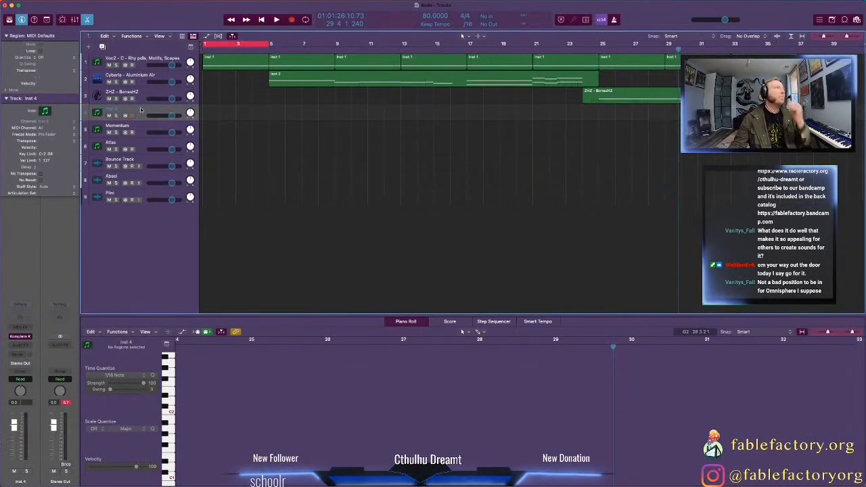
{"action": "left_click", "coordinate": [29, 337]}
{"action": "left_click", "coordinate": [446, 162]}
{"action": "scroll", "coordinate": [449, 245], "scroll_direction": "down", "scroll_amount": 15}
{"action": "scroll", "coordinate": [448, 244], "scroll_direction": "down", "scroll_amount": 10}
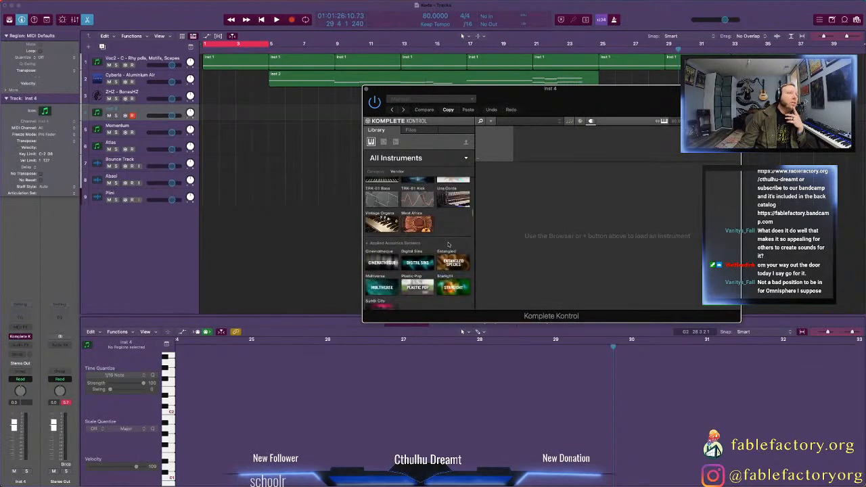
{"action": "scroll", "coordinate": [448, 244], "scroll_direction": "down", "scroll_amount": 8}
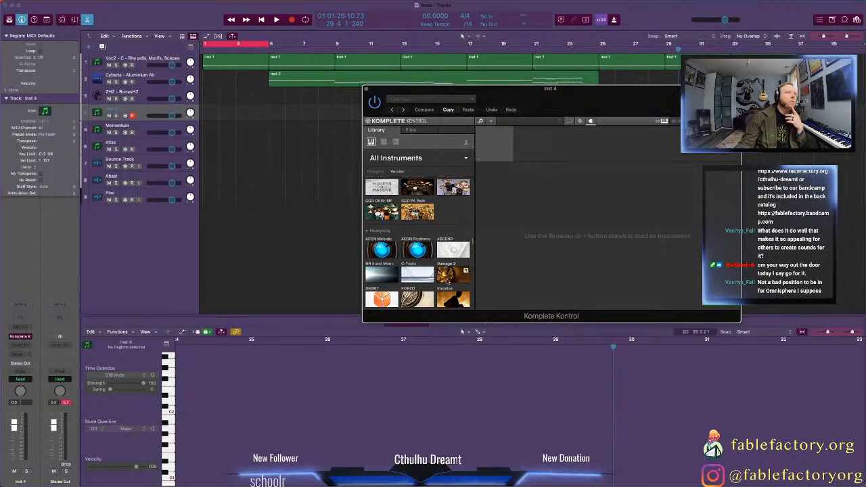
{"action": "left_click", "coordinate": [451, 271]}
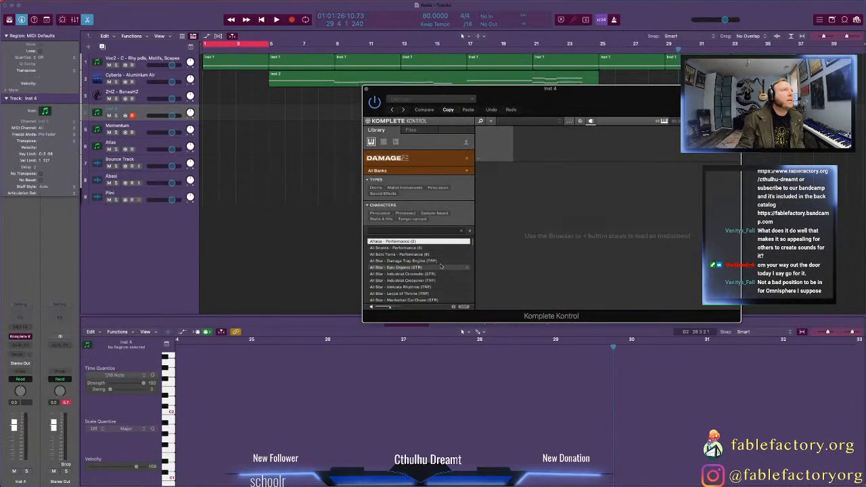
Step: Audition the Damage 2 All Star presets from Industrial Cinematic (STR) through Rooftop Chase (TRP)
{"action": "left_click", "coordinate": [445, 274]}
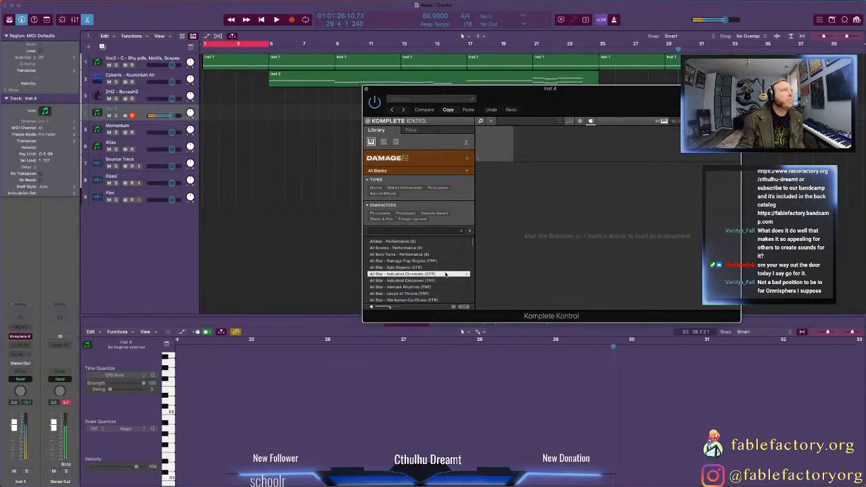
{"action": "left_click", "coordinate": [446, 281]}
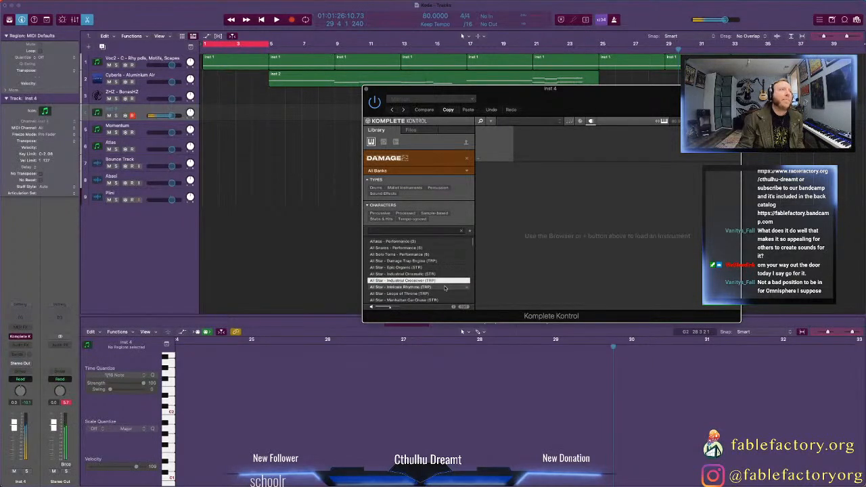
{"action": "left_click", "coordinate": [445, 288]}
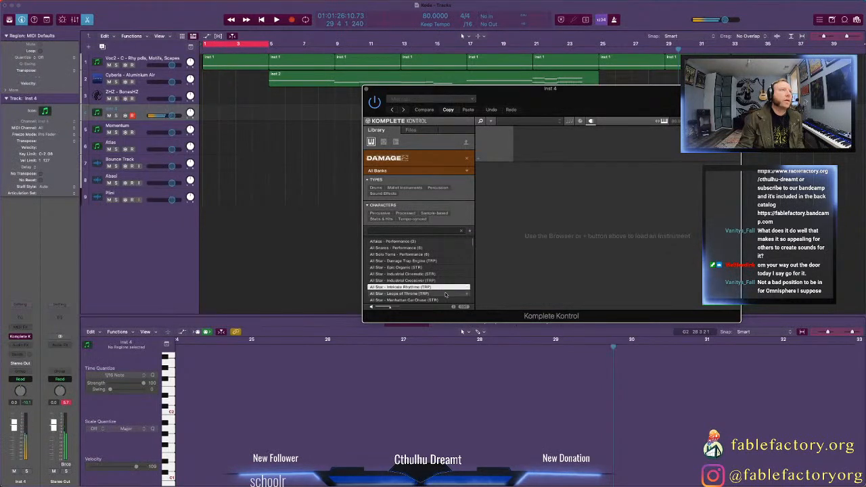
{"action": "left_click", "coordinate": [446, 294]}
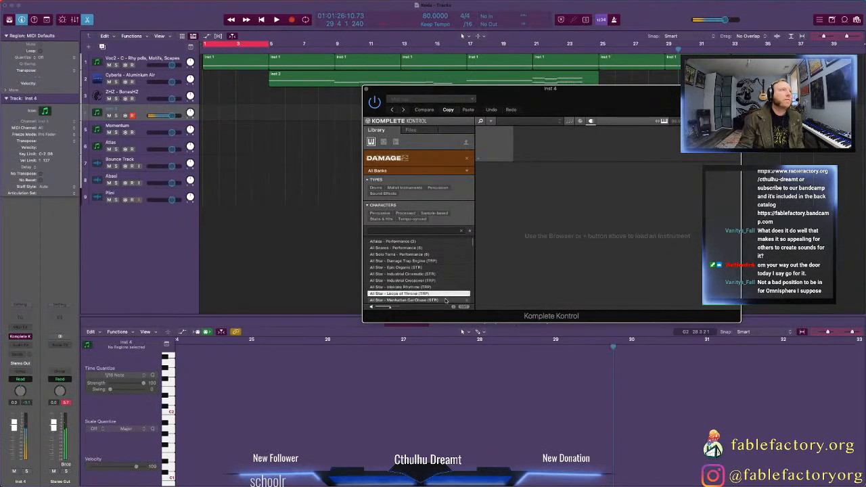
{"action": "left_click", "coordinate": [446, 300]}
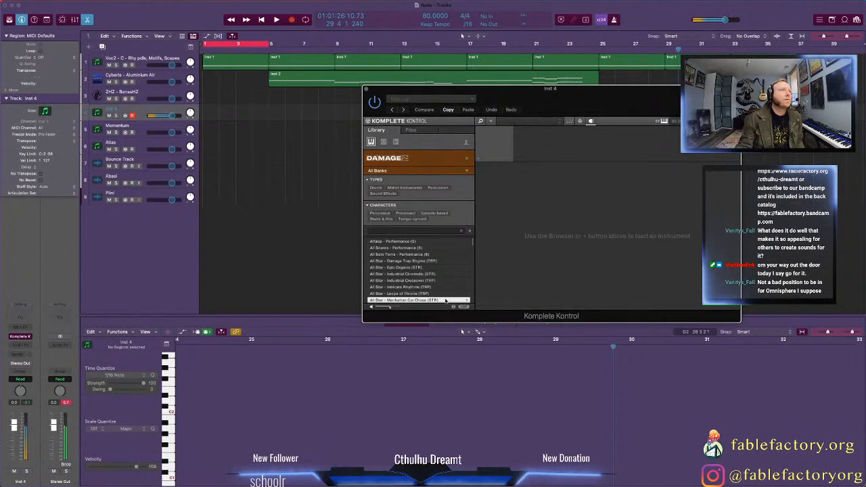
{"action": "scroll", "coordinate": [443, 294], "scroll_direction": "down", "scroll_amount": 2}
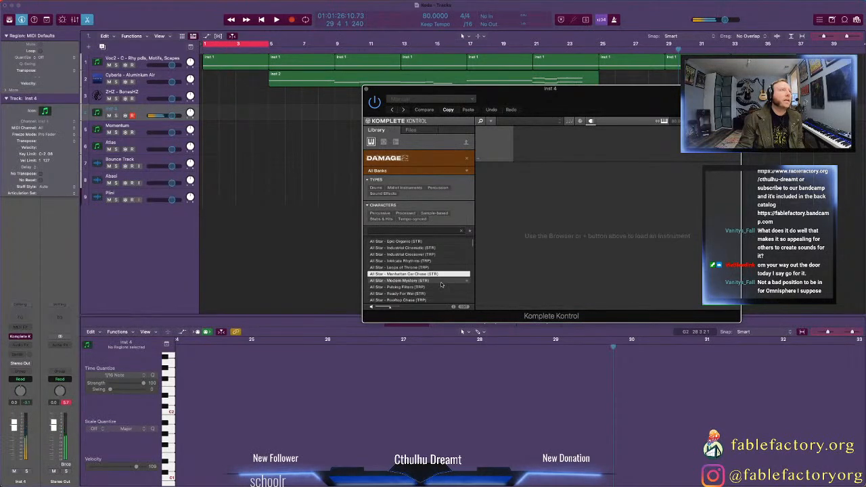
{"action": "left_click", "coordinate": [442, 281]}
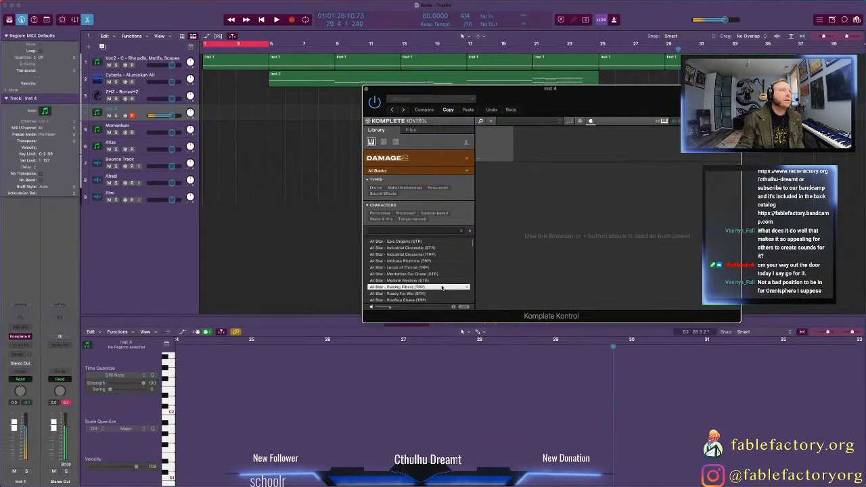
{"action": "left_click", "coordinate": [440, 294]}
{"action": "left_click", "coordinate": [439, 300]}
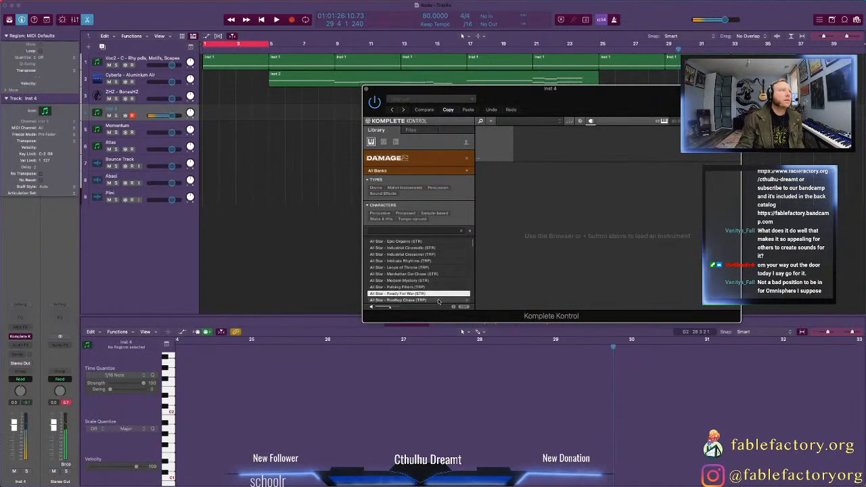
Step: Audition the All Star presets from Suspenseful Filtered Pulses (STR) to Utility High End Mashup (STR) and load All Star - Terminated (TRP)
{"action": "scroll", "coordinate": [439, 288], "scroll_direction": "down", "scroll_amount": 2}
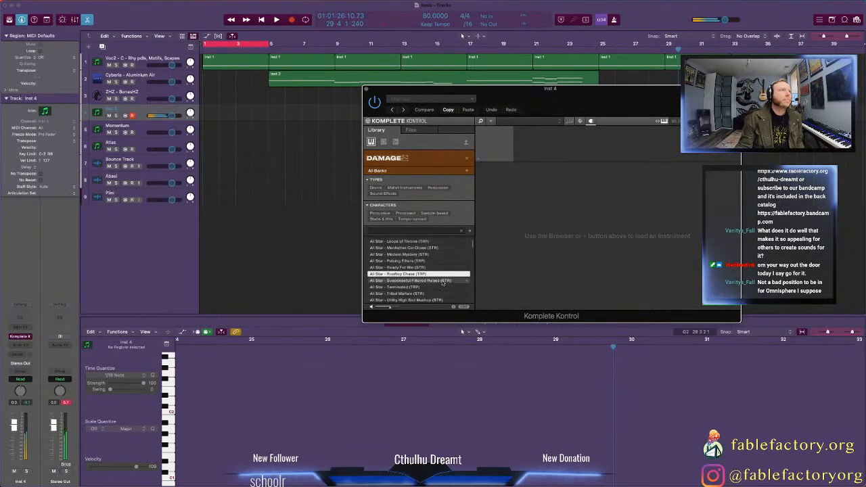
{"action": "left_click", "coordinate": [443, 281]}
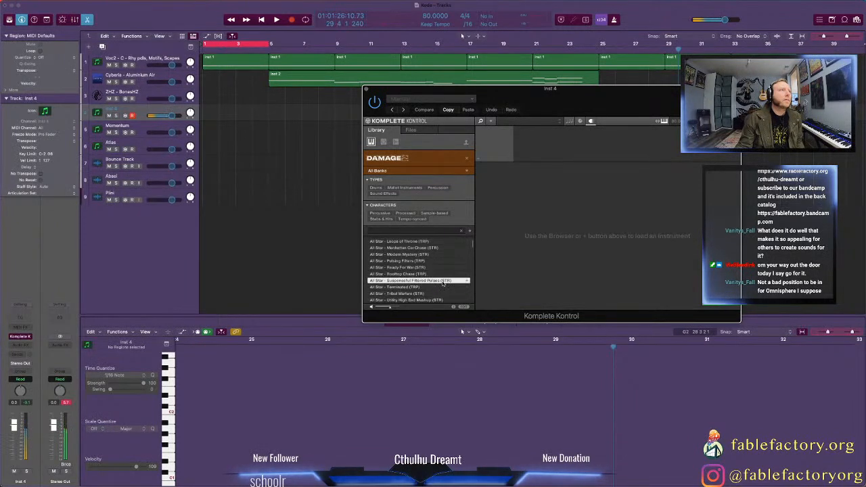
{"action": "left_click", "coordinate": [443, 288]}
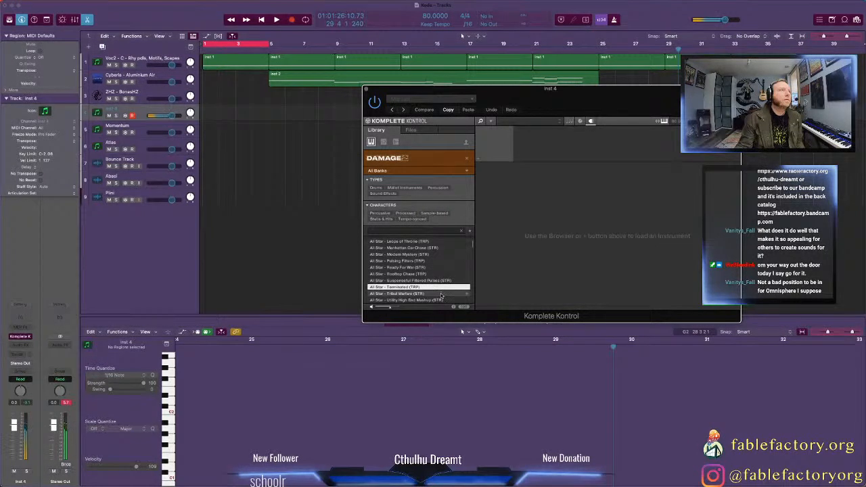
{"action": "left_click", "coordinate": [442, 295]}
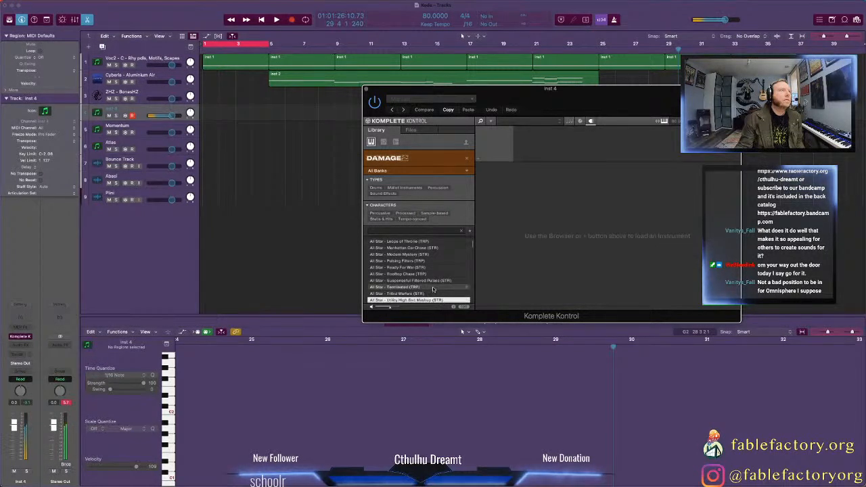
{"action": "left_click", "coordinate": [434, 288]}
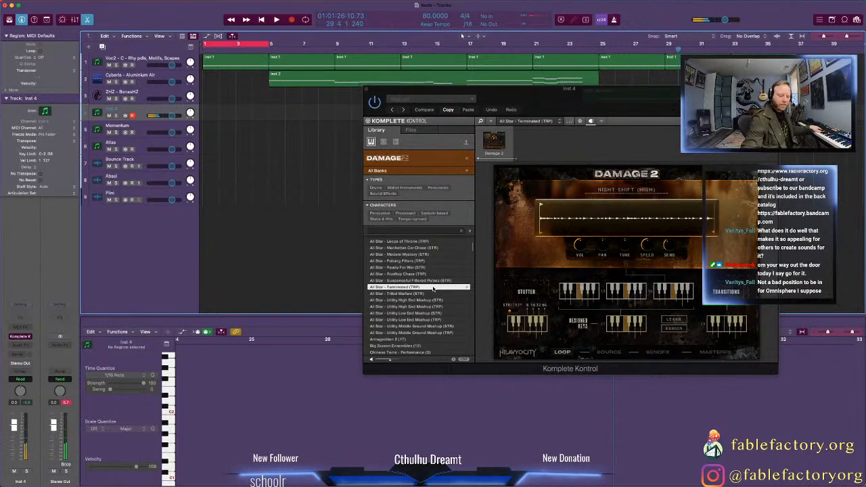
Step: Record a Damage 2 loop part on the Inst 4 track from bar 29 to the end of bar 32
{"action": "key", "text": "comma"}
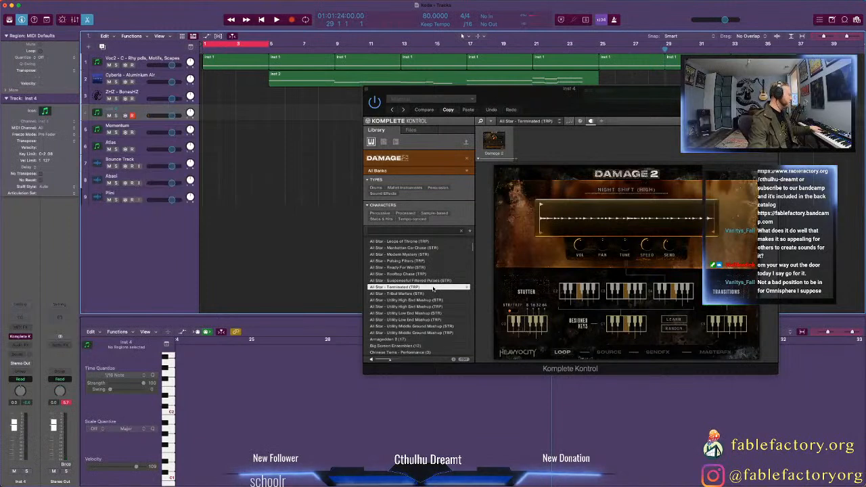
{"action": "key", "text": "r"}
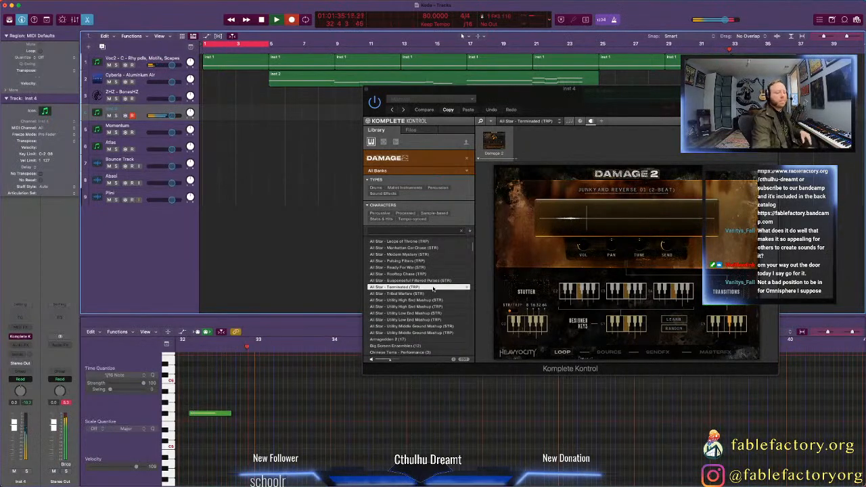
{"action": "key", "text": "space"}
Step: Shift the short high note of the Inst 4 region to the end of bar 32, select the sustained lower notes and close Komplete Kontrol
{"action": "scroll", "coordinate": [582, 438], "scroll_direction": "down", "scroll_amount": 5}
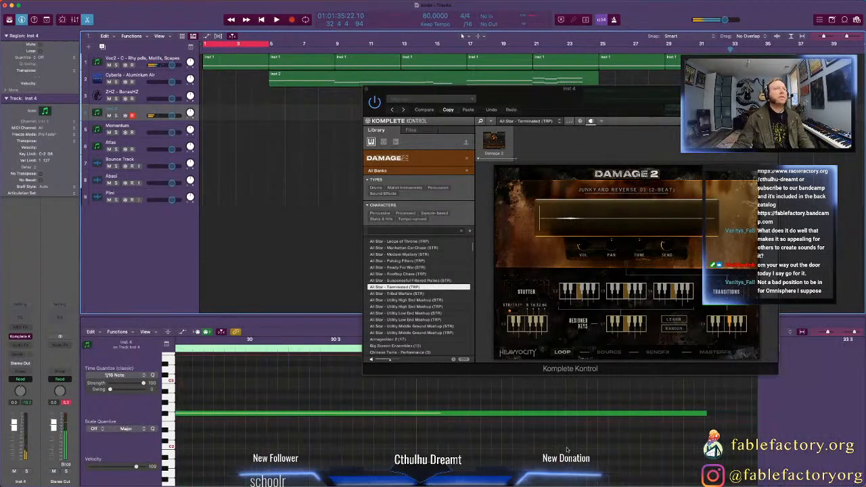
{"action": "scroll", "coordinate": [568, 437], "scroll_direction": "up", "scroll_amount": 3}
{"action": "scroll", "coordinate": [567, 437], "scroll_direction": "up", "scroll_amount": 5}
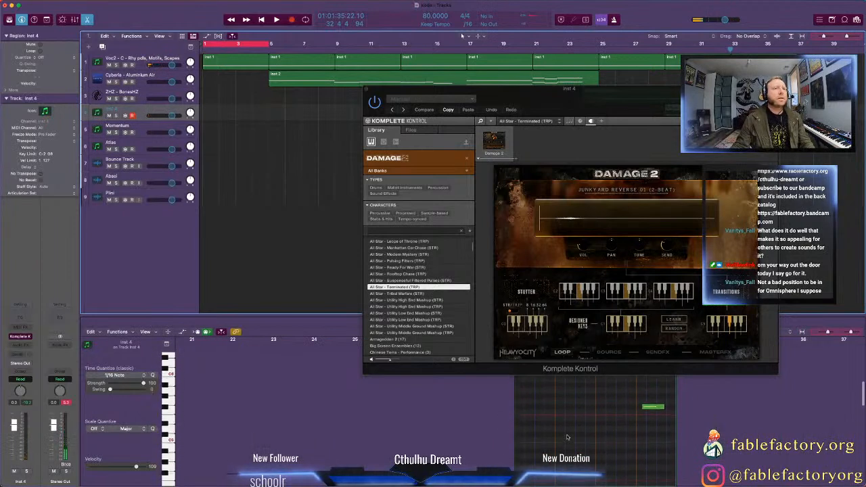
{"action": "left_click_drag", "start_coordinate": [648, 408], "coordinate": [665, 409]}
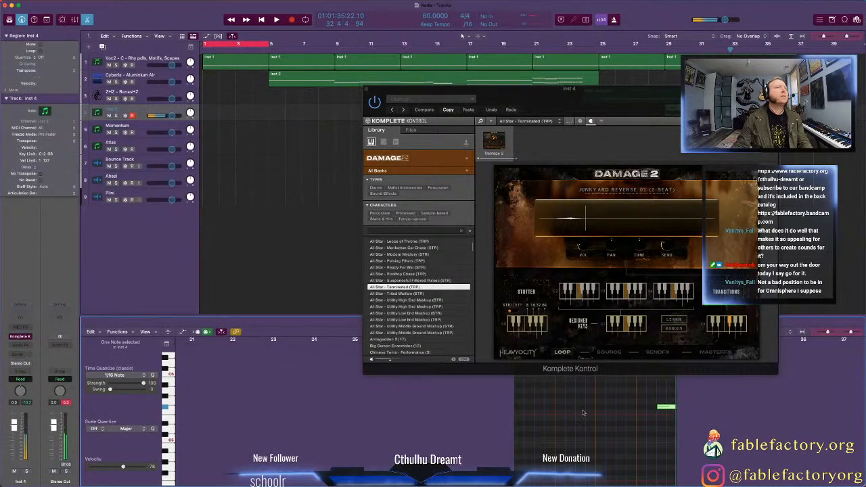
{"action": "scroll", "coordinate": [583, 413], "scroll_direction": "down", "scroll_amount": 6}
{"action": "scroll", "coordinate": [583, 413], "scroll_direction": "up", "scroll_amount": 3}
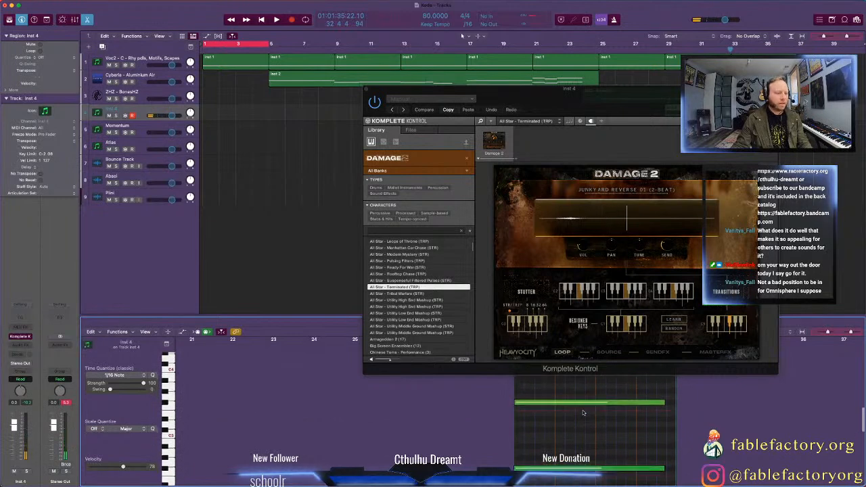
{"action": "scroll", "coordinate": [583, 413], "scroll_direction": "down", "scroll_amount": 2}
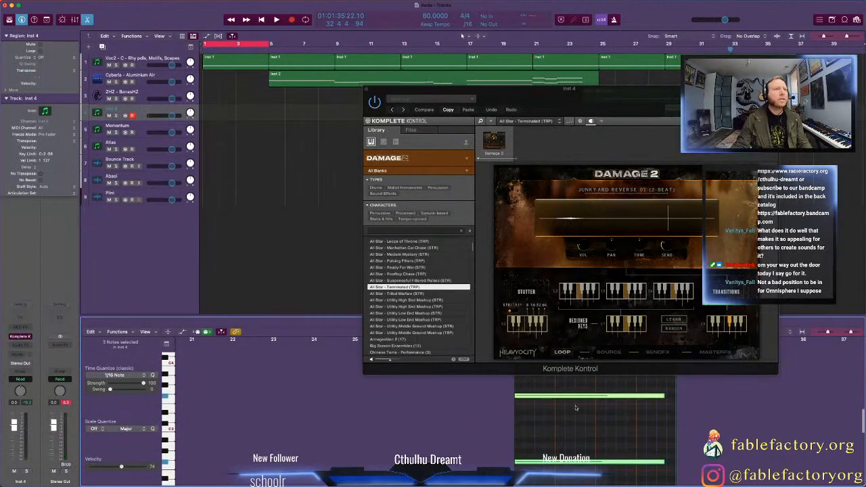
{"action": "left_click", "coordinate": [366, 89]}
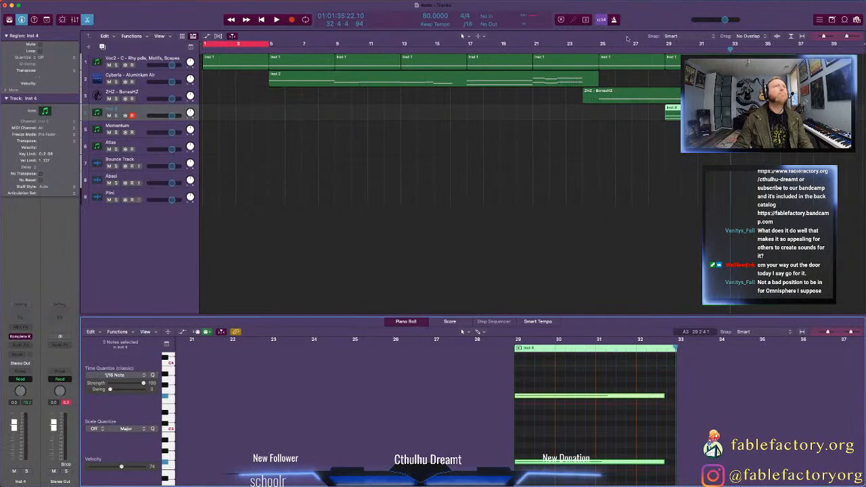
Step: Play back the arrangement from just before bar 25 past bar 33, and hide the Piano Roll
{"action": "double_click", "coordinate": [591, 50]}
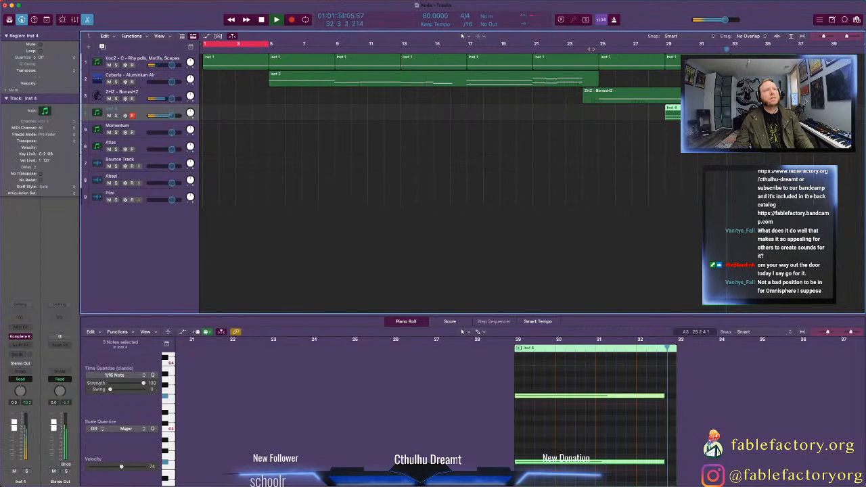
{"action": "key", "text": "space"}
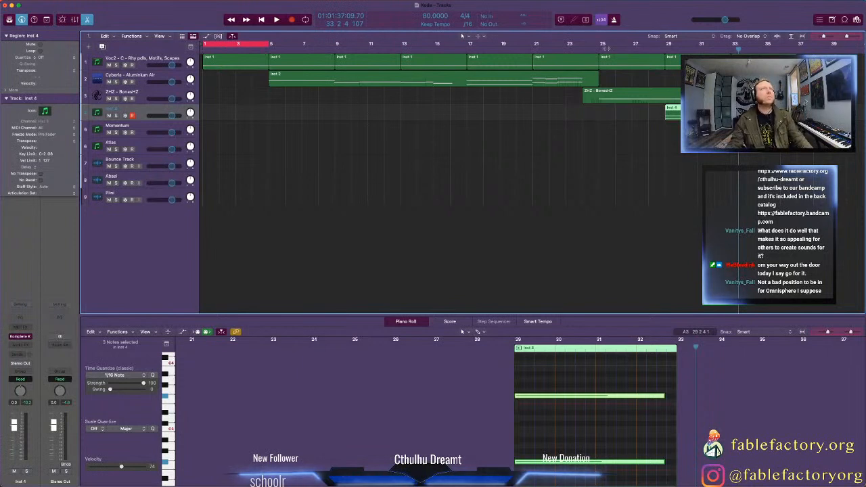
{"action": "key", "text": "e"}
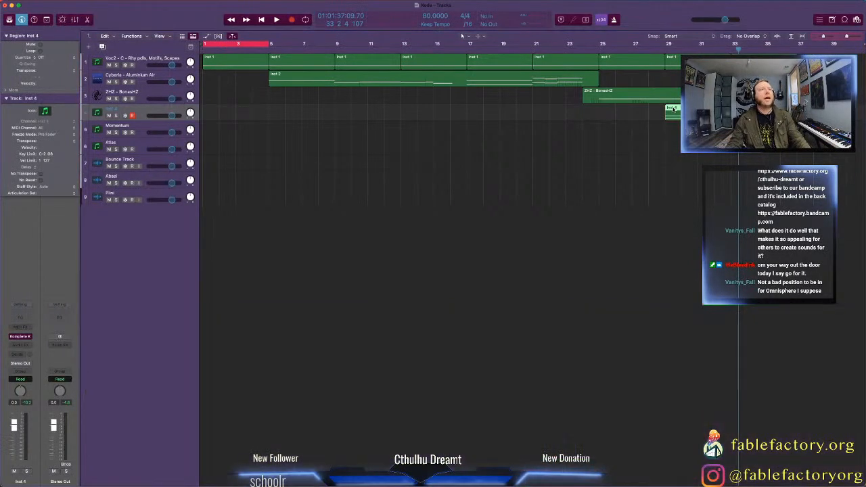
Step: Copy the Inst 2 region to bar 25, split the copy at bar 33 with crossing notes split, and delete the remainder
{"action": "key", "text": "e"}
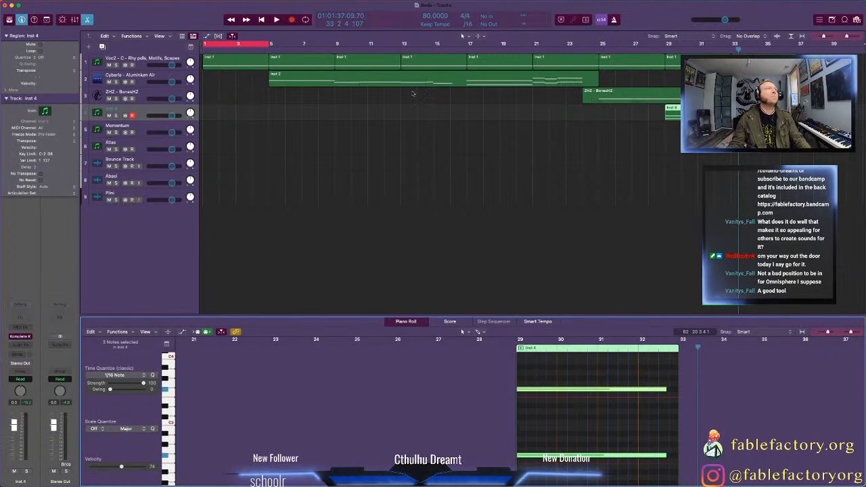
{"action": "left_click_drag", "start_coordinate": [334, 80], "coordinate": [667, 86]}
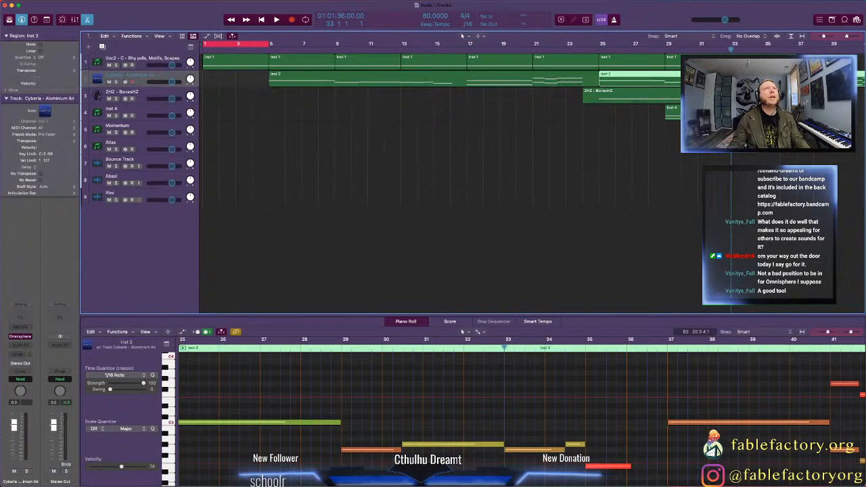
{"action": "key", "text": "super+t"}
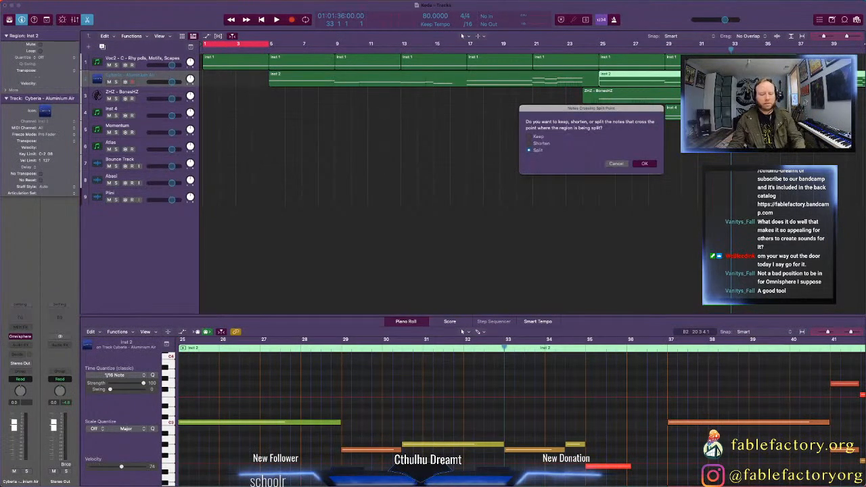
{"action": "key", "text": "Return"}
{"action": "key", "text": "Delete"}
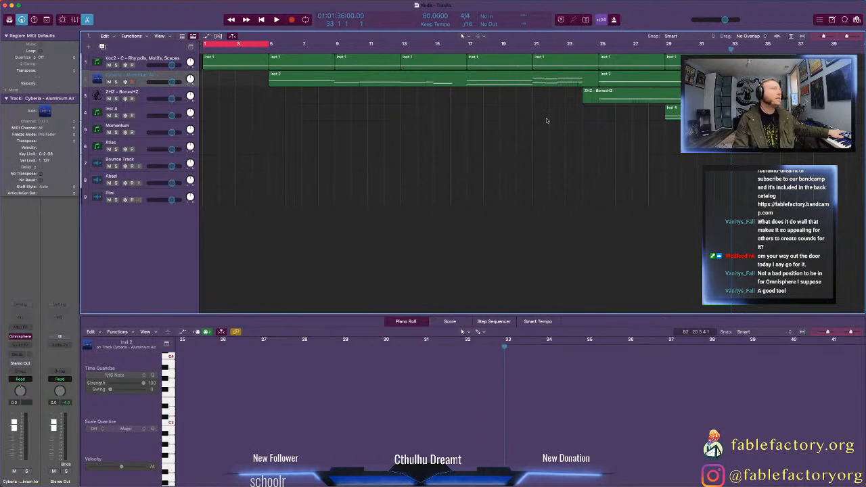
Step: Play back the arrangement from the beginning to past bar 36
{"action": "key", "text": "Return"}
{"action": "key", "text": "space"}
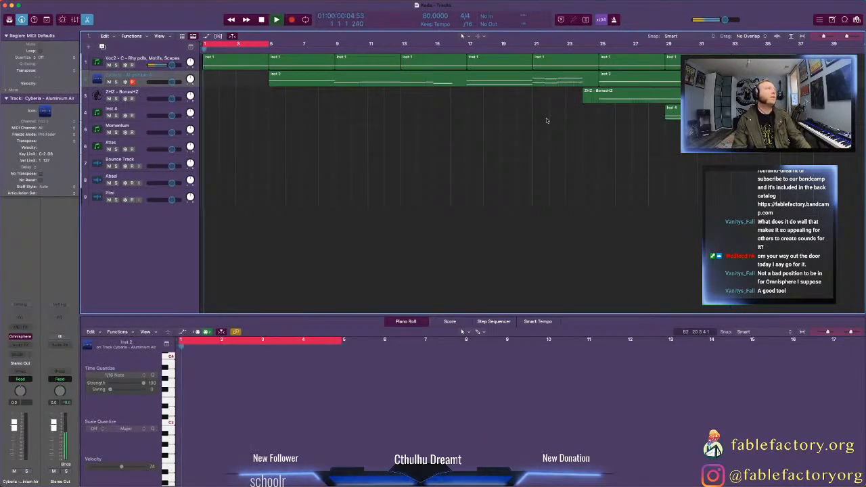
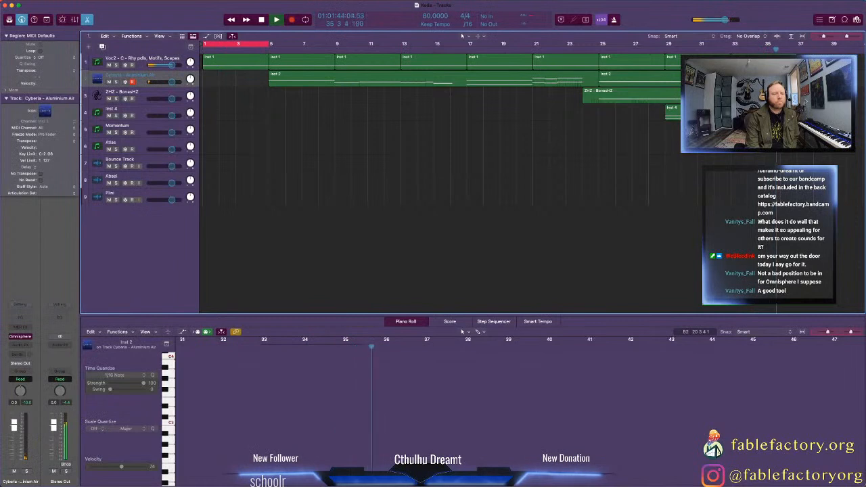
{"action": "key", "text": "space"}
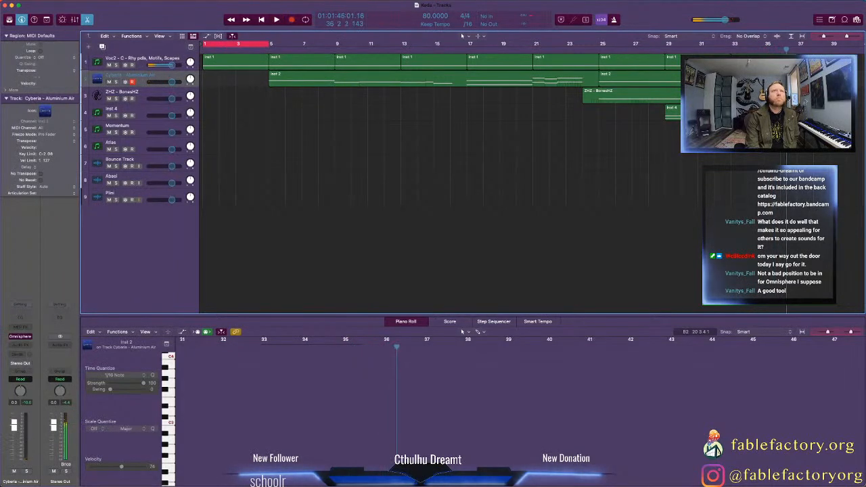
Step: Show the notes of the Inst 4 region and open the track's Komplete Kontrol instrument
{"action": "left_click", "coordinate": [718, 113]}
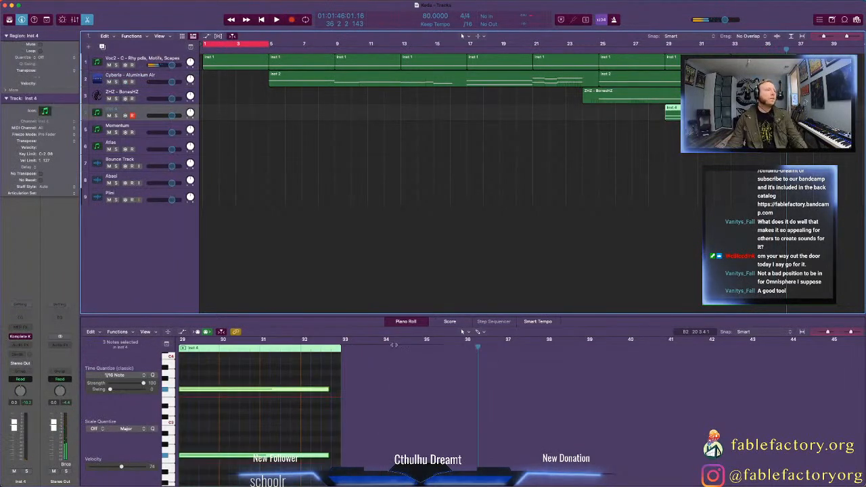
{"action": "scroll", "coordinate": [418, 376], "scroll_direction": "left", "scroll_amount": 5}
{"action": "scroll", "coordinate": [418, 376], "scroll_direction": "up", "scroll_amount": 2}
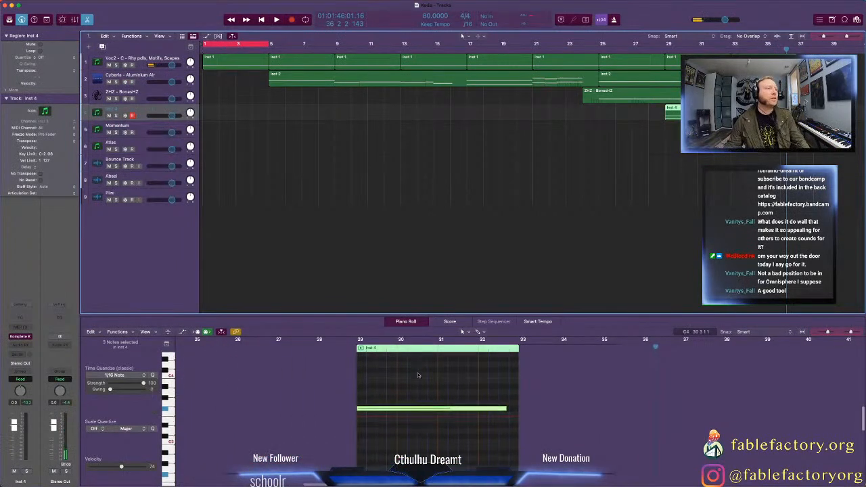
{"action": "scroll", "coordinate": [419, 376], "scroll_direction": "down", "scroll_amount": 3}
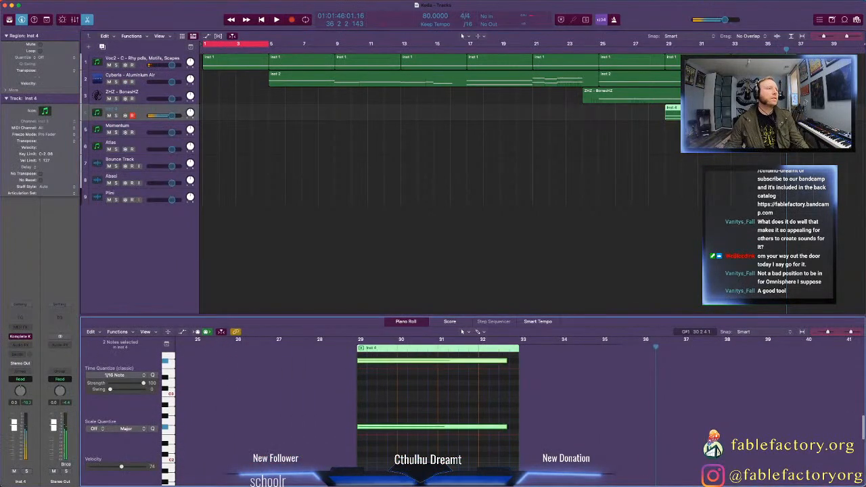
{"action": "left_click", "coordinate": [21, 337]}
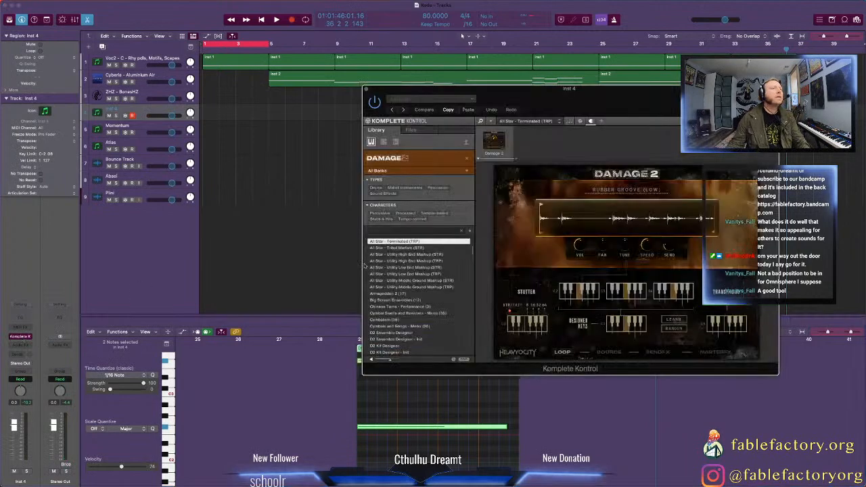
Step: Audition the All Star presets from Tribal Warfare (STR) to Ready For War (STR) and load All Star - Suspenseful Filtered Pulses (STR)
{"action": "left_click", "coordinate": [434, 248]}
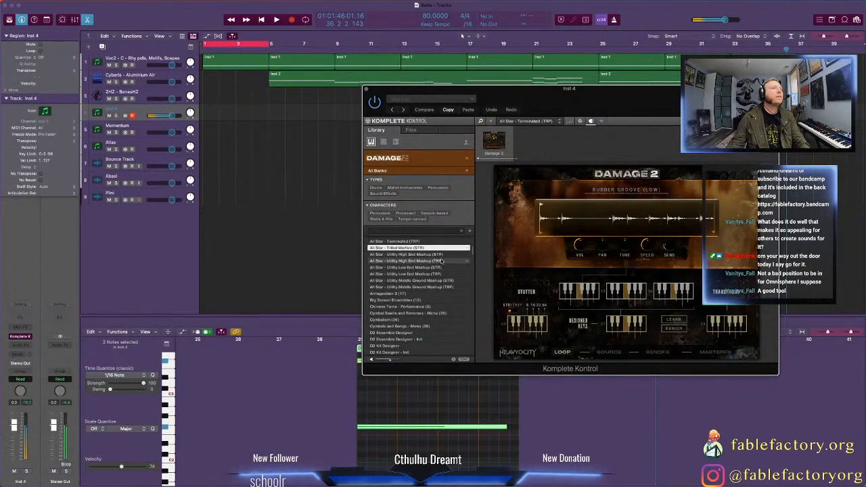
{"action": "left_click", "coordinate": [443, 261]}
{"action": "left_click", "coordinate": [443, 274]}
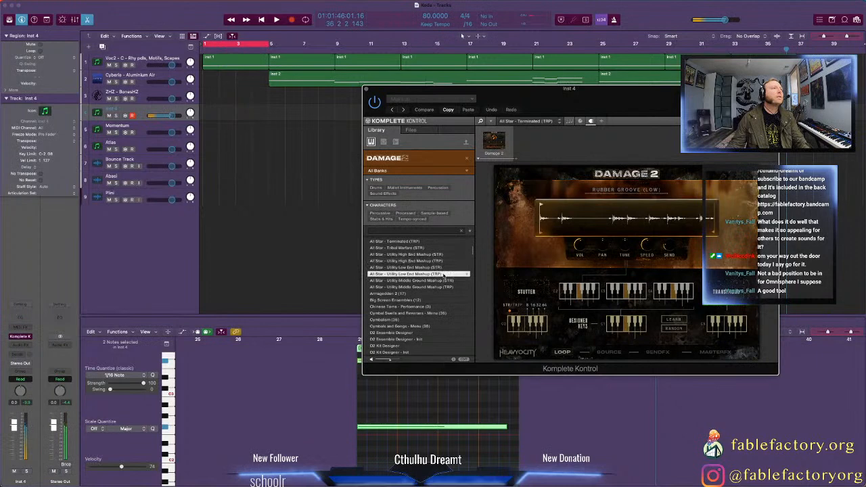
{"action": "left_click", "coordinate": [444, 267]}
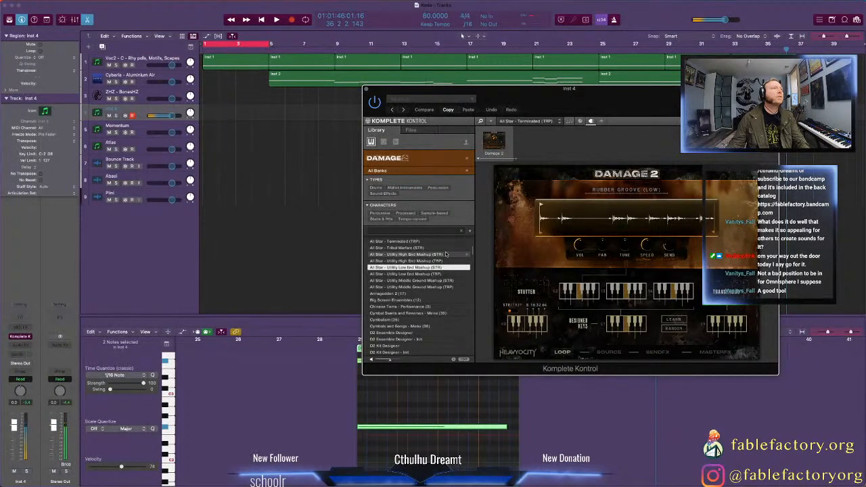
{"action": "left_click", "coordinate": [446, 254]}
{"action": "scroll", "coordinate": [447, 255], "scroll_direction": "up", "scroll_amount": 1}
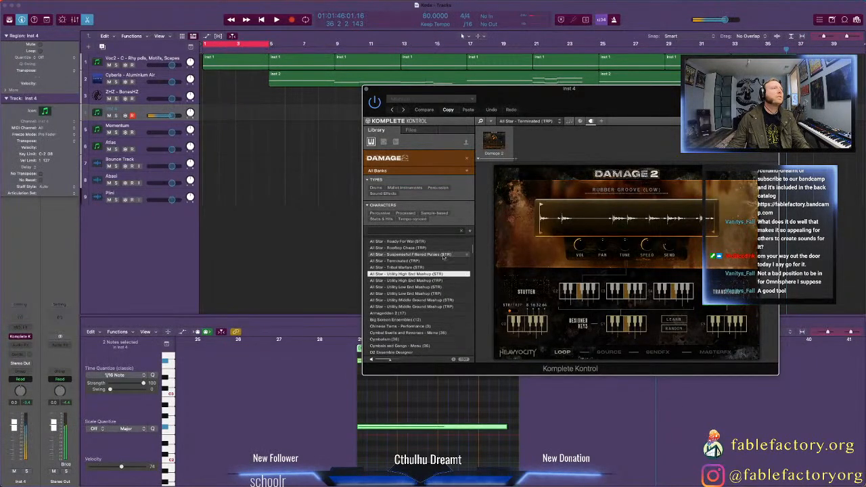
{"action": "left_click", "coordinate": [444, 255]}
{"action": "scroll", "coordinate": [444, 256], "scroll_direction": "up", "scroll_amount": 1}
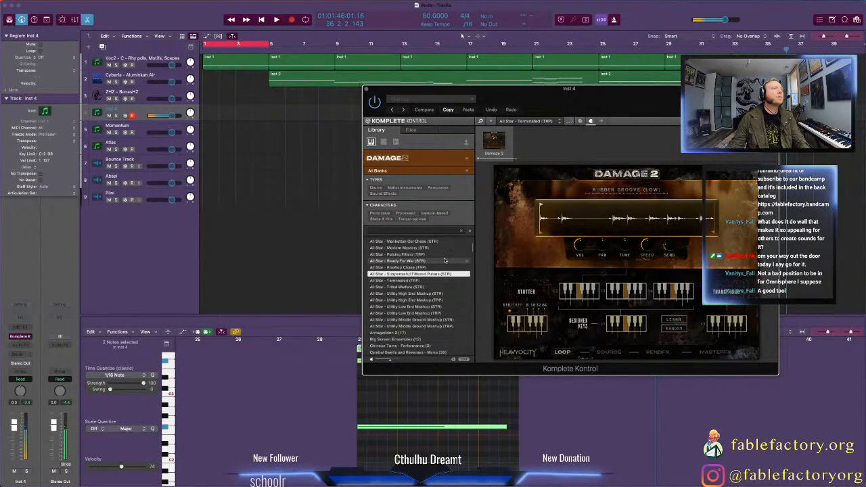
{"action": "left_click", "coordinate": [442, 261]}
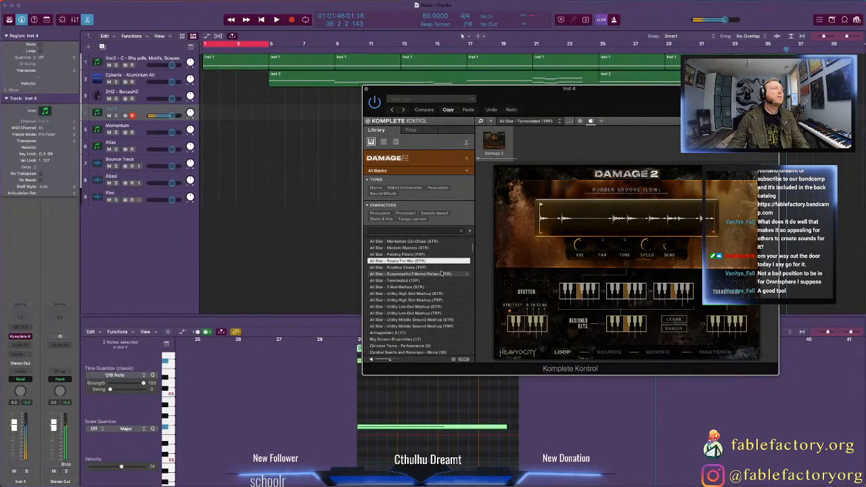
{"action": "double_click", "coordinate": [442, 275]}
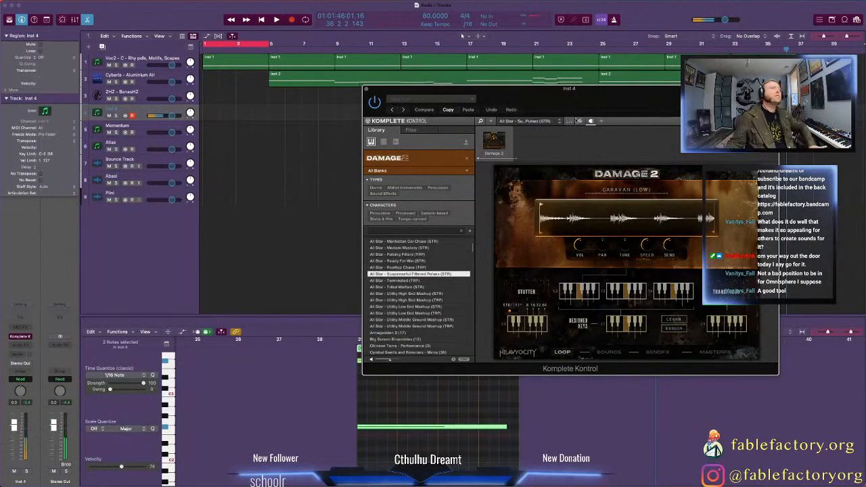
Step: Play back the arrangement from bar 25 to bar 33, shifting the Komplete Kontrol window down to uncover the tracks
{"action": "left_click", "coordinate": [597, 50]}
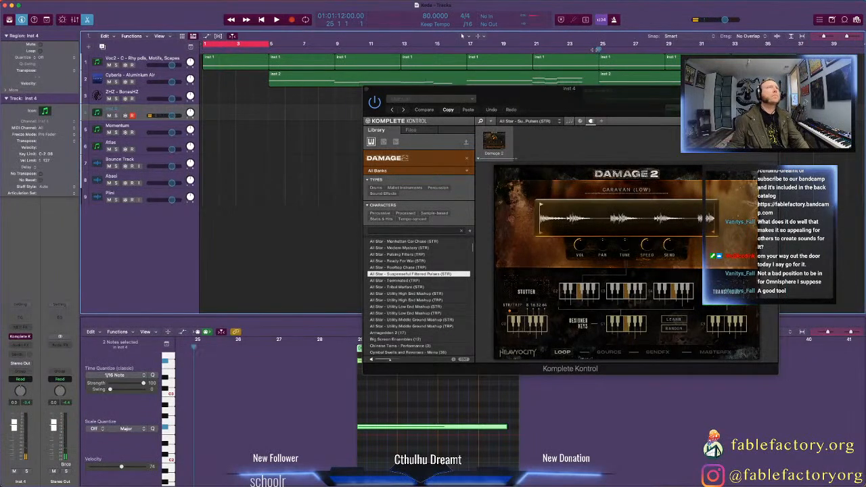
{"action": "left_click_drag", "start_coordinate": [636, 91], "coordinate": [632, 134]}
{"action": "key", "text": "space"}
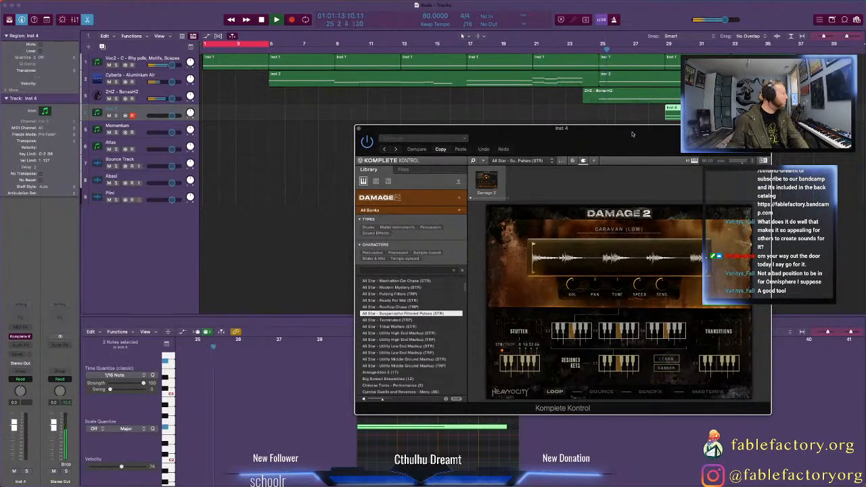
{"action": "left_click_drag", "start_coordinate": [632, 133], "coordinate": [617, 165]}
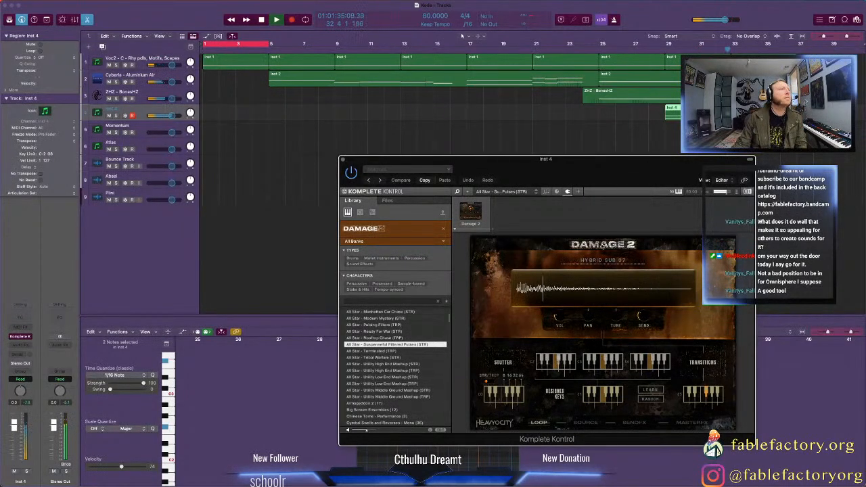
{"action": "key", "text": "space"}
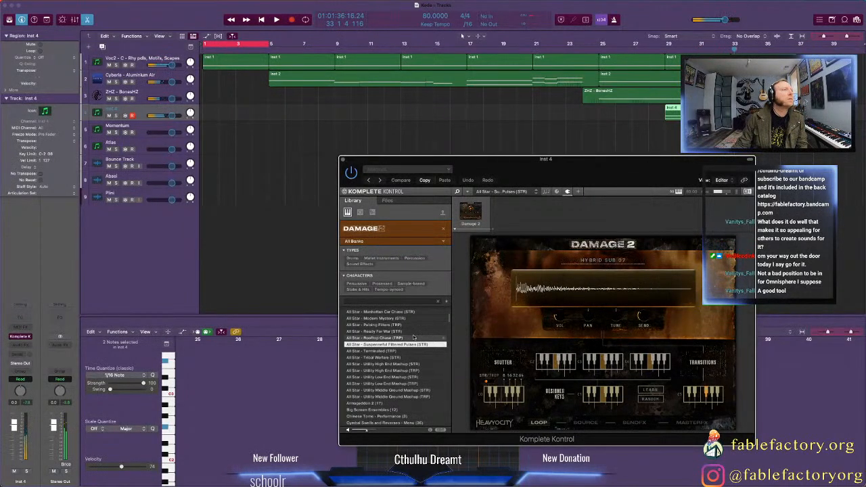
Step: Load the All Star - Modern Mystery (STR) preset and play back the arrangement from bar 25 past bar 33
{"action": "left_click", "coordinate": [413, 332]}
{"action": "left_click", "coordinate": [414, 319]}
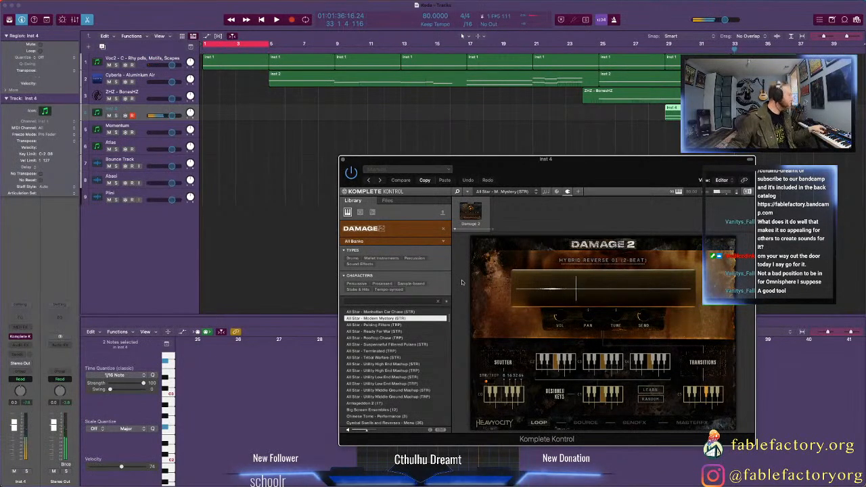
{"action": "double_click", "coordinate": [598, 51]}
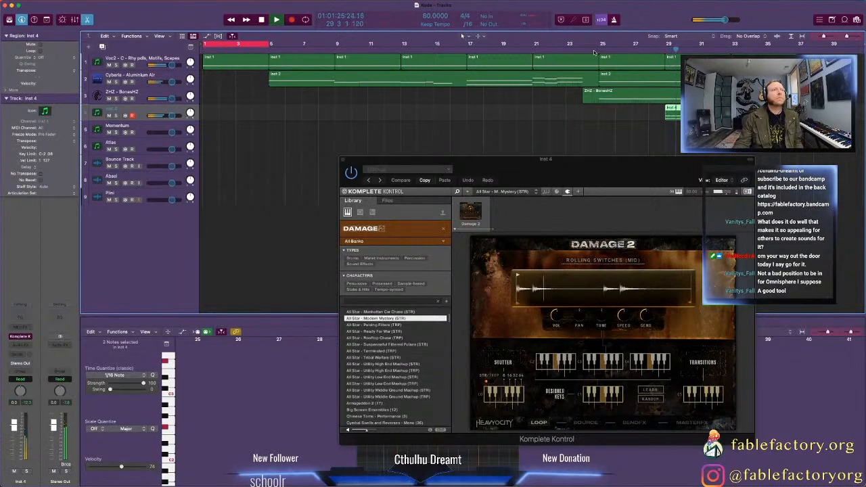
{"action": "left_click_drag", "start_coordinate": [613, 173], "coordinate": [806, 189]}
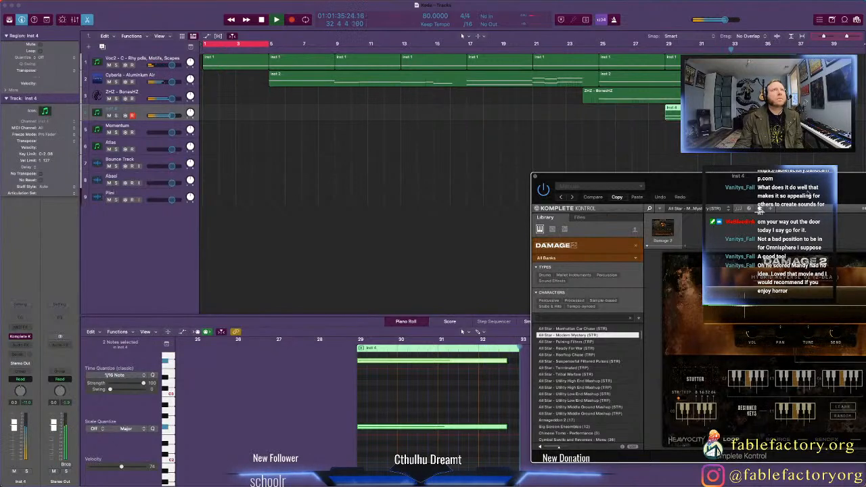
{"action": "key", "text": "space"}
Step: Place the Komplete Kontrol window below the track area and set the playhead to bar 33
{"action": "left_click_drag", "start_coordinate": [802, 190], "coordinate": [624, 164]}
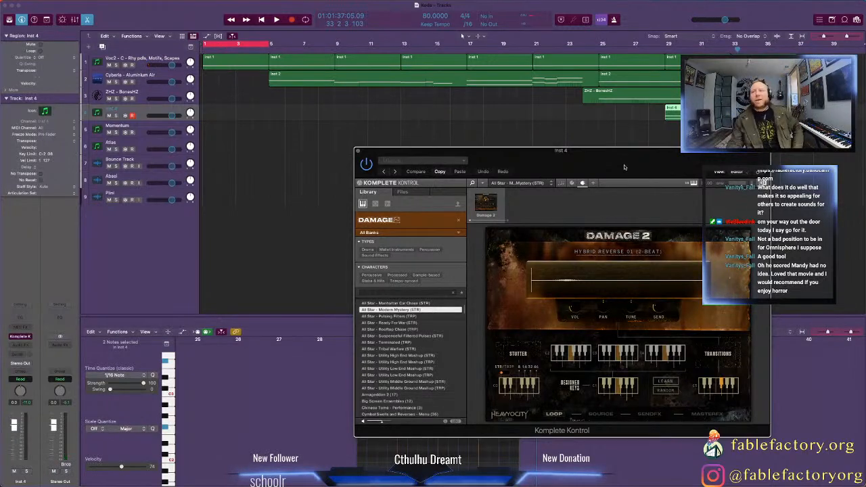
{"action": "left_click_drag", "start_coordinate": [624, 167], "coordinate": [524, 183]}
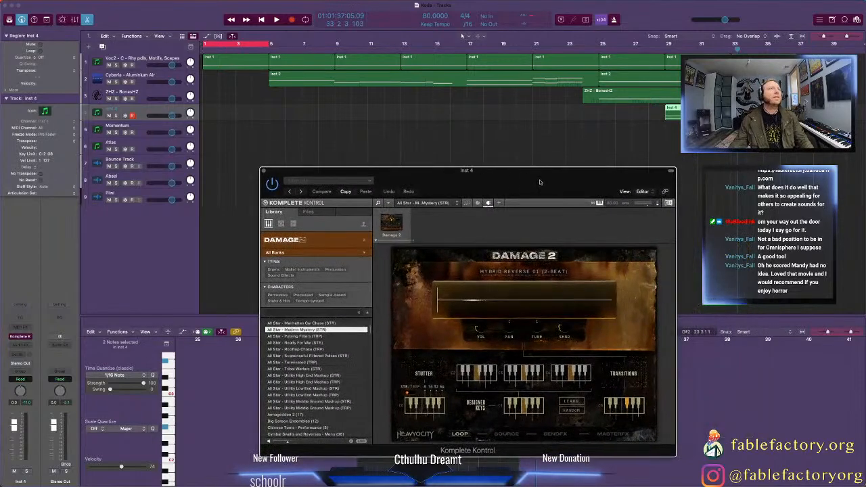
{"action": "left_click", "coordinate": [484, 21]}
{"action": "left_click_drag", "start_coordinate": [508, 171], "coordinate": [466, 211]}
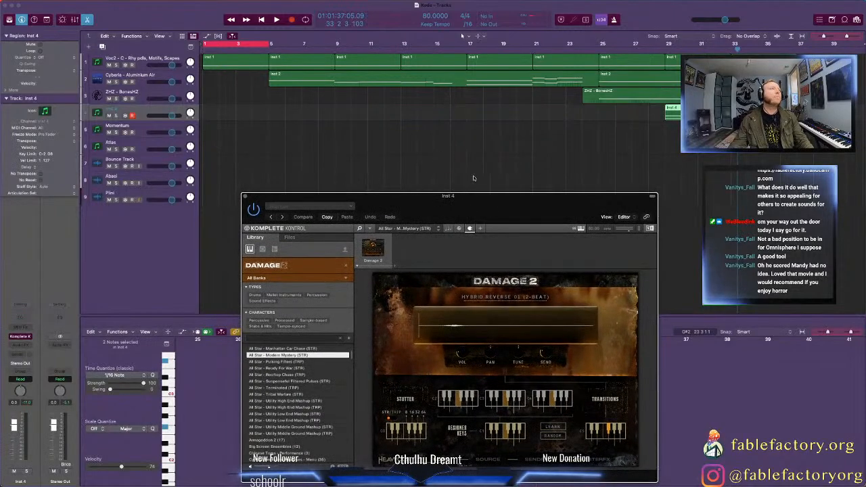
{"action": "left_click", "coordinate": [553, 119]}
{"action": "left_click", "coordinate": [598, 50]}
{"action": "left_click_drag", "start_coordinate": [598, 49], "coordinate": [592, 49]}
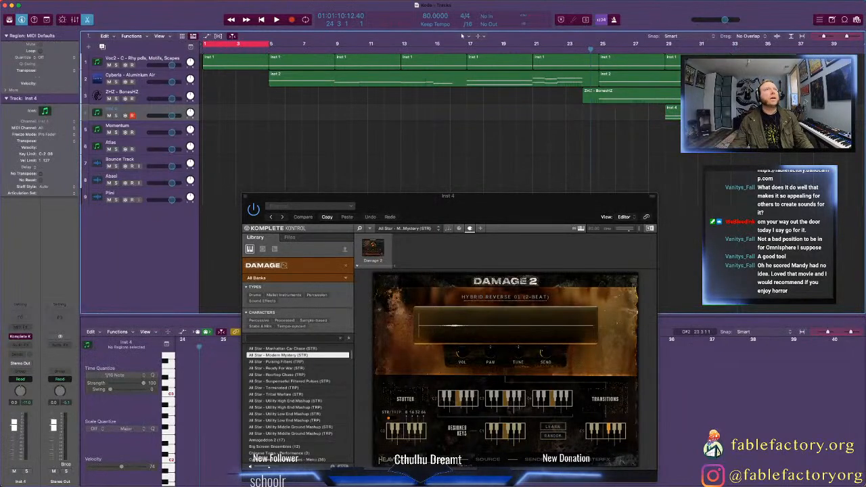
{"action": "left_click", "coordinate": [731, 49]}
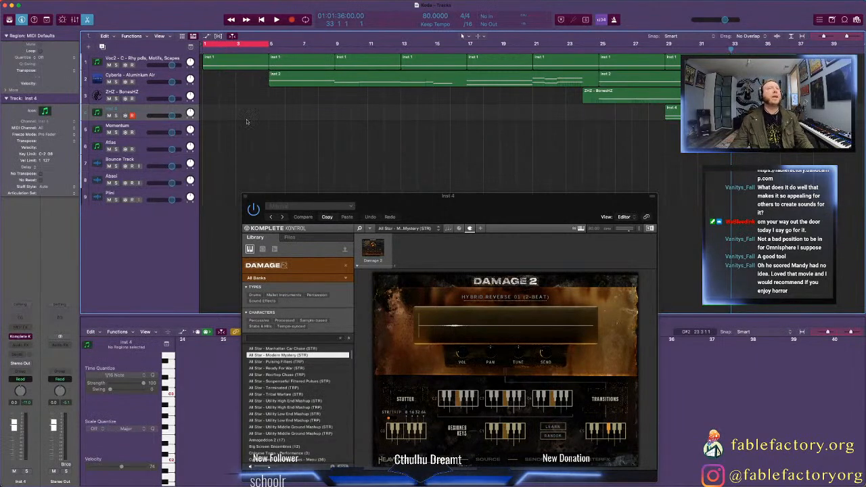
Step: Rename the Inst 4 track as Damage2 - AS - Modern Mystery
{"action": "double_click", "coordinate": [134, 109]}
{"action": "type", "text": "Damage"}
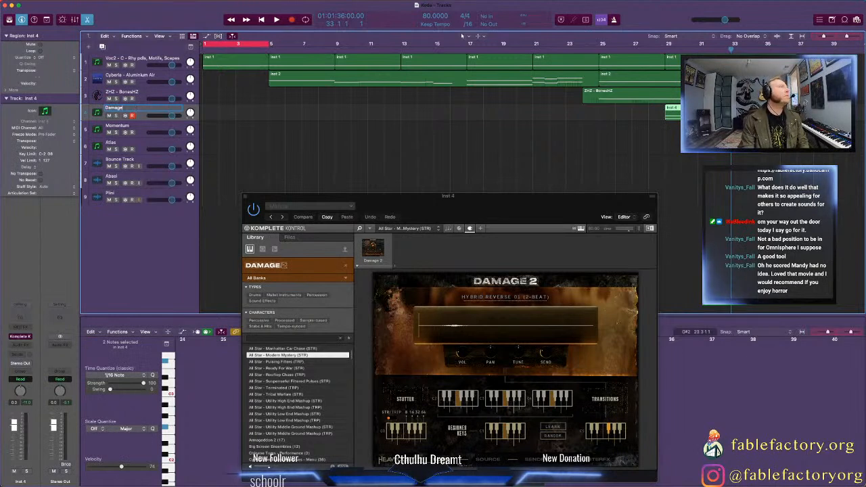
{"action": "type", "text": "2 -"}
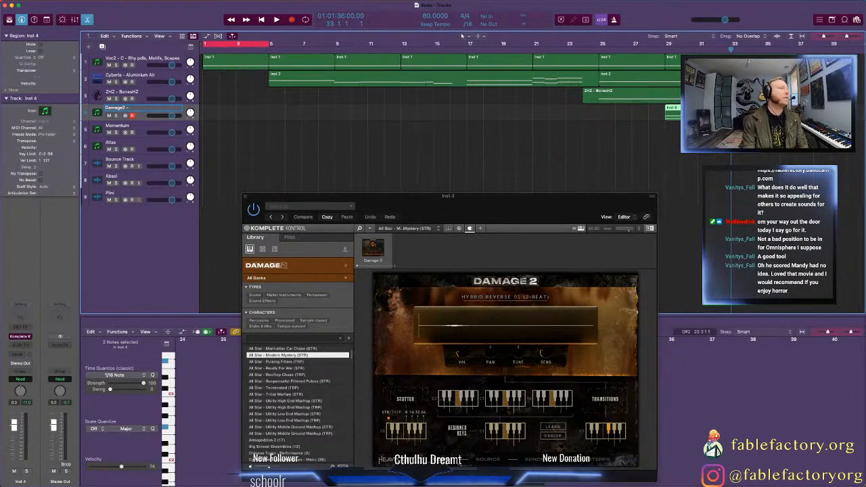
{"action": "type", "text": " AS - Modern Myster"}
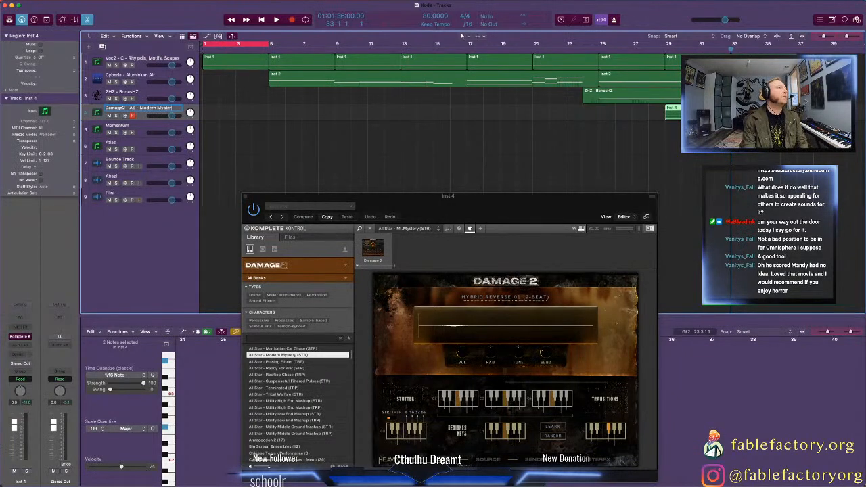
{"action": "type", "text": "y"}
{"action": "key", "text": "Return"}
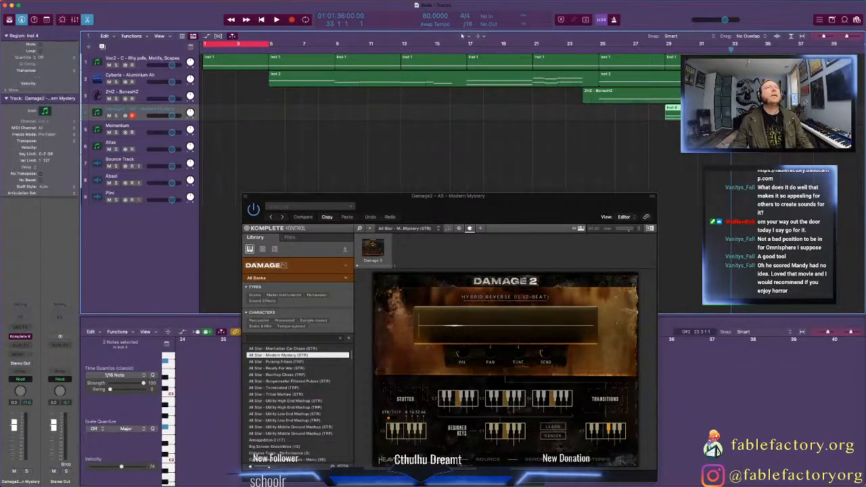
Step: Load the stereo UJAM BM-NEMESIS instrument on the Momentum track and place its window below the track regions
{"action": "left_click", "coordinate": [140, 130]}
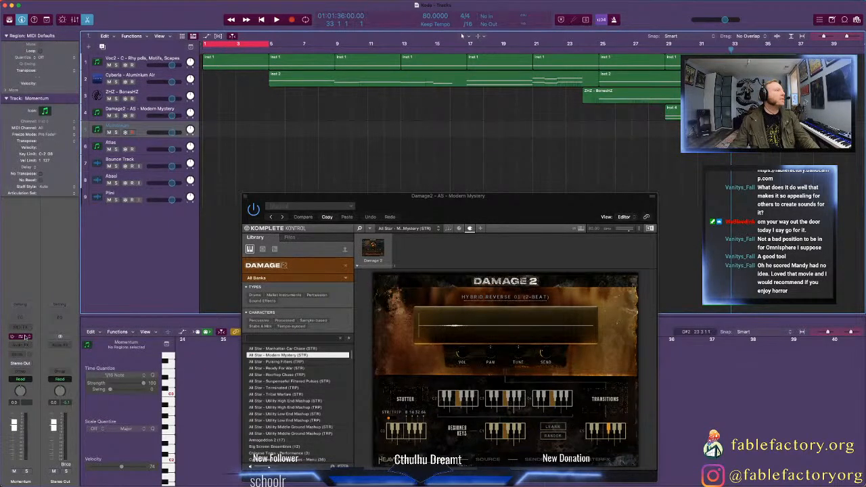
{"action": "left_click", "coordinate": [28, 336]}
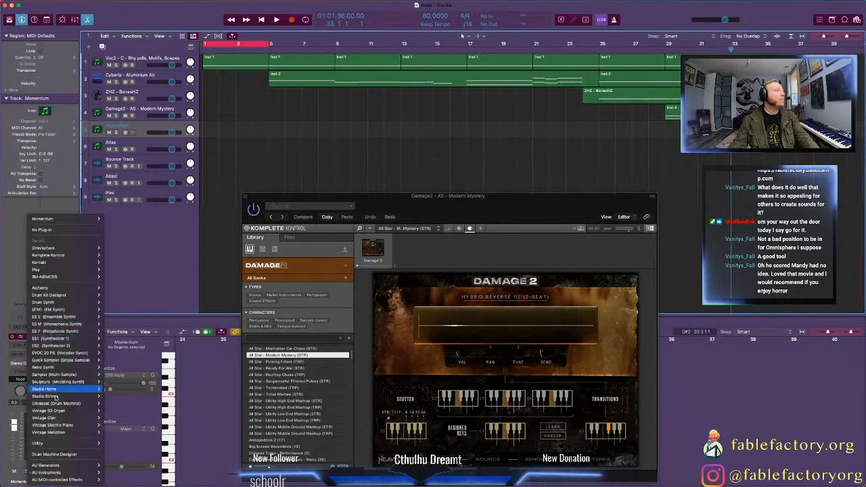
{"action": "mouse_move", "coordinate": [70, 473]}
{"action": "mouse_move", "coordinate": [122, 466]}
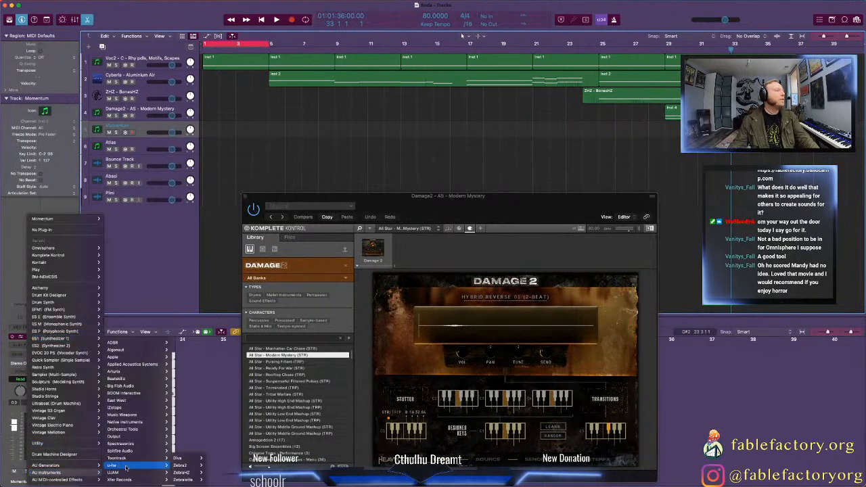
{"action": "mouse_move", "coordinate": [187, 472]}
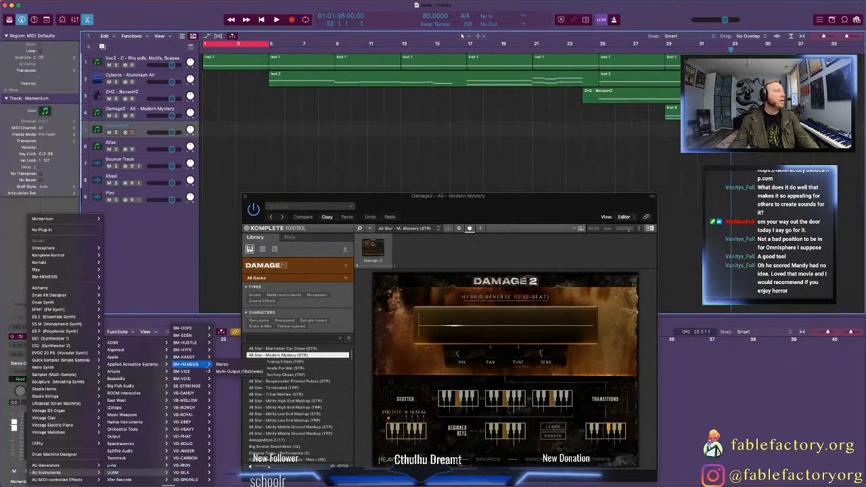
{"action": "left_click", "coordinate": [219, 365]}
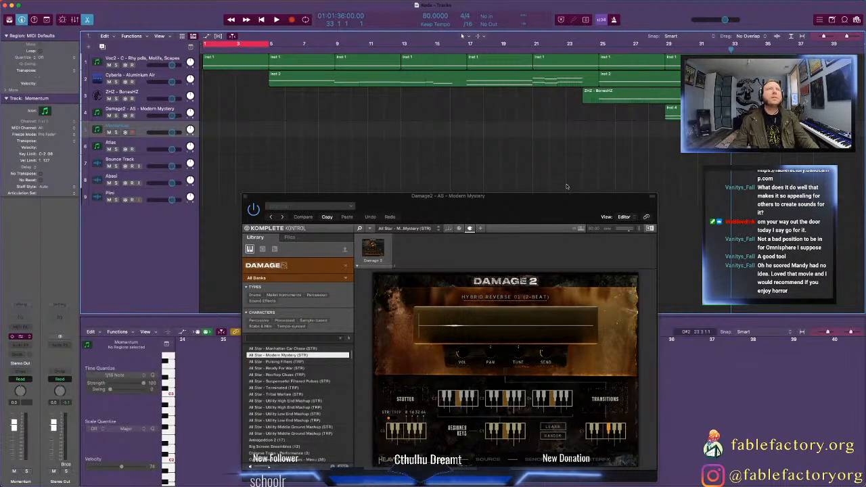
{"action": "left_click_drag", "start_coordinate": [614, 104], "coordinate": [658, 182]}
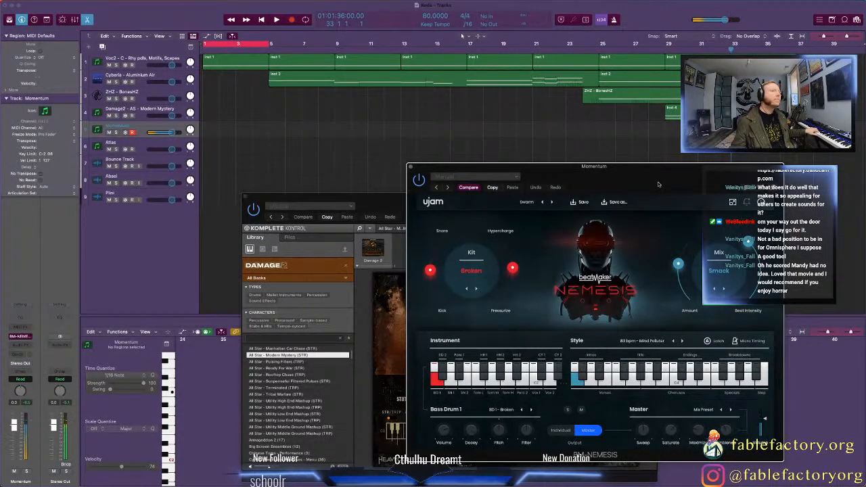
Step: Audition the Nemesis presets from System Failure onward and settle on Your Planet Is Next
{"action": "left_click", "coordinate": [552, 203]}
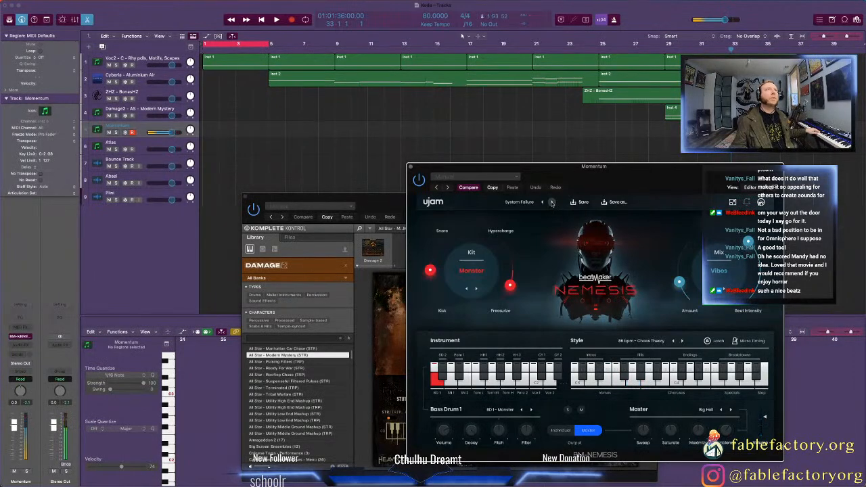
{"action": "left_click", "coordinate": [552, 202]}
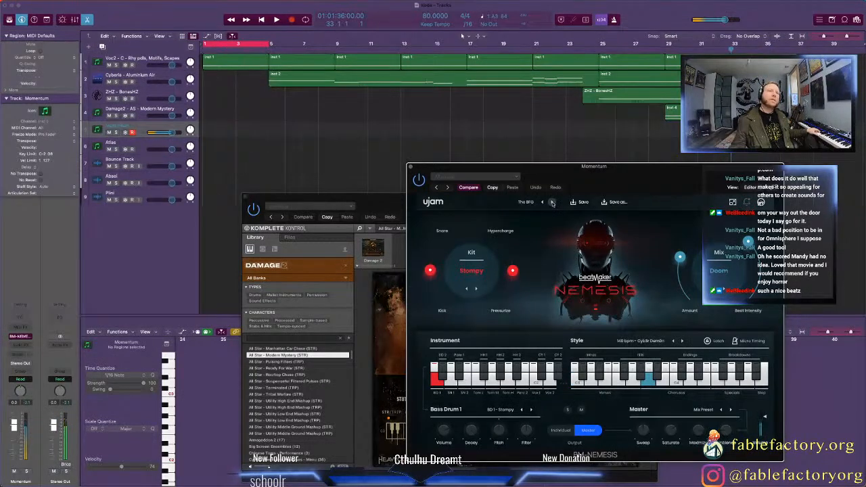
{"action": "left_click", "coordinate": [552, 203]}
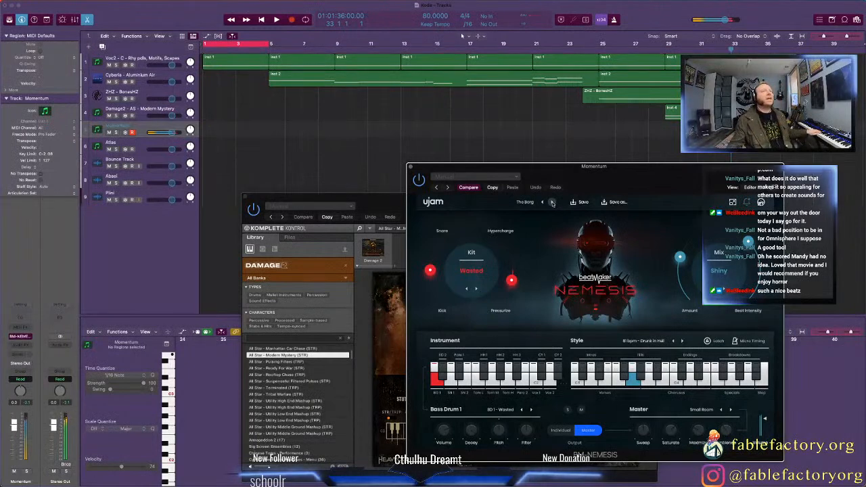
{"action": "left_click", "coordinate": [552, 202]}
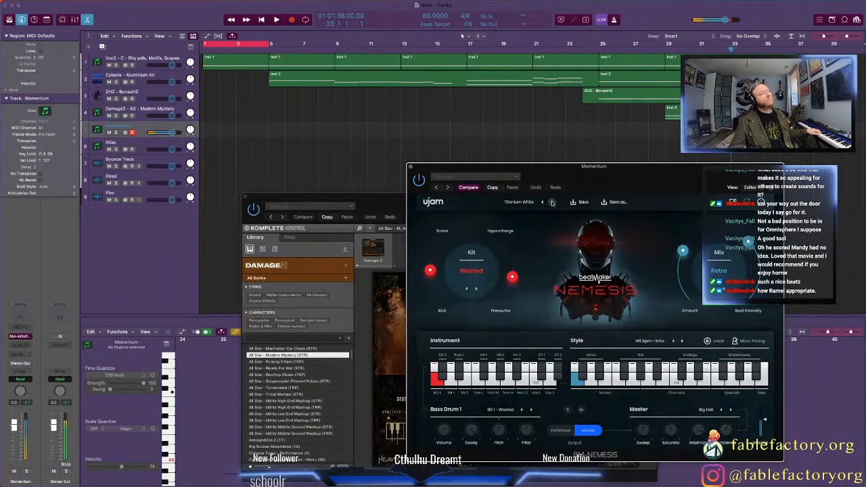
{"action": "left_click", "coordinate": [552, 203]}
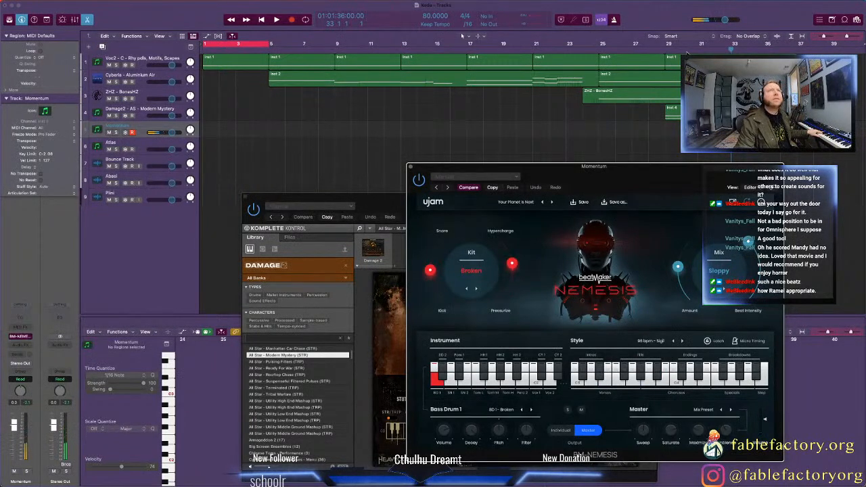
Step: Play back the arrangement from bar 25 past bar 36 with the Nemesis beat selected for live playing
{"action": "left_click", "coordinate": [597, 51]}
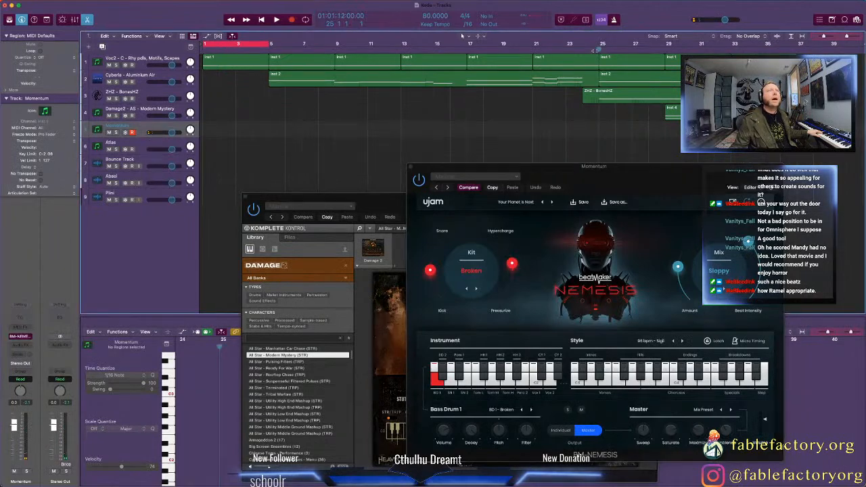
{"action": "key", "text": "space"}
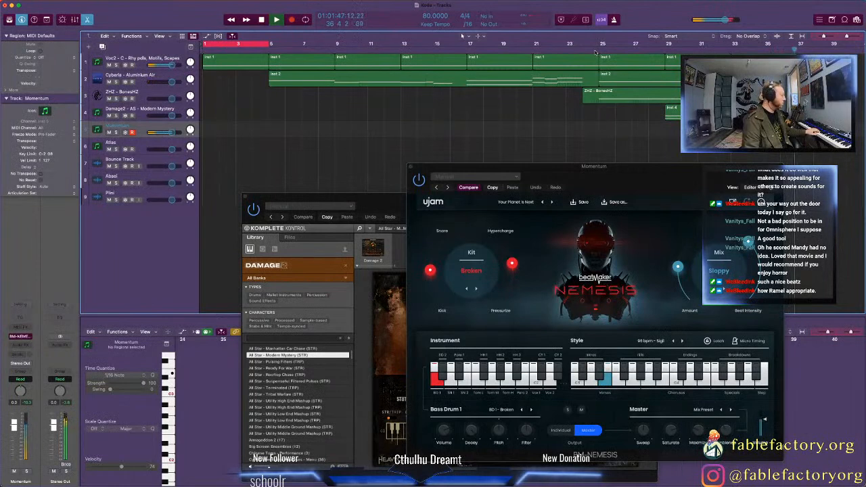
{"action": "key", "text": "space"}
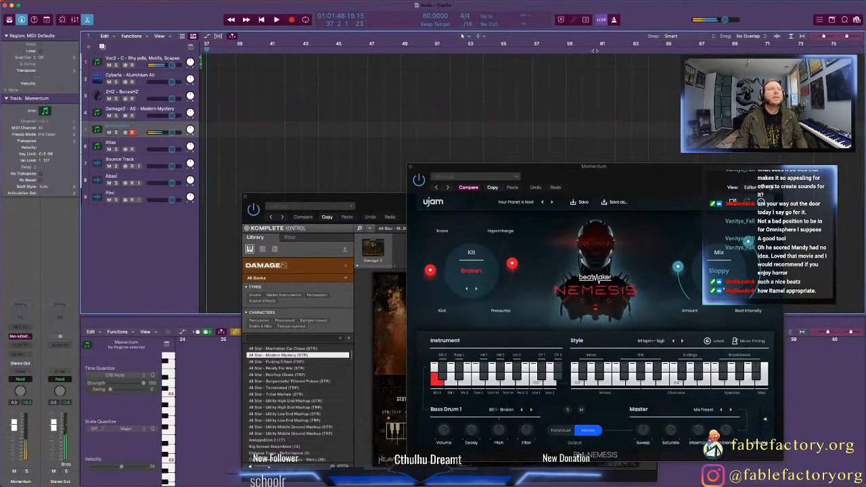
Step: Select the Voc2 region at bar 33 and close the Komplete Kontrol and Nemesis windows to uncover its notes
{"action": "scroll", "coordinate": [500, 122], "scroll_direction": "left", "scroll_amount": 10}
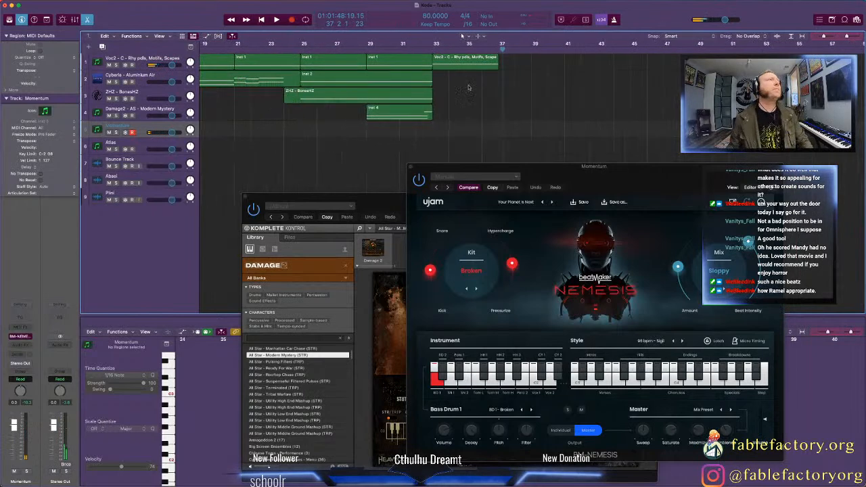
{"action": "left_click", "coordinate": [452, 60]}
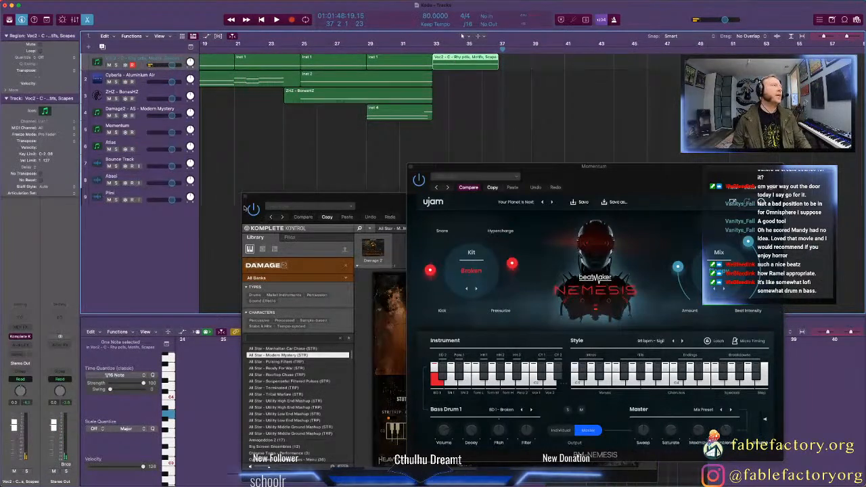
{"action": "left_click", "coordinate": [245, 198]}
{"action": "left_click", "coordinate": [245, 198]}
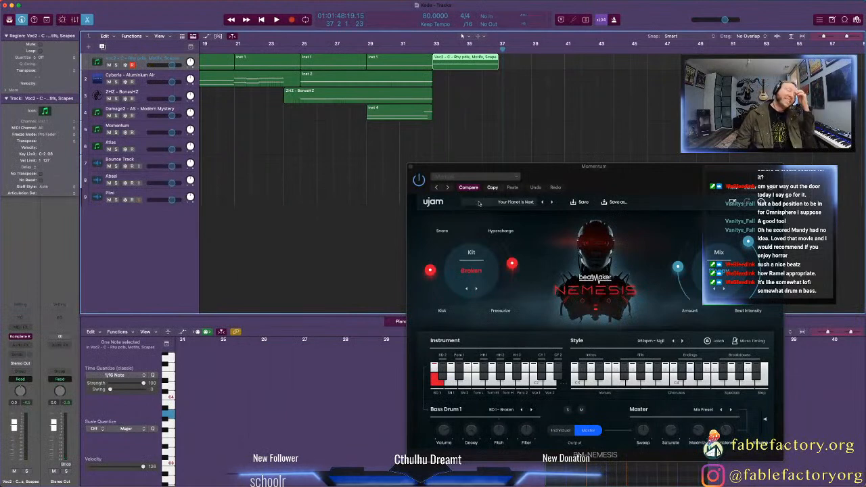
{"action": "left_click", "coordinate": [411, 167]}
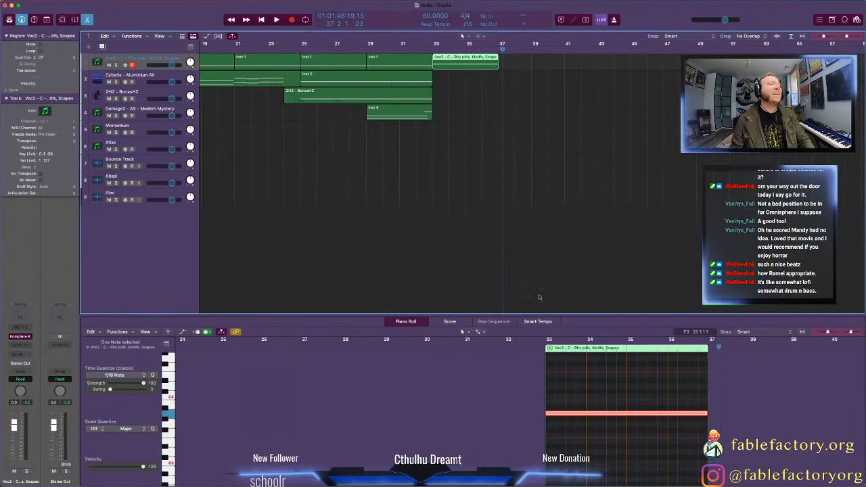
Step: Lower the velocity of the sustained note in the Voc2 region at bar 33 to 100
{"action": "left_click_drag", "start_coordinate": [607, 413], "coordinate": [608, 439]}
{"action": "scroll", "coordinate": [507, 141], "scroll_direction": "left", "scroll_amount": 5}
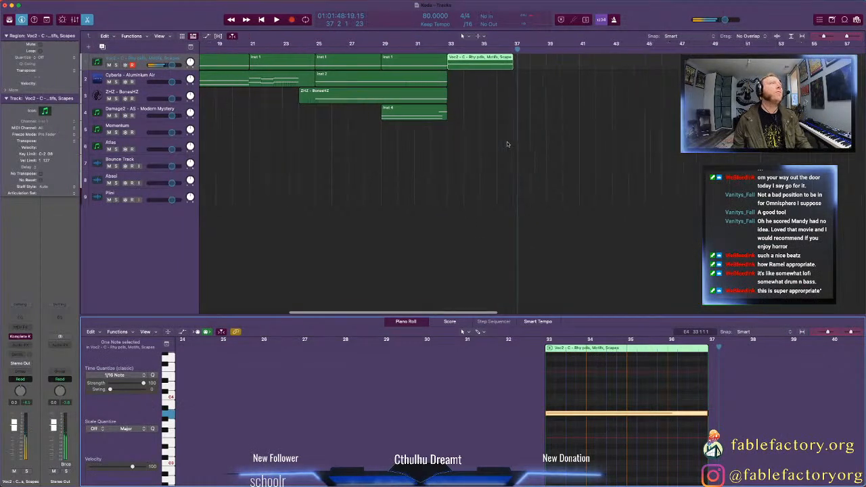
{"action": "scroll", "coordinate": [507, 143], "scroll_direction": "left", "scroll_amount": 5}
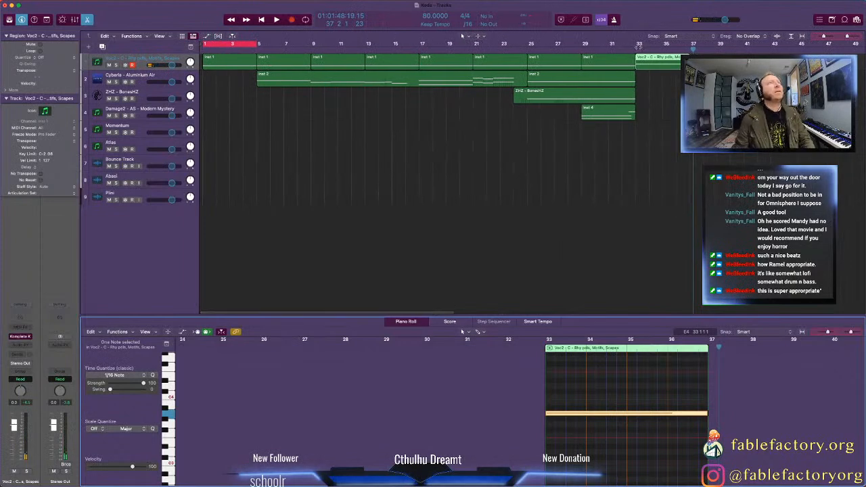
Step: Duplicate the Voc2 region at bar 33 along its track through bar 49 and place the playhead at bar 33
{"action": "left_click_drag", "start_coordinate": [646, 61], "coordinate": [774, 66]}
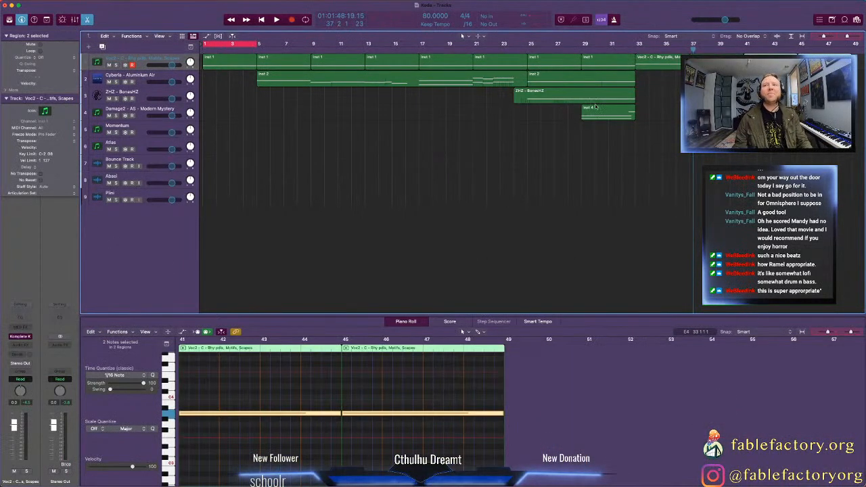
{"action": "left_click", "coordinate": [634, 49]}
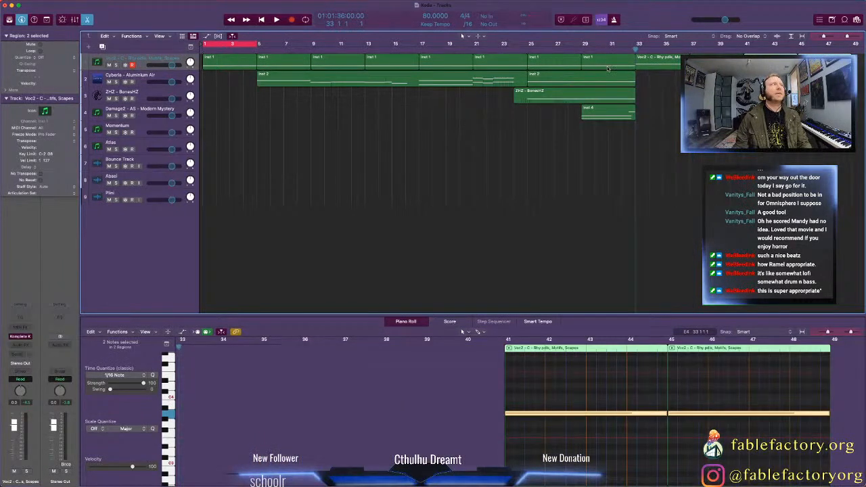
Step: Rename the Momentum track to Nemesis and give it a drum machine track icon
{"action": "double_click", "coordinate": [142, 125]}
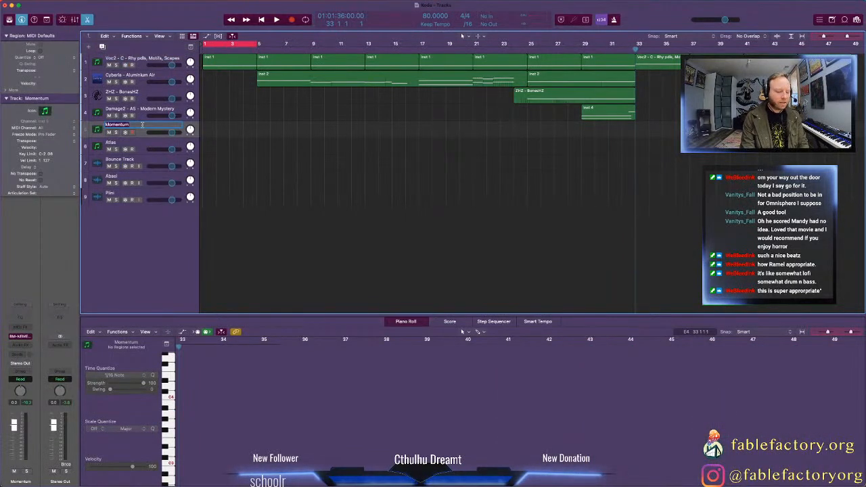
{"action": "type", "text": "Nemesis"}
{"action": "key", "text": "Return"}
{"action": "left_click", "coordinate": [45, 111]}
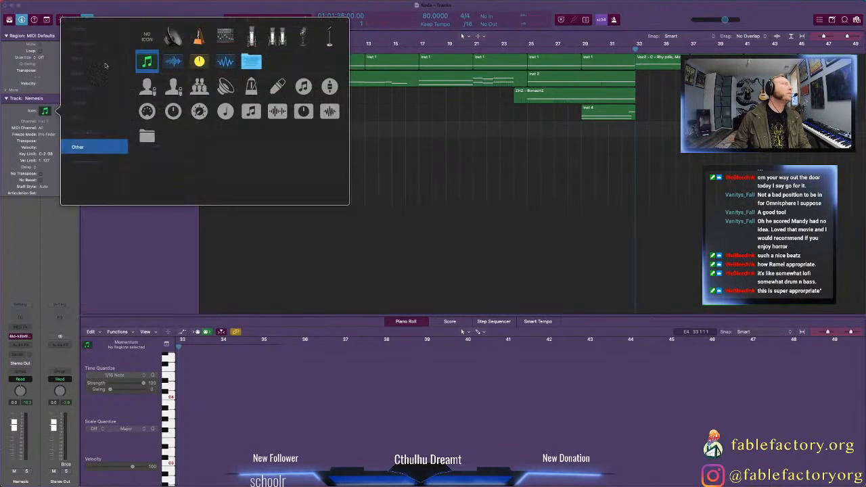
{"action": "left_click", "coordinate": [106, 43]}
{"action": "left_click", "coordinate": [106, 30]}
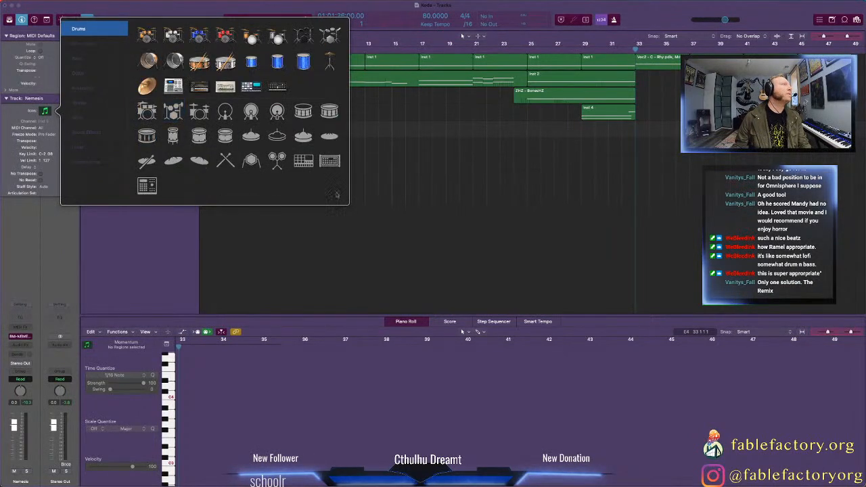
{"action": "left_click", "coordinate": [141, 189]}
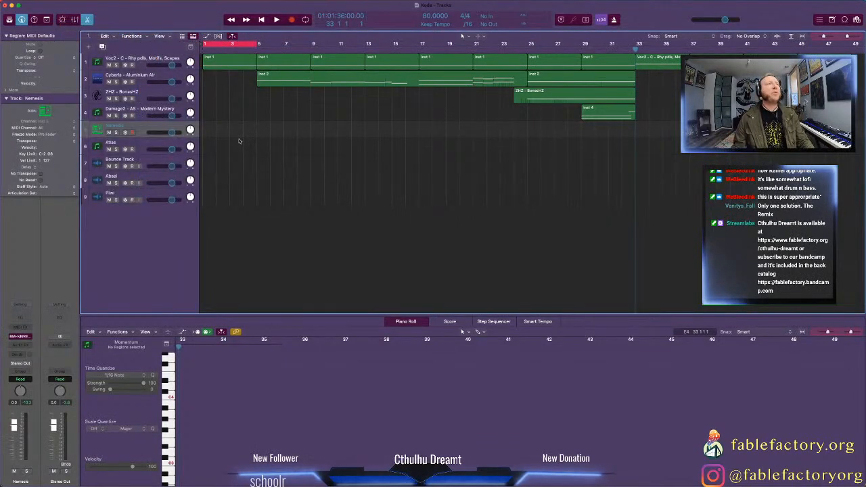
Step: Give the Damage2 - AS - Modern Mystery track the black kettledrum from the custom icons
{"action": "left_click", "coordinate": [143, 109]}
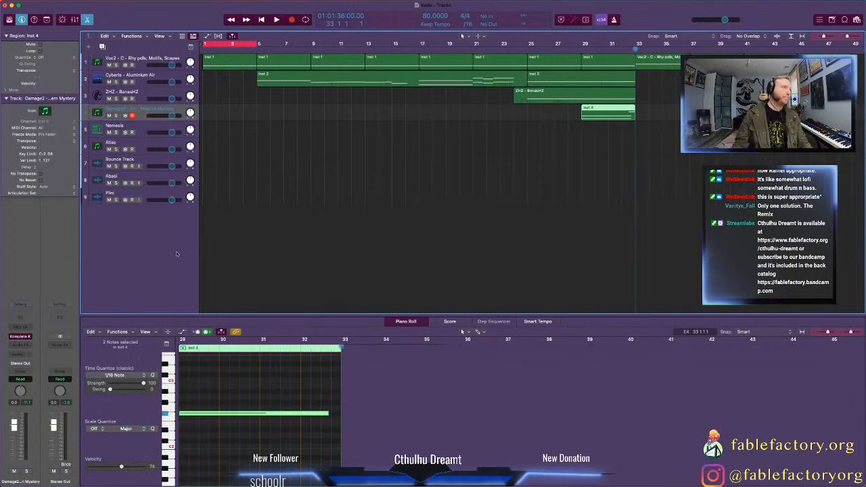
{"action": "left_click", "coordinate": [45, 111]}
{"action": "left_click", "coordinate": [98, 44]}
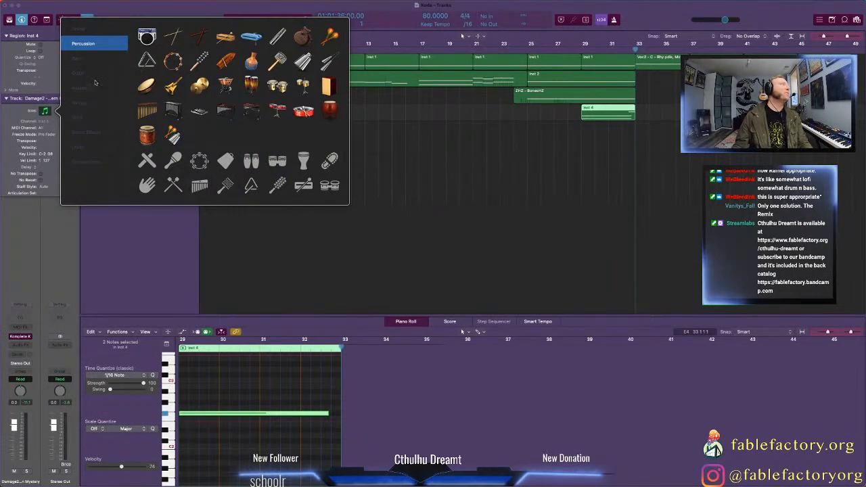
{"action": "left_click", "coordinate": [100, 30]}
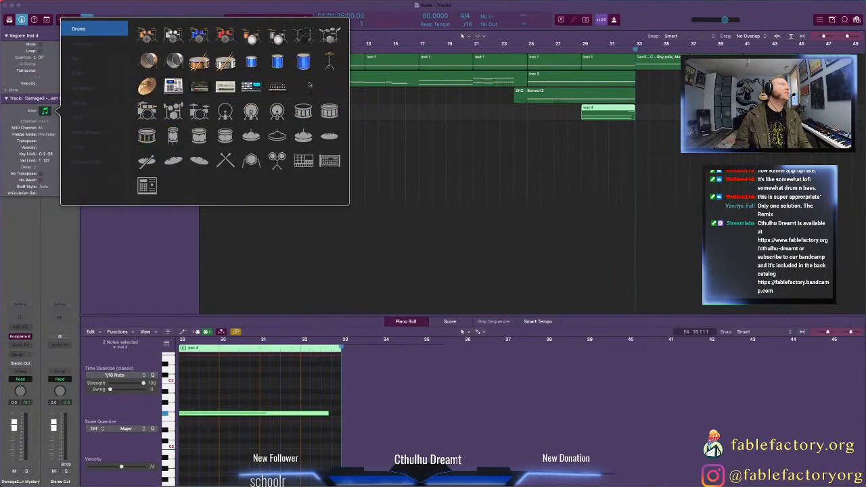
{"action": "left_click", "coordinate": [98, 163]}
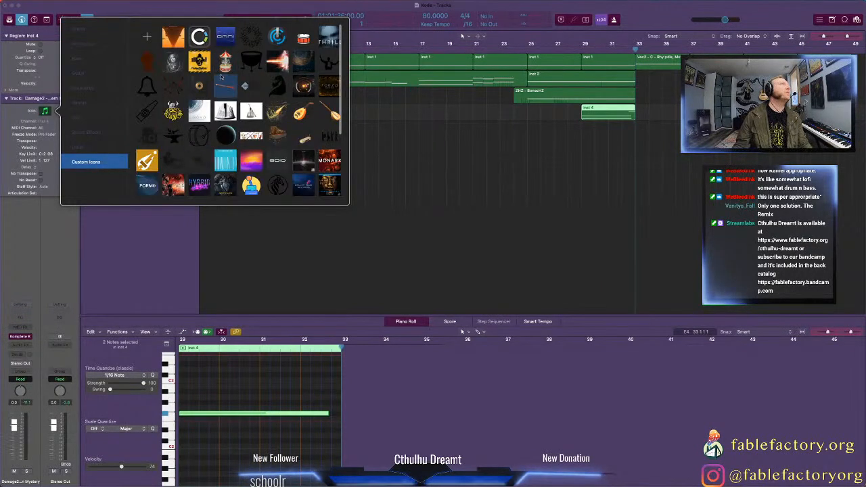
{"action": "scroll", "coordinate": [321, 113], "scroll_direction": "down", "scroll_amount": 5}
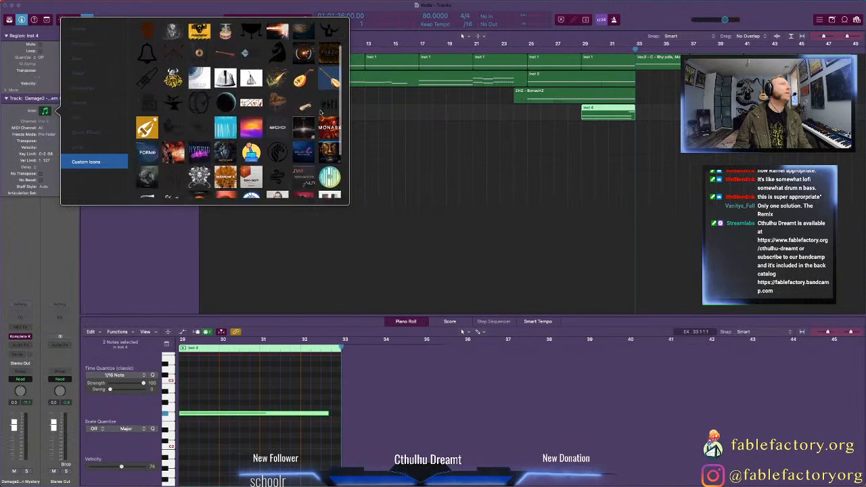
{"action": "scroll", "coordinate": [321, 113], "scroll_direction": "up", "scroll_amount": 4}
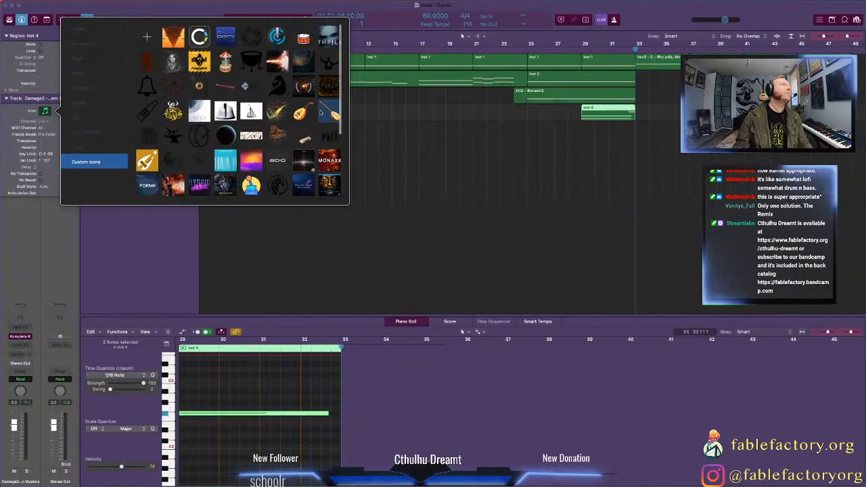
{"action": "scroll", "coordinate": [243, 64], "scroll_direction": "up", "scroll_amount": 1}
{"action": "left_click", "coordinate": [243, 64]}
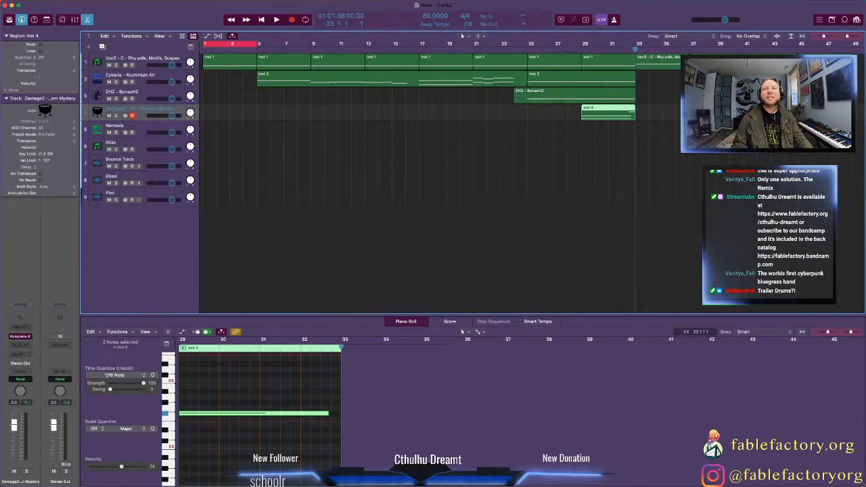
Step: Switch to the preview of Drum and Bass Fishing.mp3, listen to the song and close the preview
{"action": "key", "text": "super+Tab"}
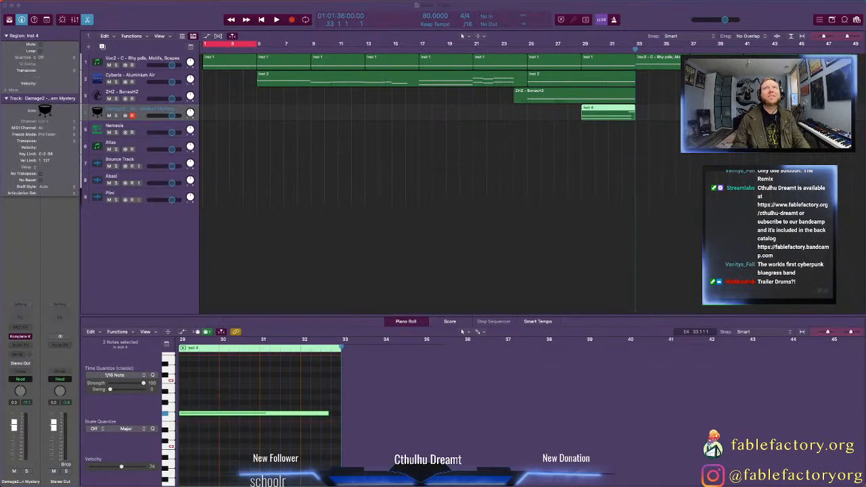
{"action": "left_click_drag", "start_coordinate": [865, 182], "coordinate": [656, 174]}
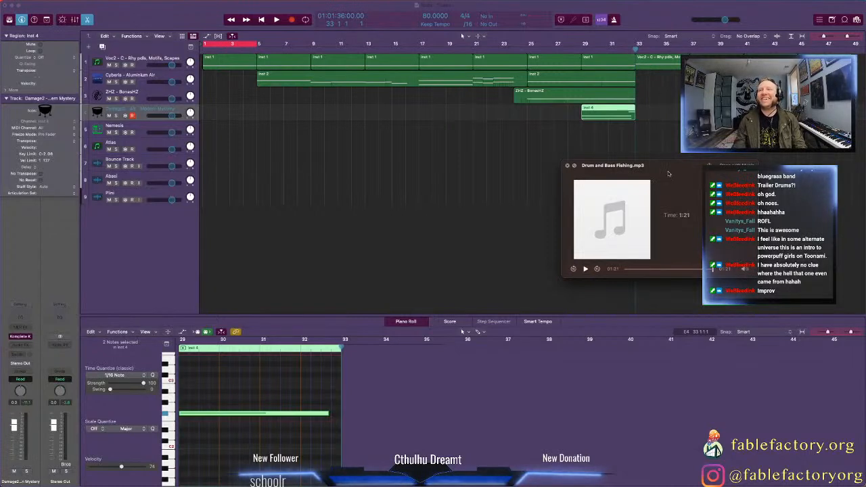
{"action": "key", "text": "space"}
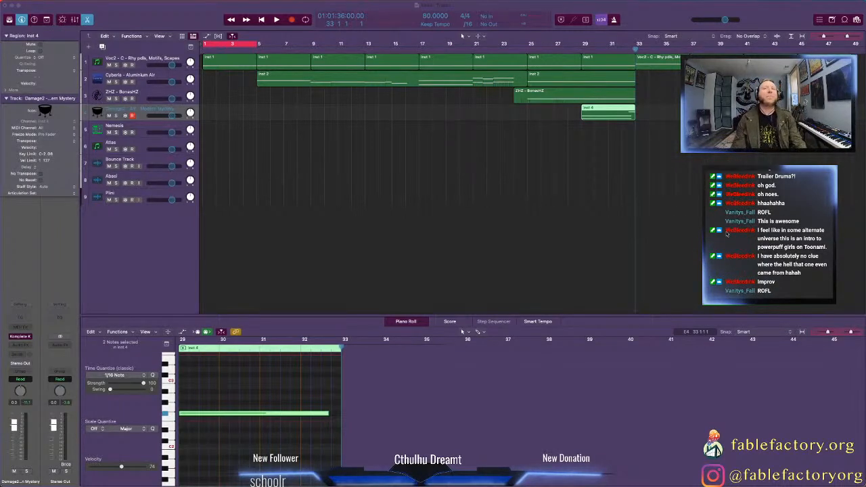
{"action": "scroll", "coordinate": [673, 120], "scroll_direction": "right", "scroll_amount": 5}
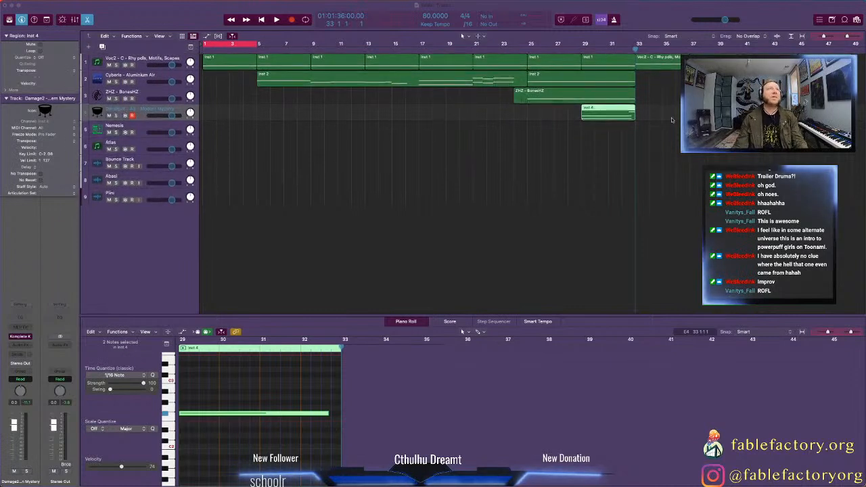
{"action": "scroll", "coordinate": [672, 120], "scroll_direction": "left", "scroll_amount": 4}
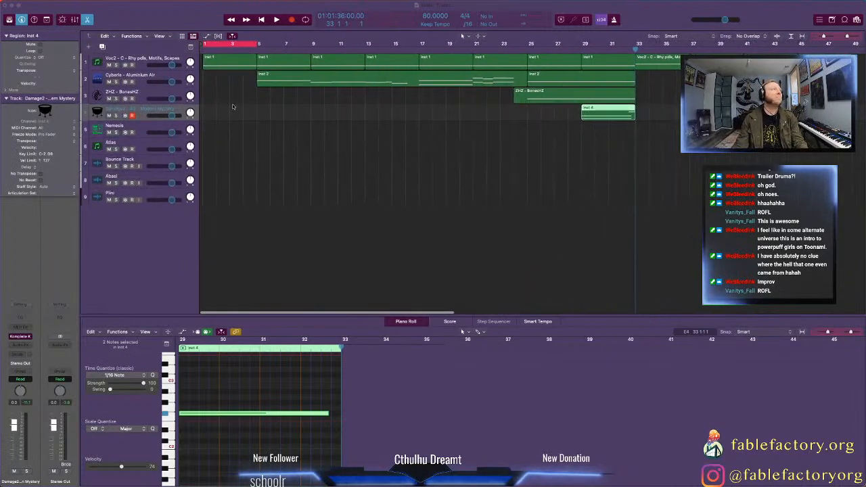
Step: Record a two-note MIDI part on the Nemesis track, with the notes at bars 36 and 37
{"action": "left_click", "coordinate": [140, 127]}
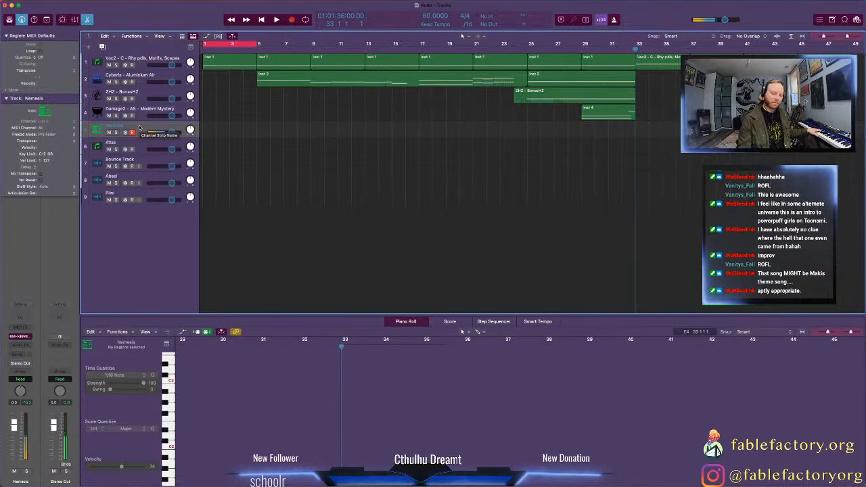
{"action": "key", "text": "r"}
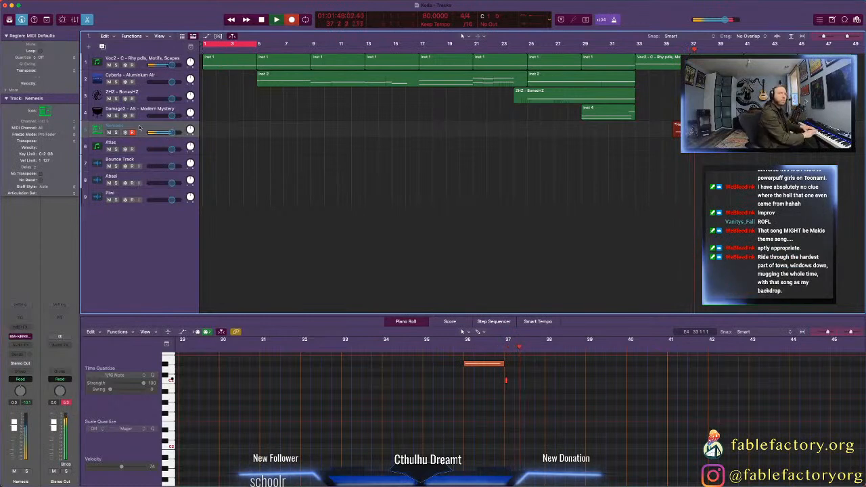
{"action": "key", "text": "space"}
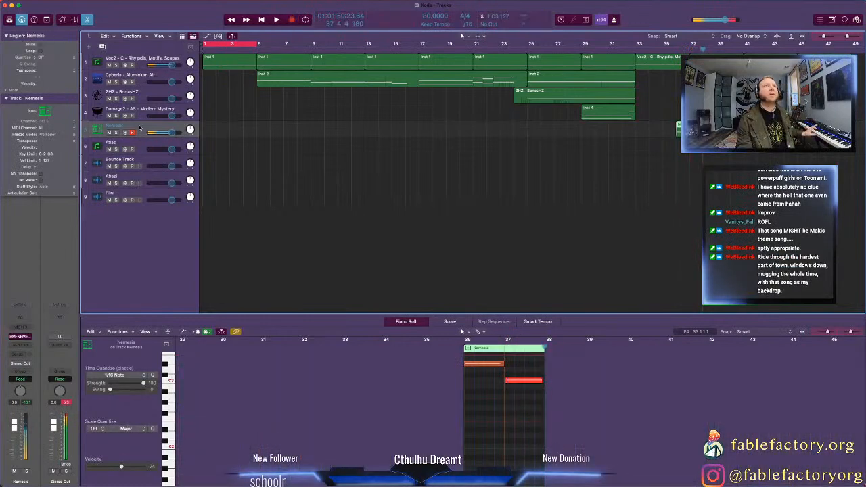
Step: Extend the Nemesis region to bar 41, lengthen its second note to the region's end and set the playhead at bar 34
{"action": "left_click_drag", "start_coordinate": [703, 134], "coordinate": [744, 134]}
{"action": "left_click", "coordinate": [496, 364]}
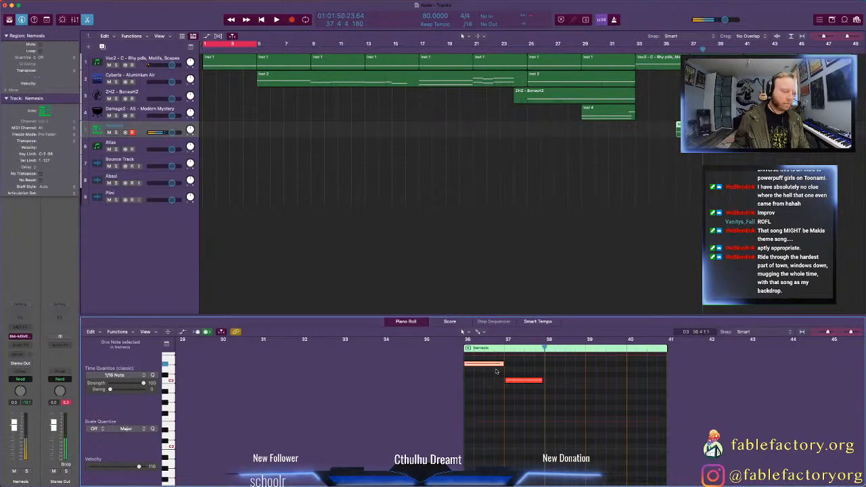
{"action": "left_click", "coordinate": [522, 380]}
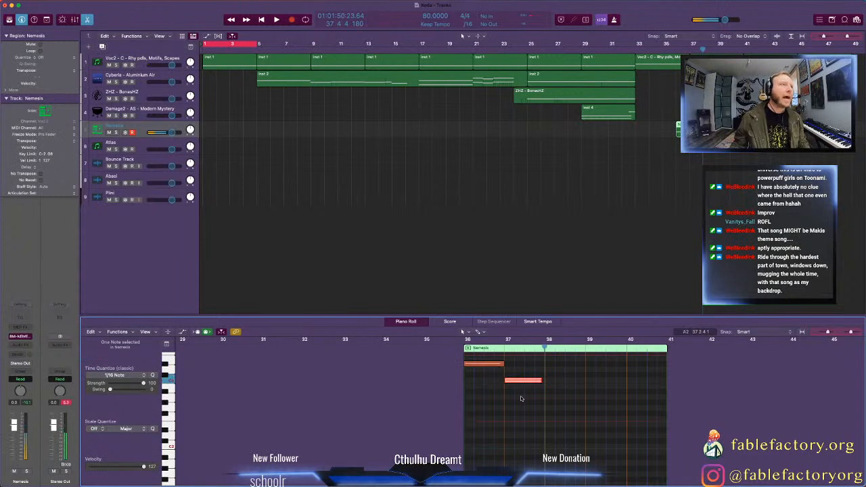
{"action": "key", "text": "shift+backslash"}
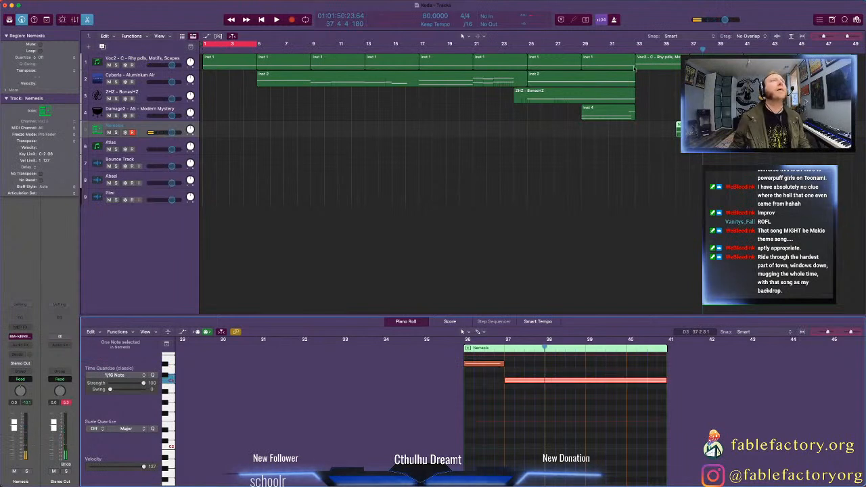
{"action": "left_click", "coordinate": [653, 52]}
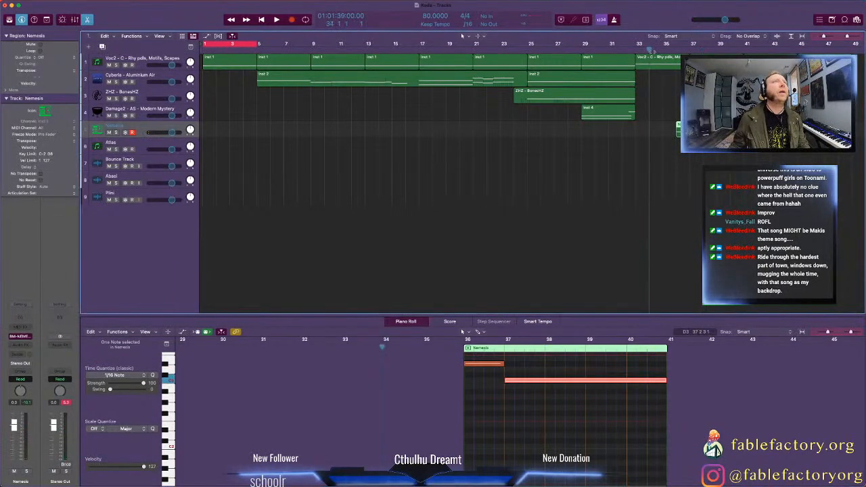
Step: Replace the Atlas track's instrument with a stereo Kontakt
{"action": "left_click", "coordinate": [143, 146]}
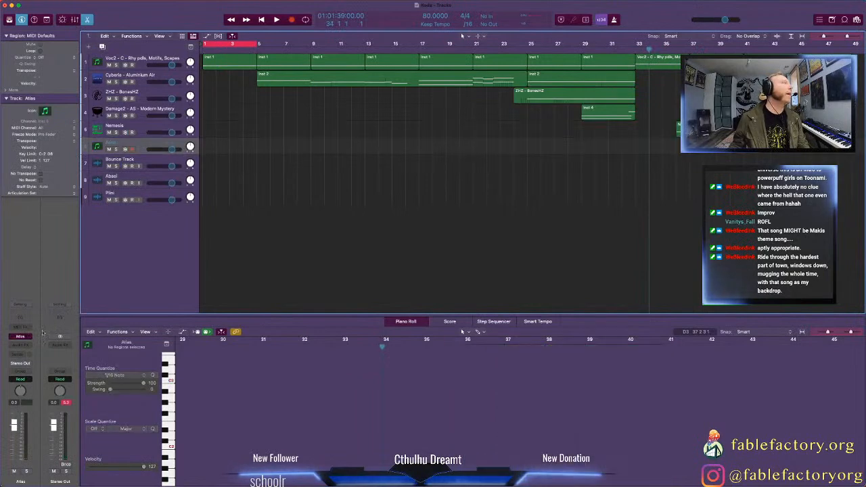
{"action": "left_click", "coordinate": [20, 337]}
{"action": "mouse_move", "coordinate": [90, 271]}
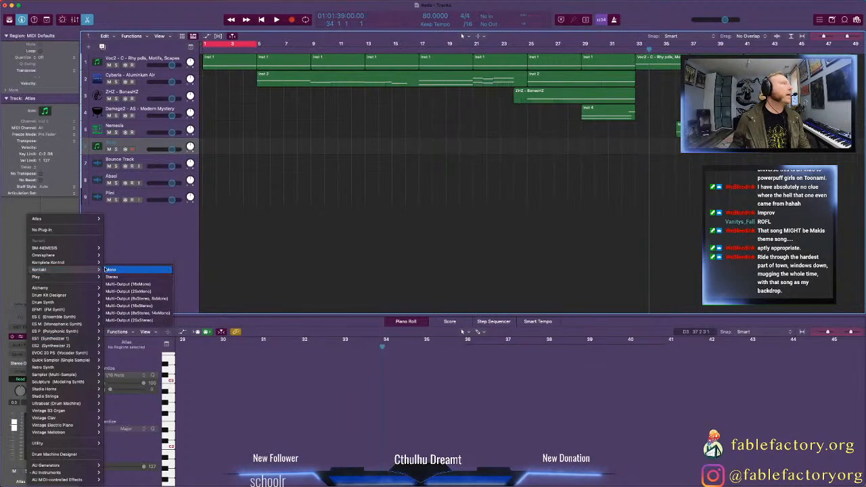
{"action": "left_click", "coordinate": [125, 278]}
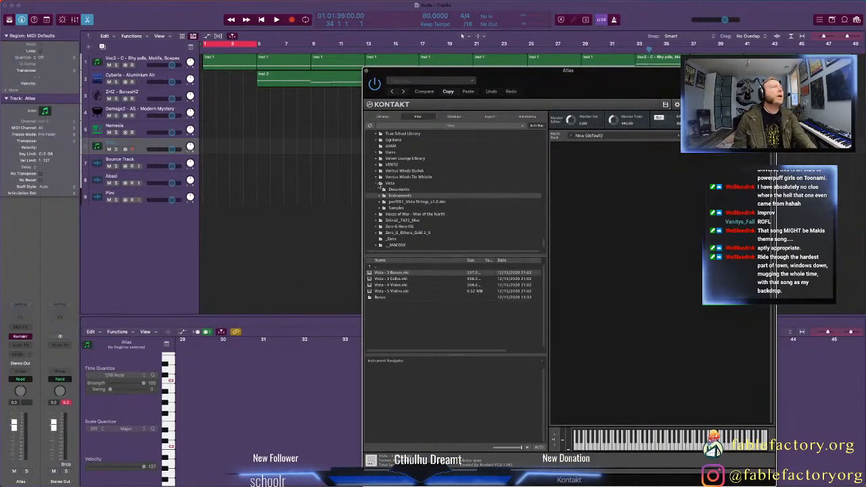
Step: Browse Kontakt's files for the instruments in the Sounds From Hell Hits & Transitions and Ambience & Underscore libraries
{"action": "left_click", "coordinate": [379, 183]}
{"action": "scroll", "coordinate": [424, 196], "scroll_direction": "up", "scroll_amount": 8}
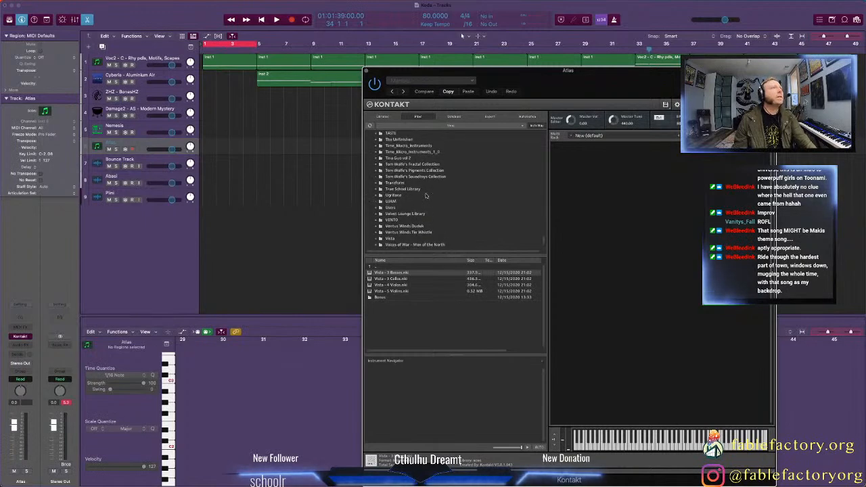
{"action": "scroll", "coordinate": [425, 195], "scroll_direction": "up", "scroll_amount": 10}
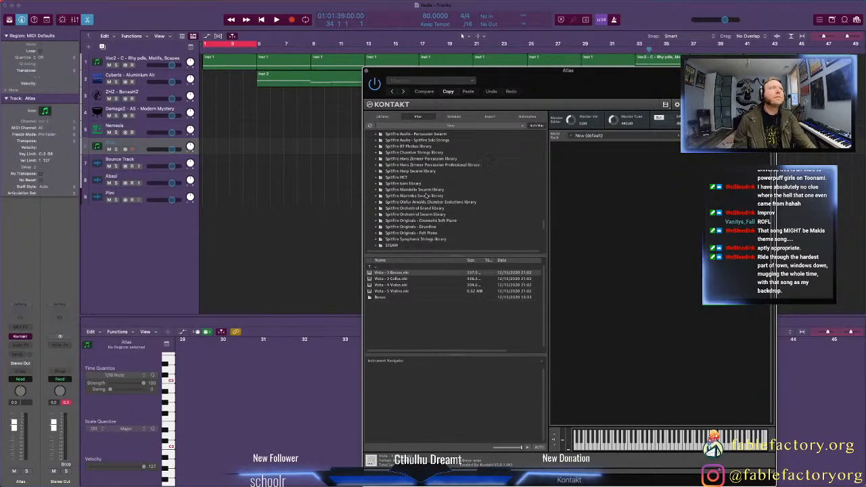
{"action": "scroll", "coordinate": [427, 195], "scroll_direction": "up", "scroll_amount": 5}
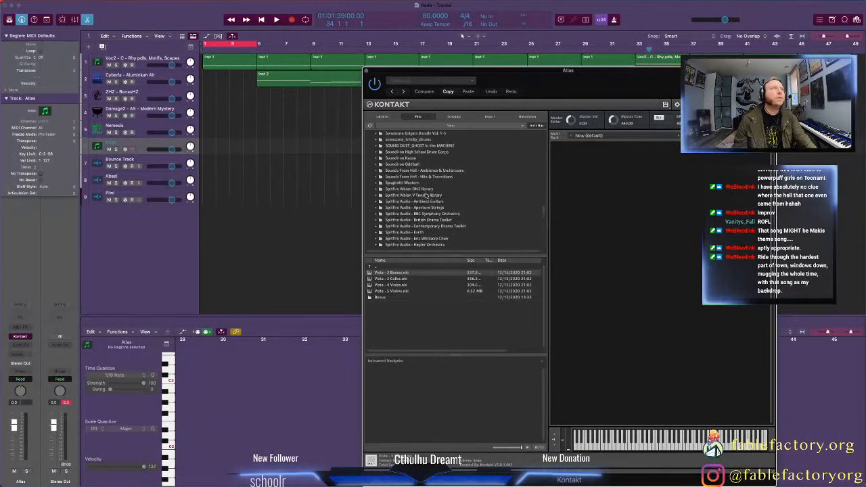
{"action": "left_click", "coordinate": [437, 177]}
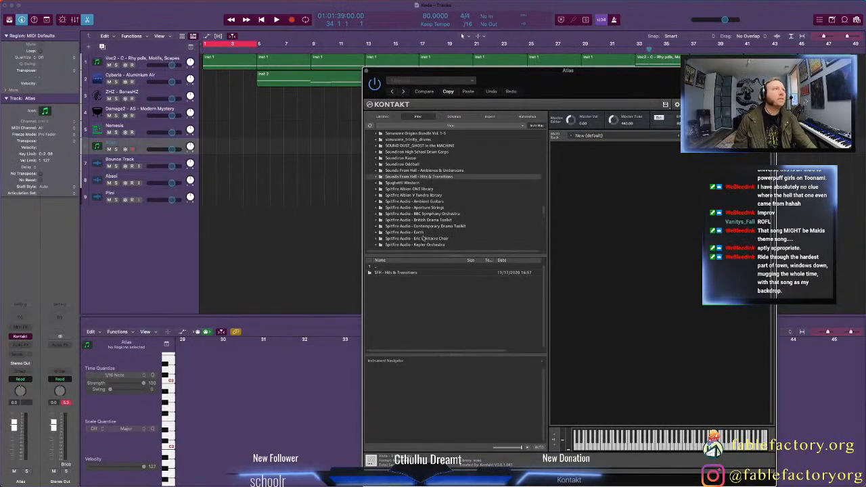
{"action": "double_click", "coordinate": [401, 278]}
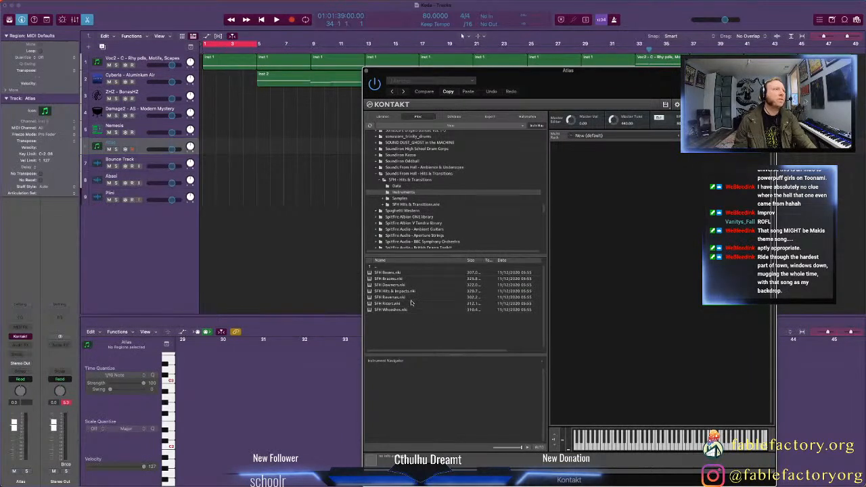
{"action": "left_click", "coordinate": [443, 174]}
{"action": "double_click", "coordinate": [443, 174]}
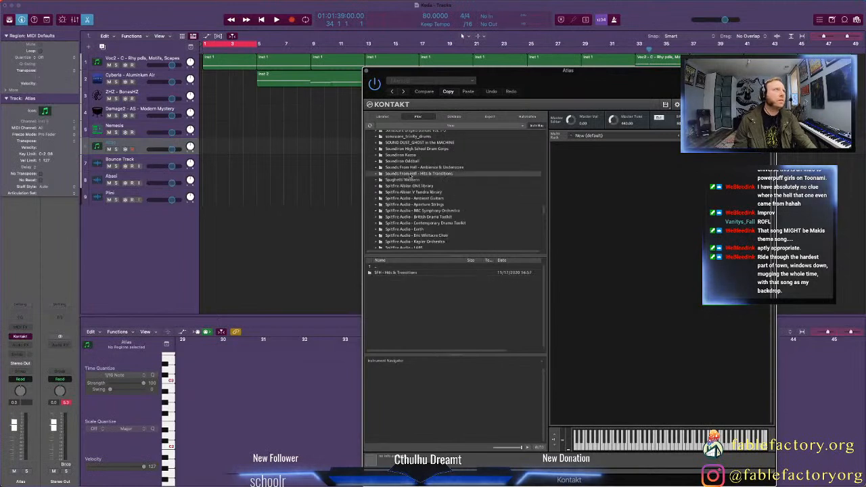
{"action": "left_click", "coordinate": [423, 167]}
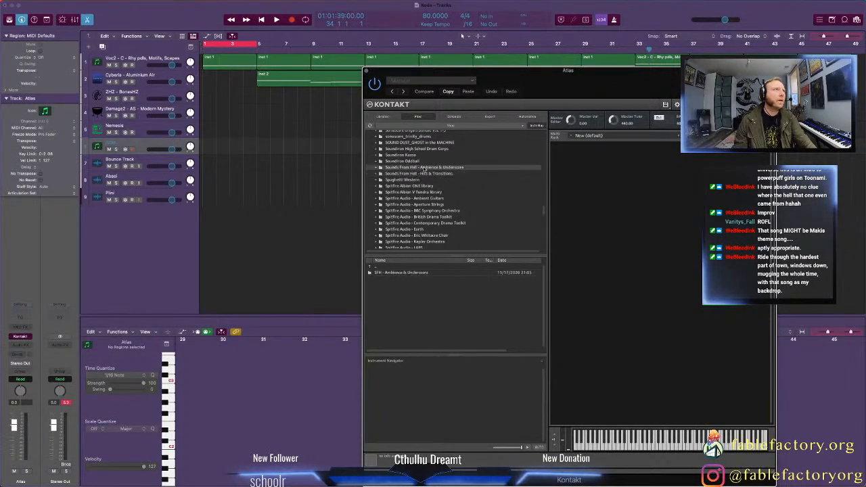
{"action": "double_click", "coordinate": [404, 272]}
{"action": "left_click", "coordinate": [399, 279]}
{"action": "double_click", "coordinate": [399, 279]}
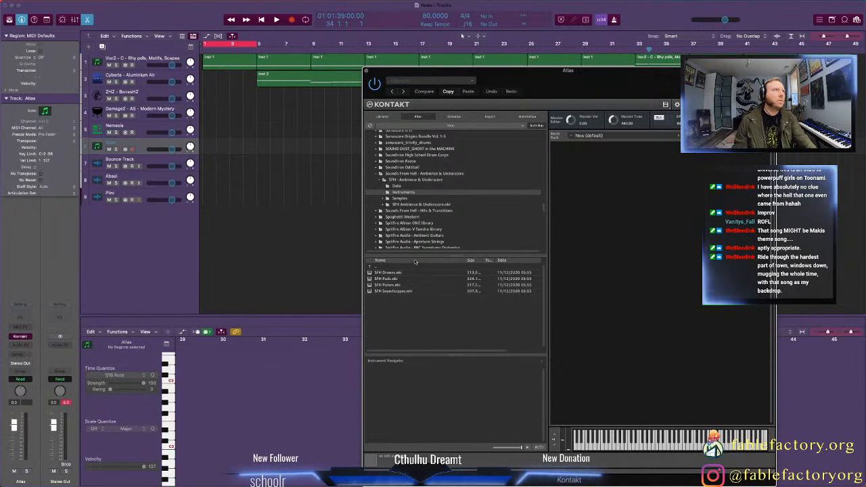
Step: Load SFH Whooshes from the Sounds From Hell Hits & Transitions instruments, audition it and replace it with SFH Braams
{"action": "double_click", "coordinate": [406, 211]}
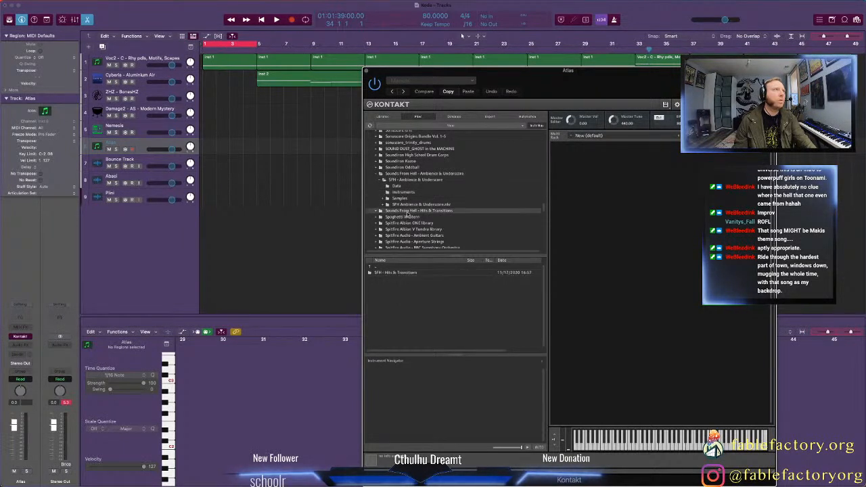
{"action": "left_click", "coordinate": [404, 230]}
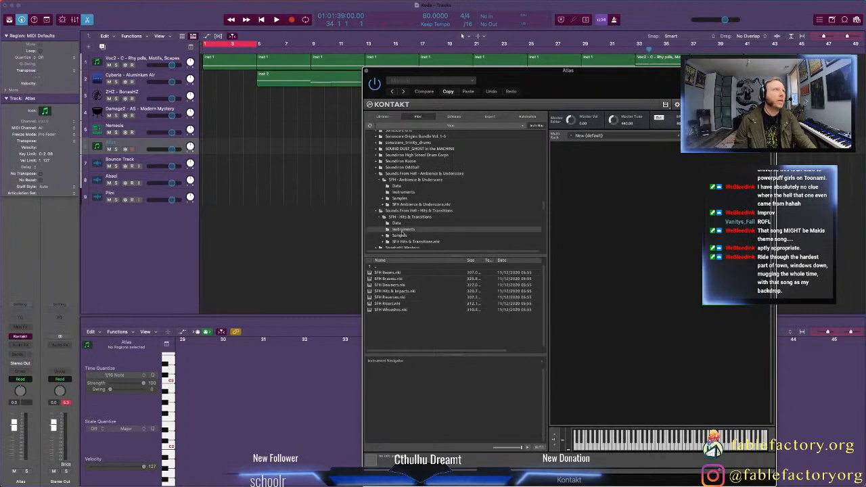
{"action": "double_click", "coordinate": [399, 310]}
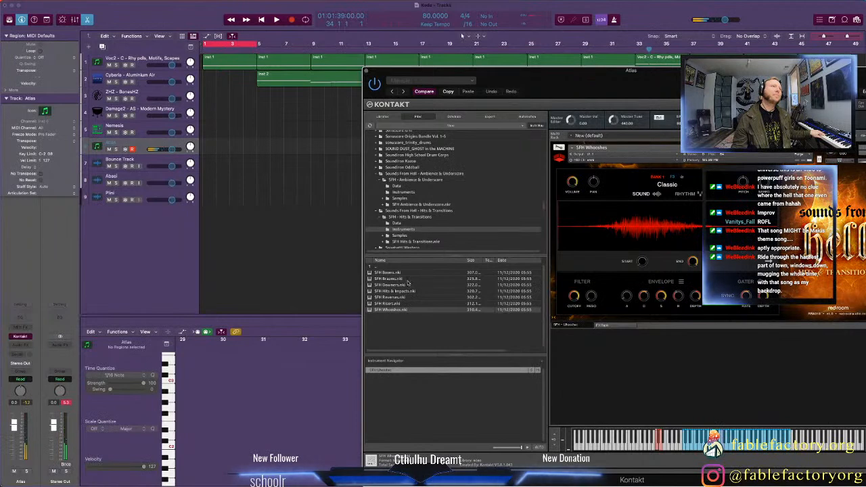
{"action": "double_click", "coordinate": [399, 279]}
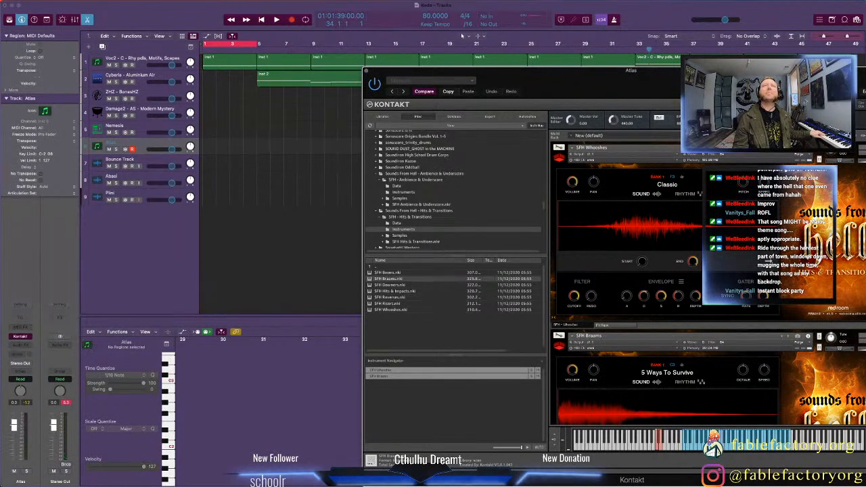
{"action": "key", "text": "Delete"}
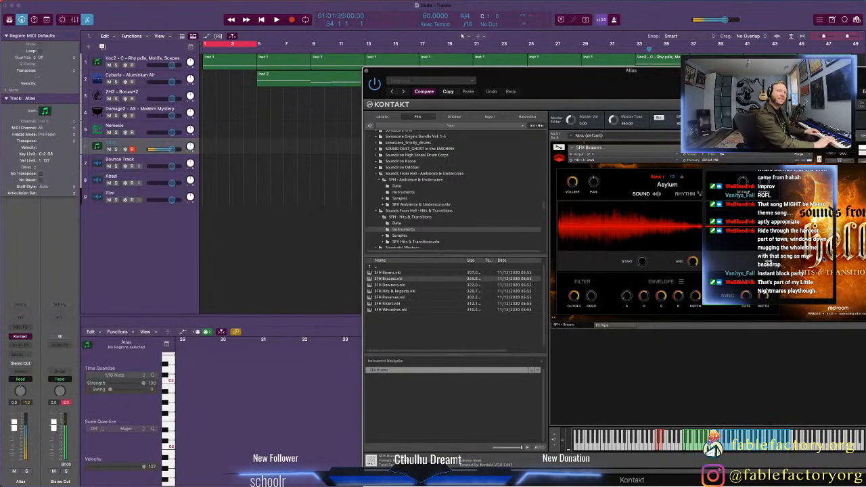
Step: Record a single held note on the Atlas track from bar 35 to about bar 37 and select it
{"action": "left_click_drag", "start_coordinate": [633, 71], "coordinate": [688, 151]}
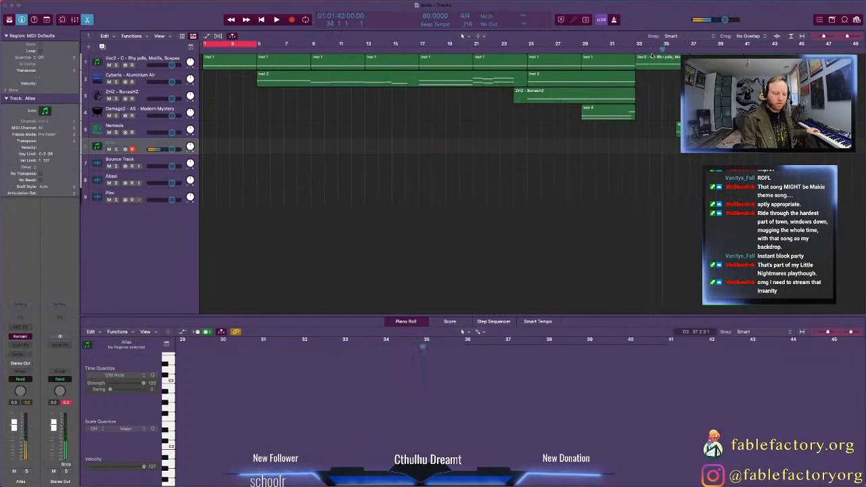
{"action": "key", "text": "r"}
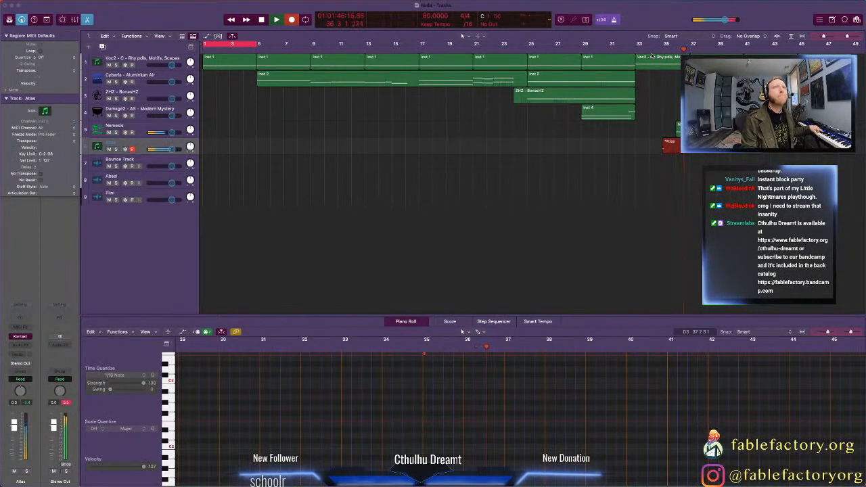
{"action": "key", "text": "space"}
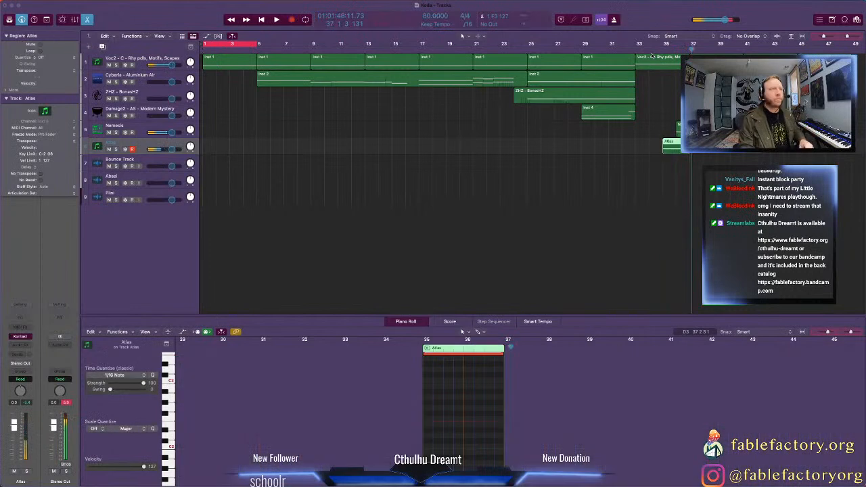
{"action": "scroll", "coordinate": [466, 396], "scroll_direction": "up", "scroll_amount": 4}
{"action": "left_click", "coordinate": [466, 406]}
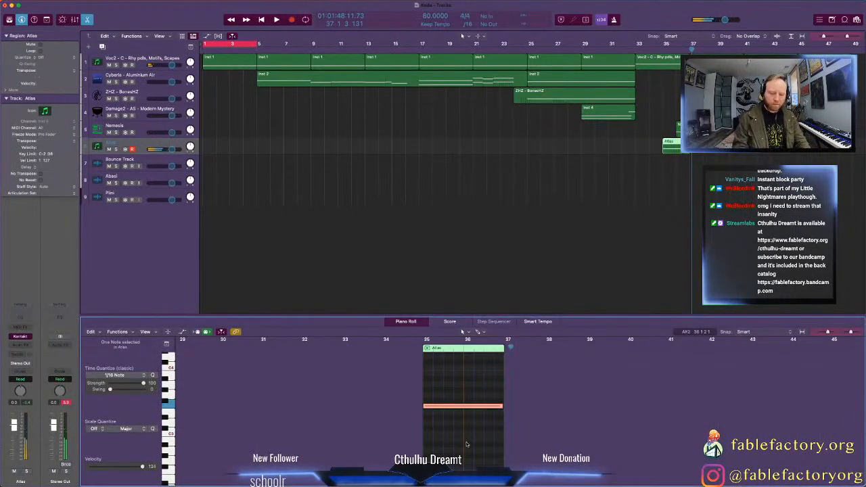
Step: Add a new instrument track below Atlas and open its Komplete Kontrol instrument
{"action": "left_click", "coordinate": [141, 144]}
{"action": "key", "text": "super+d"}
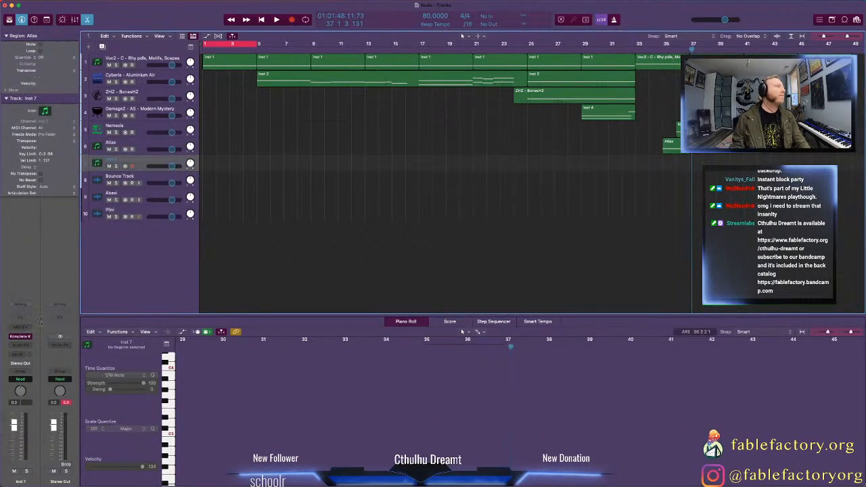
{"action": "left_click", "coordinate": [21, 337]}
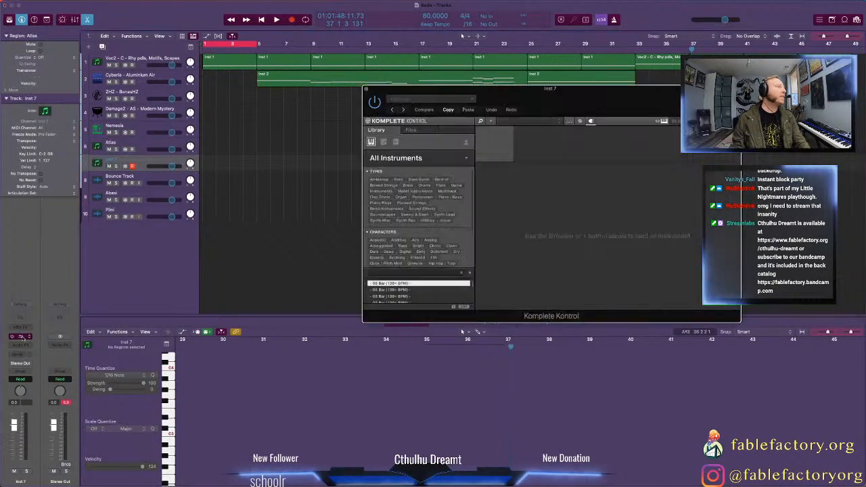
Step: Choose Heavyocity's Gravity from the instrument library and load its Tonal Sweeps preset
{"action": "left_click", "coordinate": [446, 160]}
{"action": "scroll", "coordinate": [435, 232], "scroll_direction": "down", "scroll_amount": 10}
{"action": "scroll", "coordinate": [435, 233], "scroll_direction": "down", "scroll_amount": 10}
{"action": "scroll", "coordinate": [437, 234], "scroll_direction": "up", "scroll_amount": 3}
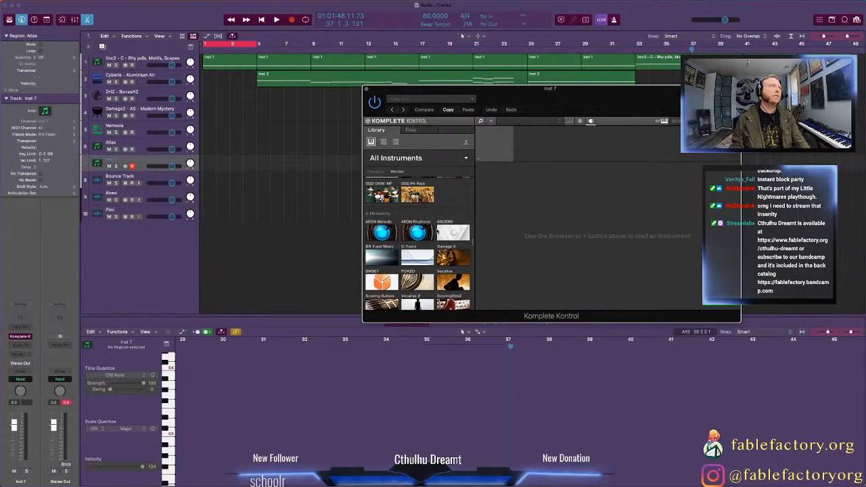
{"action": "scroll", "coordinate": [437, 232], "scroll_direction": "down", "scroll_amount": 3}
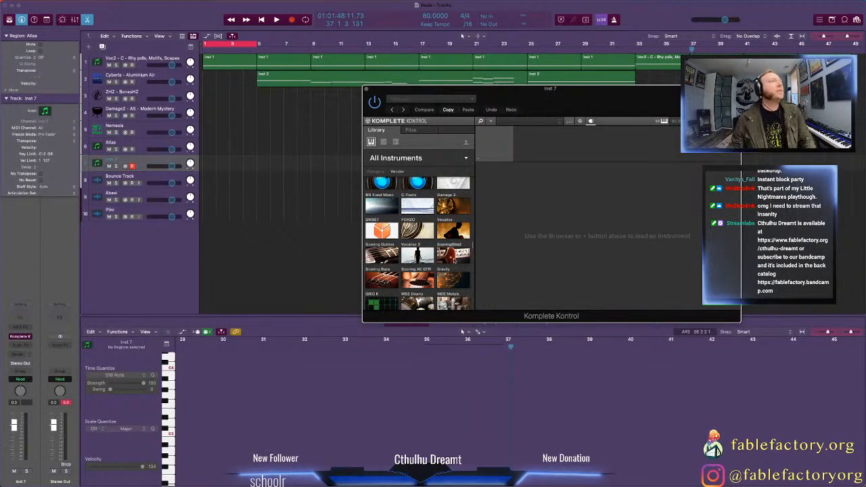
{"action": "left_click", "coordinate": [454, 279]}
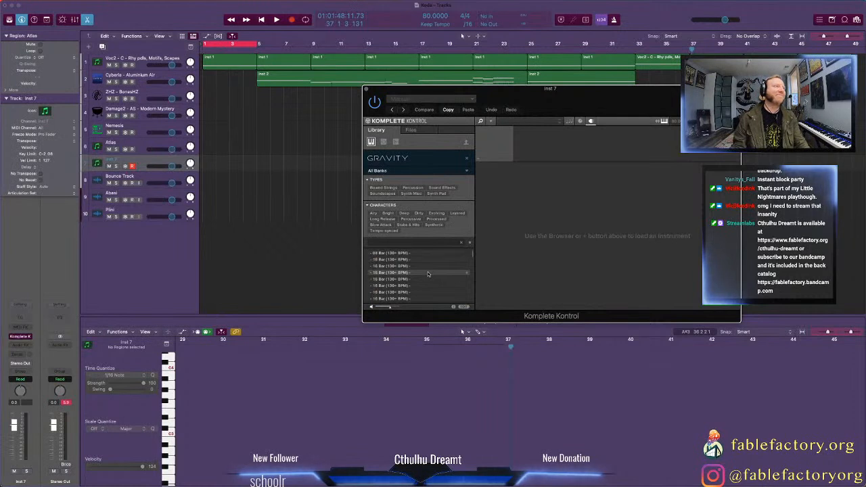
{"action": "scroll", "coordinate": [428, 273], "scroll_direction": "down", "scroll_amount": 3}
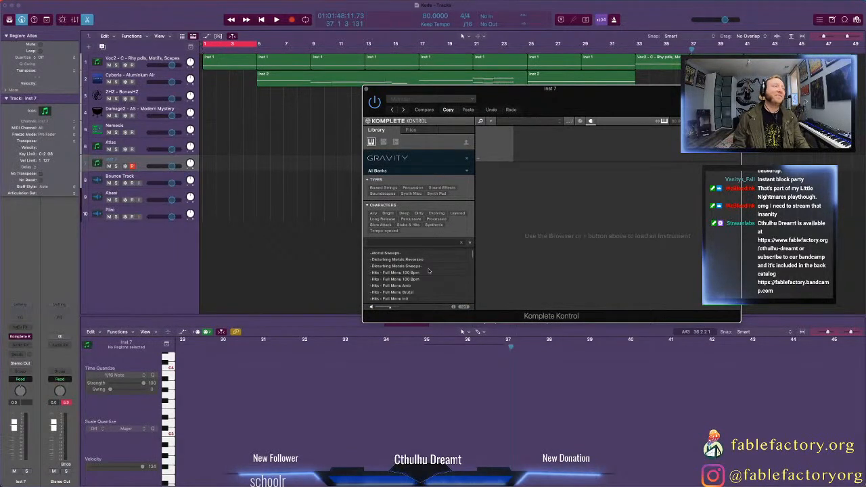
{"action": "scroll", "coordinate": [428, 271], "scroll_direction": "down", "scroll_amount": 3}
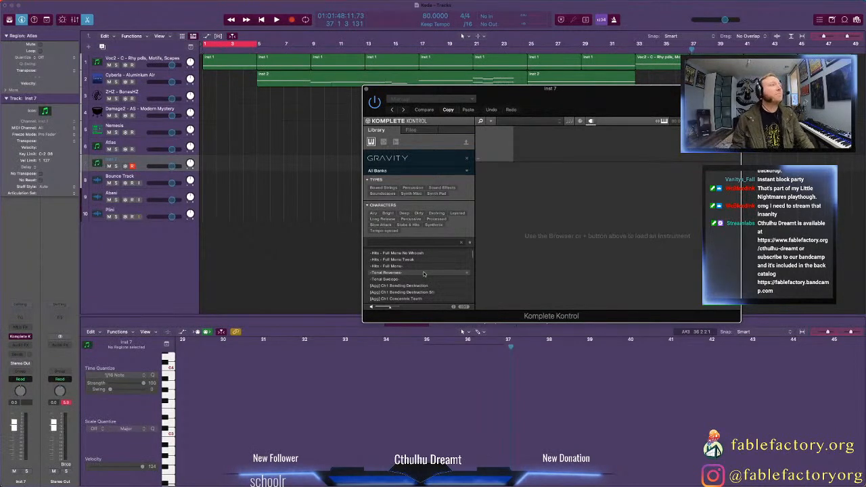
{"action": "left_click", "coordinate": [418, 279]}
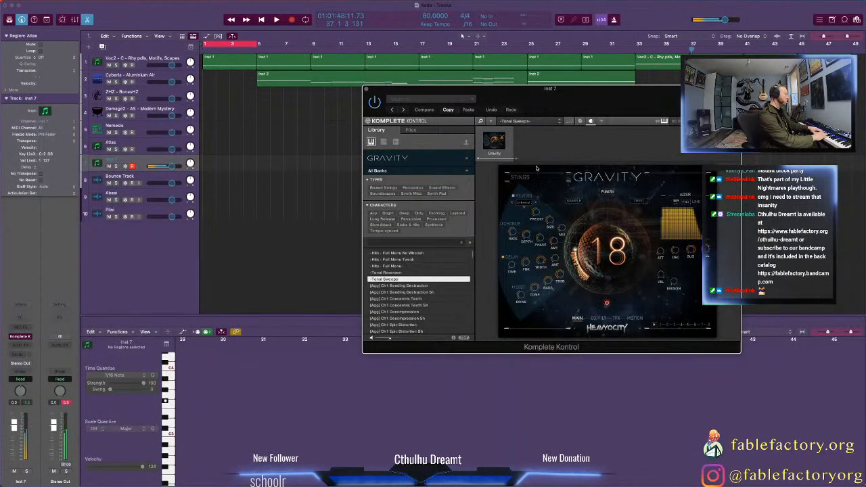
Step: Record a short Gravity sweep on the Inst 7 track at bar 34, resume playback briefly and close the instrument window
{"action": "left_click_drag", "start_coordinate": [541, 88], "coordinate": [544, 186]}
{"action": "left_click", "coordinate": [648, 50]}
{"action": "key", "text": "r"}
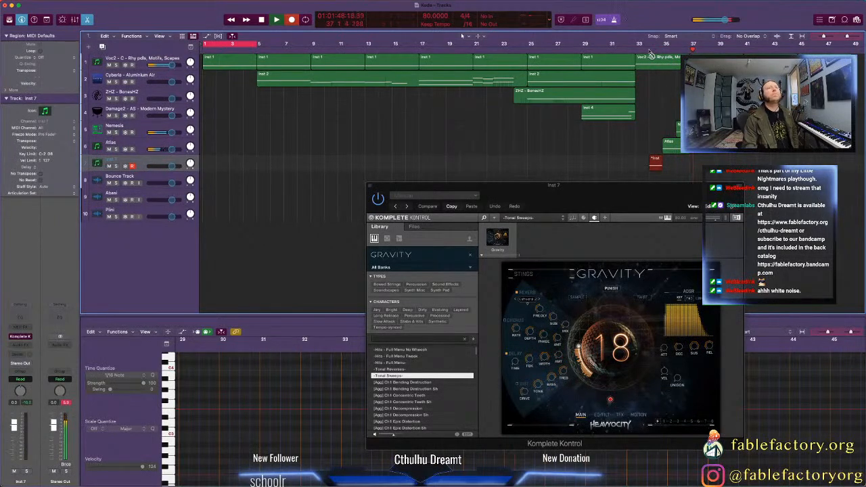
{"action": "key", "text": "space"}
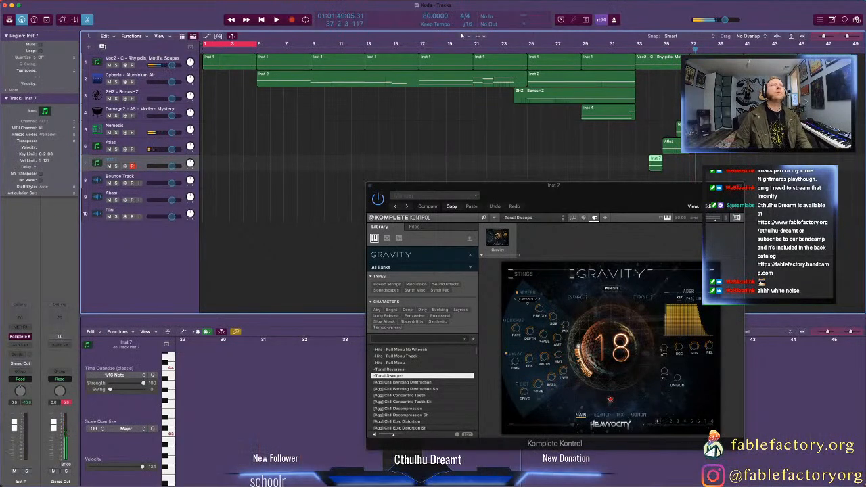
{"action": "key", "text": "space"}
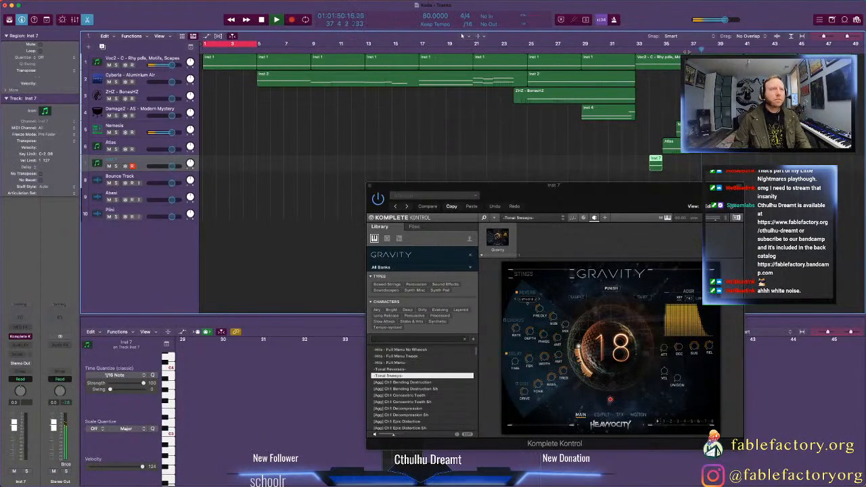
{"action": "left_click", "coordinate": [371, 186]}
{"action": "key", "text": "space"}
Step: Insert the BABY Audio I Heart NY compressor on the Nemesis track and solo that track
{"action": "left_click", "coordinate": [140, 125]}
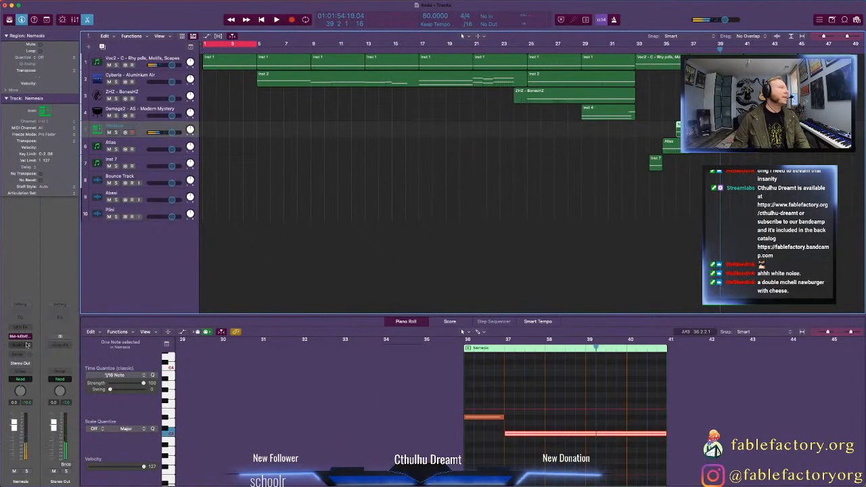
{"action": "left_click", "coordinate": [24, 345]}
{"action": "mouse_move", "coordinate": [45, 386]}
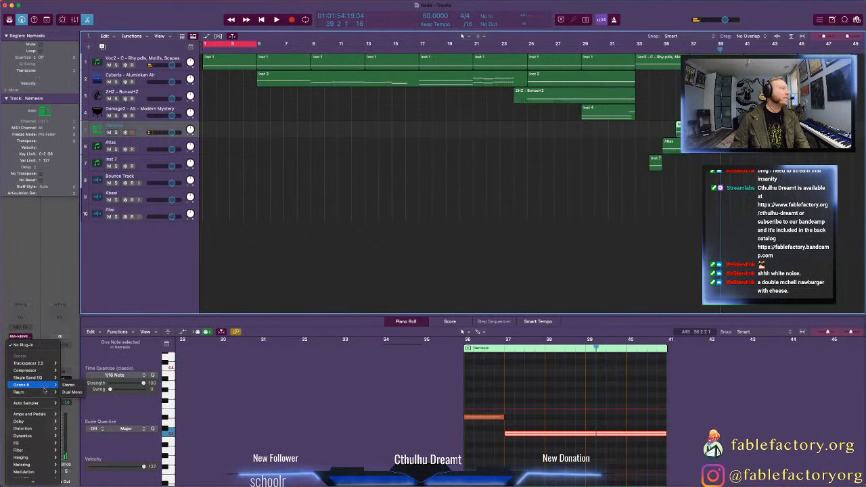
{"action": "mouse_move", "coordinate": [45, 365]}
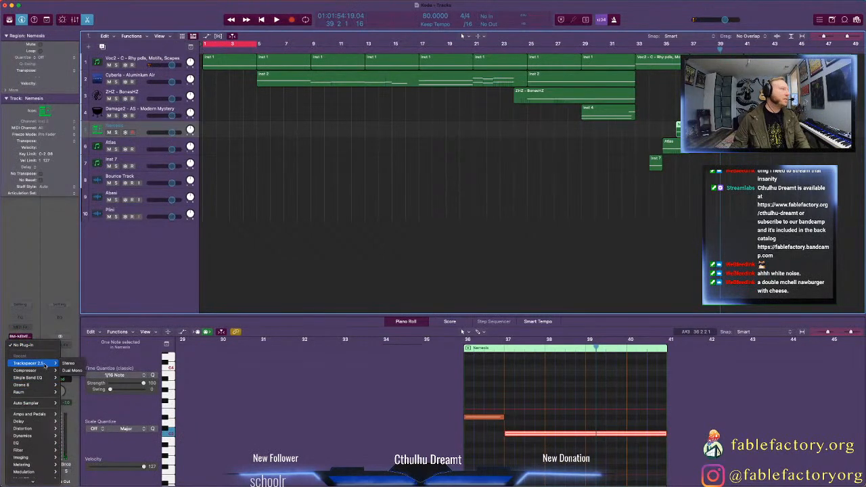
{"action": "mouse_move", "coordinate": [36, 481]}
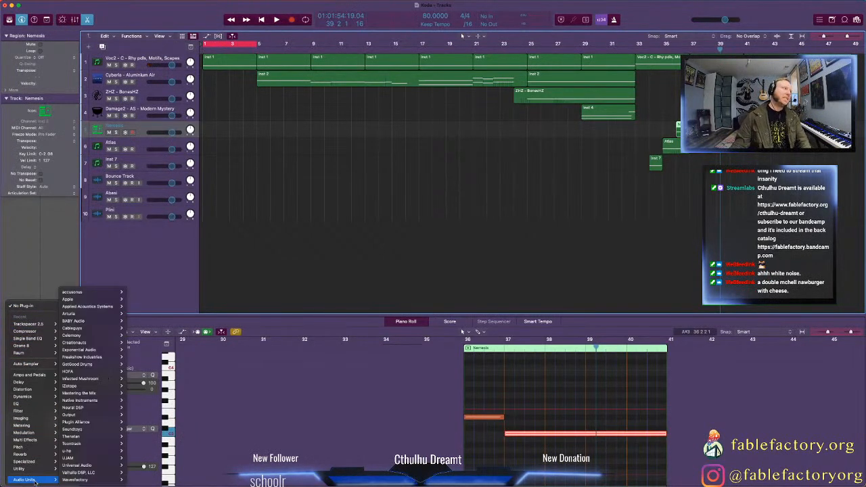
{"action": "mouse_move", "coordinate": [111, 344]}
{"action": "mouse_move", "coordinate": [101, 430]}
{"action": "mouse_move", "coordinate": [150, 380]}
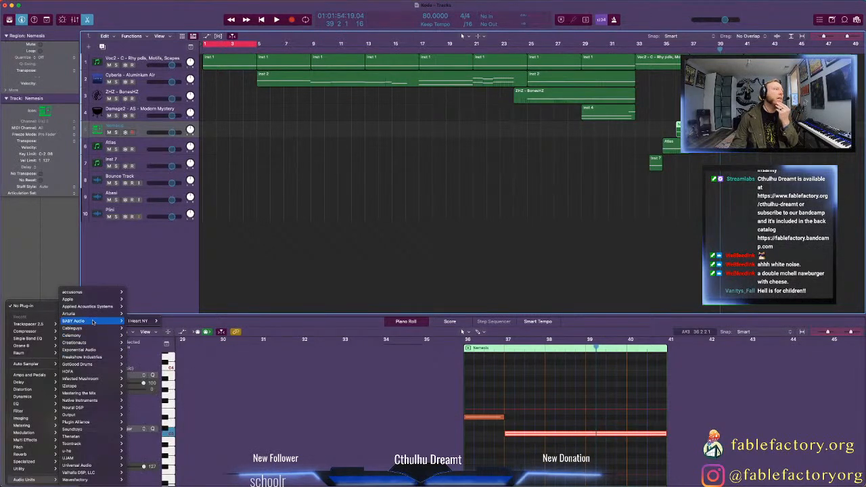
{"action": "left_click", "coordinate": [139, 321]}
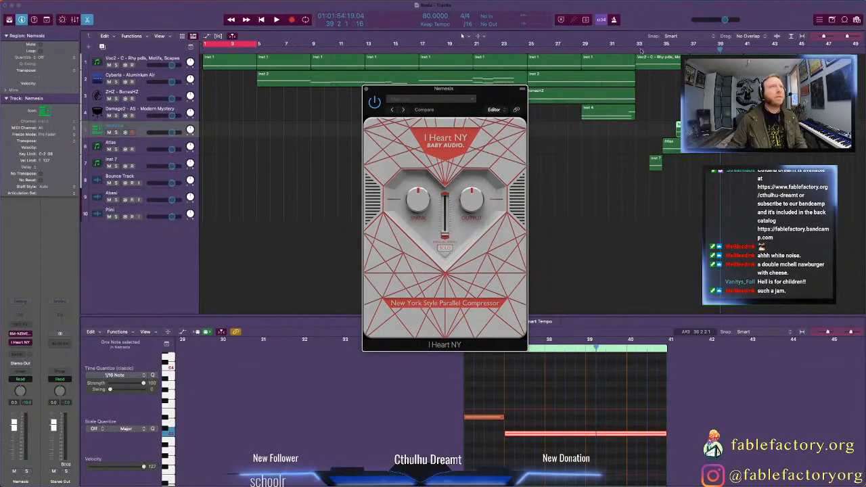
{"action": "key", "text": "s"}
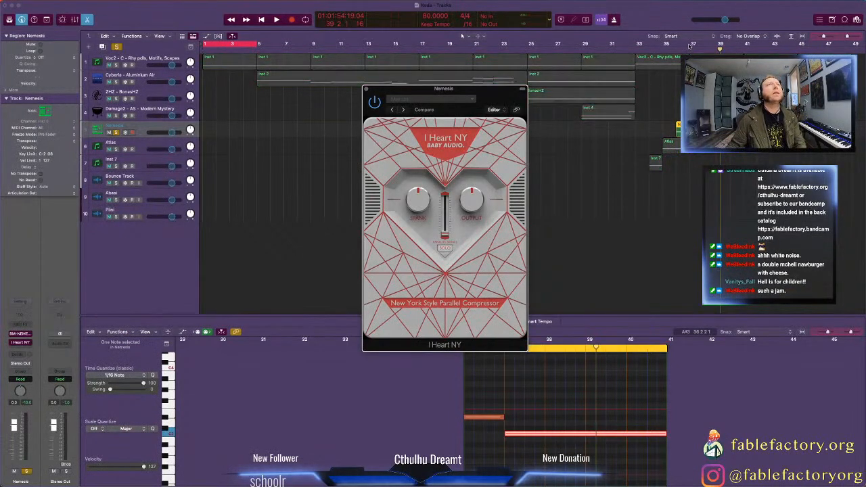
Step: Loop bars 37 to 41 and play the soloed Nemesis track with the I Heart NY compressor bypassed
{"action": "left_click_drag", "start_coordinate": [690, 46], "coordinate": [744, 43]}
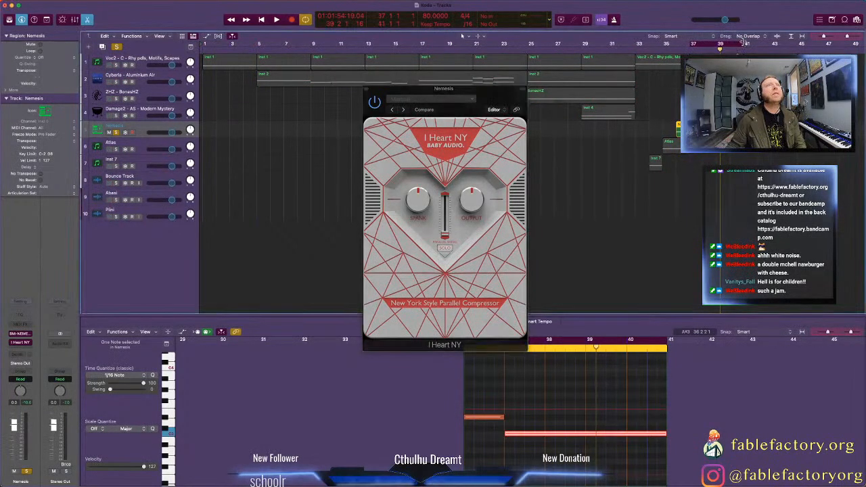
{"action": "left_click", "coordinate": [375, 103]}
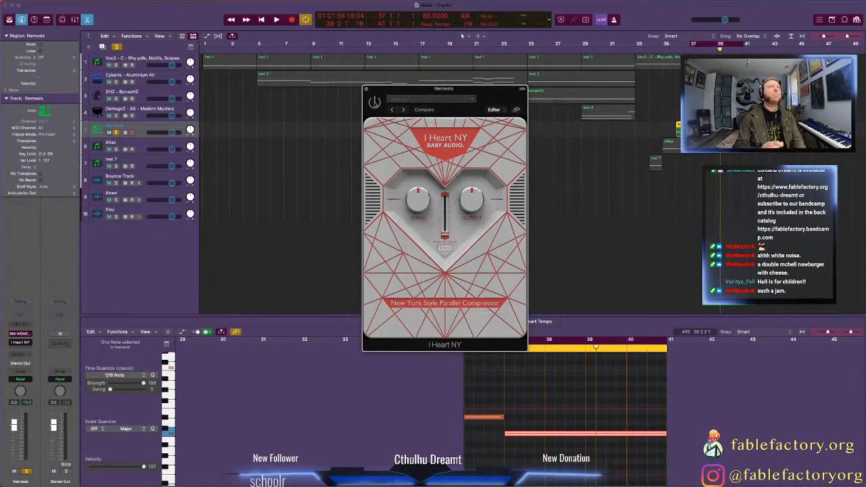
{"action": "key", "text": "space"}
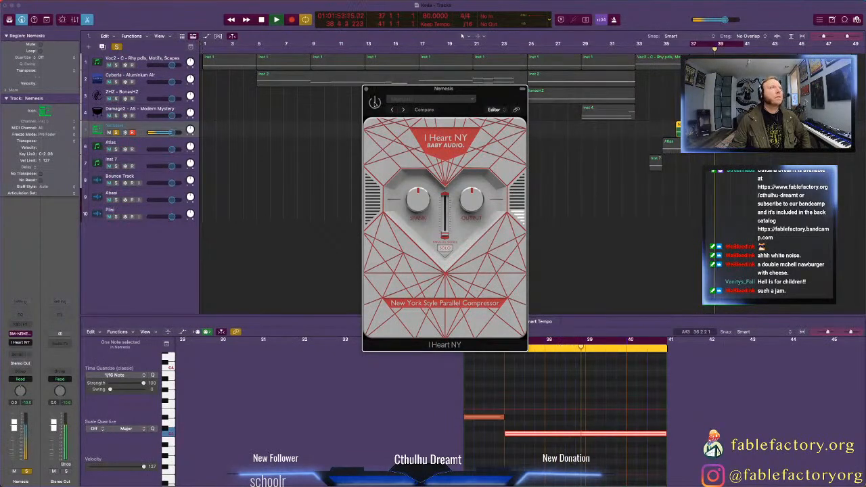
Step: Raise the compressor's parallel signal fader to about midway, check its soloed signal, then end looping and unsolo Nemesis
{"action": "left_click_drag", "start_coordinate": [424, 197], "coordinate": [423, 165]}
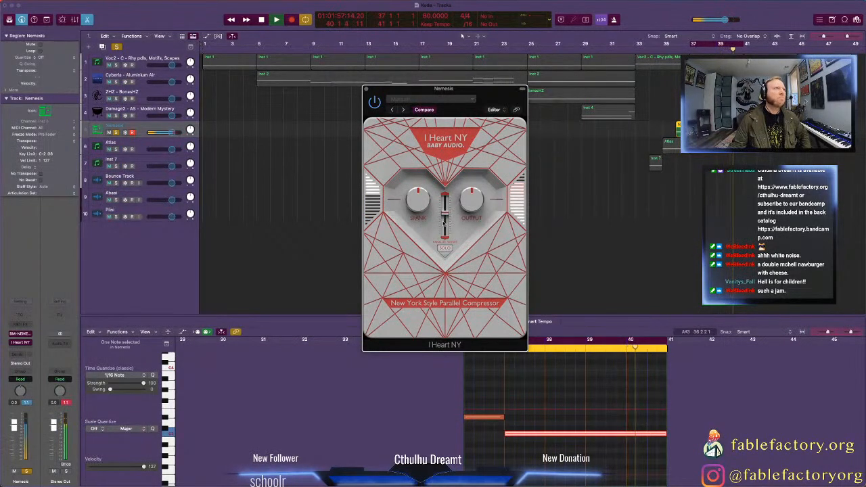
{"action": "left_click", "coordinate": [446, 249]}
{"action": "left_click", "coordinate": [446, 248]}
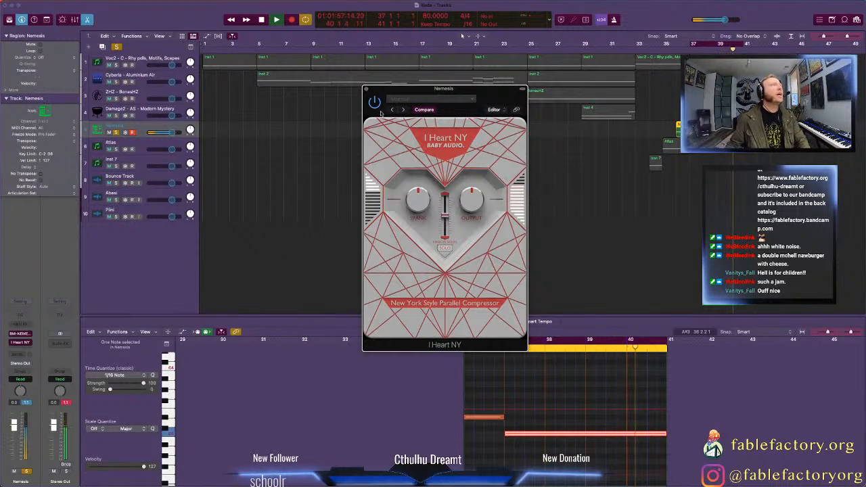
{"action": "left_click", "coordinate": [697, 45]}
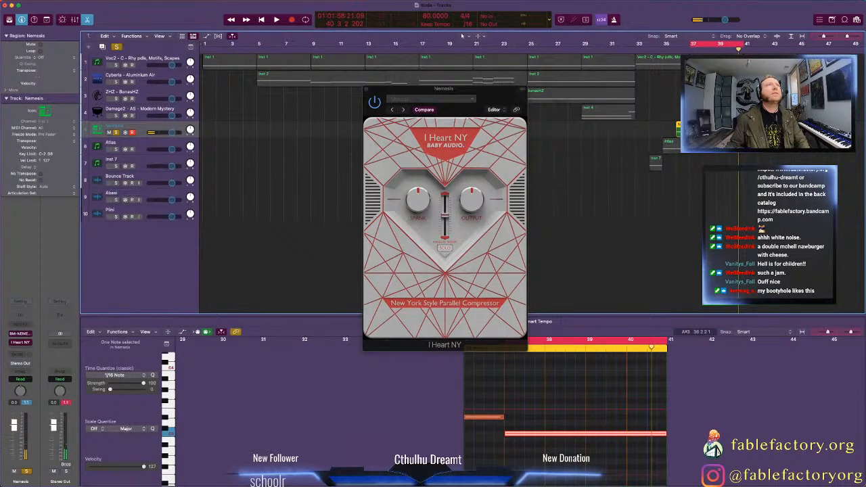
{"action": "key", "text": "s"}
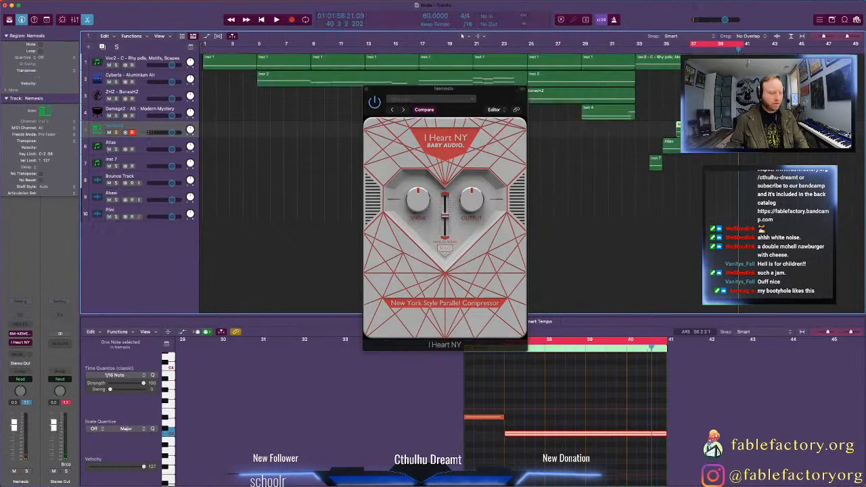
Step: Rename the Atlas track as "SFH - Braaaaaaam"
{"action": "left_click", "coordinate": [155, 143]}
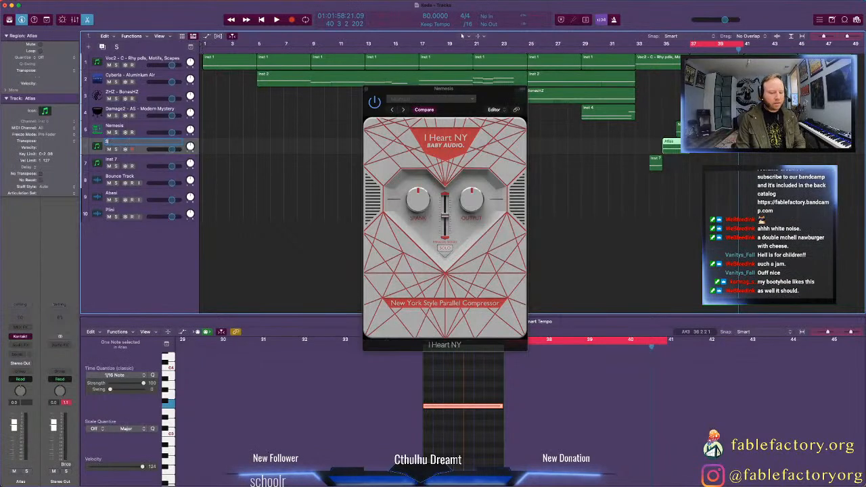
{"action": "type", "text": "SFH - Braa"}
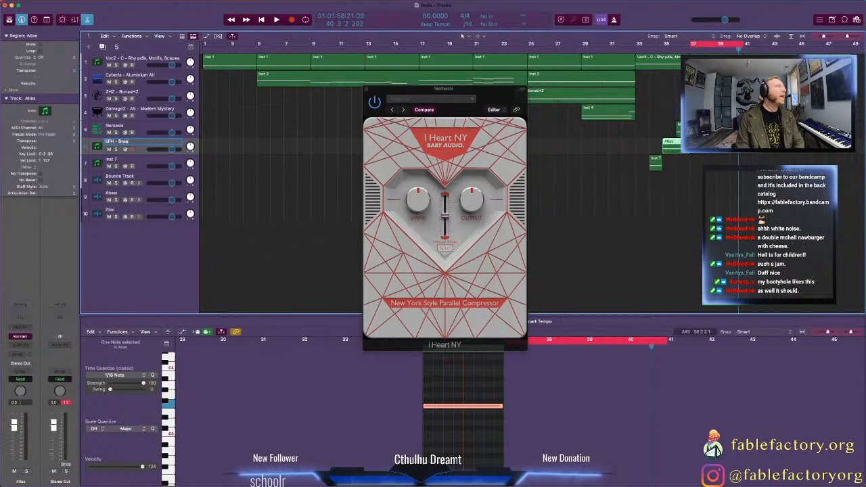
{"action": "type", "text": "aaaaam"}
{"action": "key", "text": "Return"}
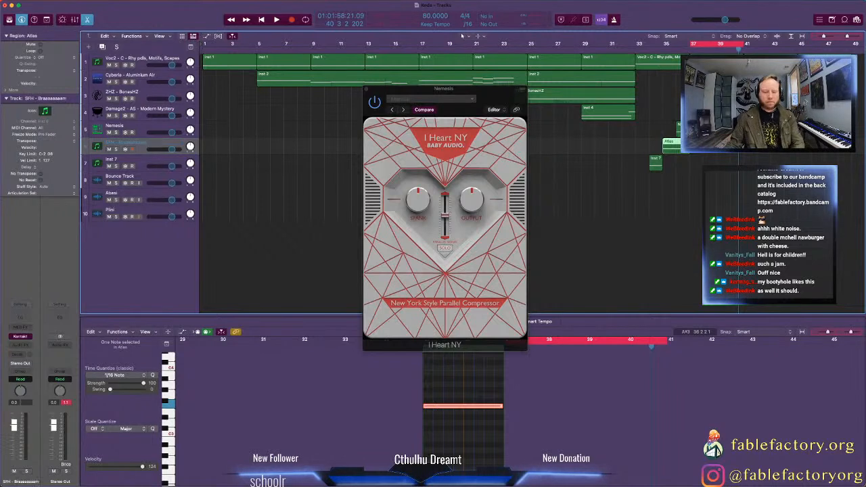
Step: Rename the Inst 7 track as "Gravity - Tonal Sweep"
{"action": "left_click", "coordinate": [144, 162]}
{"action": "double_click", "coordinate": [144, 159]}
{"action": "type", "text": "Gl"}
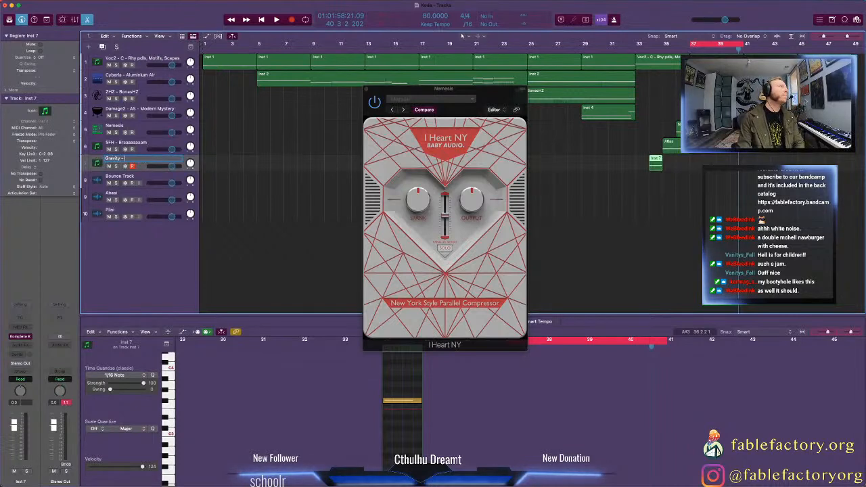
{"action": "type", "text": "avity - Tonal Sweep"}
{"action": "key", "text": "Return"}
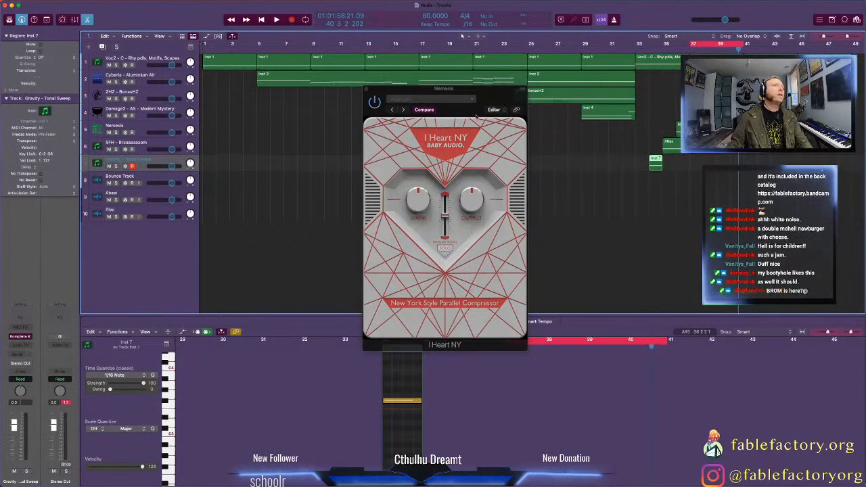
Step: Lower the SFH - Braaaaaaam track's volume slightly and play back the section leading past bar 37
{"action": "left_click_drag", "start_coordinate": [174, 150], "coordinate": [166, 149]}
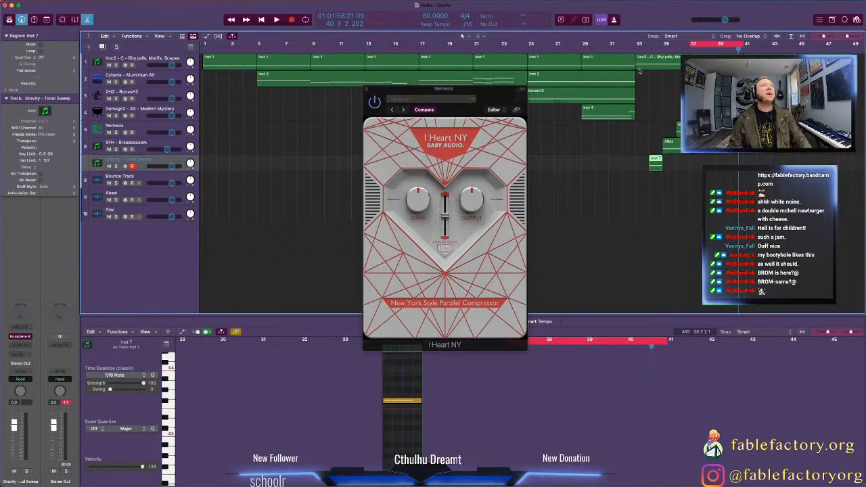
{"action": "key", "text": "space"}
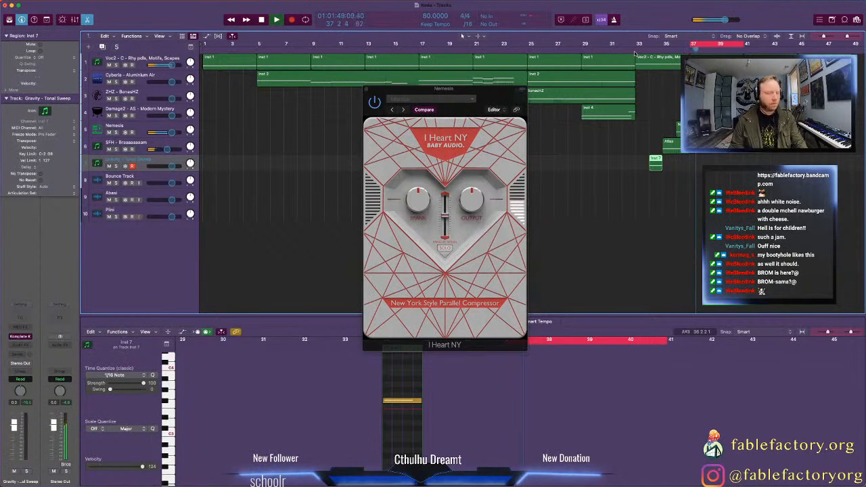
{"action": "key", "text": "space"}
Step: Inspect the short first note of the Nemesis region at bar 36, close the compressor window and replay the passage around bar 37
{"action": "left_click", "coordinate": [678, 128]}
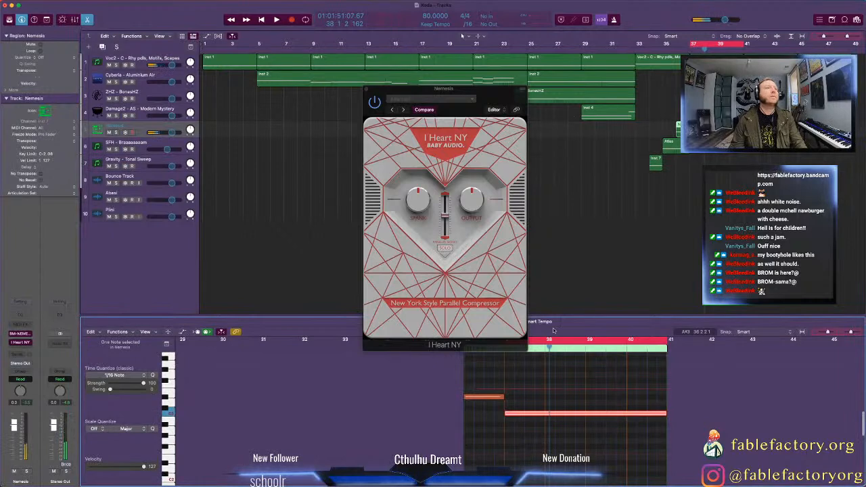
{"action": "left_click", "coordinate": [485, 397]}
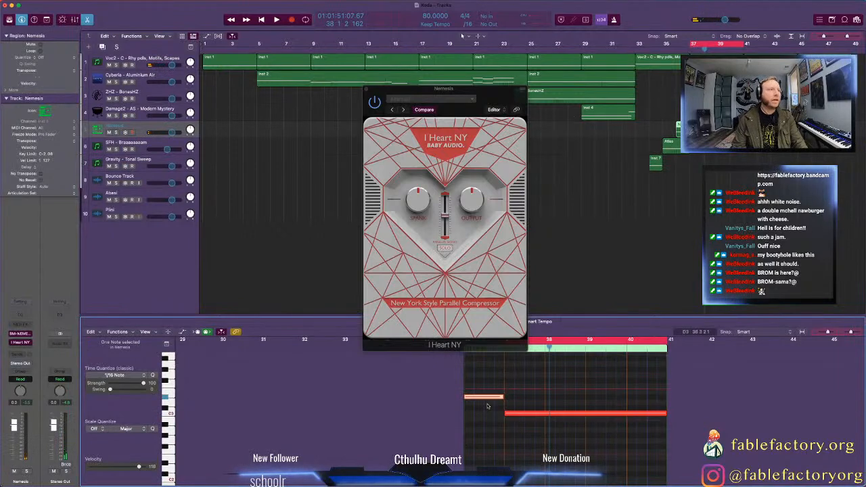
{"action": "left_click", "coordinate": [365, 89]}
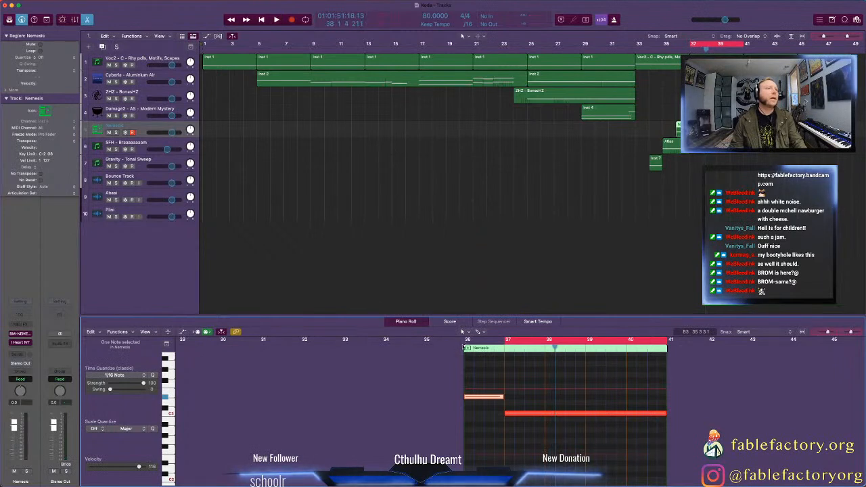
{"action": "key", "text": "space"}
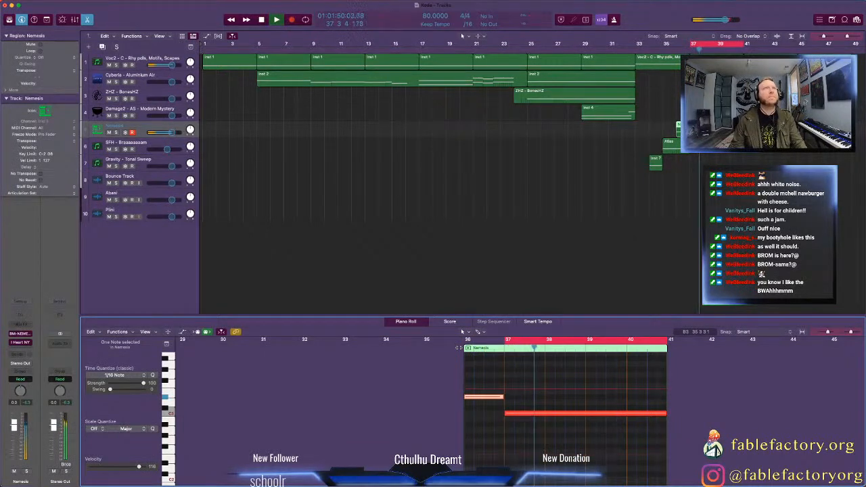
{"action": "key", "text": "space"}
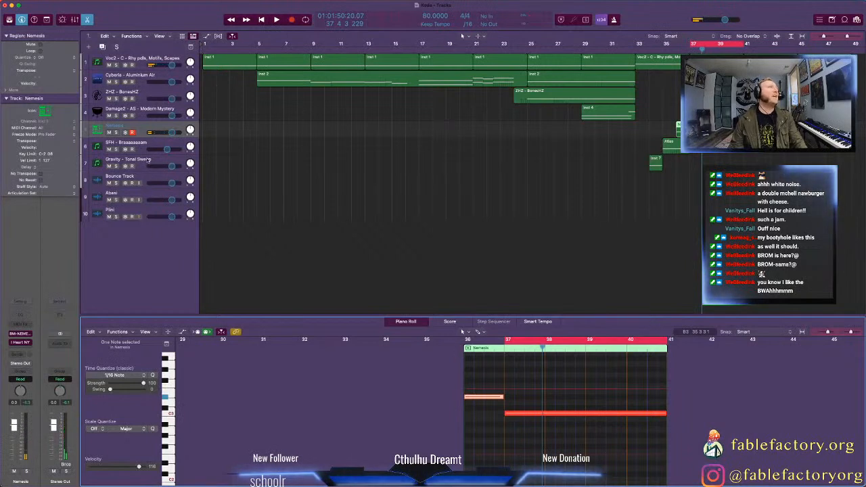
Step: Add a new instrument track below Gravity - Tonal Sweep and open its Komplete Kontrol instrument
{"action": "left_click", "coordinate": [148, 159]}
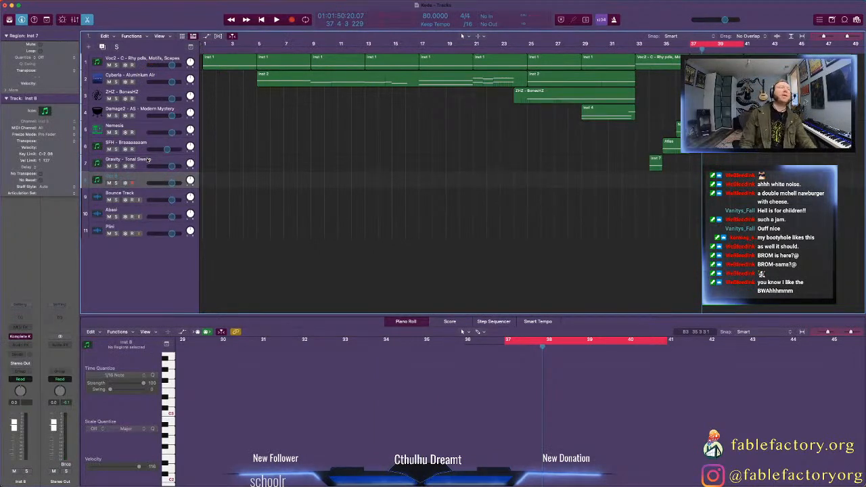
{"action": "key", "text": "Return"}
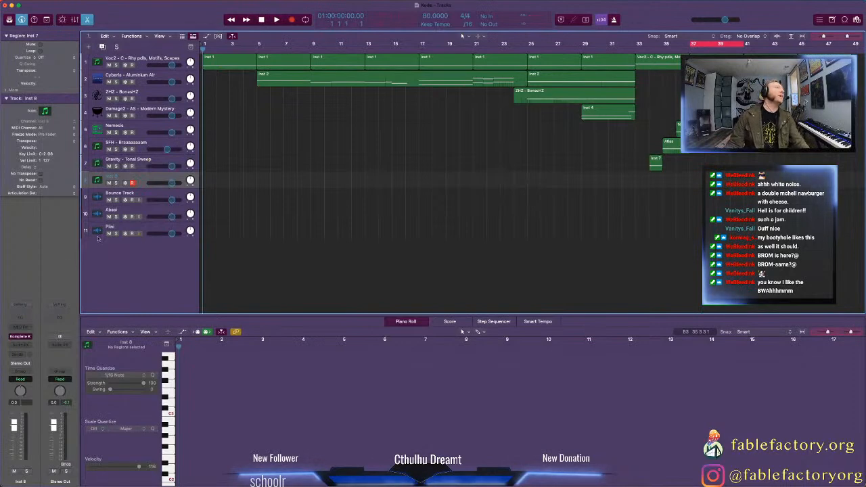
{"action": "left_click", "coordinate": [21, 337]}
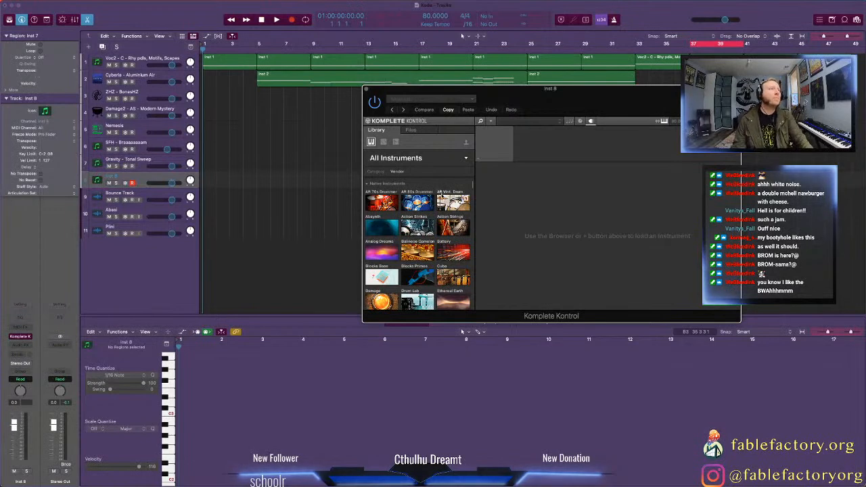
Step: Browse the Komplete Kontrol instrument library and choose Massive X
{"action": "scroll", "coordinate": [442, 195], "scroll_direction": "down", "scroll_amount": 10}
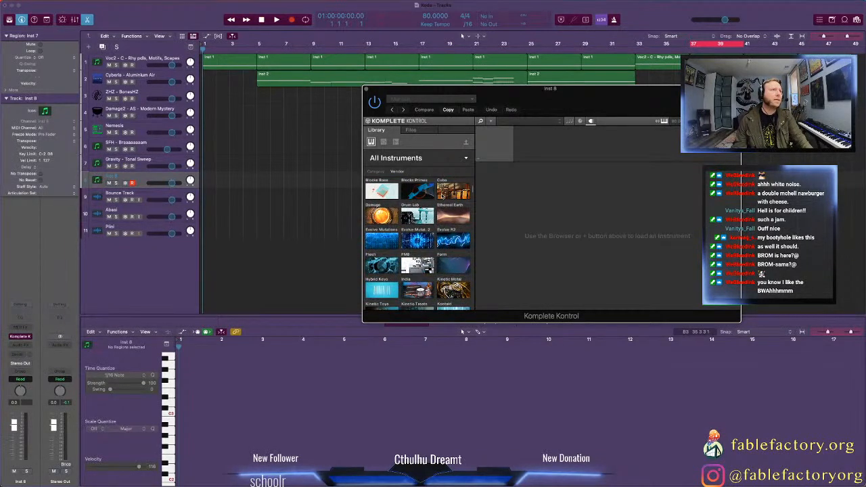
{"action": "scroll", "coordinate": [441, 196], "scroll_direction": "down", "scroll_amount": 5}
{"action": "left_click_drag", "start_coordinate": [554, 101], "coordinate": [559, 237]}
{"action": "left_click", "coordinate": [433, 294]}
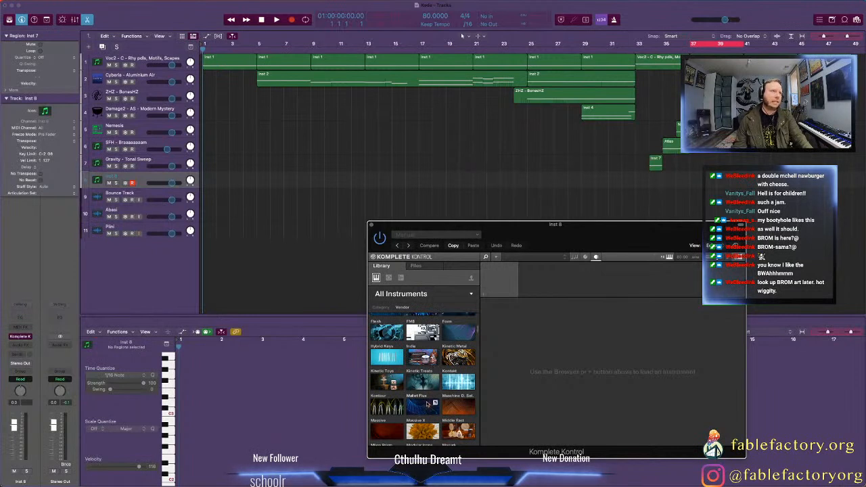
{"action": "scroll", "coordinate": [427, 404], "scroll_direction": "down", "scroll_amount": 1}
{"action": "scroll", "coordinate": [427, 404], "scroll_direction": "down", "scroll_amount": 1}
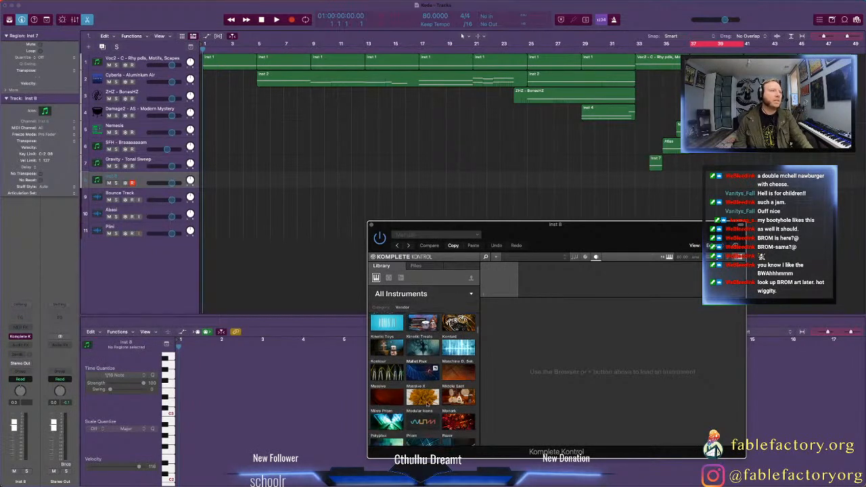
{"action": "left_click", "coordinate": [424, 400]}
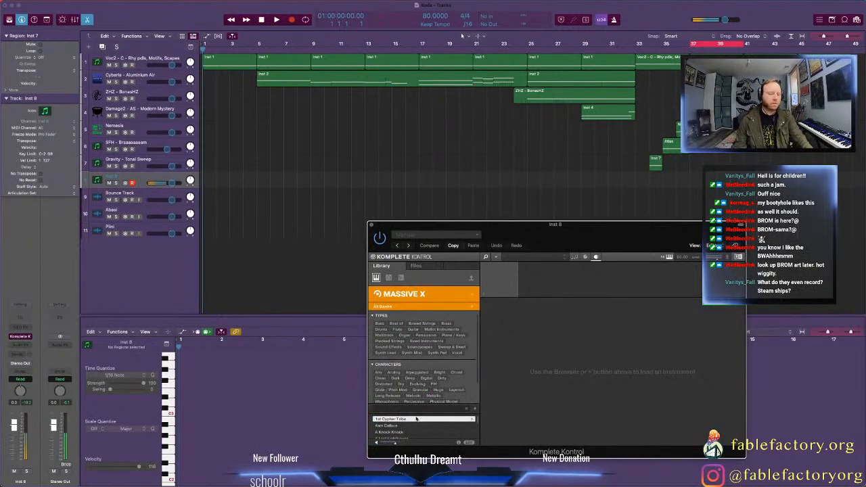
Step: Filter the Massive X presets to Bass, preview several and load Anti Eight
{"action": "left_click", "coordinate": [381, 324]}
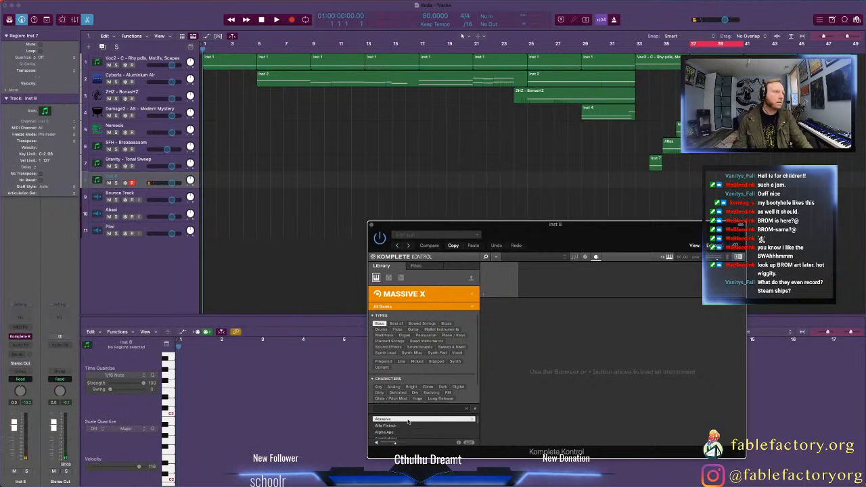
{"action": "key", "text": "Down"}
{"action": "key", "text": "Down"}
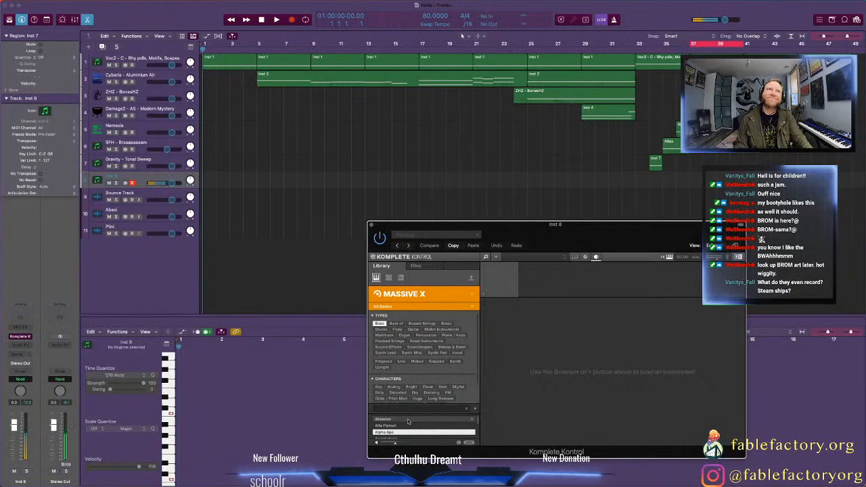
{"action": "key", "text": "Down"}
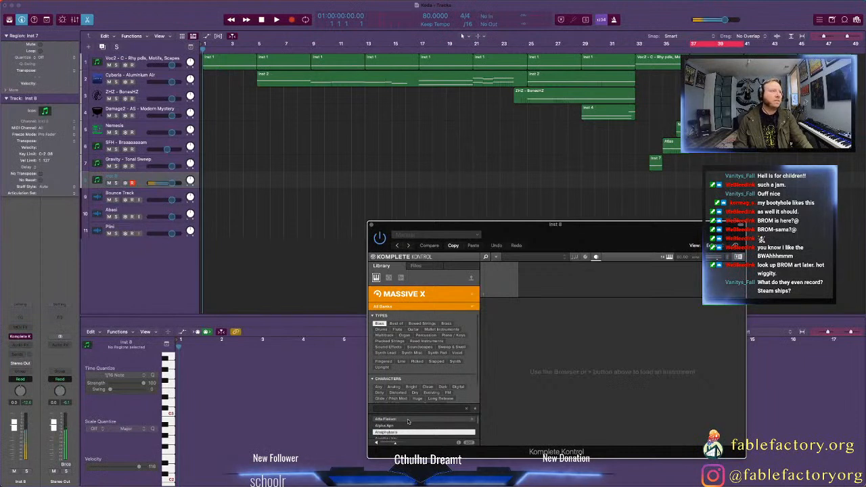
{"action": "key", "text": "Down"}
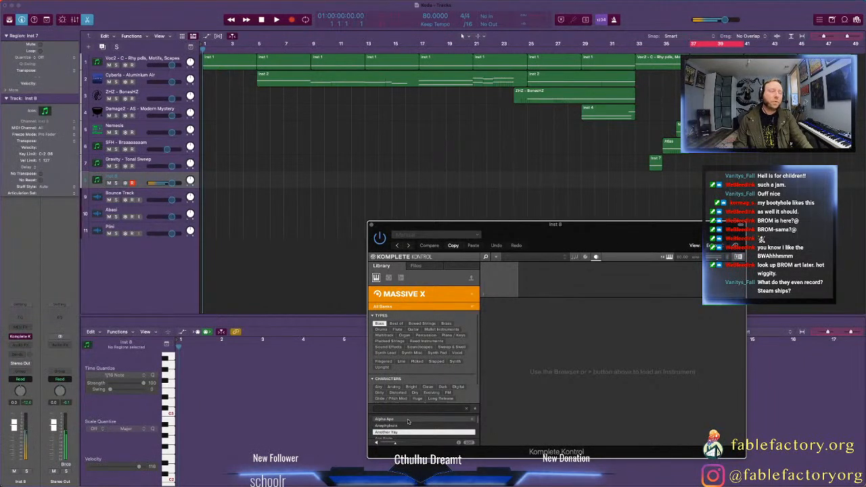
{"action": "key", "text": "Down"}
{"action": "key", "text": "Down"}
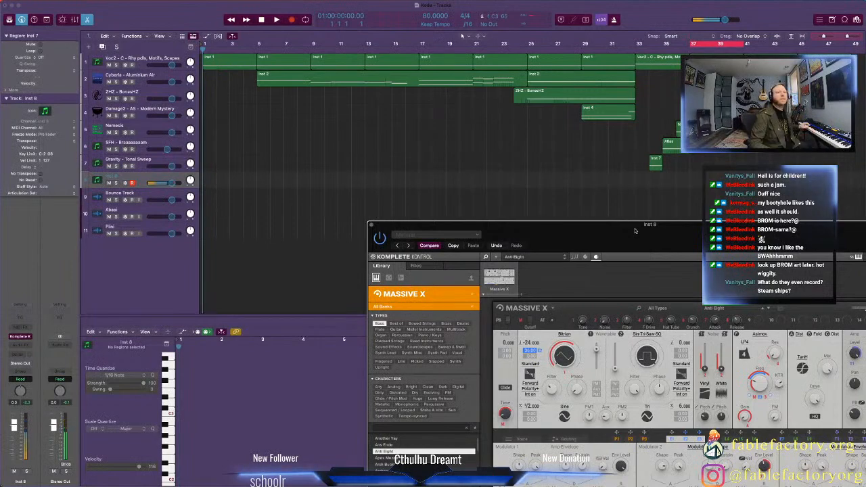
{"action": "left_click_drag", "start_coordinate": [635, 231], "coordinate": [490, 131]}
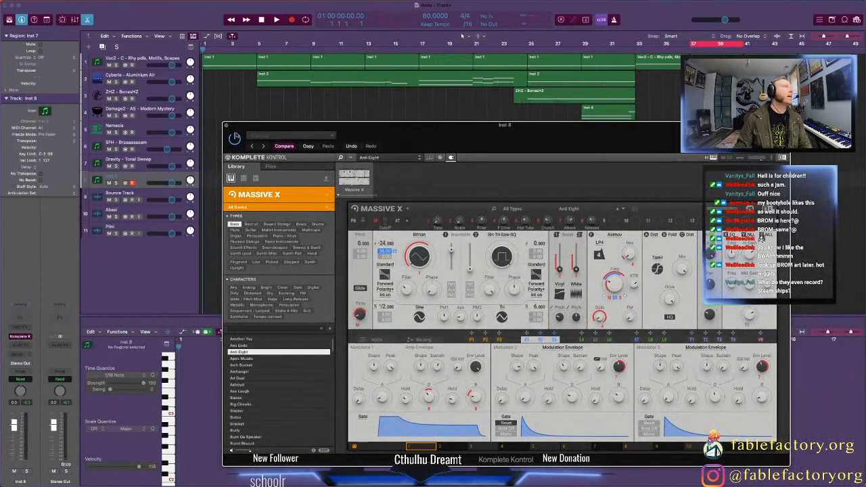
Step: Close the instrument window and play the track from bar 33 to about bar 41 to try out the Massive X bass
{"action": "left_click", "coordinate": [228, 127]}
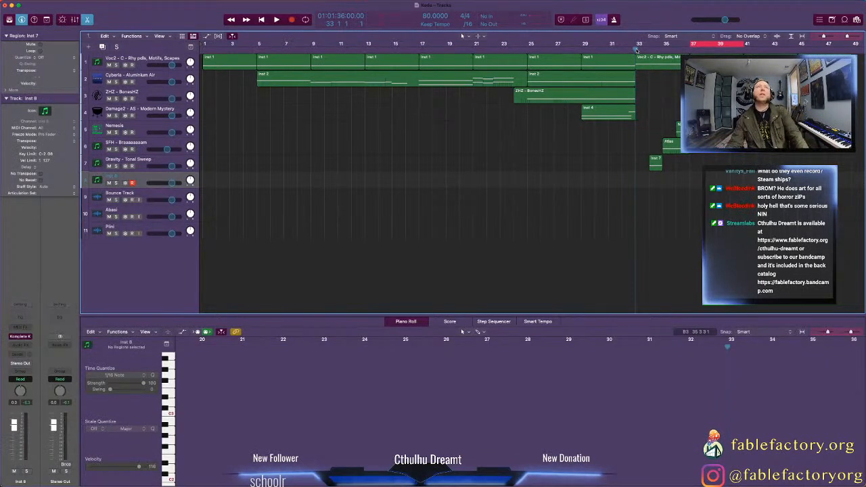
{"action": "key", "text": "space"}
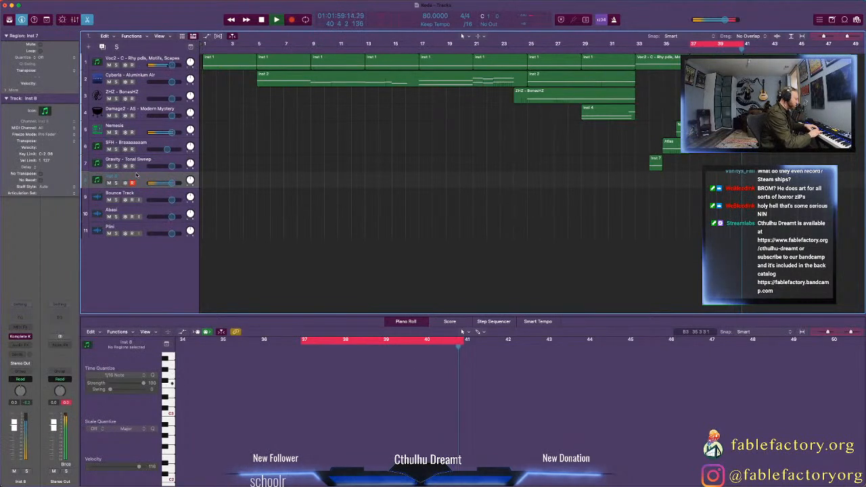
{"action": "key", "text": "space"}
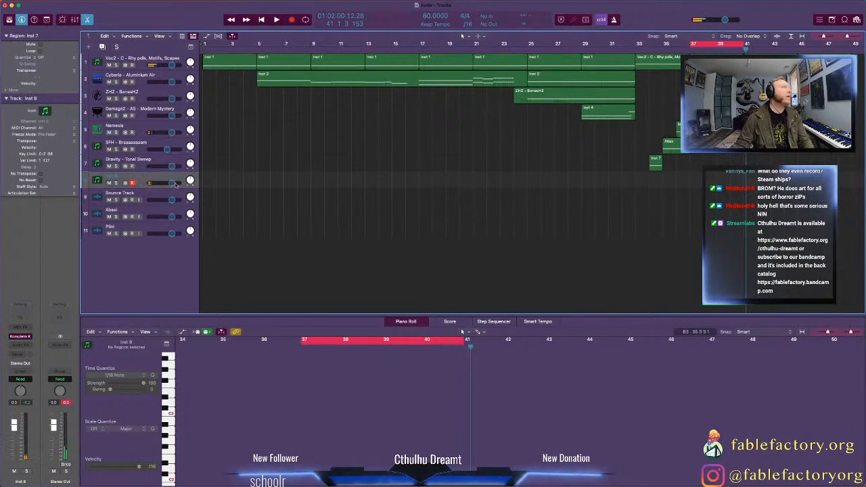
Step: Lower the Inst 8 bass track's volume to -3.0 dB
{"action": "left_click_drag", "start_coordinate": [174, 183], "coordinate": [170, 182]}
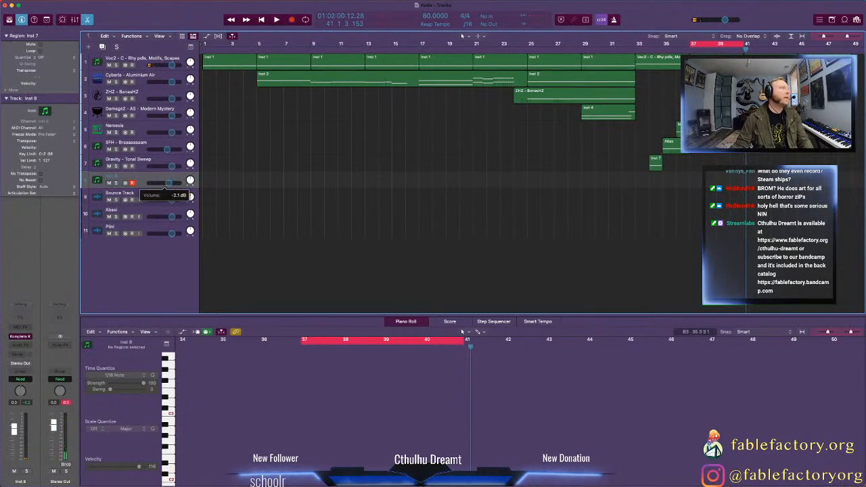
{"action": "left_click_drag", "start_coordinate": [164, 190], "coordinate": [167, 184]}
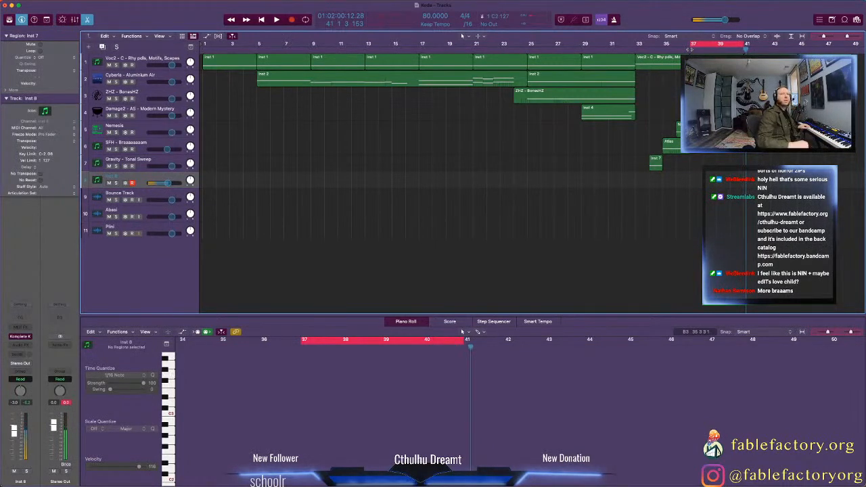
Step: Create a marker at bar 33 and record the bass part on Inst 8 from there to about bar 41
{"action": "left_click", "coordinate": [634, 50]}
{"action": "key", "text": "alt+apostrophe"}
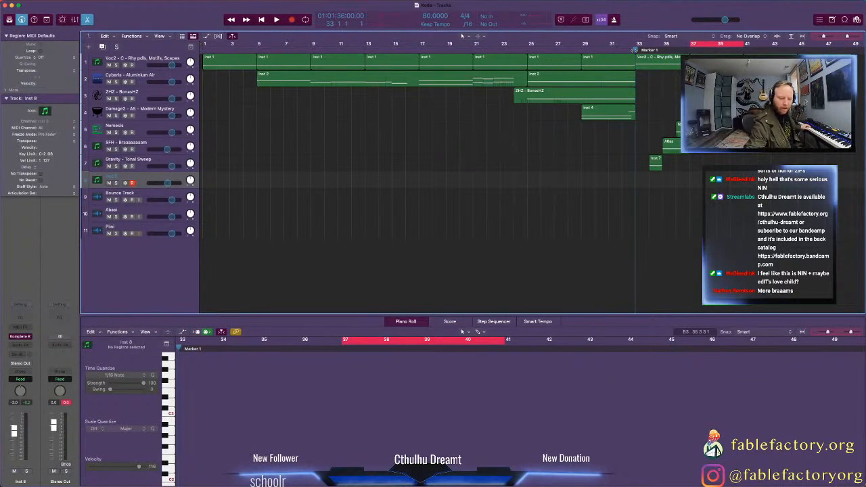
{"action": "key", "text": "r"}
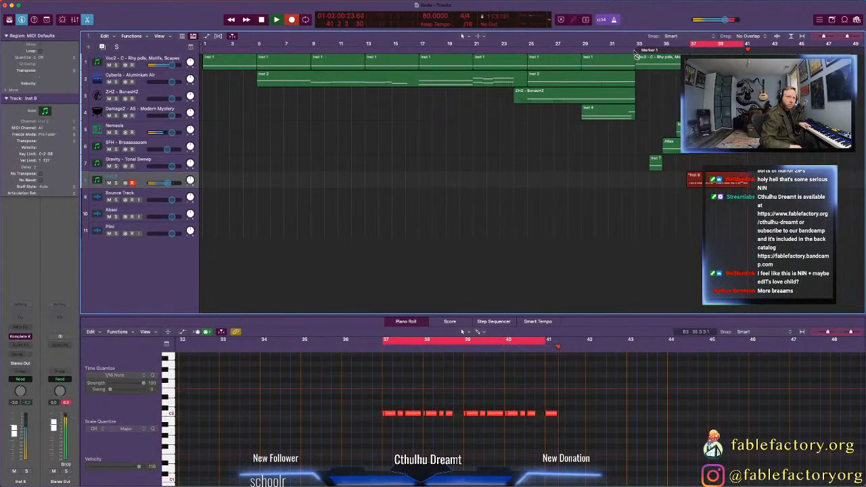
{"action": "key", "text": "space"}
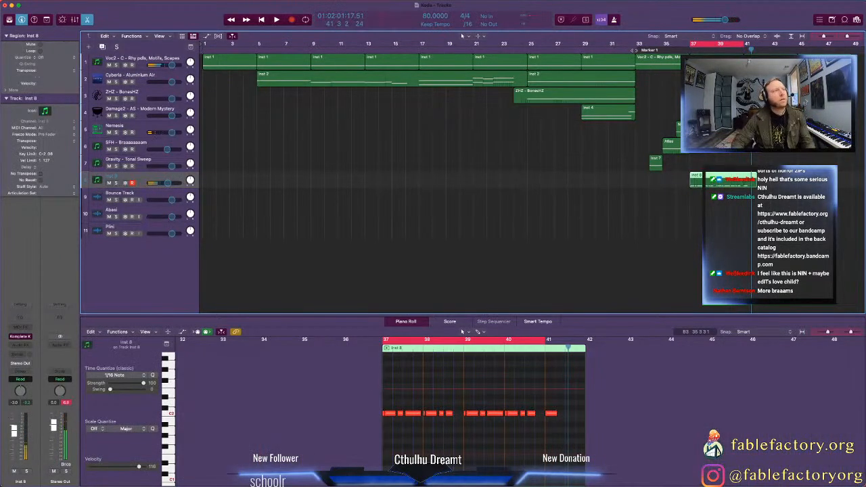
Step: Select all the recorded notes in the Inst 8 region and quantize them to 1/16 Note
{"action": "scroll", "coordinate": [477, 425], "scroll_direction": "left", "scroll_amount": 3}
{"action": "scroll", "coordinate": [476, 425], "scroll_direction": "up", "scroll_amount": 5}
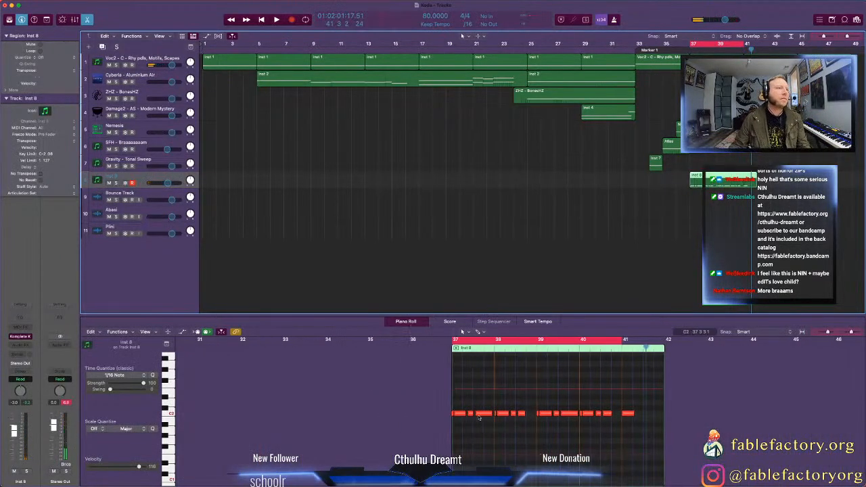
{"action": "scroll", "coordinate": [479, 417], "scroll_direction": "down", "scroll_amount": 1}
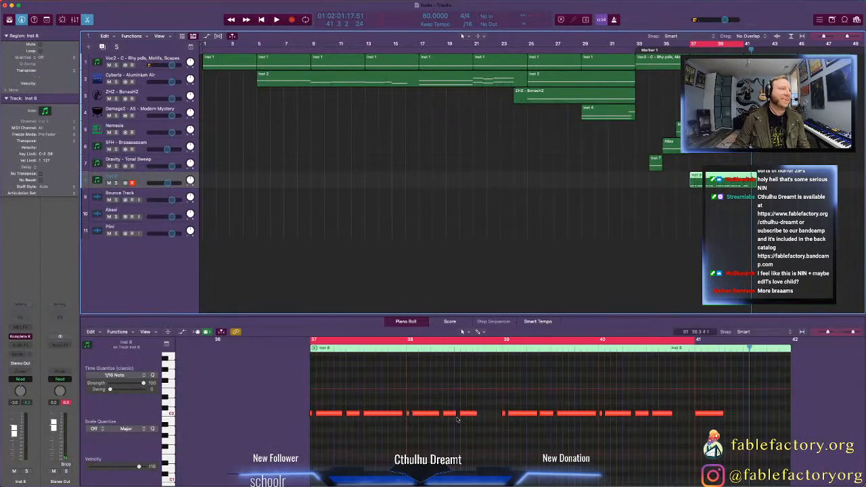
{"action": "key", "text": "super+a"}
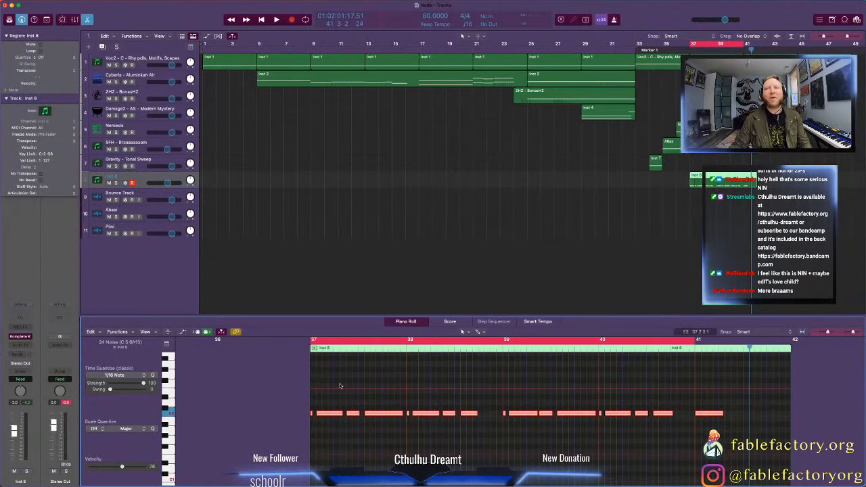
Step: Reopen the Inst 8 region's notes and delete the very short stray high note shortly before bar 41
{"action": "left_click", "coordinate": [142, 143]}
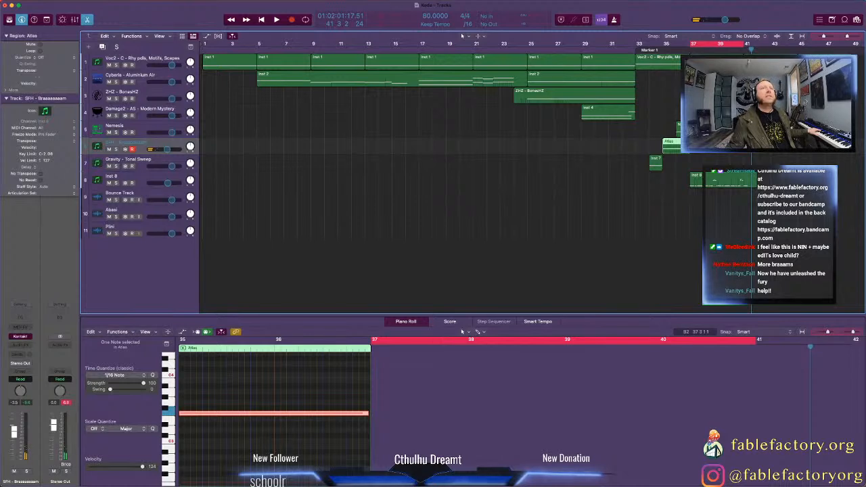
{"action": "scroll", "coordinate": [331, 393], "scroll_direction": "left", "scroll_amount": 10}
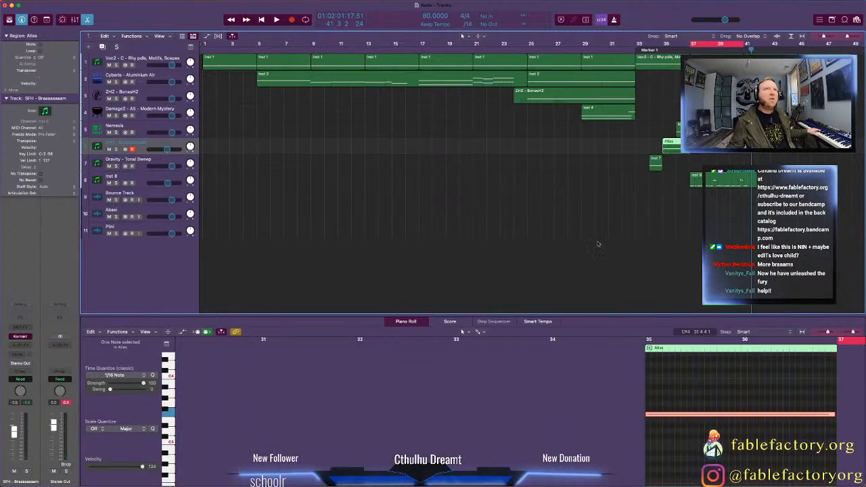
{"action": "left_click", "coordinate": [748, 176]}
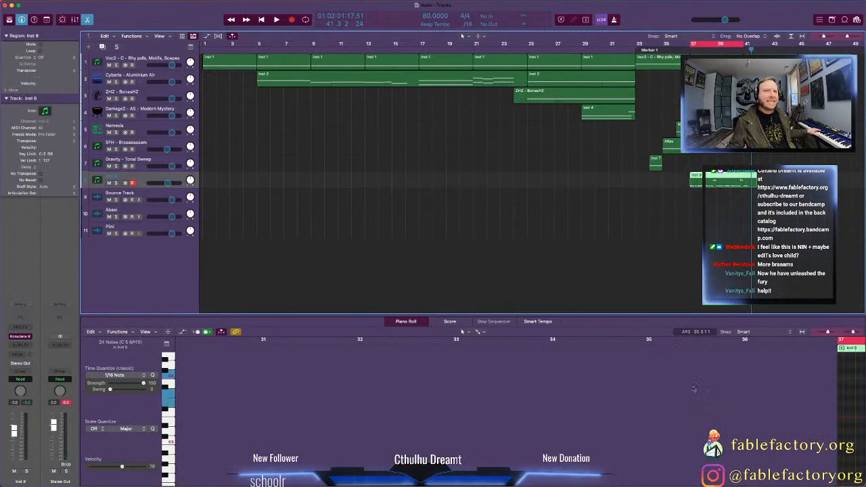
{"action": "scroll", "coordinate": [693, 387], "scroll_direction": "right", "scroll_amount": 10}
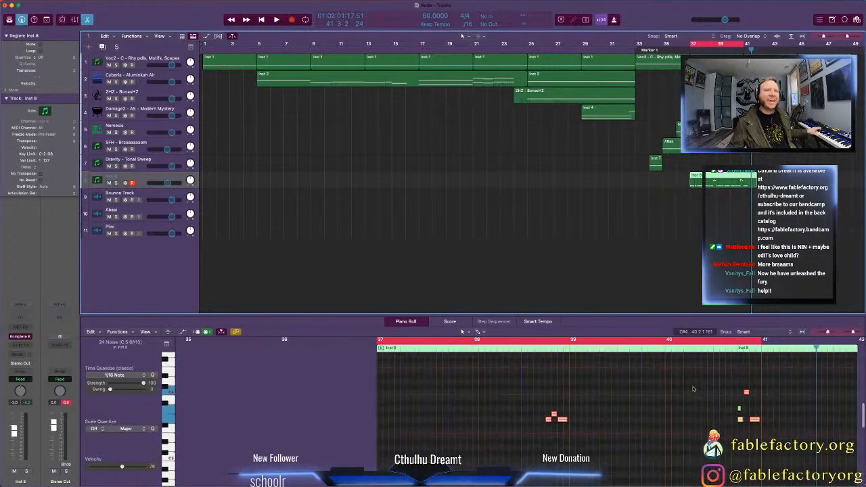
{"action": "scroll", "coordinate": [693, 388], "scroll_direction": "up", "scroll_amount": 2}
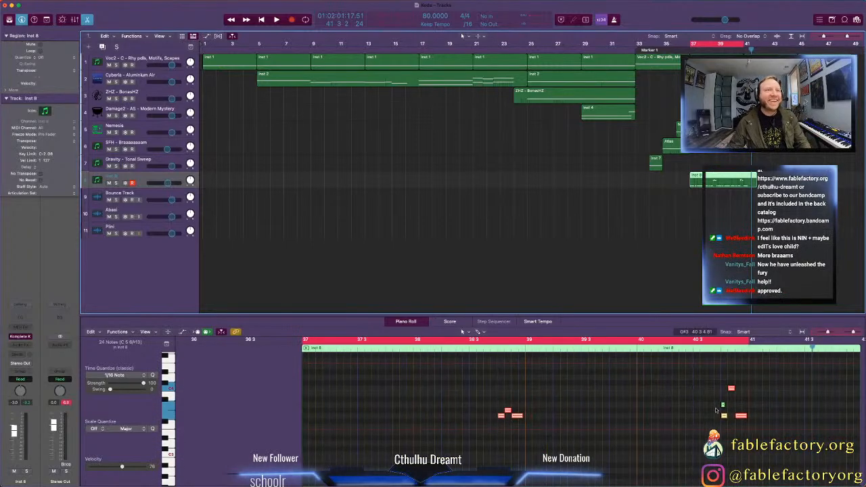
{"action": "left_click", "coordinate": [723, 406]}
{"action": "key", "text": "Delete"}
{"action": "scroll", "coordinate": [614, 407], "scroll_direction": "down", "scroll_amount": 4}
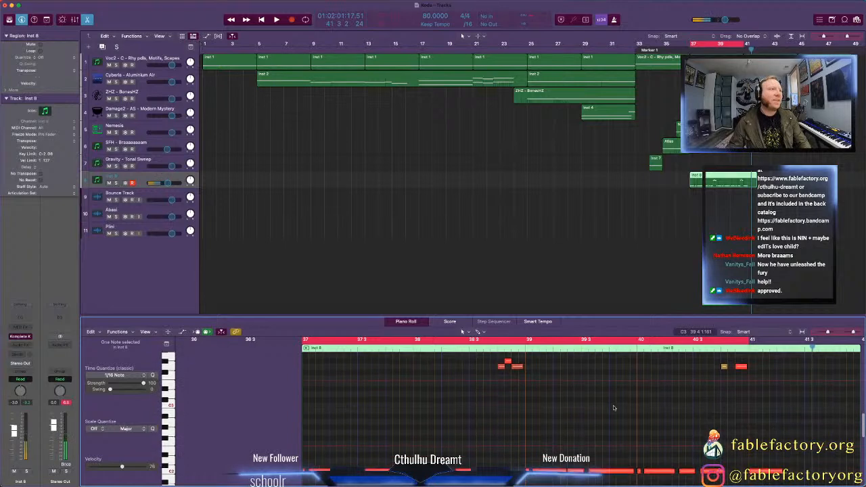
Step: Play the bass from bar 37, shorten the second low note after bar 37 and listen to it again
{"action": "left_click", "coordinate": [299, 348]}
{"action": "key", "text": "space"}
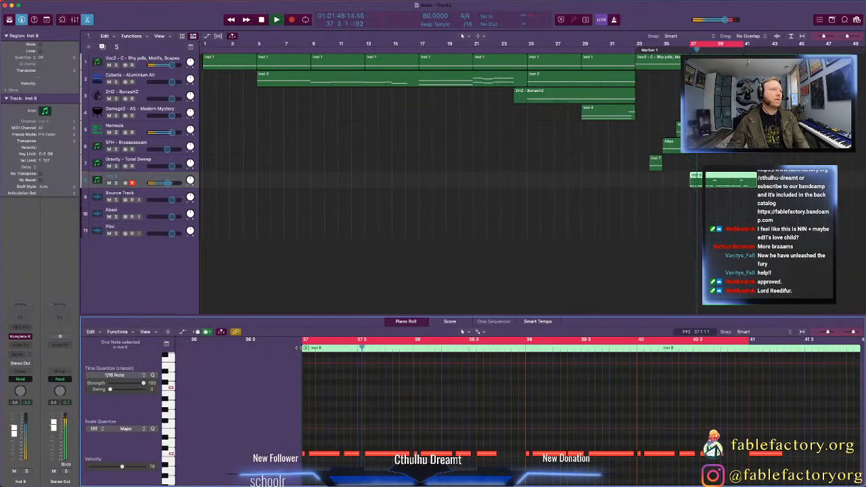
{"action": "key", "text": "space"}
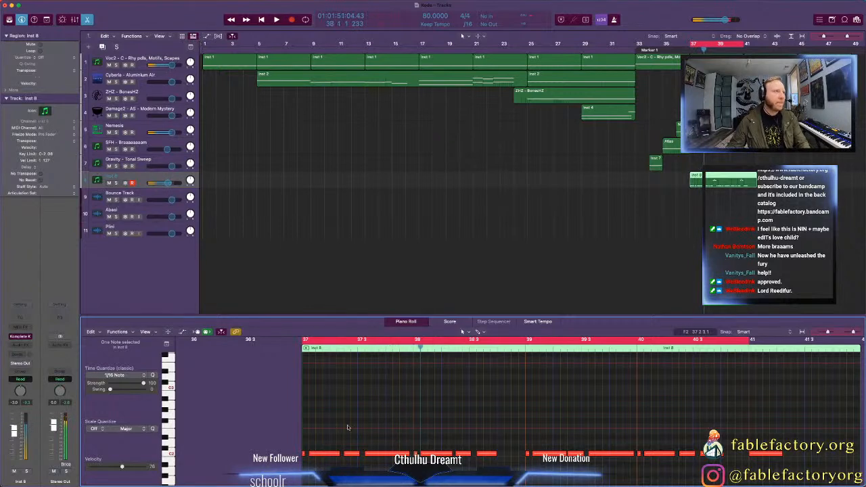
{"action": "left_click", "coordinate": [300, 346]}
{"action": "key", "text": "space"}
{"action": "key", "text": "space"}
{"action": "left_click_drag", "start_coordinate": [340, 454], "coordinate": [324, 455]}
{"action": "key", "text": "space"}
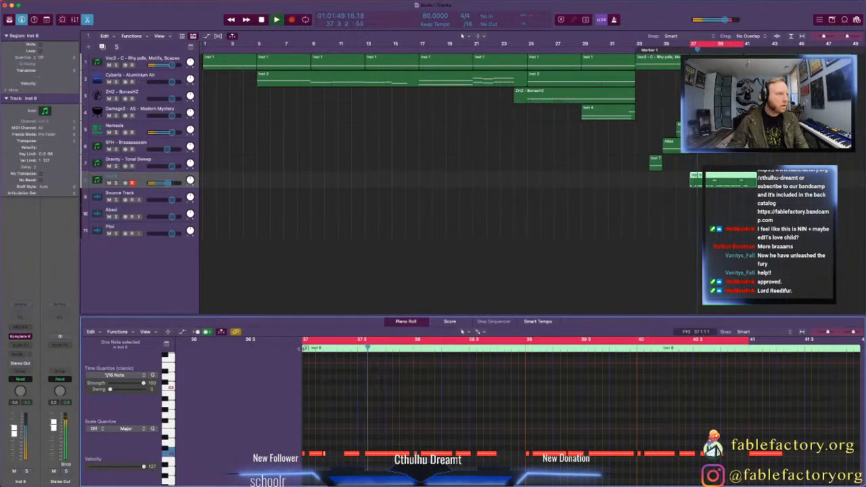
{"action": "key", "text": "space"}
Step: Shorten the end of the long low note just before bar 38 and play the part again from bar 37
{"action": "left_click", "coordinate": [396, 453]}
{"action": "left_click_drag", "start_coordinate": [398, 455], "coordinate": [402, 455]}
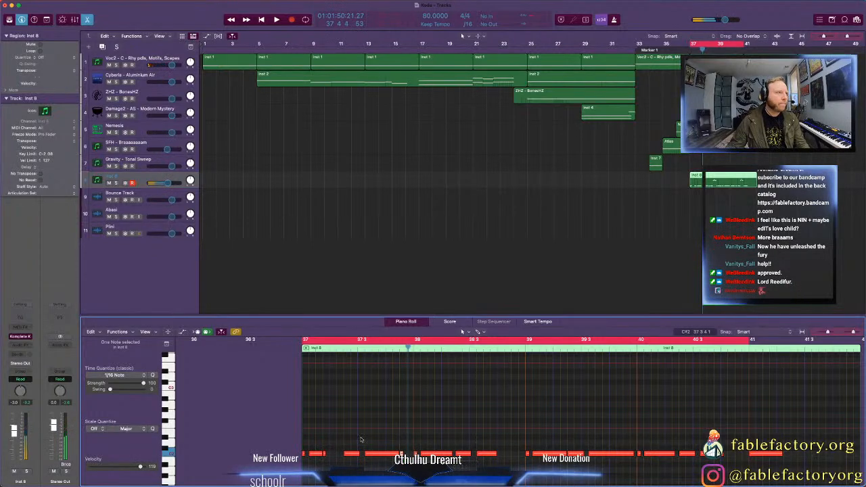
{"action": "left_click", "coordinate": [298, 346]}
{"action": "key", "text": "space"}
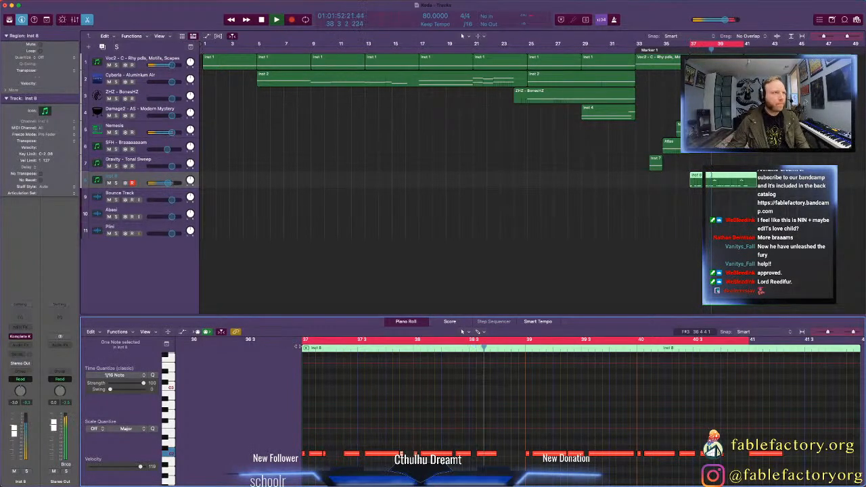
{"action": "key", "text": "space"}
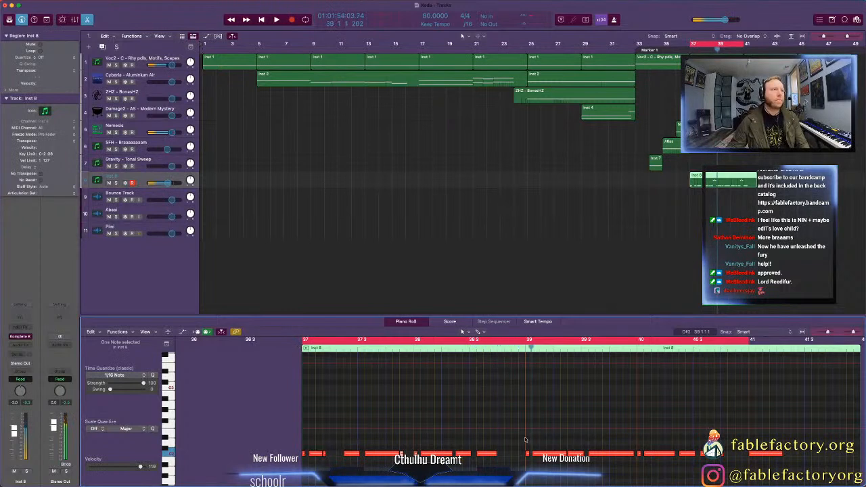
Step: Select the six high notes before bars 39 and 41 and quantize them to 1/8 Triplet
{"action": "scroll", "coordinate": [525, 439], "scroll_direction": "up", "scroll_amount": 3}
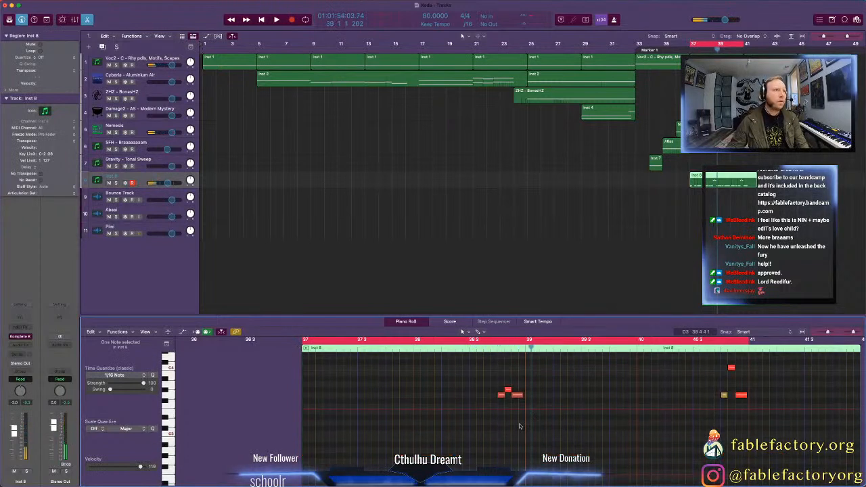
{"action": "left_click_drag", "start_coordinate": [482, 362], "coordinate": [763, 438]}
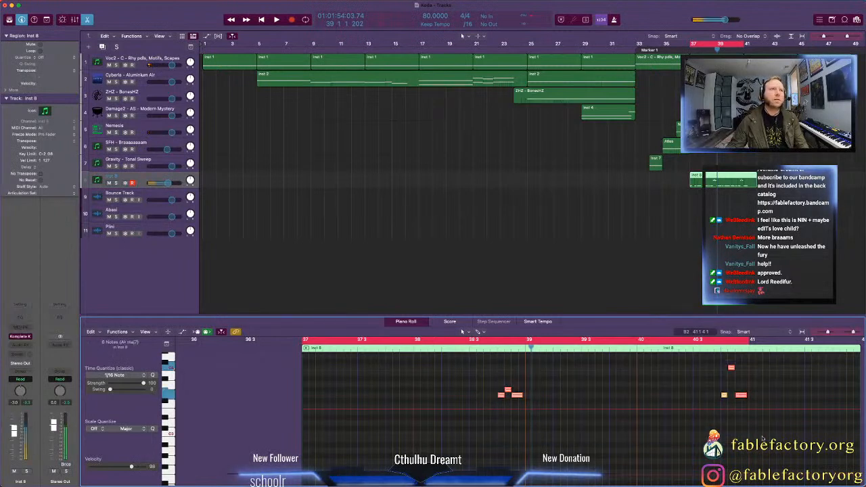
{"action": "left_click", "coordinate": [138, 377]}
{"action": "left_click", "coordinate": [137, 467]}
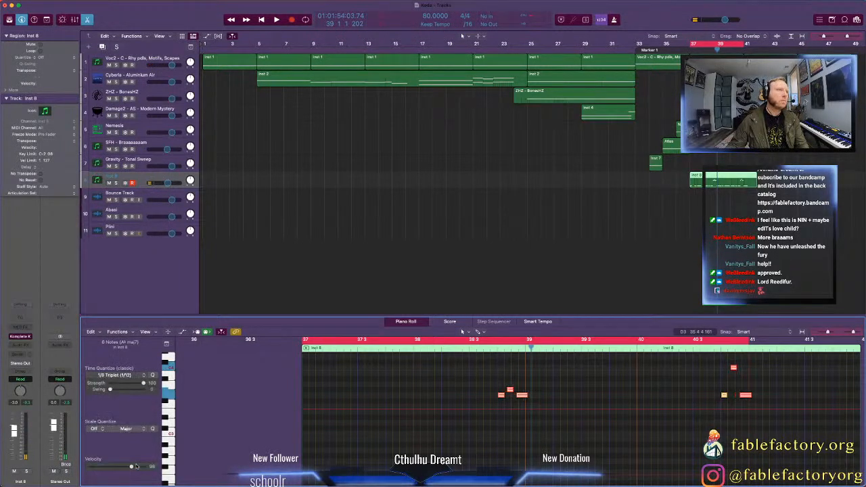
Step: Make all notes in the Inst 8 region legato so each reaches the next, and play from bar 37
{"action": "scroll", "coordinate": [558, 402], "scroll_direction": "down", "scroll_amount": 3}
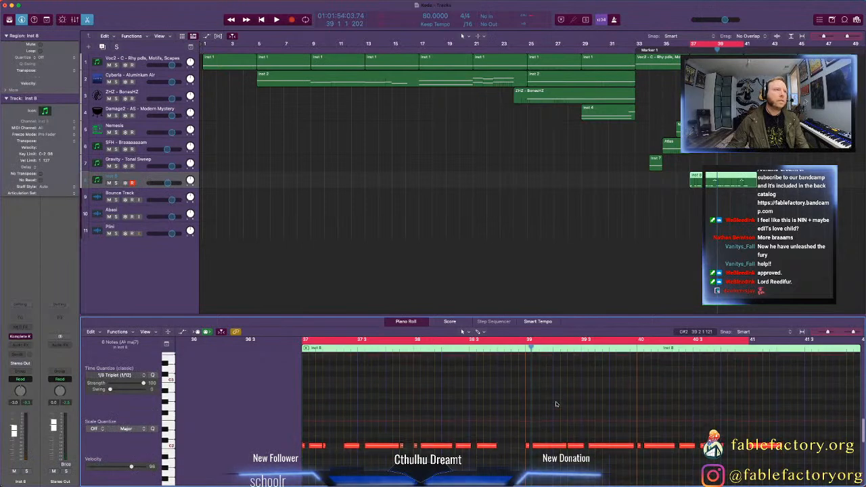
{"action": "key", "text": "super+a"}
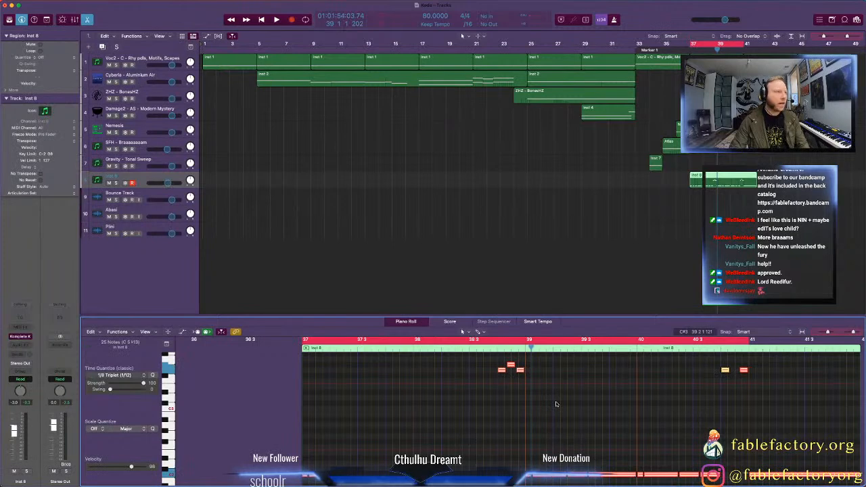
{"action": "scroll", "coordinate": [556, 402], "scroll_direction": "down", "scroll_amount": 10}
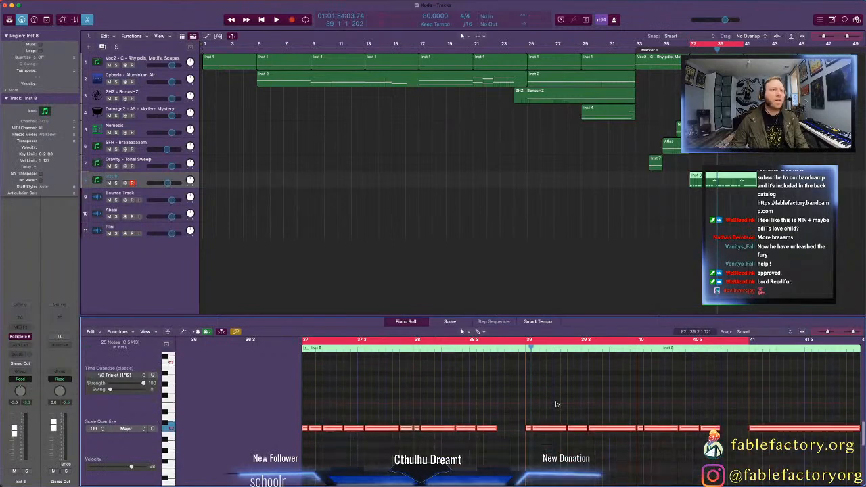
{"action": "left_click", "coordinate": [300, 346]}
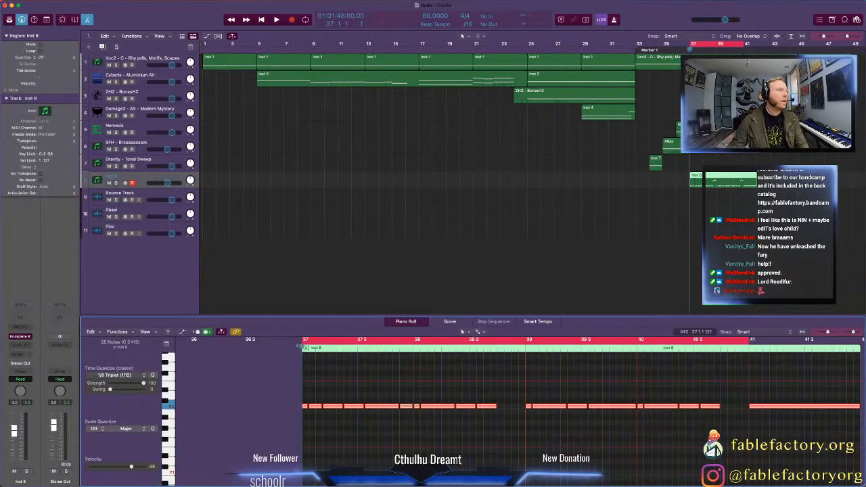
{"action": "key", "text": "space"}
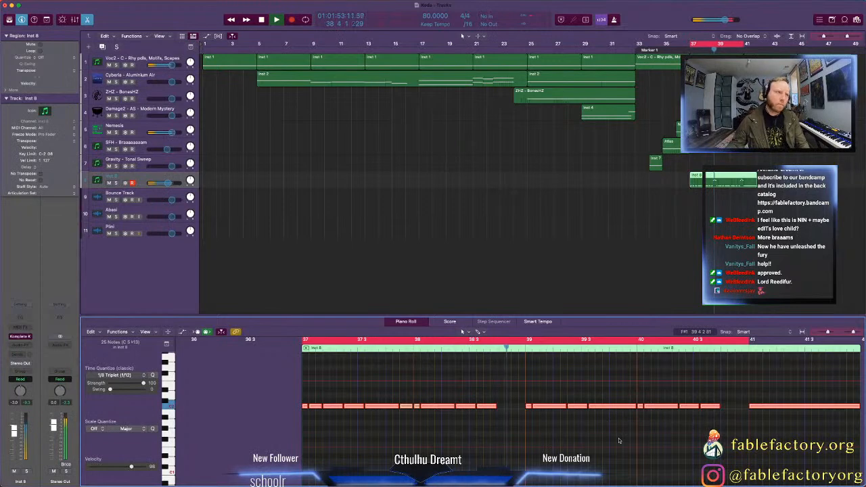
Step: Select the high notes before bars 39 and 41 and quantize them to 1/8 Note
{"action": "scroll", "coordinate": [577, 403], "scroll_direction": "up", "scroll_amount": 4}
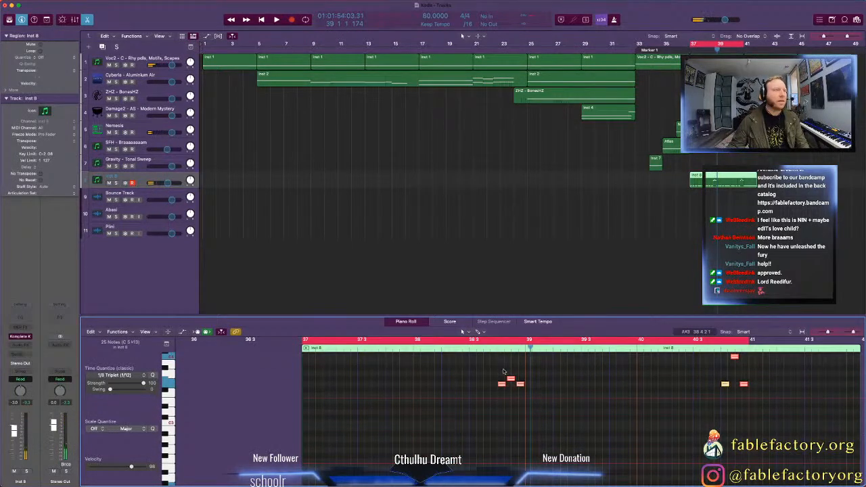
{"action": "left_click_drag", "start_coordinate": [499, 366], "coordinate": [540, 392]}
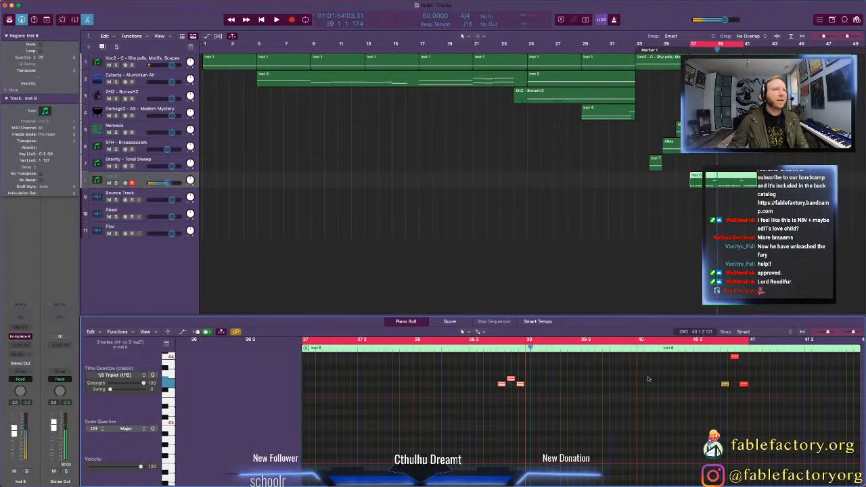
{"action": "scroll", "coordinate": [648, 378], "scroll_direction": "up", "scroll_amount": 2}
{"action": "left_click_drag", "start_coordinate": [650, 371], "coordinate": [770, 430]}
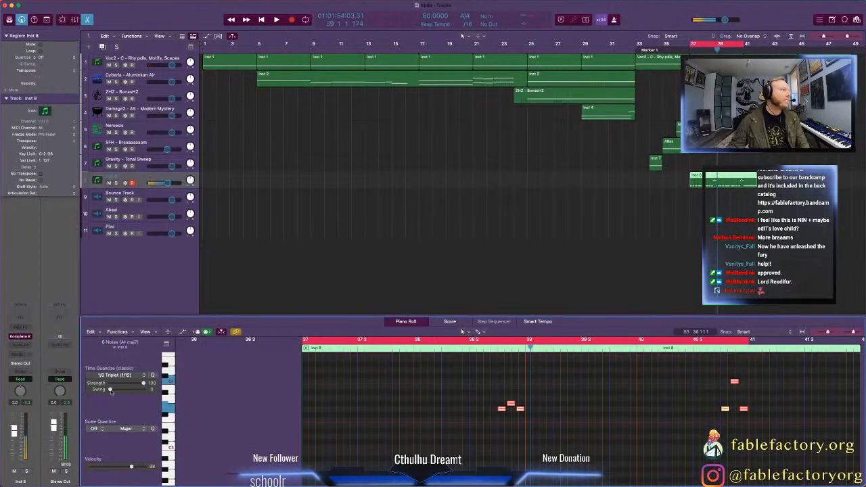
{"action": "left_click", "coordinate": [128, 376]}
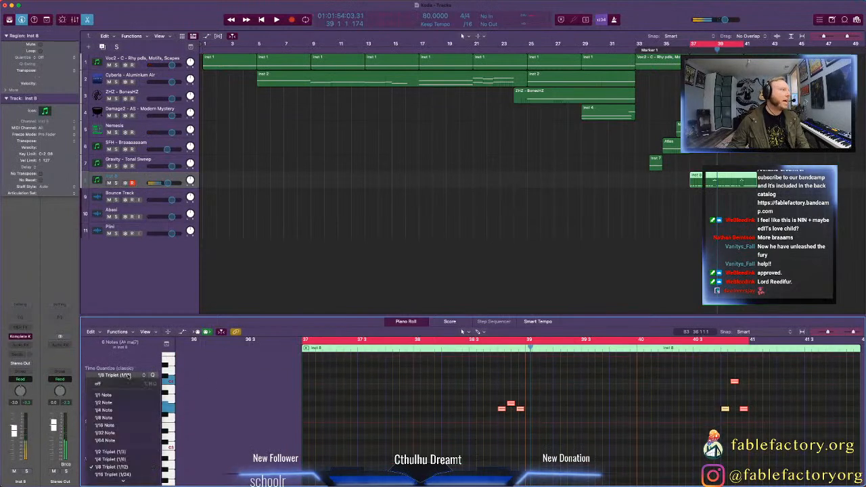
{"action": "left_click", "coordinate": [130, 420]}
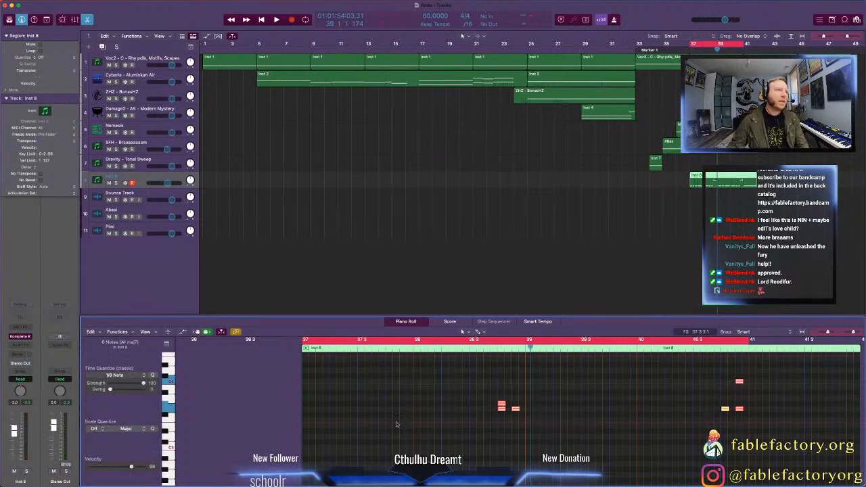
Step: Move the upper note of the group before bar 39 later, between the two lower notes
{"action": "left_click", "coordinate": [513, 398]}
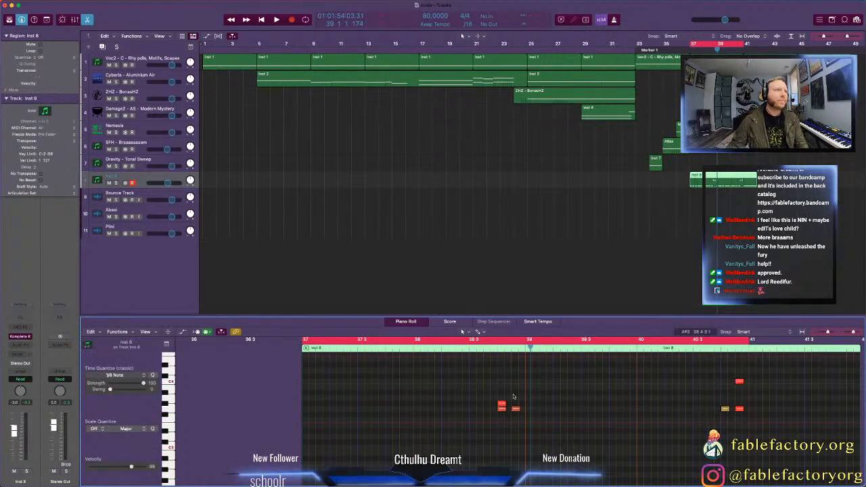
{"action": "left_click_drag", "start_coordinate": [501, 405], "coordinate": [515, 409]}
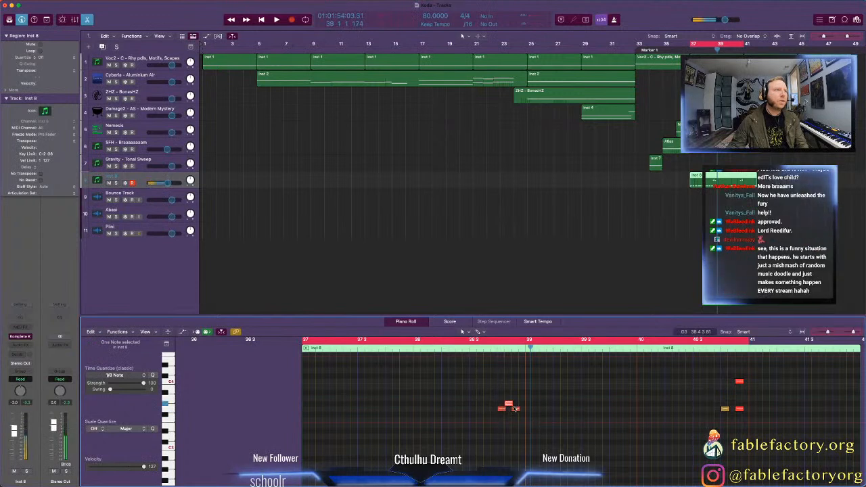
Step: Move the upper C4 note of the group before bar 41 earlier, between the two lower notes
{"action": "left_click_drag", "start_coordinate": [740, 383], "coordinate": [734, 382]}
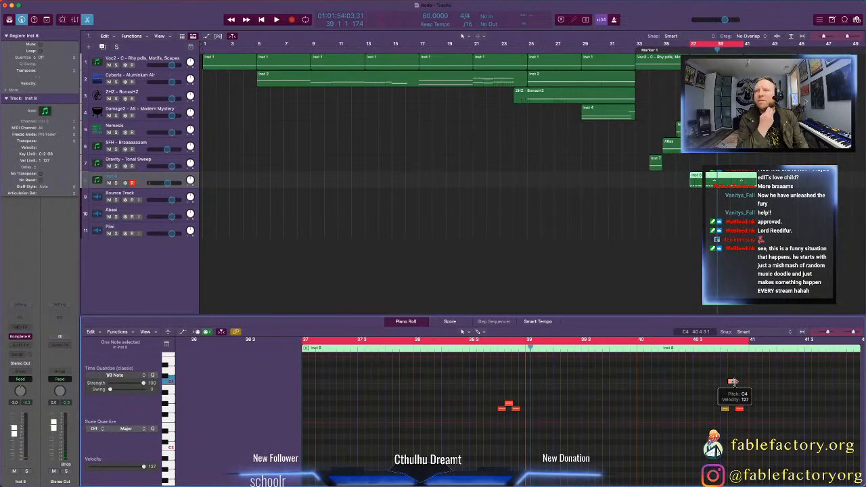
{"action": "left_click_drag", "start_coordinate": [733, 382], "coordinate": [730, 385]}
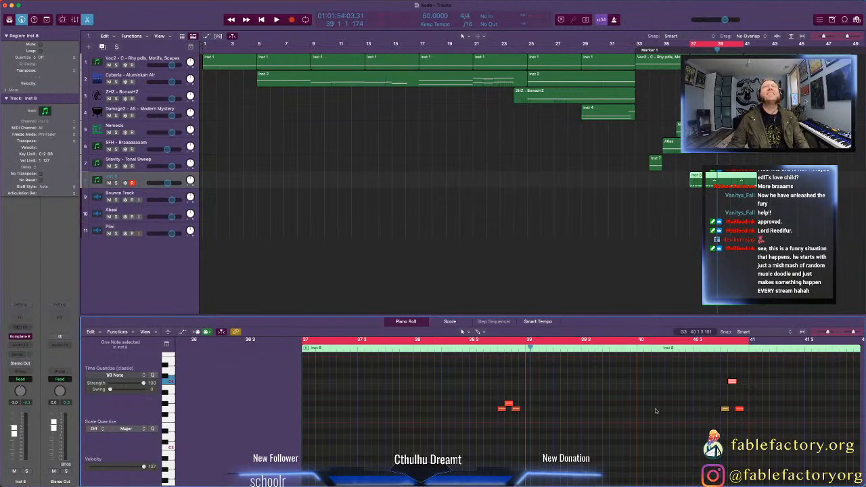
{"action": "scroll", "coordinate": [655, 410], "scroll_direction": "down", "scroll_amount": 2}
{"action": "scroll", "coordinate": [655, 410], "scroll_direction": "right", "scroll_amount": 5}
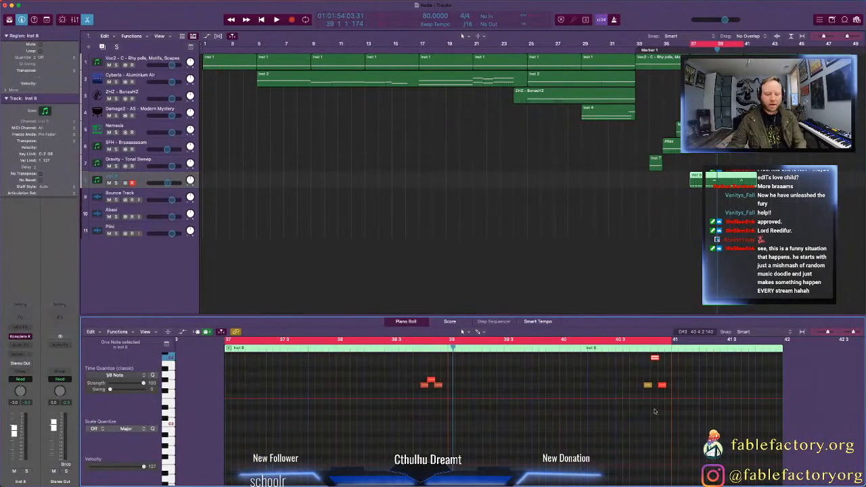
{"action": "scroll", "coordinate": [655, 411], "scroll_direction": "down", "scroll_amount": 5}
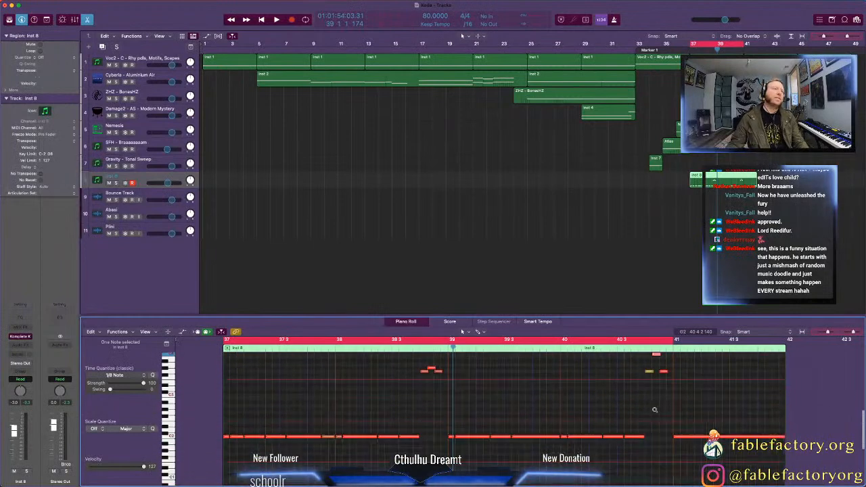
{"action": "scroll", "coordinate": [656, 411], "scroll_direction": "up", "scroll_amount": 2}
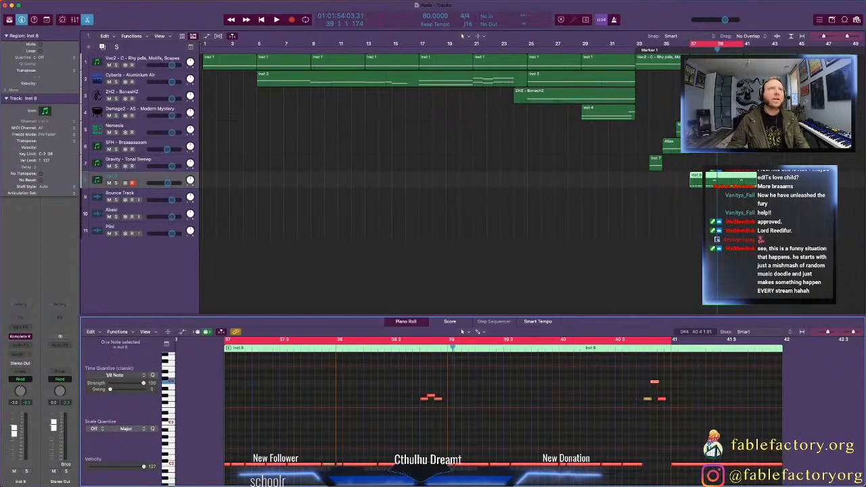
Step: Deselect the Inst 8 region and play the arrangement from the beginning of the project
{"action": "left_click", "coordinate": [636, 51]}
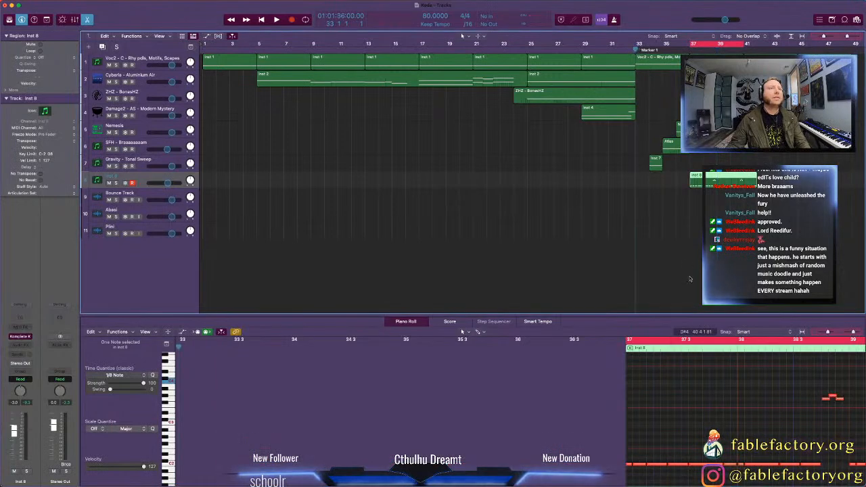
{"action": "scroll", "coordinate": [697, 363], "scroll_direction": "right", "scroll_amount": 8}
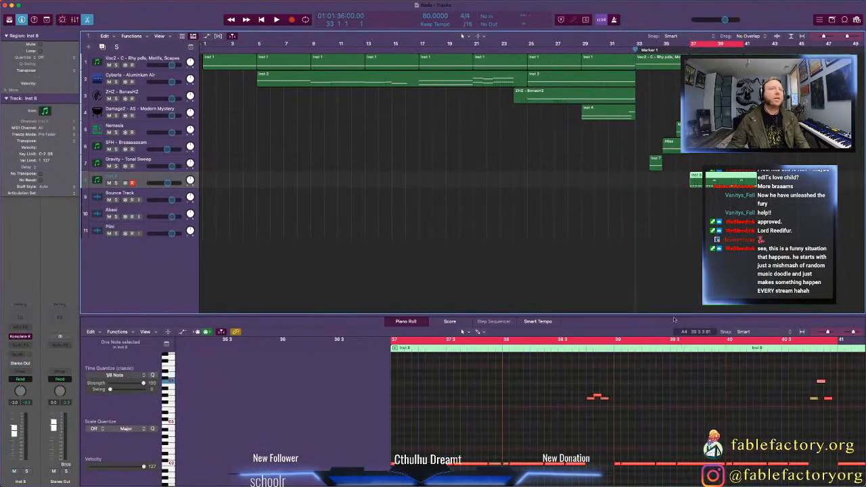
{"action": "scroll", "coordinate": [692, 261], "scroll_direction": "right", "scroll_amount": 1}
{"action": "scroll", "coordinate": [692, 261], "scroll_direction": "right", "scroll_amount": 4}
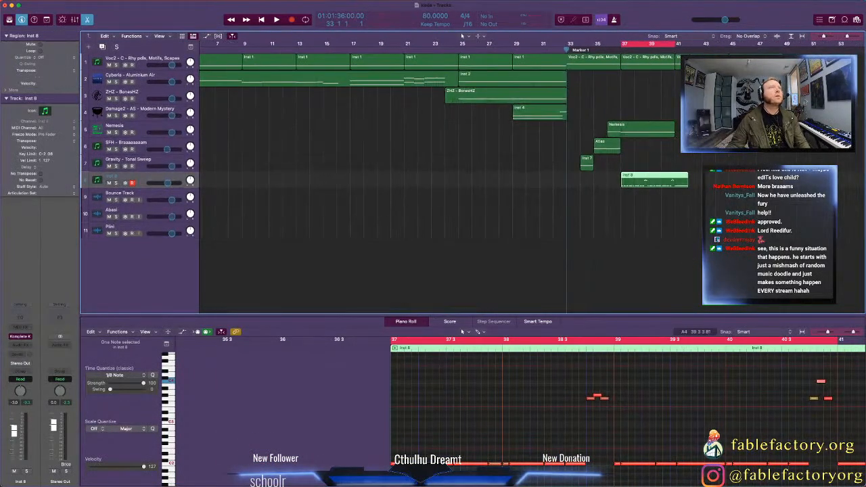
{"action": "left_click", "coordinate": [692, 262]}
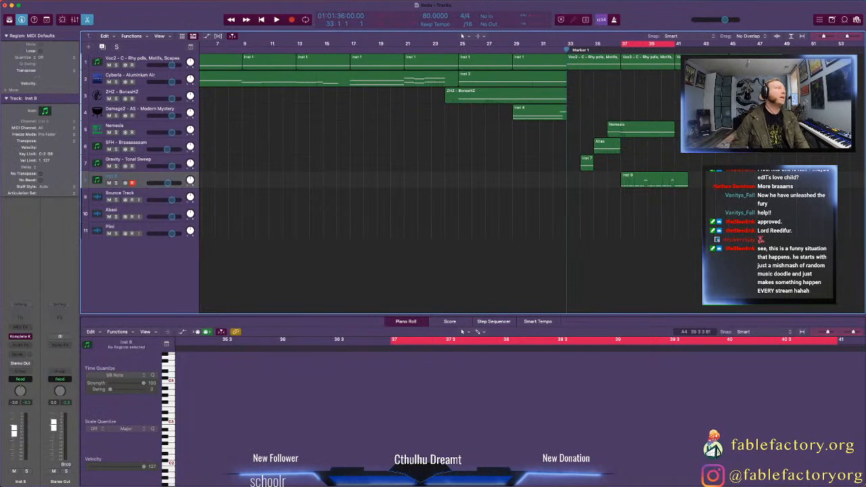
{"action": "key", "text": "Return"}
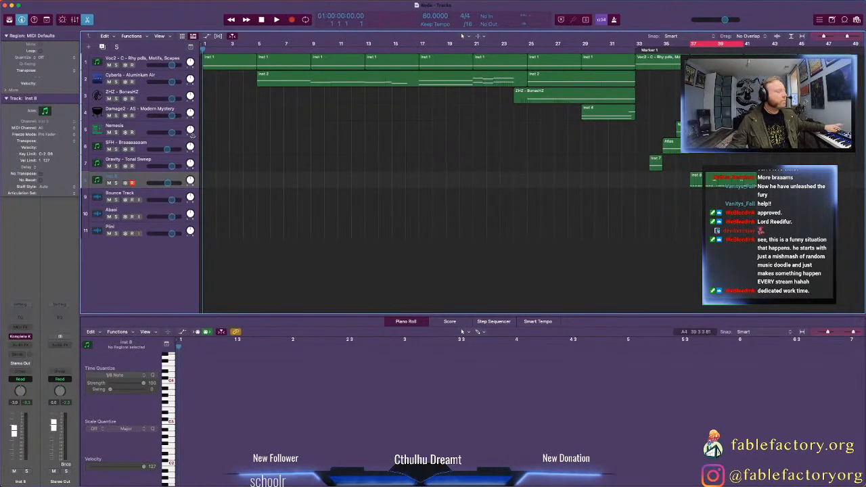
{"action": "key", "text": "space"}
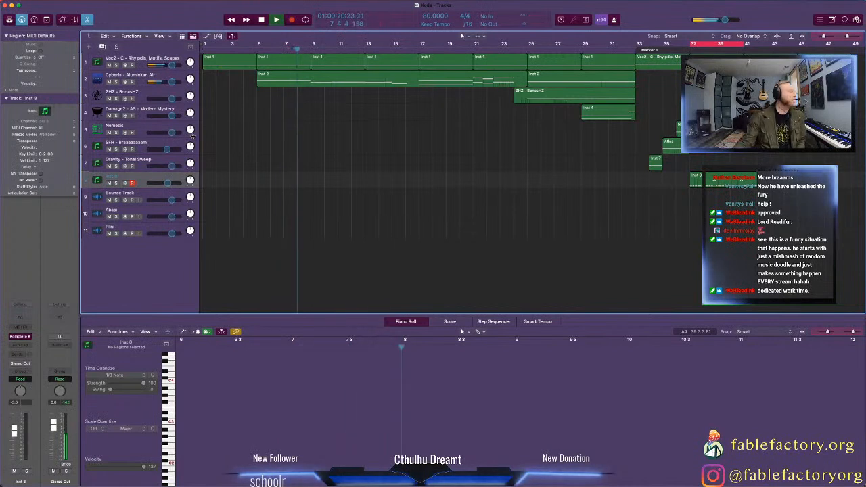
Step: Rename the Inst 8 track as "MassX - Anti Eight"
{"action": "left_click", "coordinate": [136, 177]}
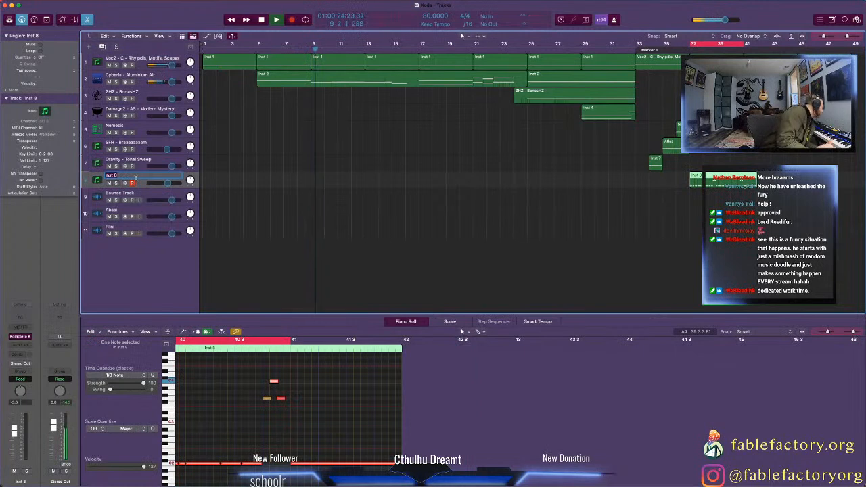
{"action": "type", "text": "Mass"}
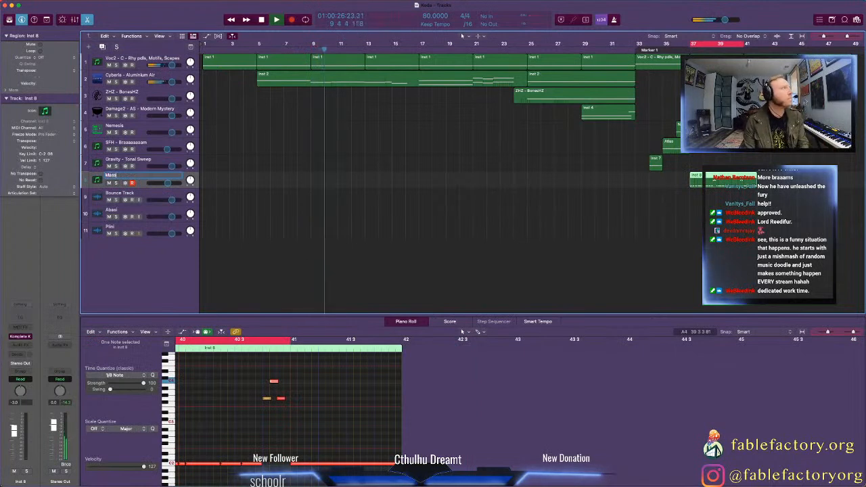
{"action": "type", "text": "X - Anti E"}
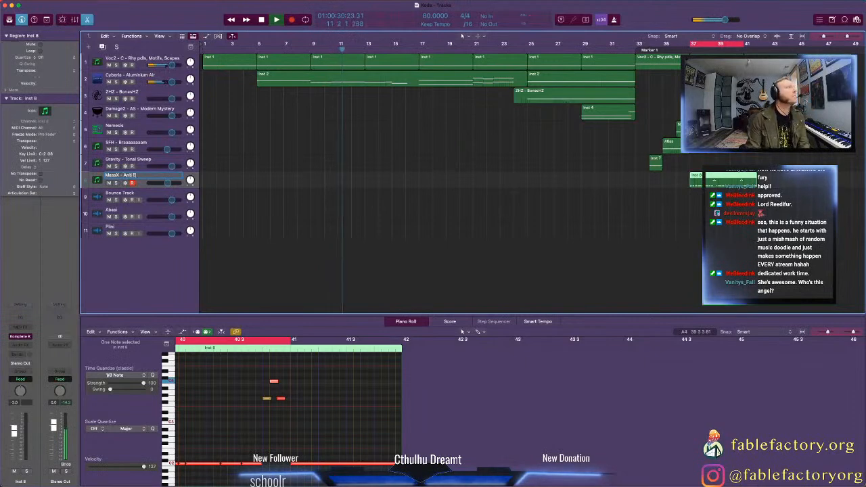
{"action": "type", "text": "ight"}
{"action": "key", "text": "Return"}
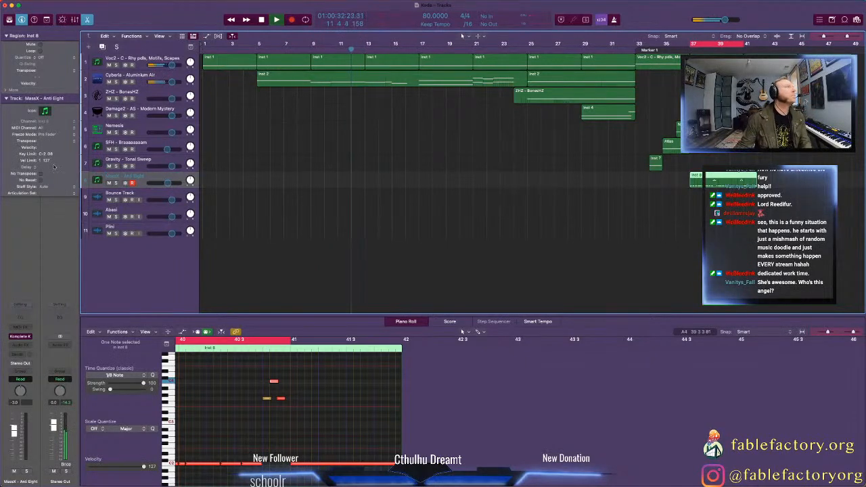
Step: Assign the orange custom icon to the MassX - Anti Eight track
{"action": "left_click", "coordinate": [44, 111]}
{"action": "left_click", "coordinate": [86, 161]}
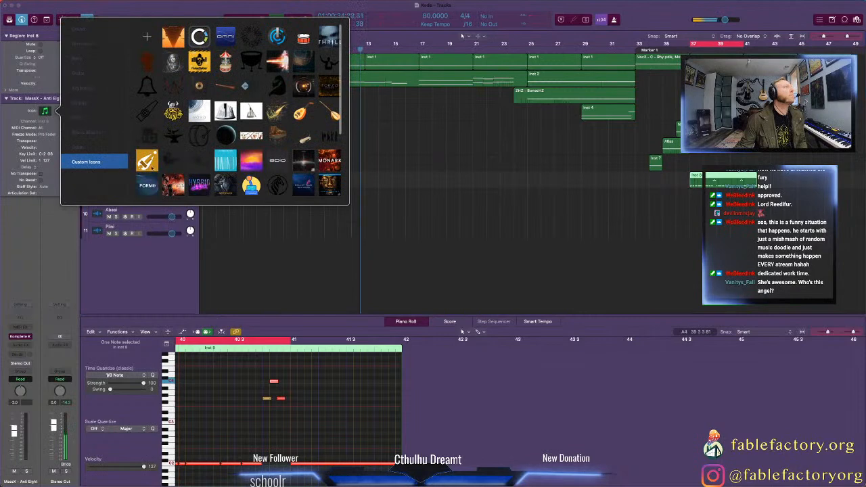
{"action": "scroll", "coordinate": [218, 95], "scroll_direction": "down", "scroll_amount": 3}
{"action": "left_click", "coordinate": [222, 154]}
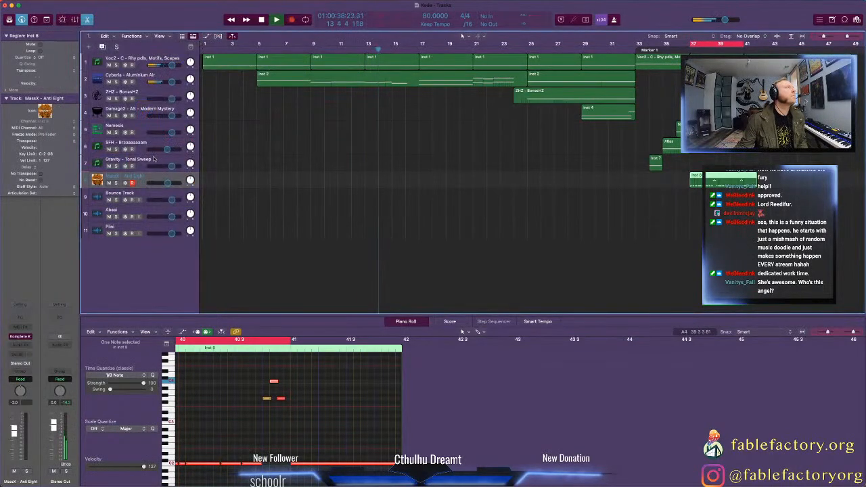
Step: Give the Gravity - Tonal Sweep track a dark custom icon
{"action": "left_click", "coordinate": [143, 160]}
{"action": "left_click", "coordinate": [45, 112]}
{"action": "left_click", "coordinate": [86, 161]}
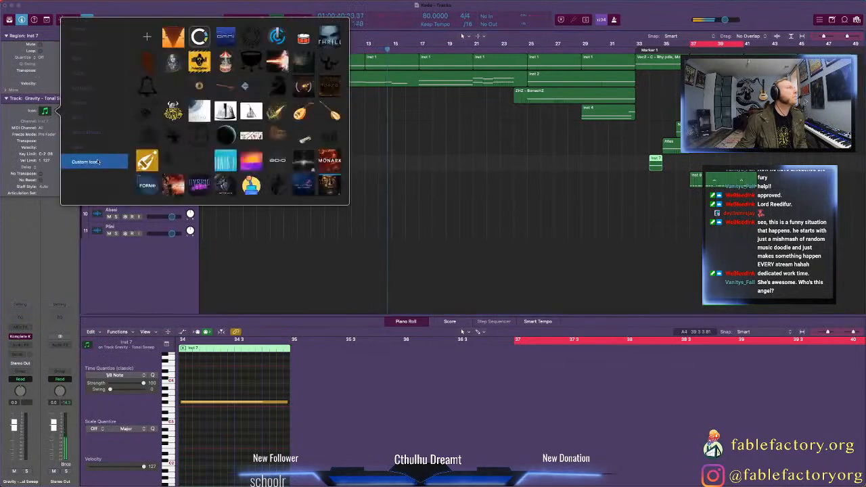
{"action": "left_click", "coordinate": [302, 64]}
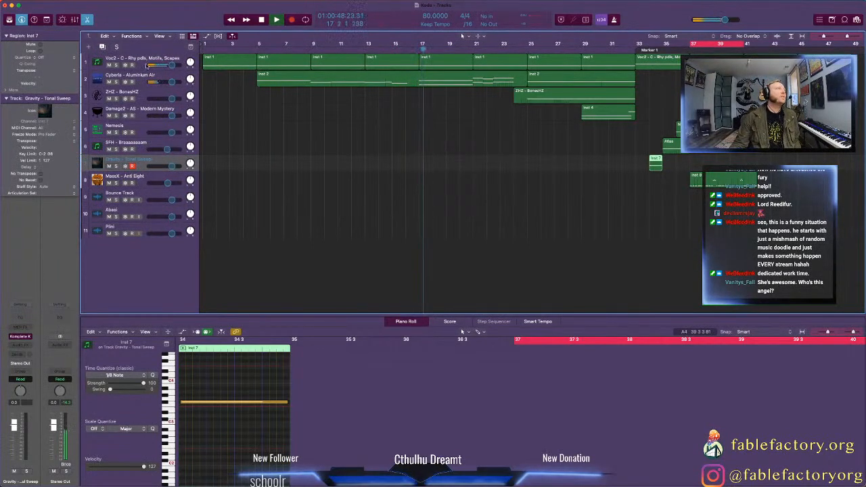
Step: Inspect the Vocalise 2 preset of the first track in Komplete Kontrol during playback, then close the instrument
{"action": "left_click", "coordinate": [142, 59]}
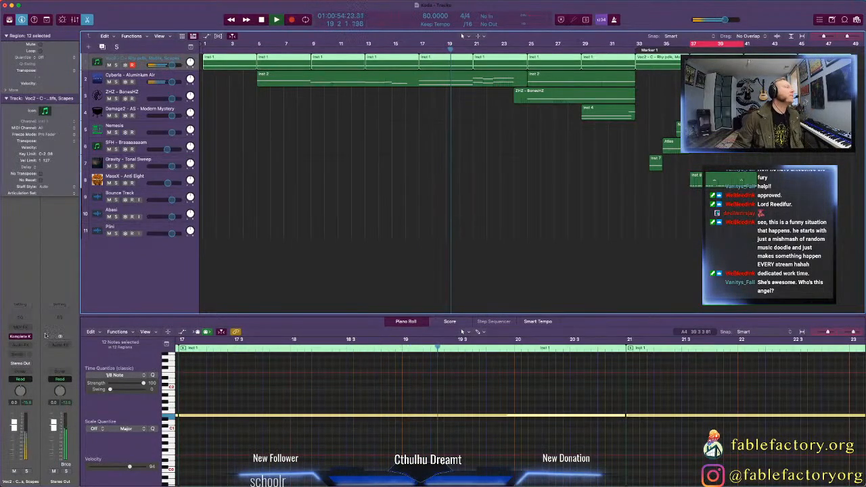
{"action": "left_click", "coordinate": [20, 336]}
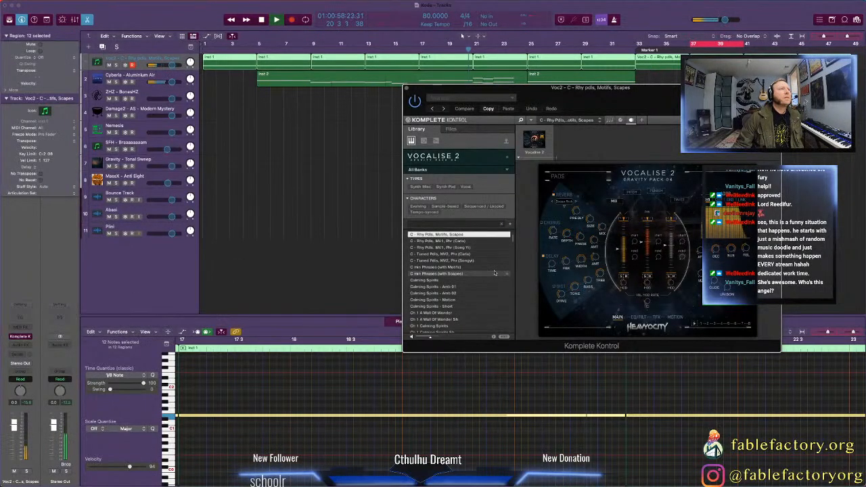
{"action": "scroll", "coordinate": [495, 272], "scroll_direction": "up", "scroll_amount": 1}
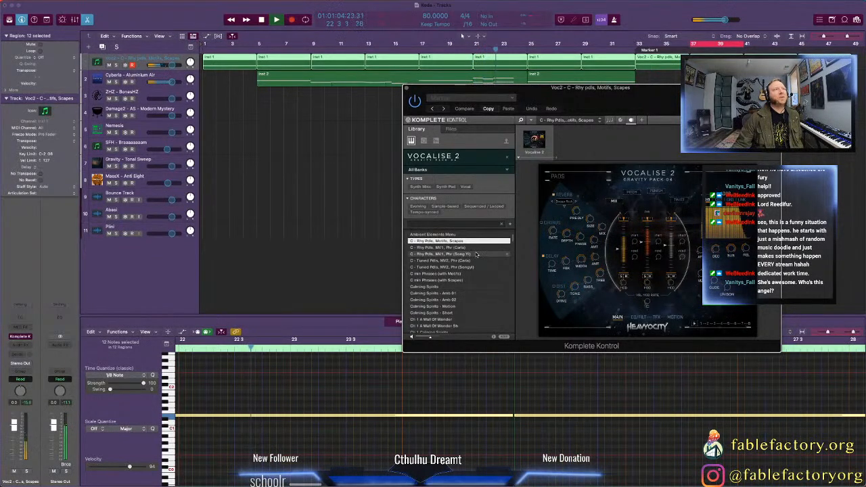
{"action": "left_click_drag", "start_coordinate": [665, 95], "coordinate": [641, 196]}
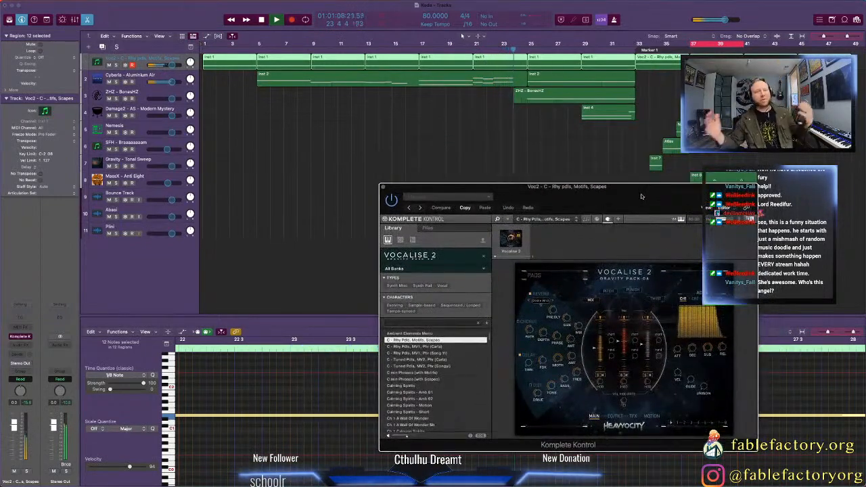
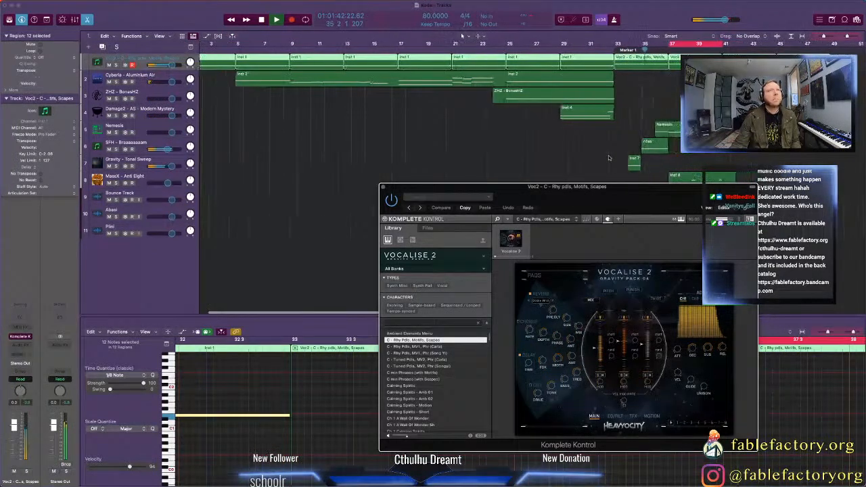
{"action": "left_click_drag", "start_coordinate": [602, 188], "coordinate": [595, 228]}
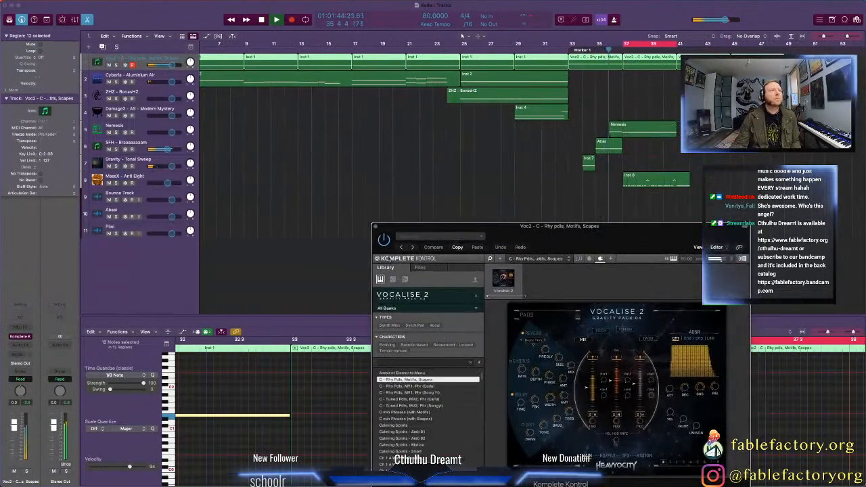
{"action": "left_click", "coordinate": [378, 230]}
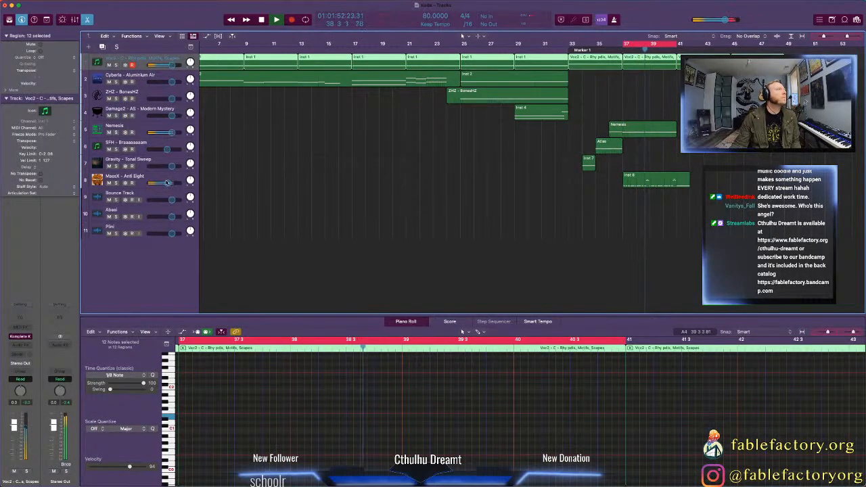
Step: Lower the MassX - Anti Eight track volume to about -5.0 dB
{"action": "left_click_drag", "start_coordinate": [168, 183], "coordinate": [163, 184]}
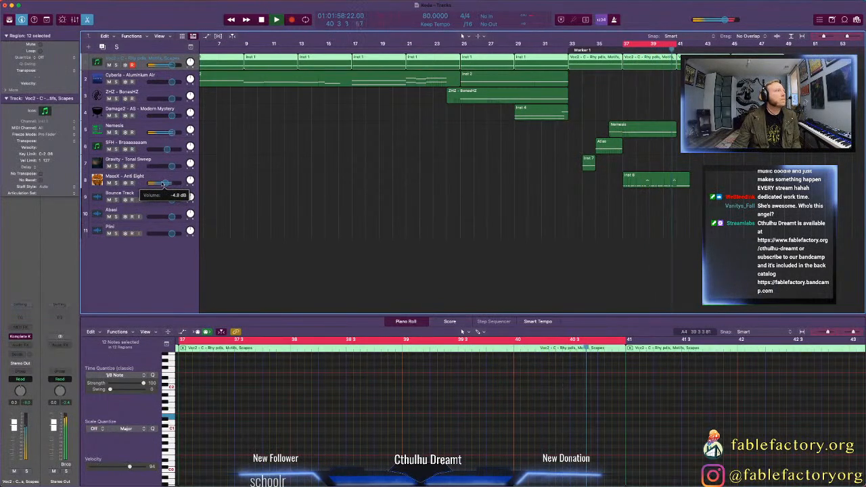
{"action": "left_click_drag", "start_coordinate": [163, 185], "coordinate": [162, 185]}
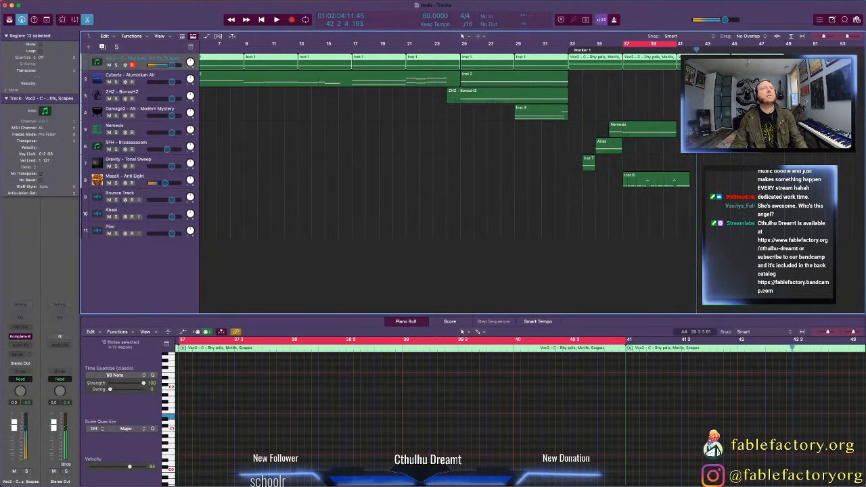
Step: Delete the long bass note at bar 41 in the Inst 8 region and copy the region to bar 41
{"action": "left_click", "coordinate": [685, 184]}
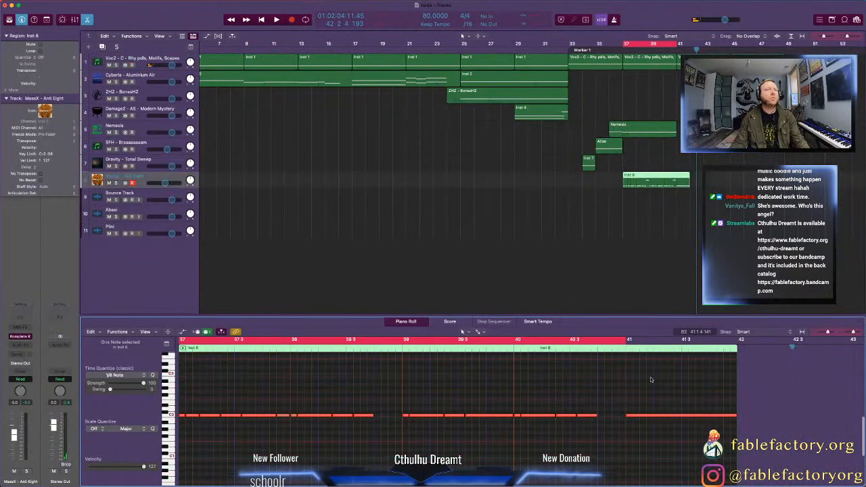
{"action": "left_click", "coordinate": [654, 415]}
{"action": "key", "text": "Delete"}
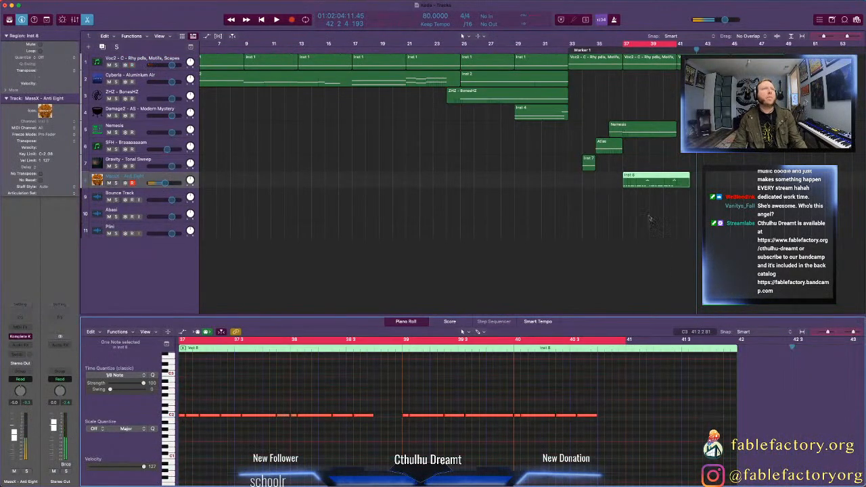
{"action": "left_click_drag", "start_coordinate": [643, 184], "coordinate": [698, 186]}
Step: Extend the end of the Nemesis region past bar 41 to cover the copied bass region
{"action": "left_click", "coordinate": [641, 132]}
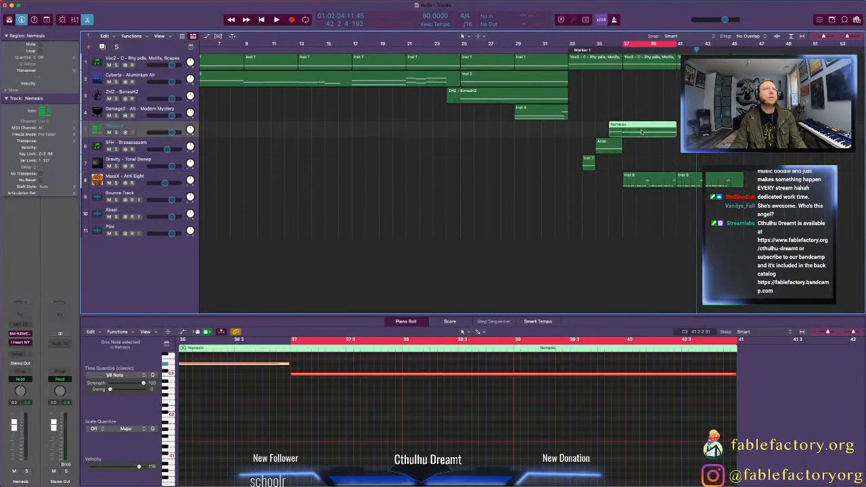
{"action": "left_click_drag", "start_coordinate": [672, 136], "coordinate": [721, 134]}
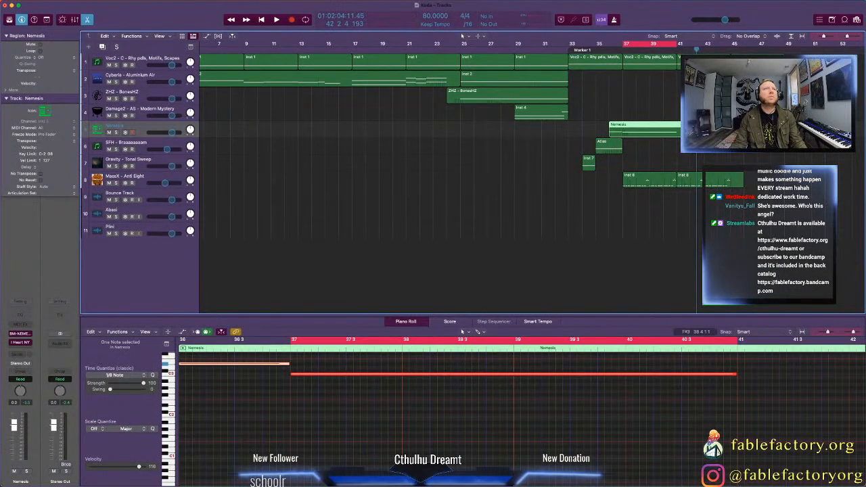
Step: Place the playhead at bar 40 beat 3 and open the Nemesis track's BM-NEMESIS instrument, moving its window clear
{"action": "scroll", "coordinate": [642, 367], "scroll_direction": "up", "scroll_amount": 2}
{"action": "left_click", "coordinate": [682, 350]}
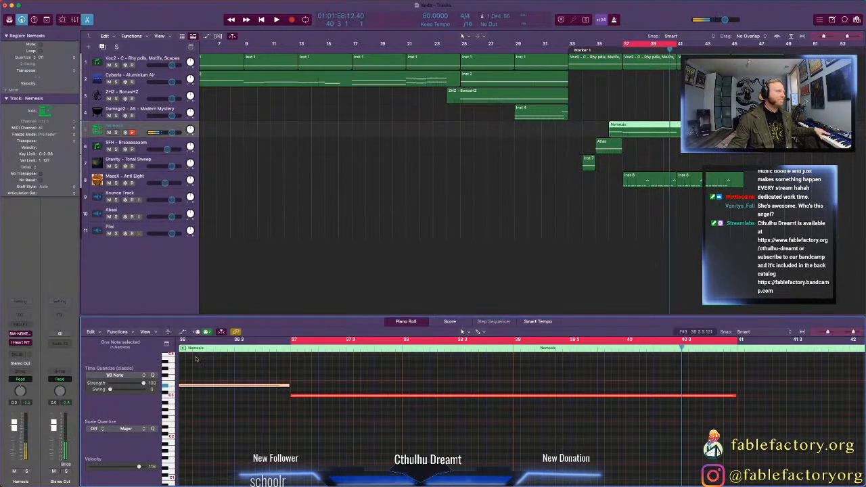
{"action": "left_click", "coordinate": [21, 334]}
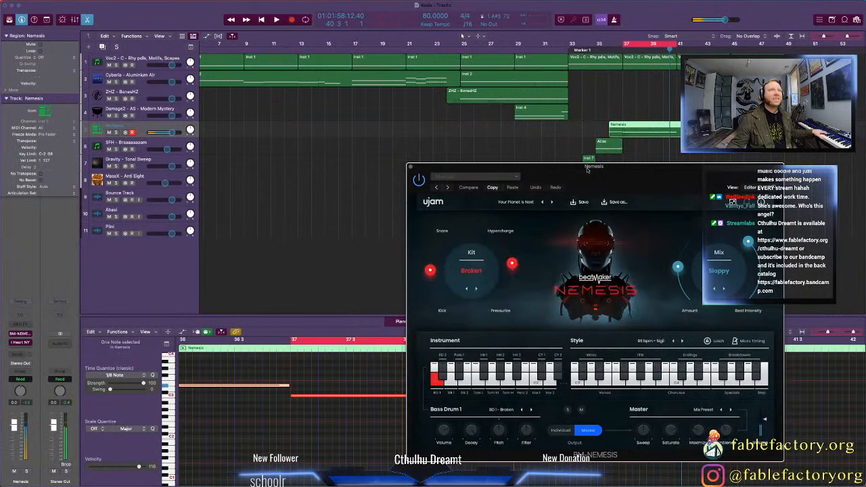
{"action": "left_click_drag", "start_coordinate": [587, 174], "coordinate": [449, 164]}
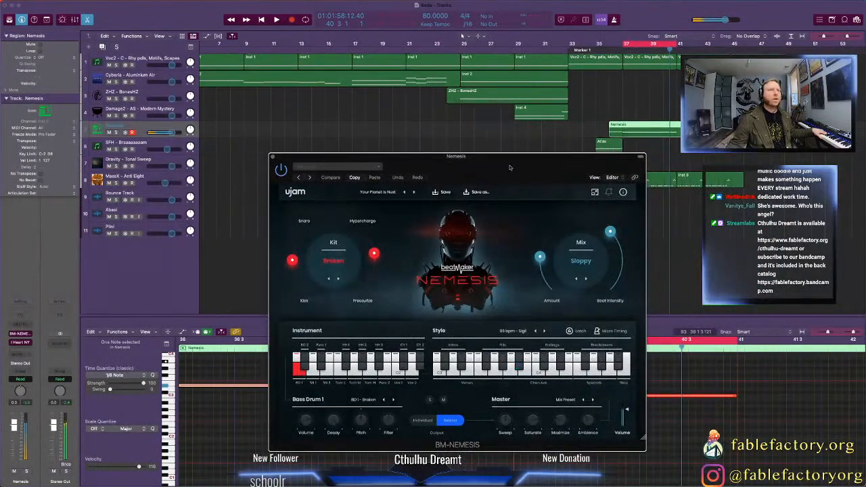
Step: Split the long Nemesis note at bar 40 and move the part from bar 40 to 41 up to a higher pitch
{"action": "left_click_drag", "start_coordinate": [502, 172], "coordinate": [390, 181]}
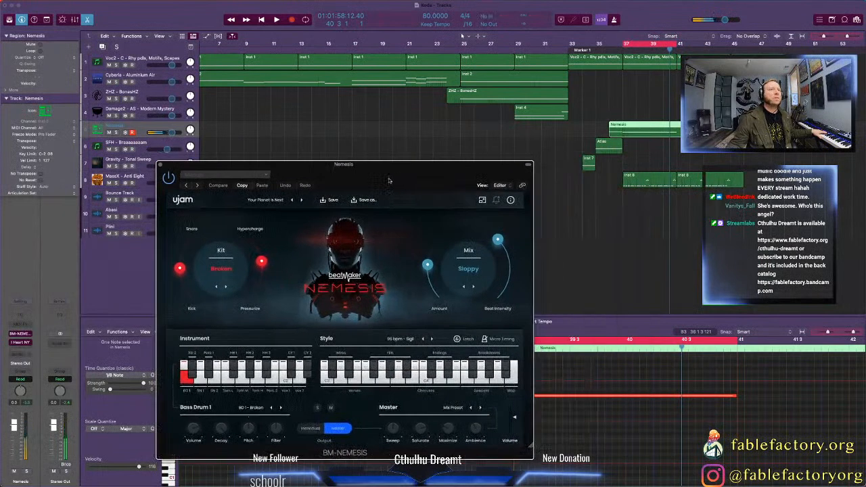
{"action": "left_click", "coordinate": [625, 348]}
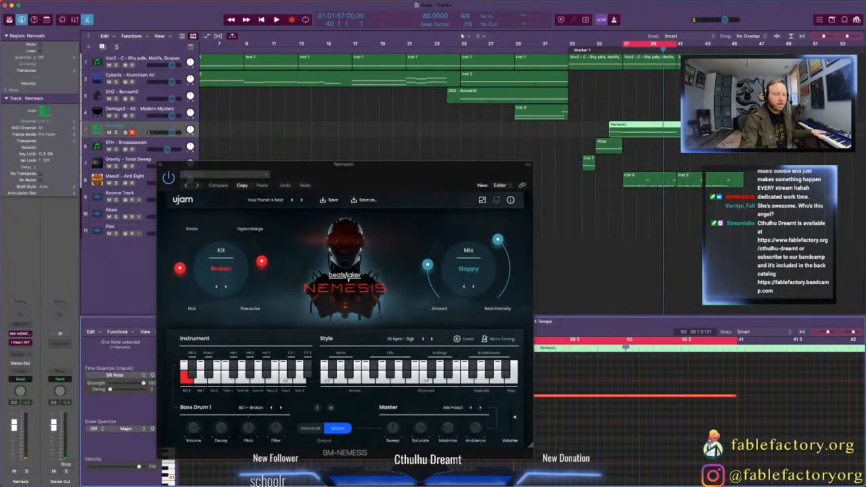
{"action": "left_click_drag", "start_coordinate": [682, 437], "coordinate": [659, 374]}
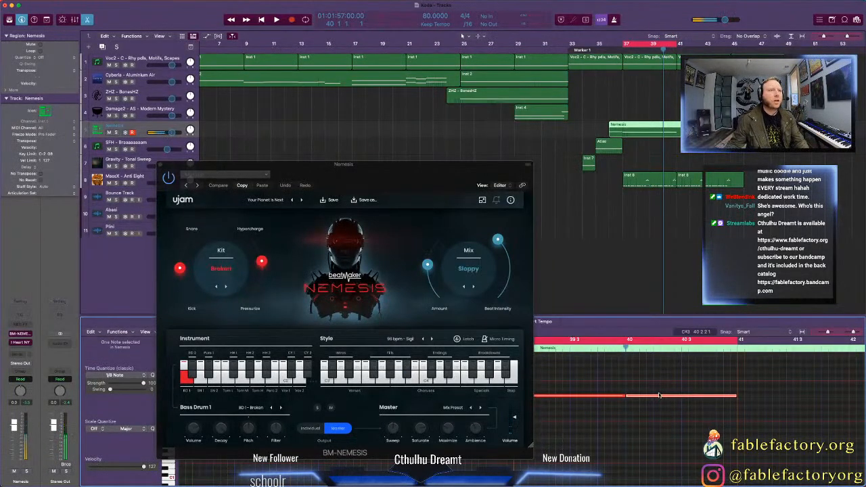
{"action": "left_click_drag", "start_coordinate": [665, 394], "coordinate": [658, 364]}
Step: Copy the long Nemesis note ending at bar 40 to bar 41 and place the playhead at bar 44
{"action": "left_click", "coordinate": [599, 397]}
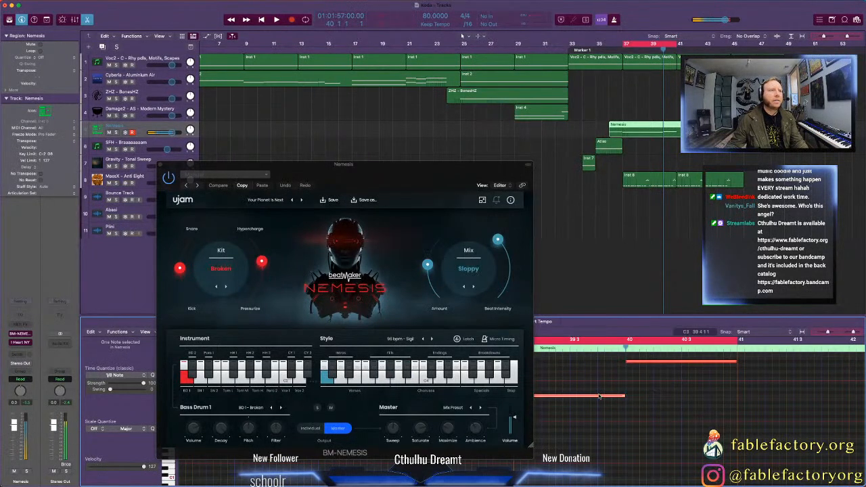
{"action": "left_click", "coordinate": [737, 347]}
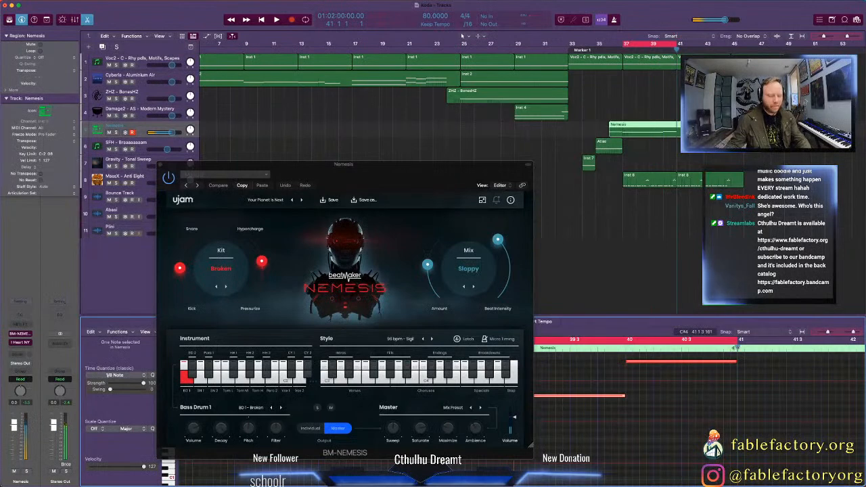
{"action": "key", "text": "period"}
{"action": "key", "text": "period"}
{"action": "key", "text": "period"}
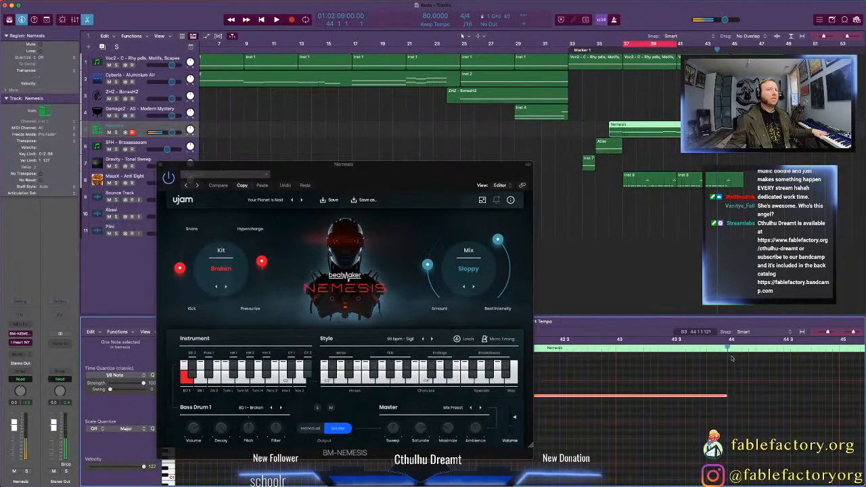
Step: Record two rising Nemesis notes from bar 44 and shorten the lower one to end where the higher one begins
{"action": "key", "text": "r"}
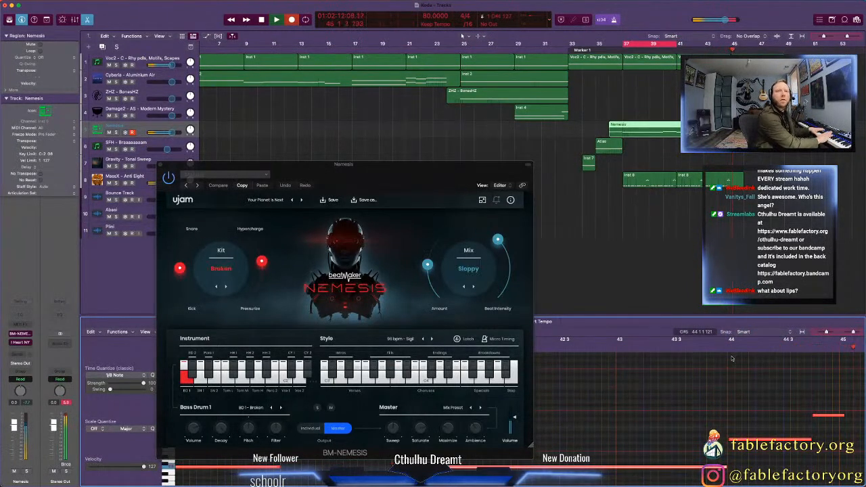
{"action": "key", "text": "space"}
{"action": "scroll", "coordinate": [684, 452], "scroll_direction": "left", "scroll_amount": 3}
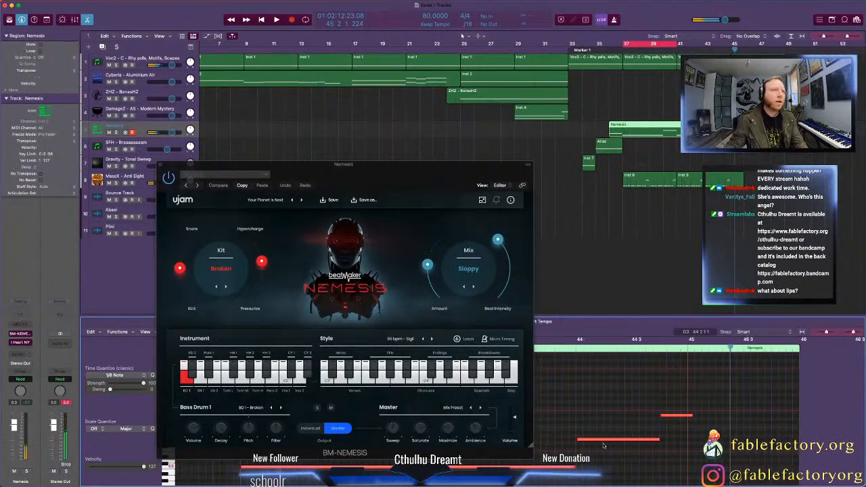
{"action": "left_click_drag", "start_coordinate": [707, 416], "coordinate": [679, 416]}
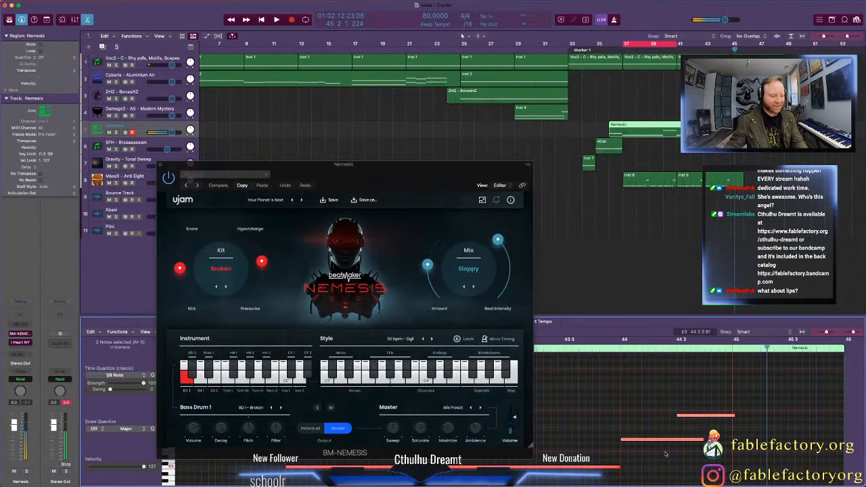
{"action": "left_click", "coordinate": [698, 452]}
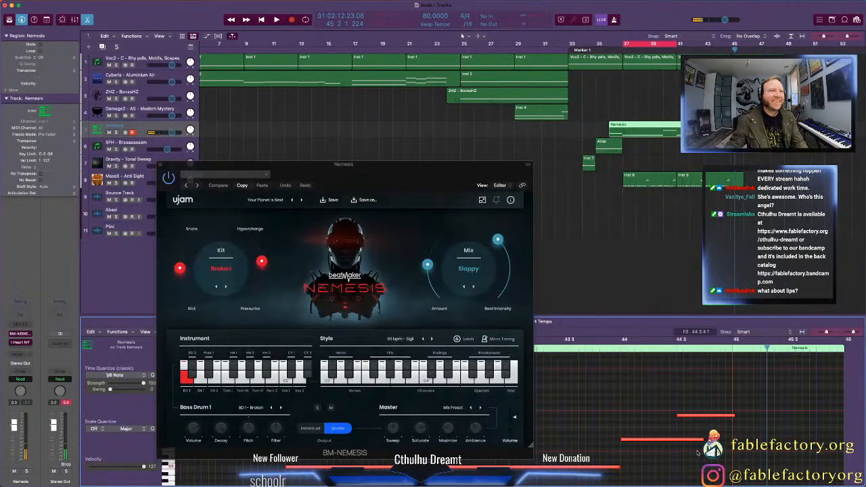
{"action": "left_click_drag", "start_coordinate": [704, 439], "coordinate": [675, 441]}
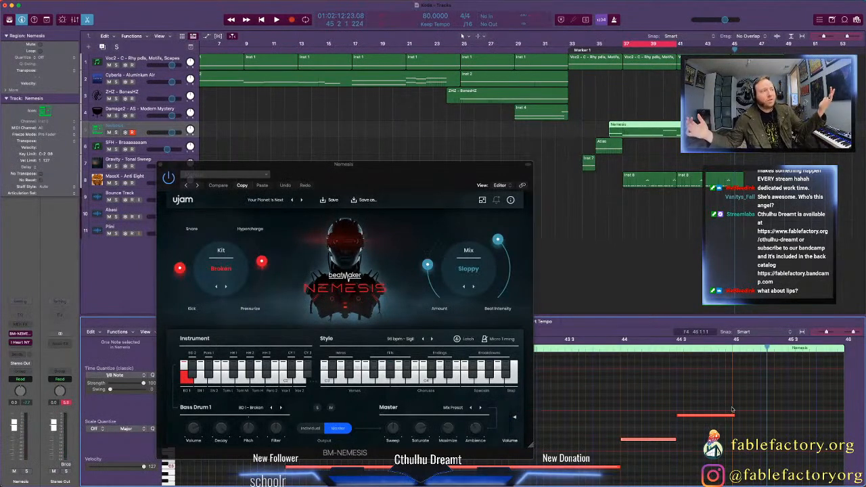
Step: Play the arrangement from bar 33 through the extended Nemesis section and stop after bar 45
{"action": "left_click", "coordinate": [570, 51]}
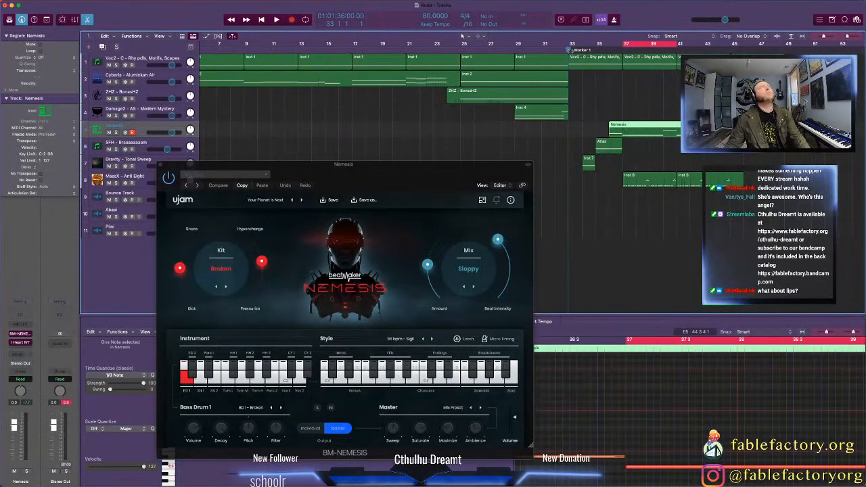
{"action": "key", "text": "space"}
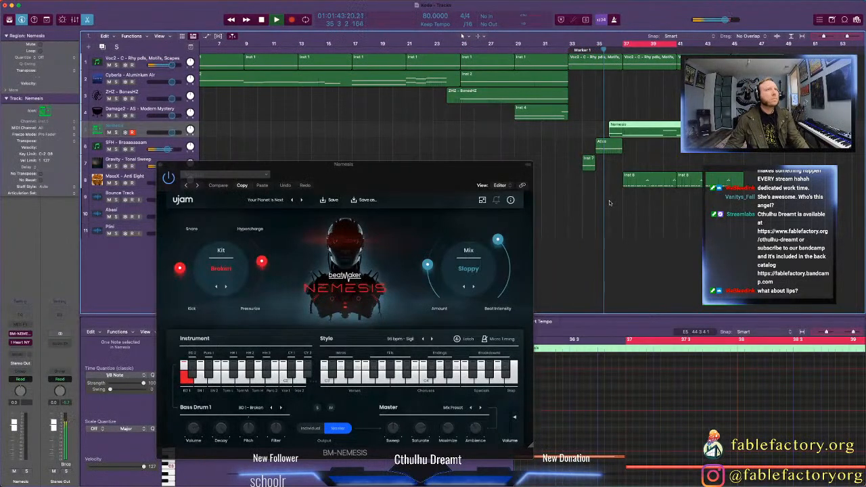
{"action": "left_click_drag", "start_coordinate": [424, 176], "coordinate": [439, 165]}
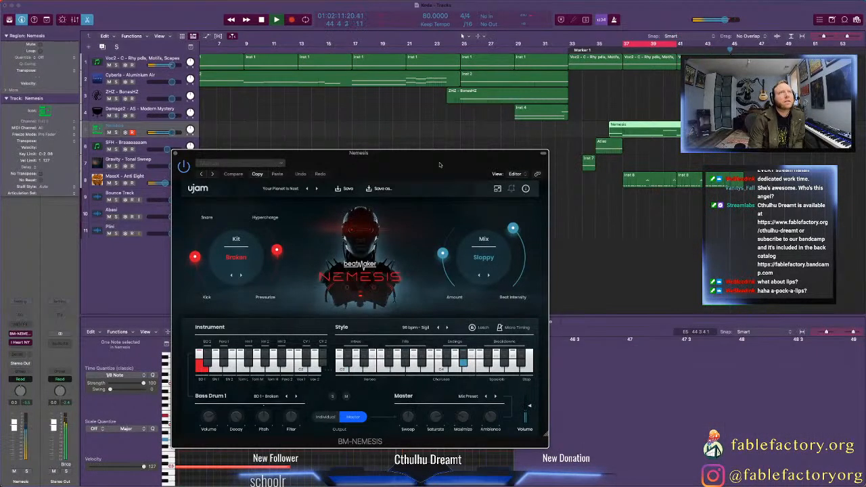
{"action": "key", "text": "space"}
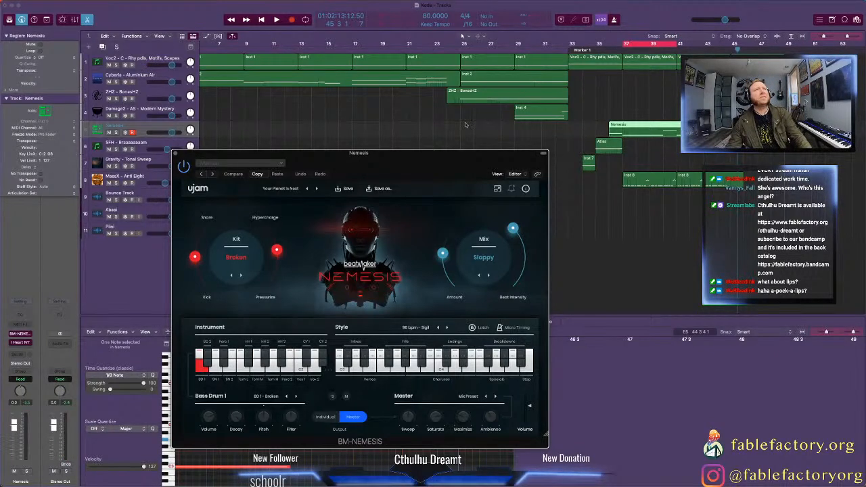
Step: Close the Nemesis instrument window and duplicate the Voc2 - C - Rhy pdls, Motifs, Scapes track with its settings
{"action": "left_click_drag", "start_coordinate": [219, 155], "coordinate": [302, 177]}
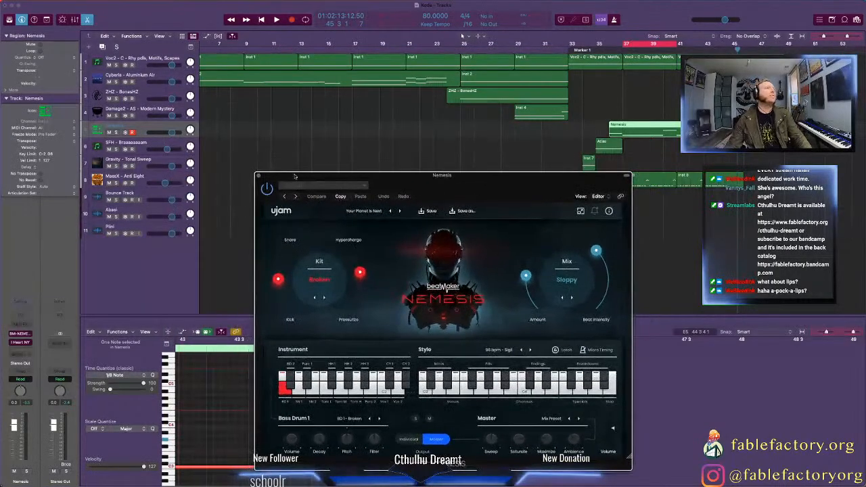
{"action": "left_click", "coordinate": [259, 175]}
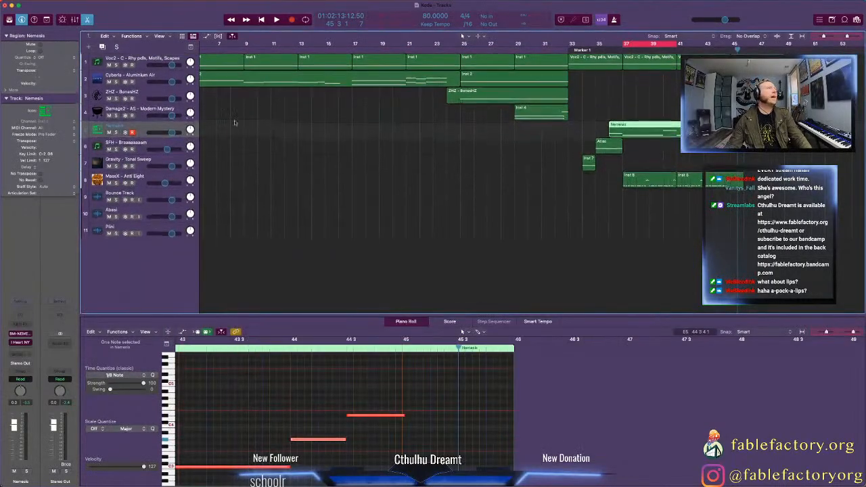
{"action": "left_click", "coordinate": [142, 57]}
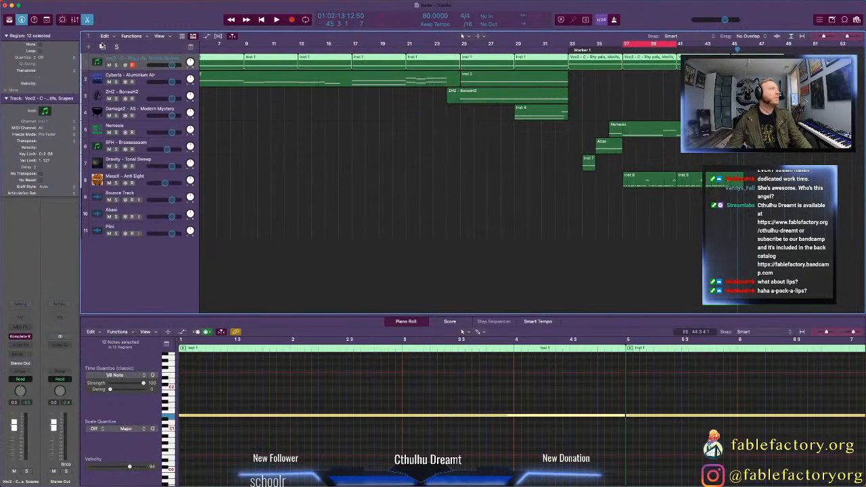
{"action": "left_click", "coordinate": [102, 46]}
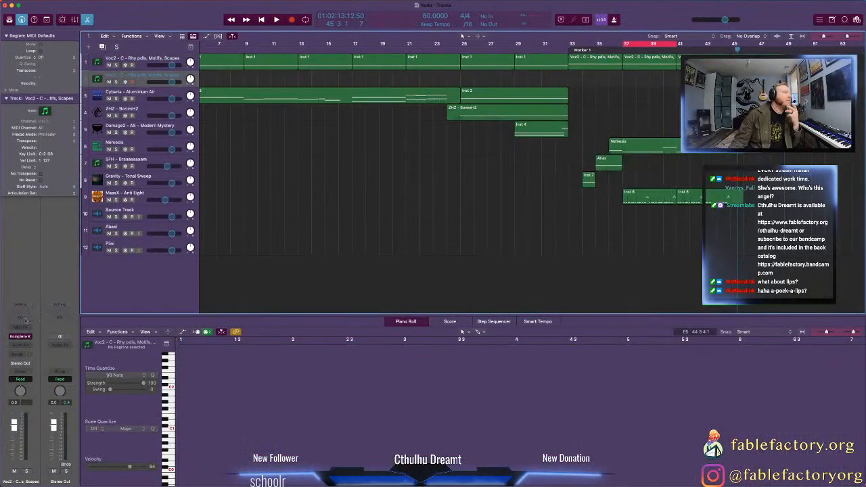
Step: Insert Freakshow Industries' Dumpster Fire as a stereo audio effect on the duplicated Voc2 track
{"action": "left_click", "coordinate": [20, 344]}
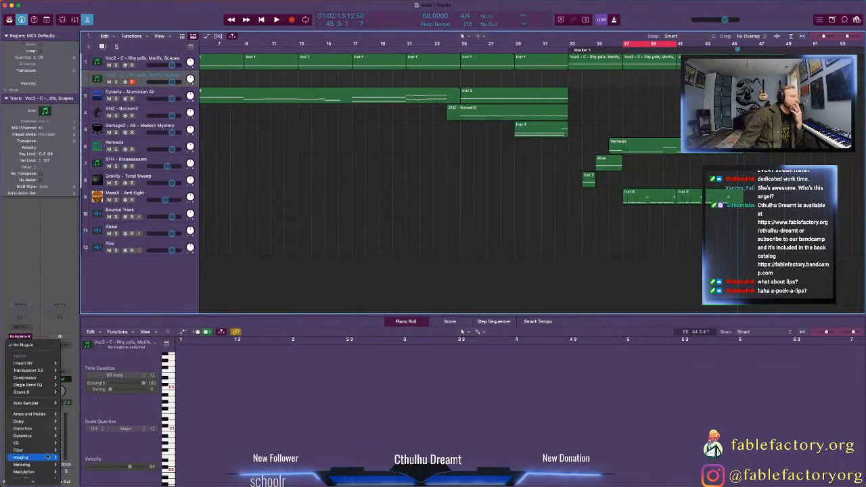
{"action": "mouse_move", "coordinate": [27, 480]}
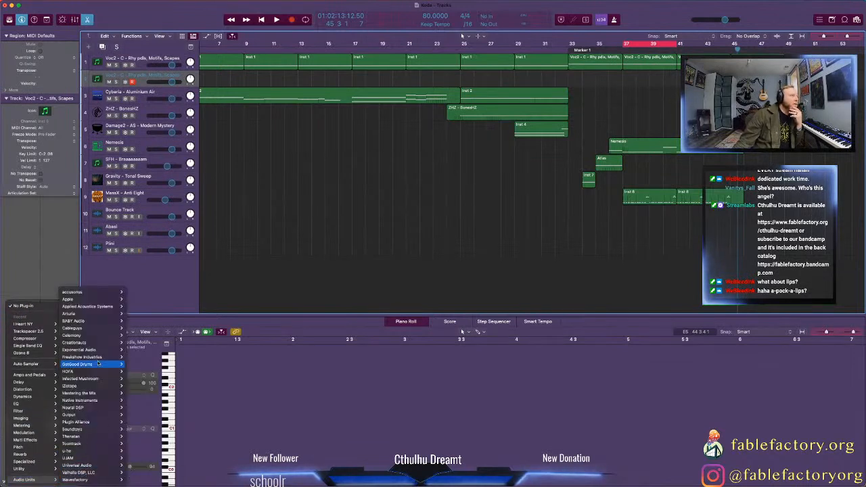
{"action": "mouse_move", "coordinate": [102, 358]}
{"action": "mouse_move", "coordinate": [129, 357]}
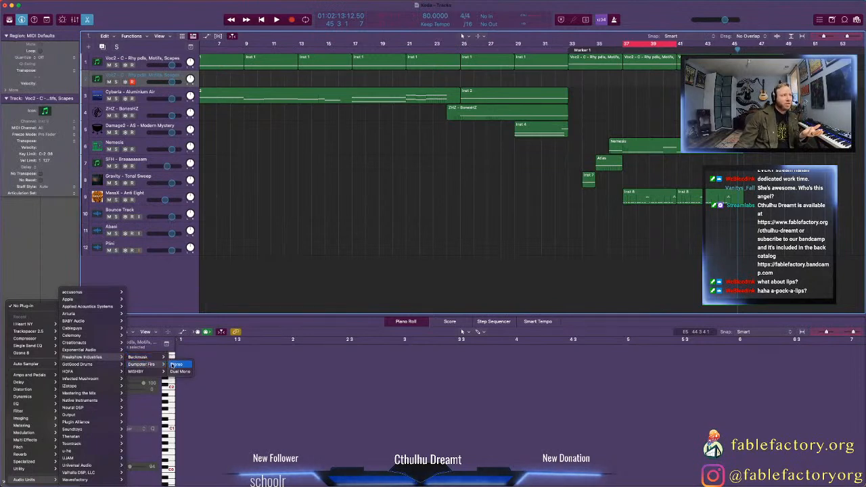
{"action": "left_click", "coordinate": [173, 364]}
{"action": "left_click_drag", "start_coordinate": [523, 91], "coordinate": [516, 162]}
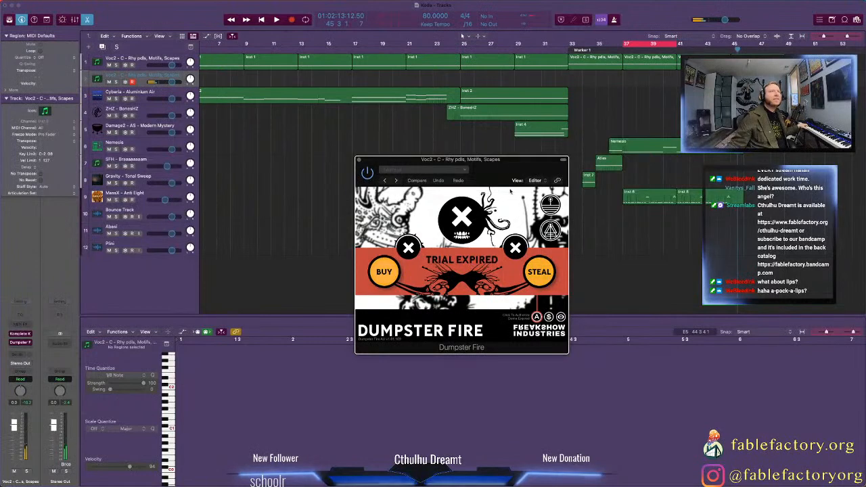
{"action": "left_click_drag", "start_coordinate": [501, 169], "coordinate": [495, 247]}
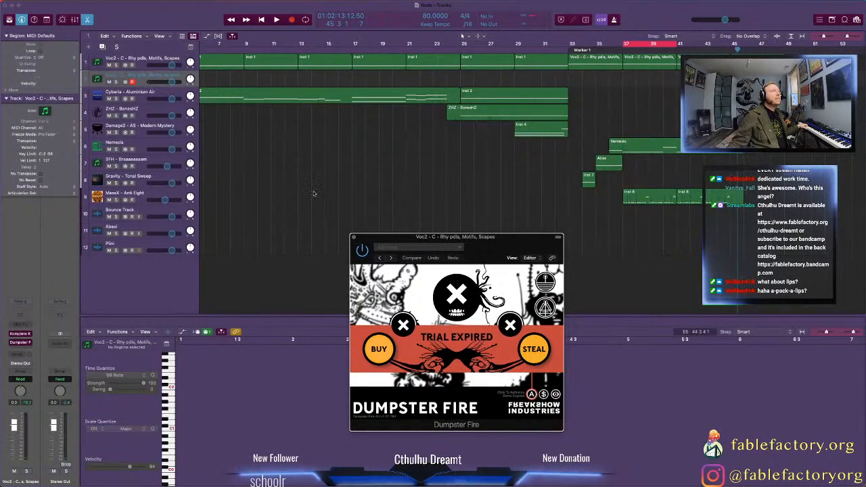
Step: Replace Dumpster Fire on the duplicated Voc2 track with Plugin Alliance's Unfiltered Audio Byome in stereo
{"action": "left_click", "coordinate": [30, 343]}
{"action": "mouse_move", "coordinate": [41, 347]}
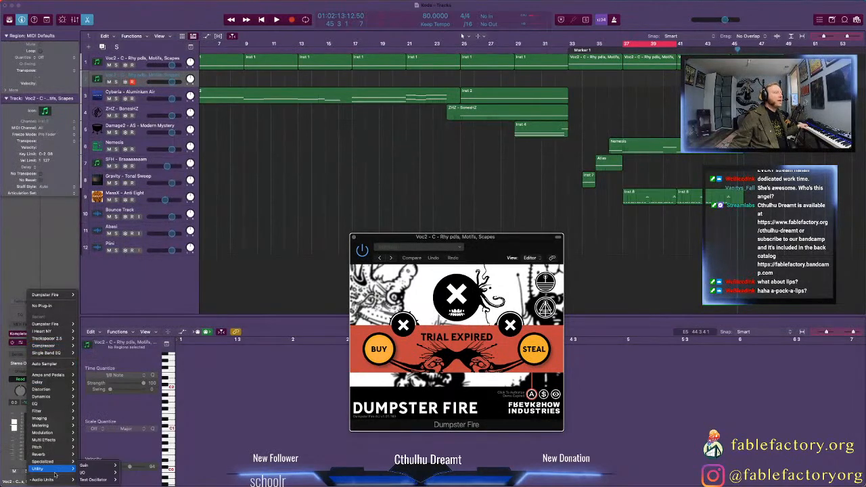
{"action": "mouse_move", "coordinate": [56, 480]}
{"action": "mouse_move", "coordinate": [113, 452]}
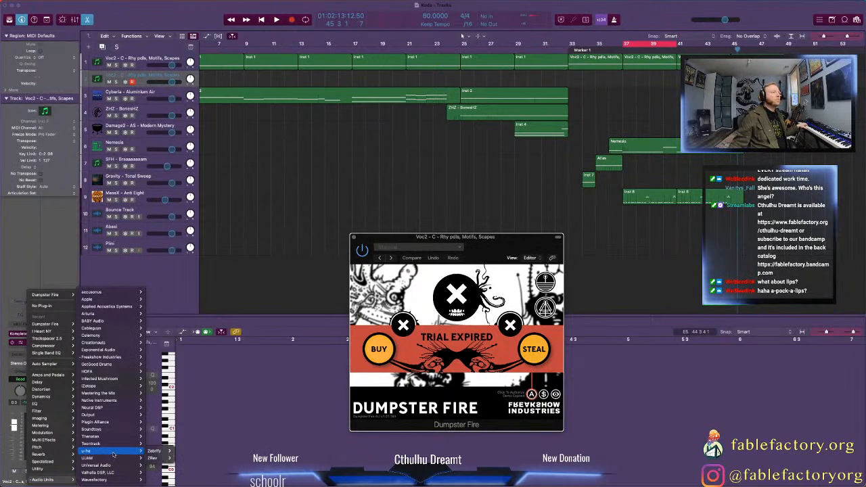
{"action": "mouse_move", "coordinate": [118, 421]}
{"action": "mouse_move", "coordinate": [157, 422]}
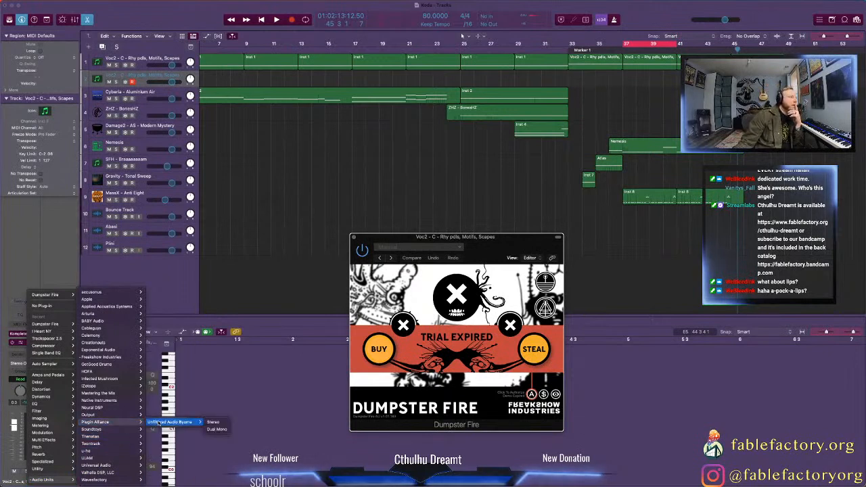
{"action": "left_click", "coordinate": [210, 423]}
{"action": "left_click_drag", "start_coordinate": [538, 246], "coordinate": [477, 239]}
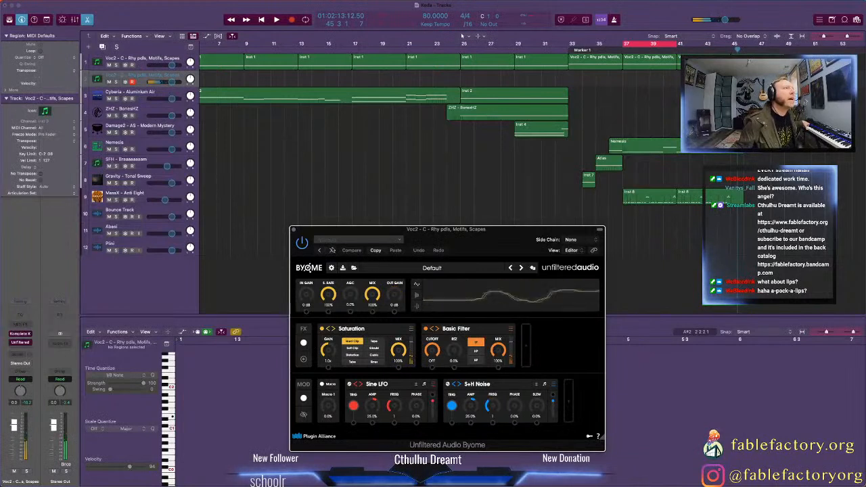
Step: Load Byome's Granular factory preset GRNLR - 10 Red Bulls Later and switch onward to GRNLR - Drum Bubbles
{"action": "left_click", "coordinate": [362, 239]}
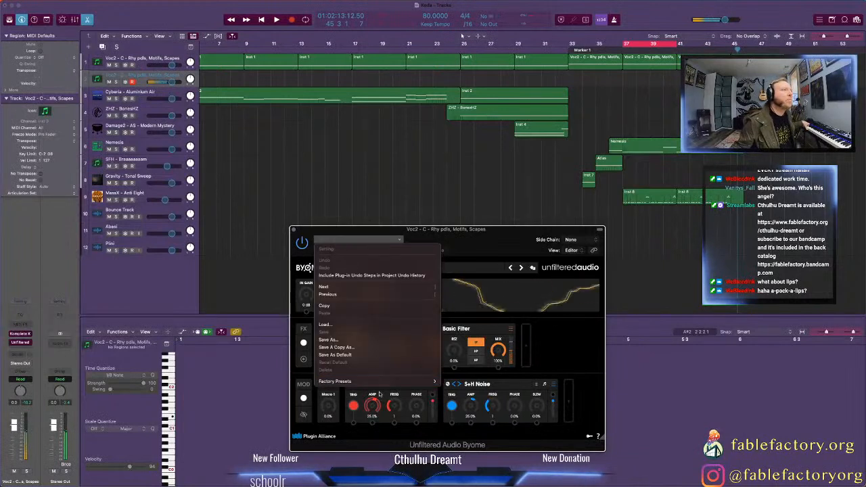
{"action": "left_click", "coordinate": [502, 246]}
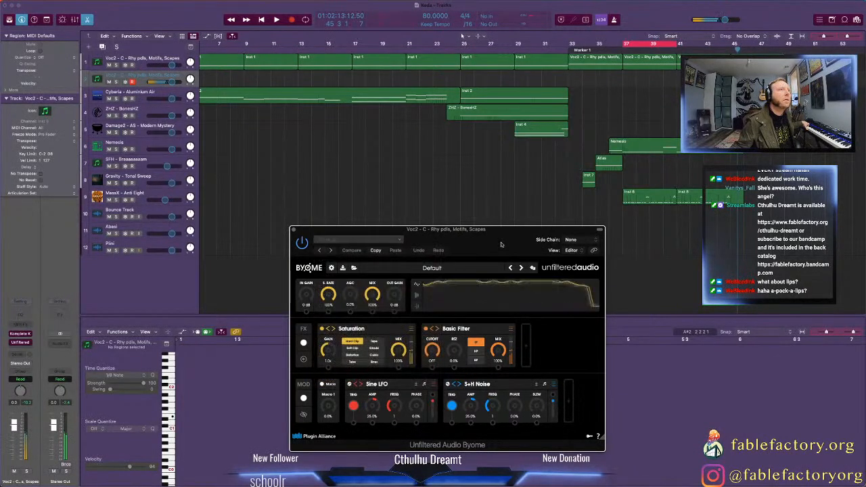
{"action": "left_click", "coordinate": [432, 268]}
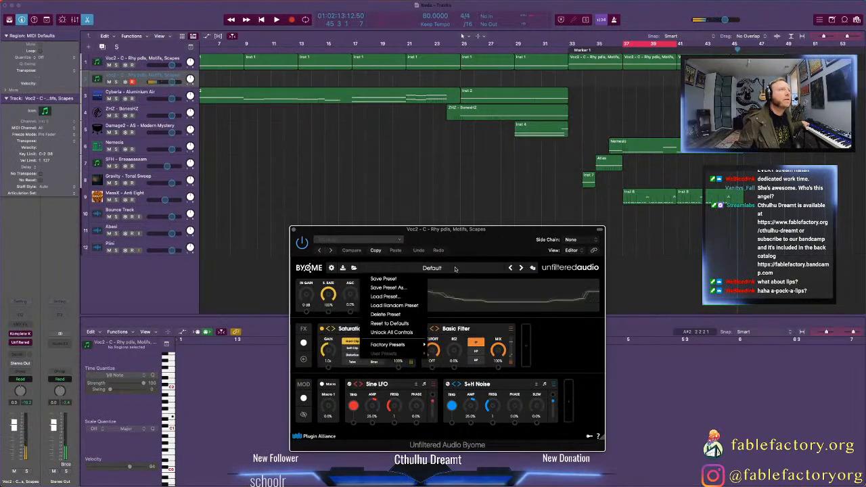
{"action": "mouse_move", "coordinate": [403, 345]}
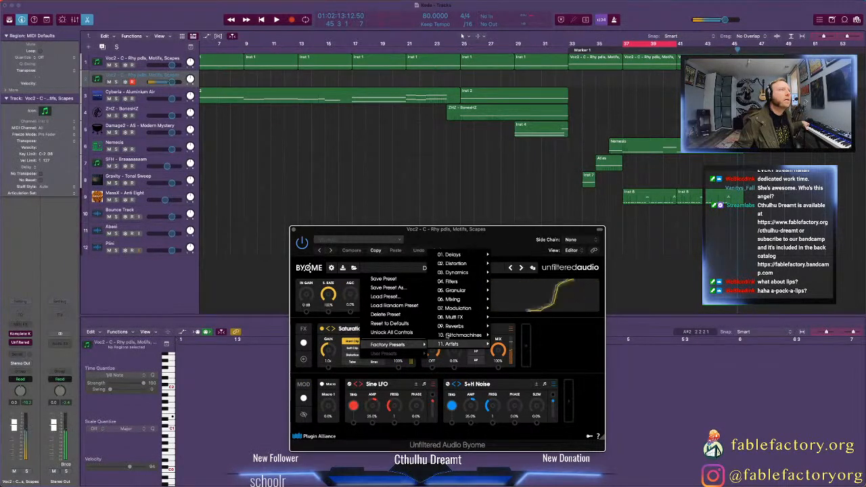
{"action": "mouse_move", "coordinate": [461, 255]}
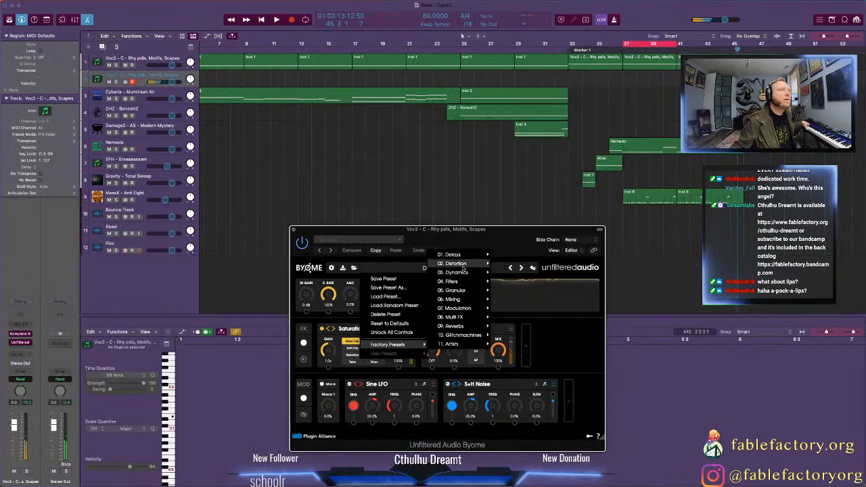
{"action": "mouse_move", "coordinate": [465, 292]}
{"action": "left_click", "coordinate": [518, 83]}
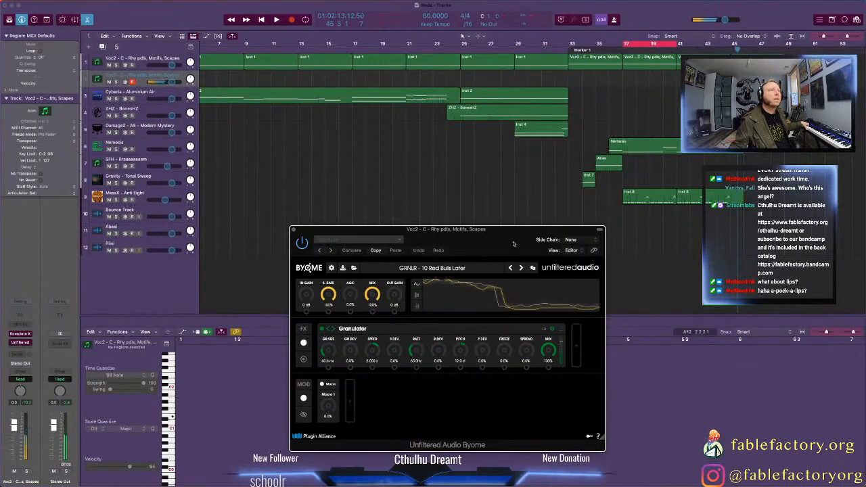
{"action": "left_click", "coordinate": [533, 268]}
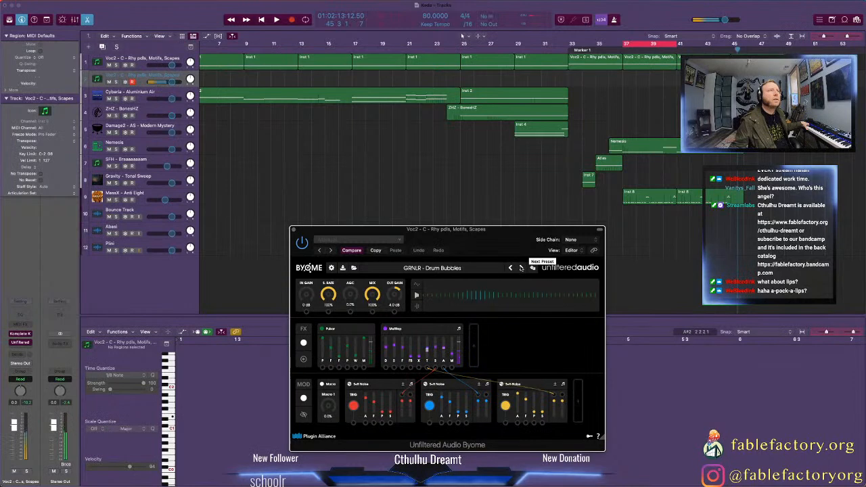
Step: Audition Byome's remaining GRNLR granular presets one after another, from Drum Granulator through Super Slow Motion
{"action": "left_click", "coordinate": [521, 268]}
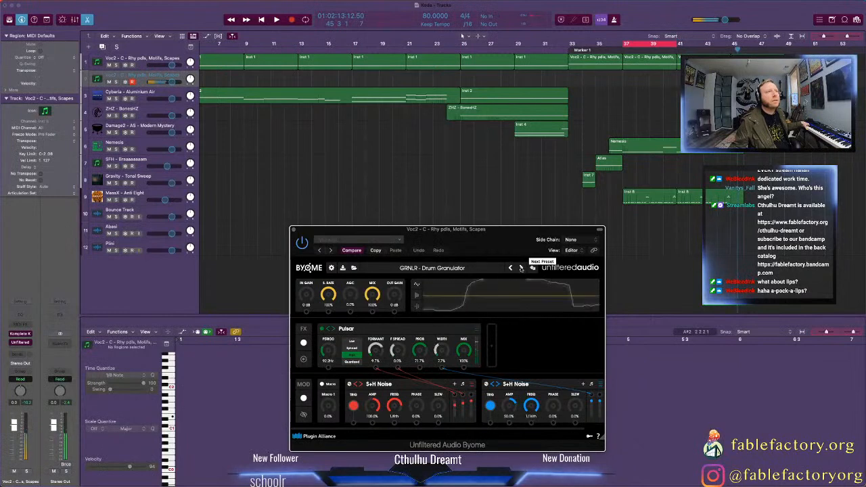
{"action": "left_click", "coordinate": [521, 268]}
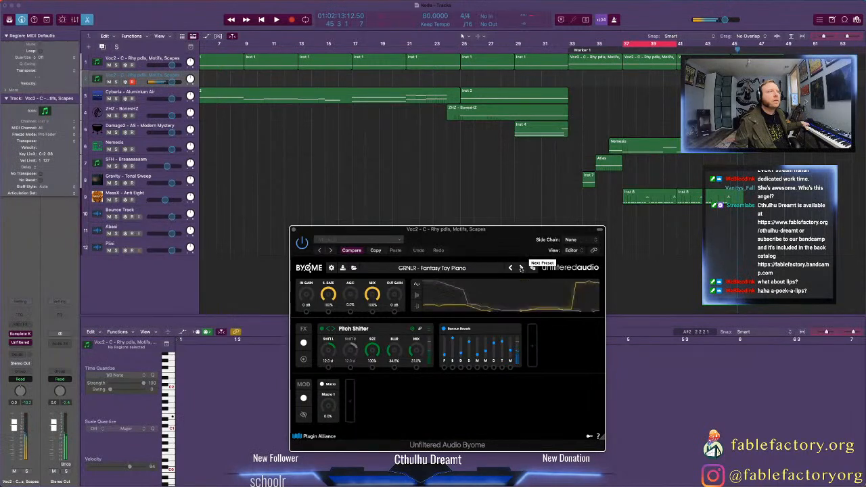
{"action": "left_click", "coordinate": [521, 268]}
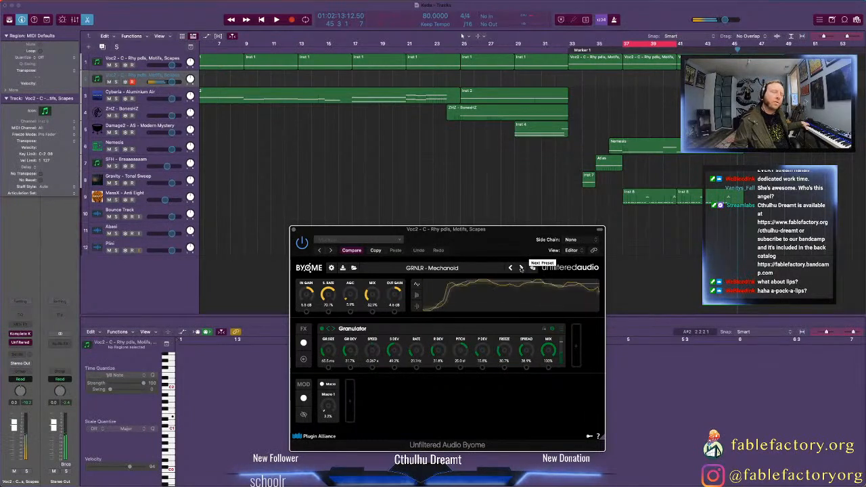
{"action": "left_click", "coordinate": [522, 268]}
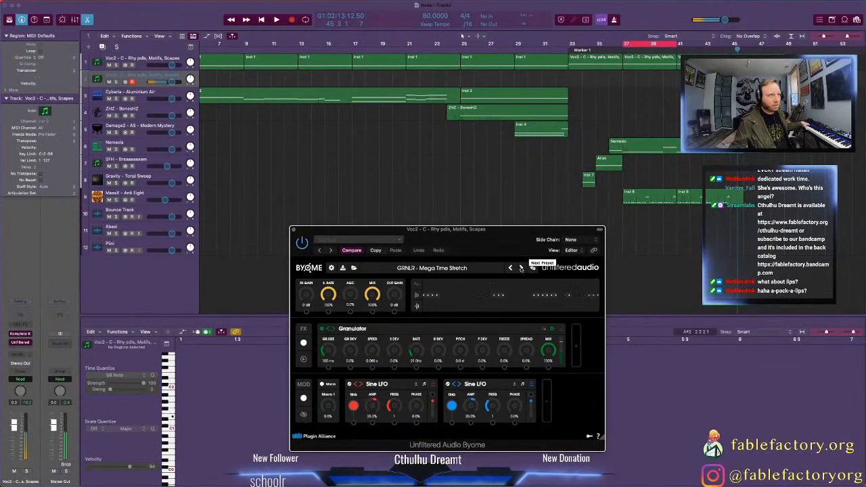
{"action": "left_click", "coordinate": [521, 268]}
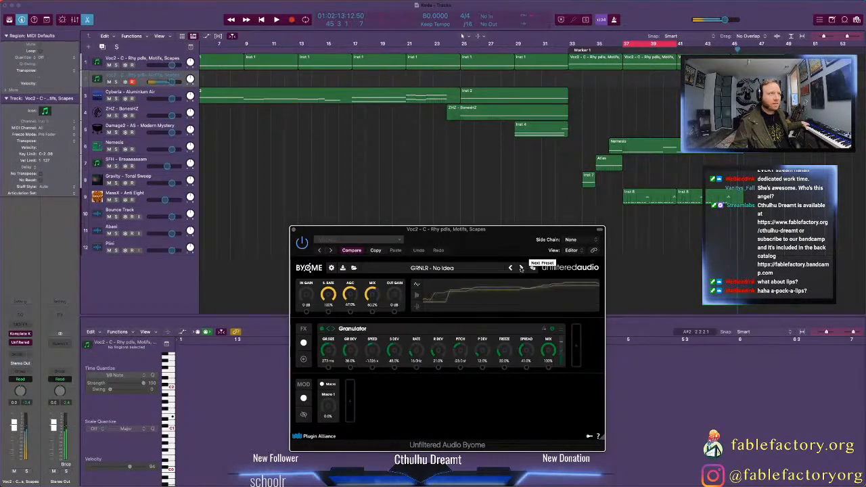
{"action": "left_click", "coordinate": [521, 268]}
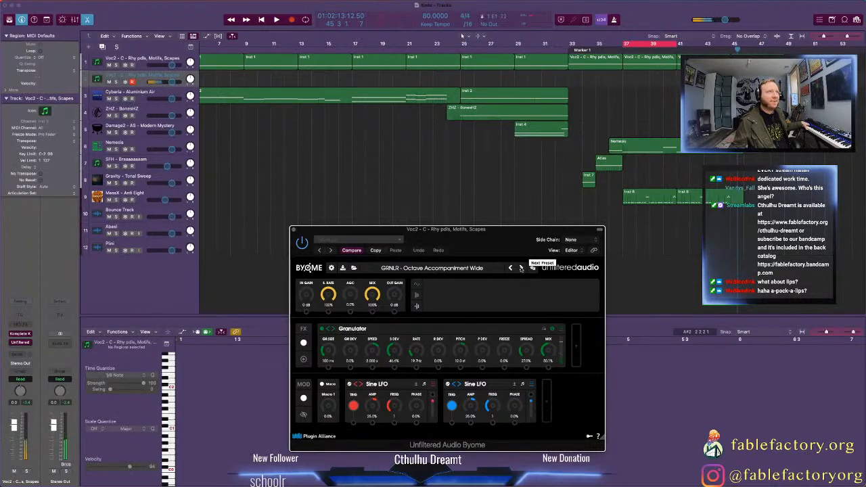
{"action": "left_click", "coordinate": [521, 268]}
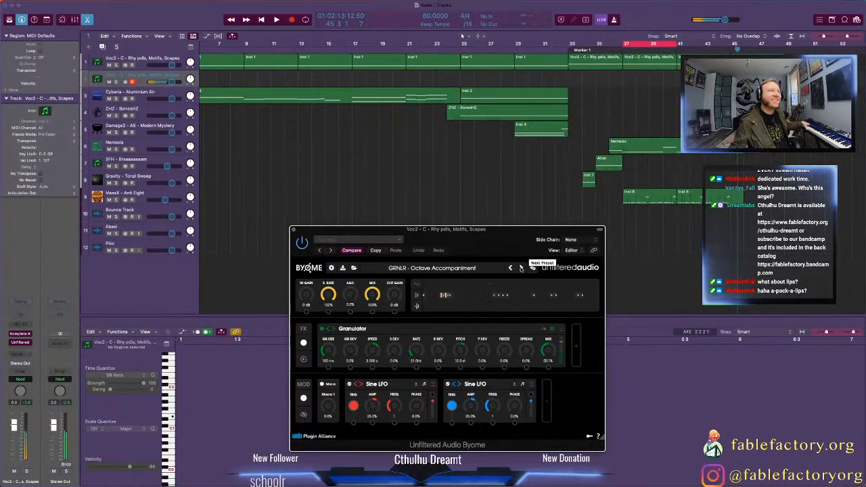
{"action": "left_click", "coordinate": [522, 268]}
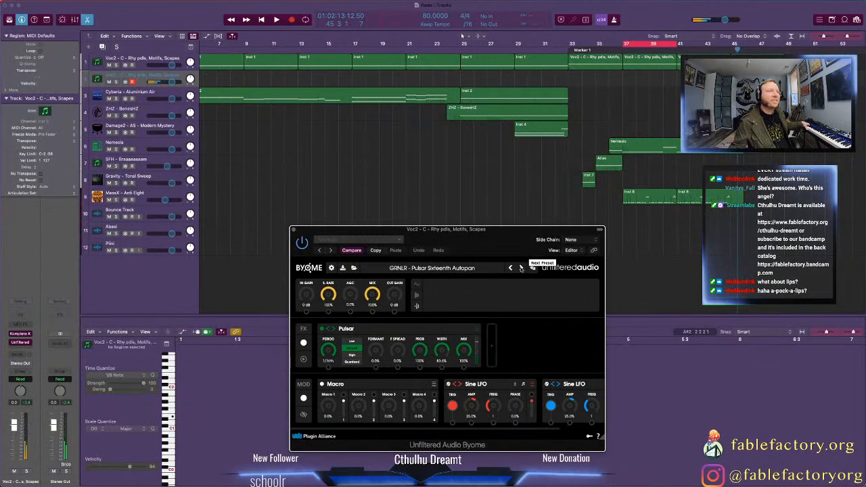
{"action": "left_click", "coordinate": [521, 268]}
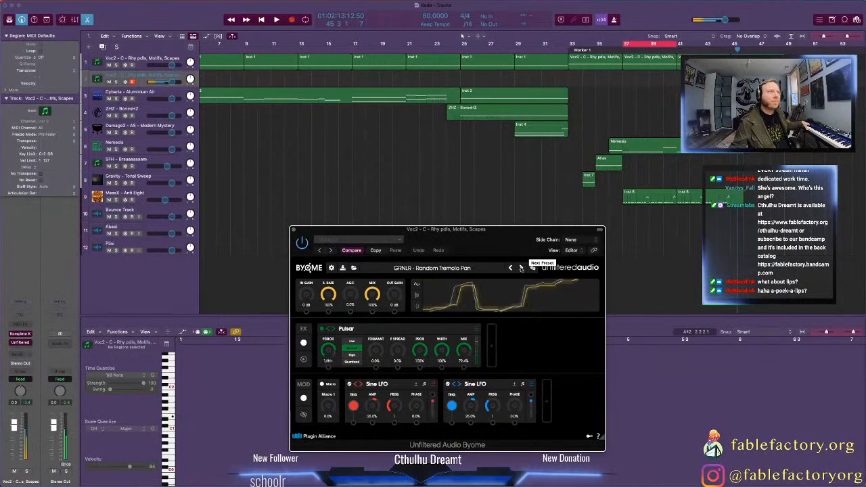
{"action": "left_click", "coordinate": [521, 268]}
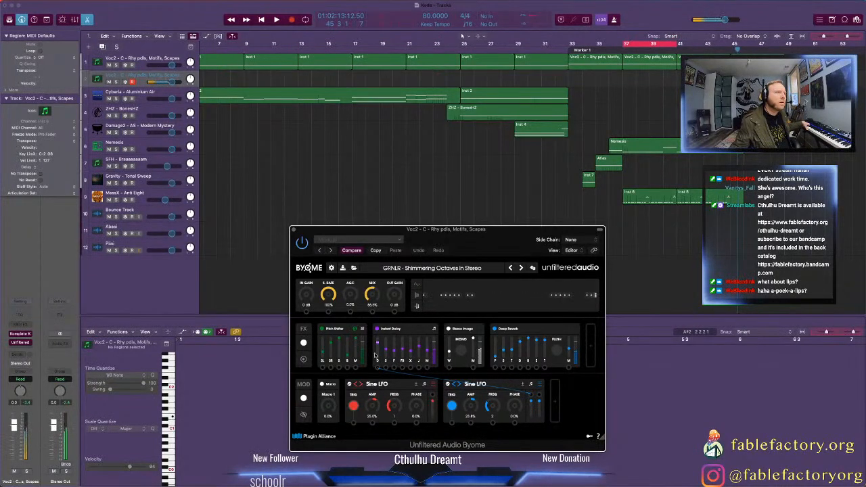
{"action": "left_click", "coordinate": [520, 268]}
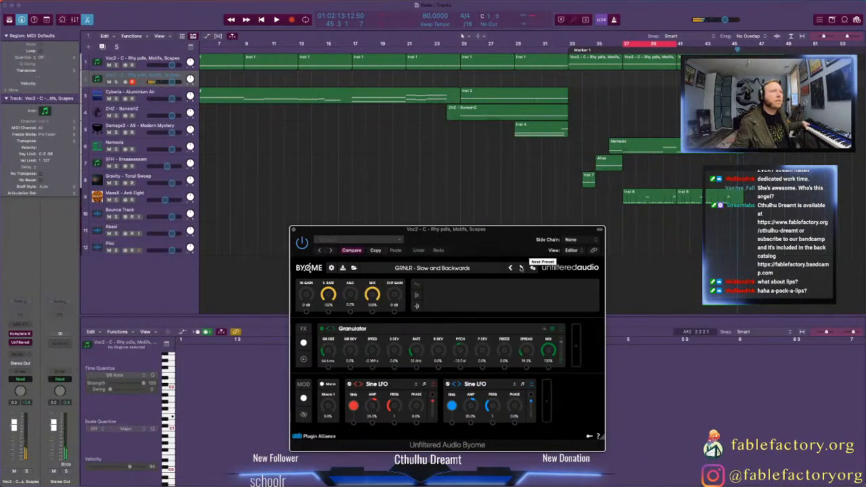
{"action": "left_click", "coordinate": [521, 268]}
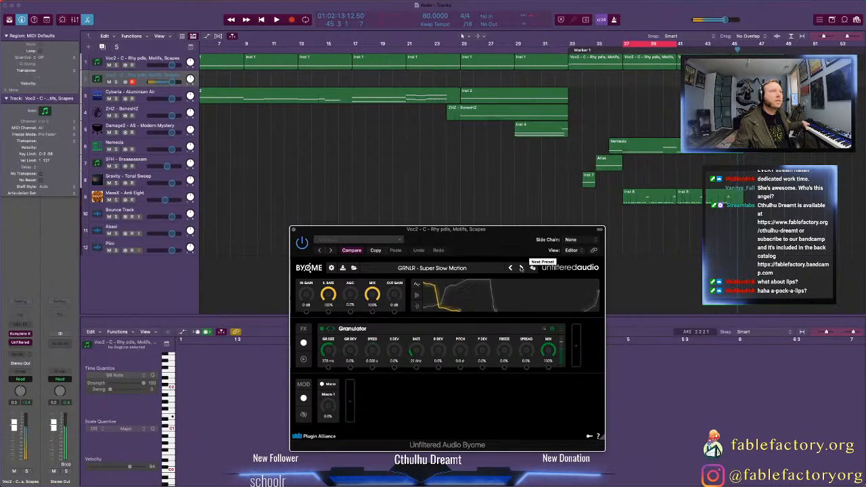
Step: Audition Byome's PITCH presets in order, from A Little Something through Tight Underpants
{"action": "left_click", "coordinate": [521, 268]}
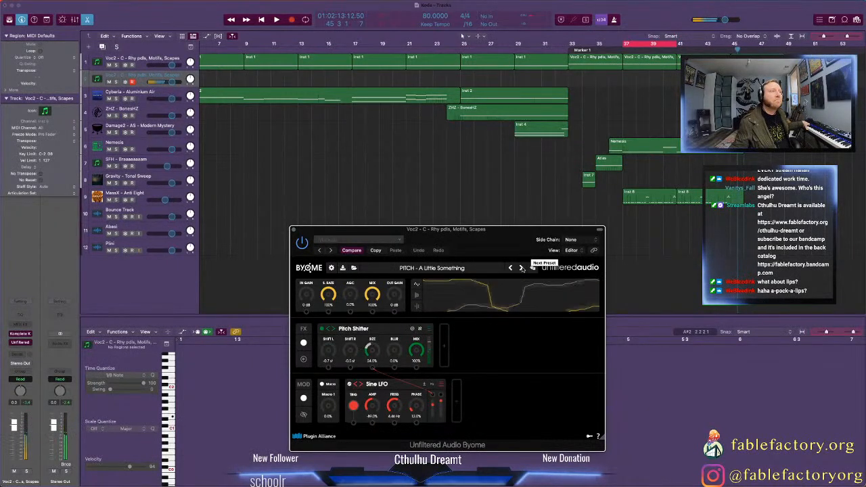
{"action": "left_click", "coordinate": [521, 268]}
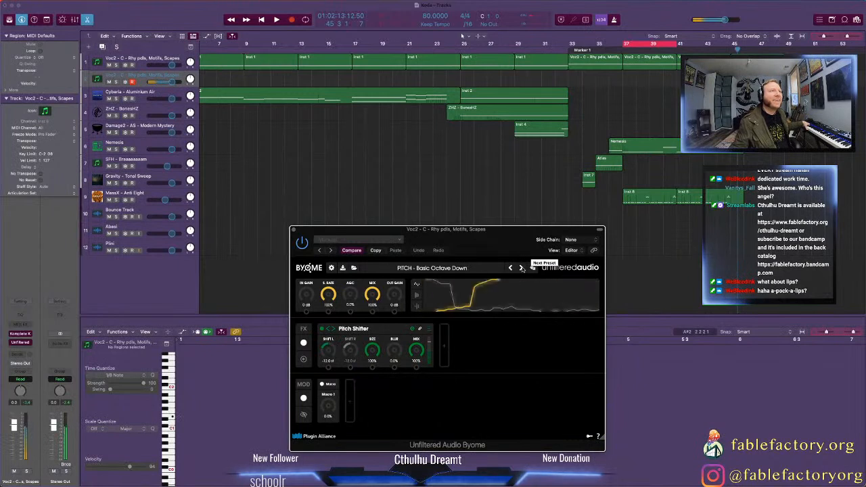
{"action": "left_click", "coordinate": [521, 268]}
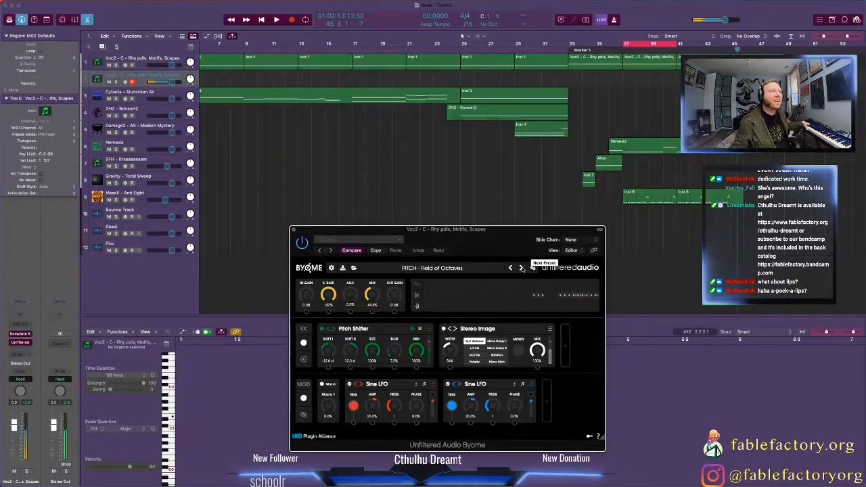
{"action": "left_click", "coordinate": [521, 268]}
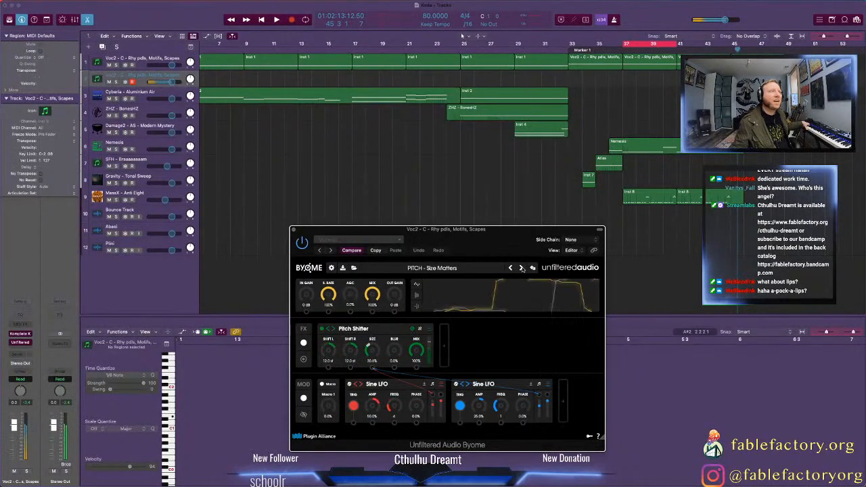
{"action": "left_click", "coordinate": [521, 268]}
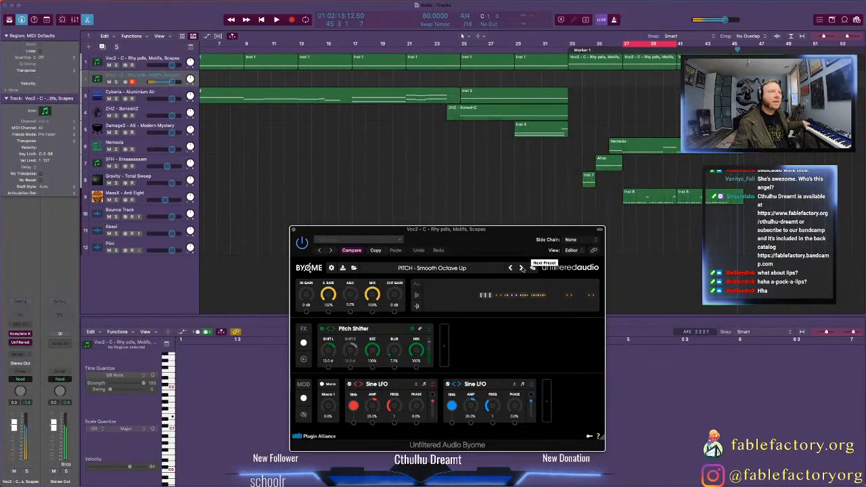
{"action": "left_click", "coordinate": [521, 268]}
{"action": "left_click", "coordinate": [521, 268]}
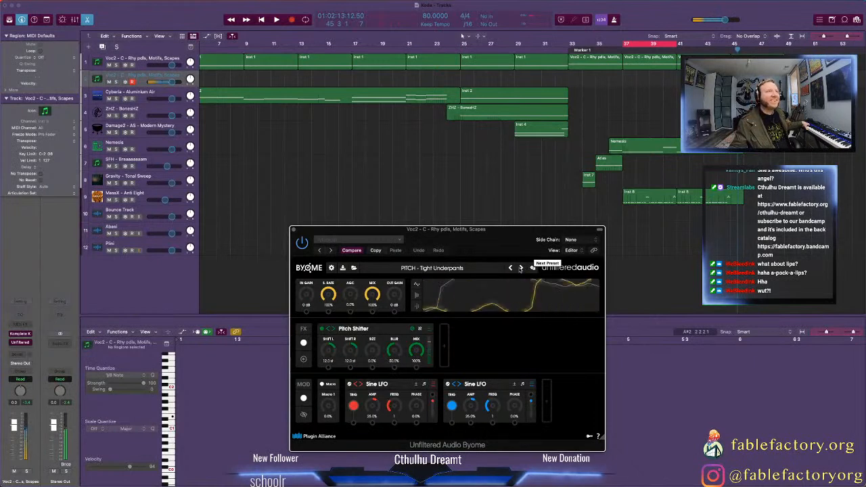
Step: Advance Byome past MIX - Air to the MIX - All Over The Place preset and place the playhead at bar 45
{"action": "left_click", "coordinate": [521, 268]}
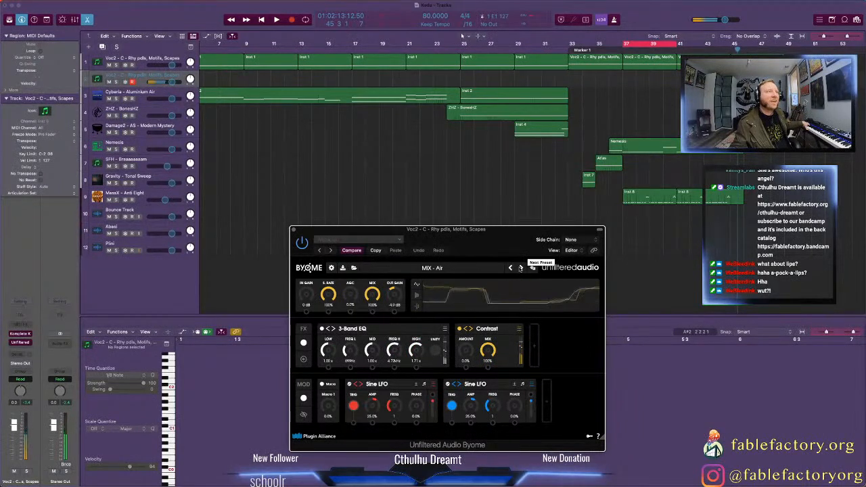
{"action": "left_click", "coordinate": [520, 268]}
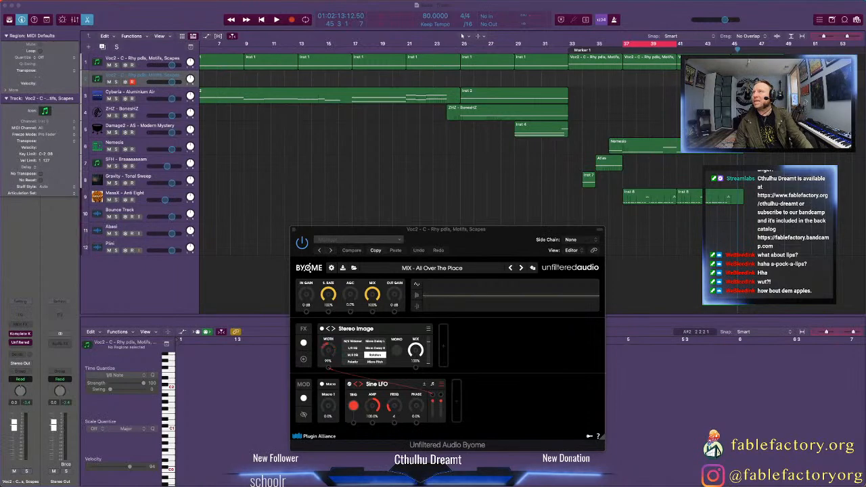
{"action": "left_click_drag", "start_coordinate": [865, 30], "coordinate": [569, 37]}
{"action": "left_click", "coordinate": [263, 30]}
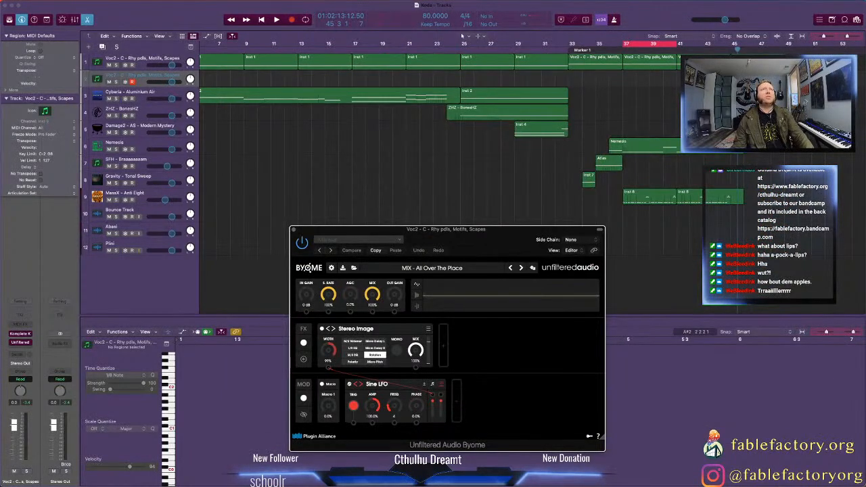
{"action": "left_click", "coordinate": [732, 50]}
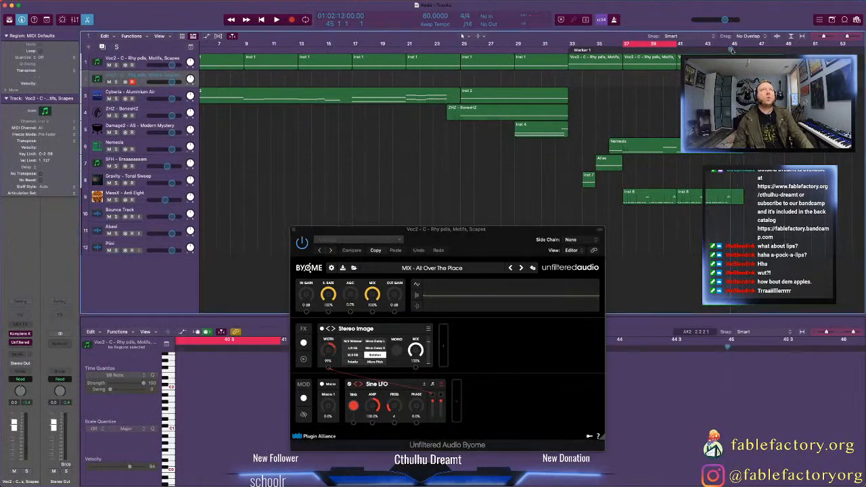